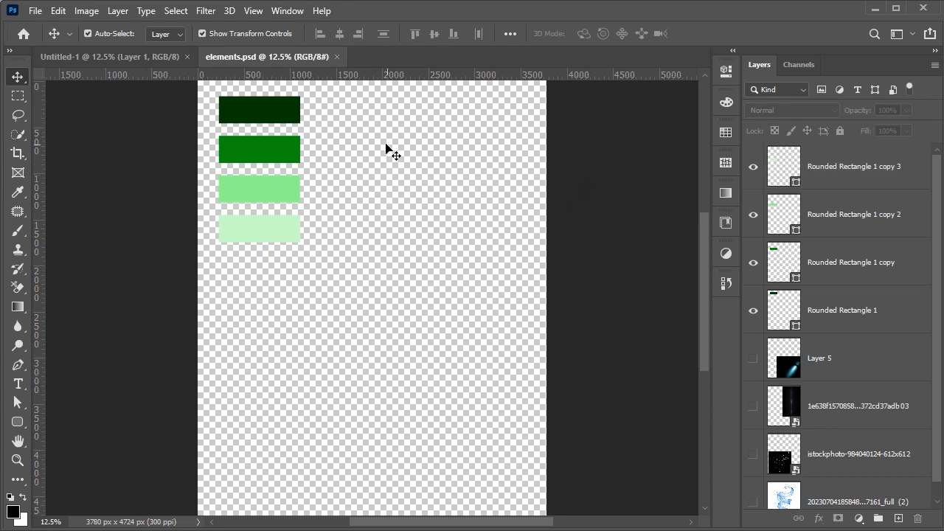
# Copy the four green swatch rectangles from elements.psd into Untitled-1 and place them near the canvas's upper-left corner
pyautogui.moveTo(329, 114); pyautogui.dragTo(264, 234)
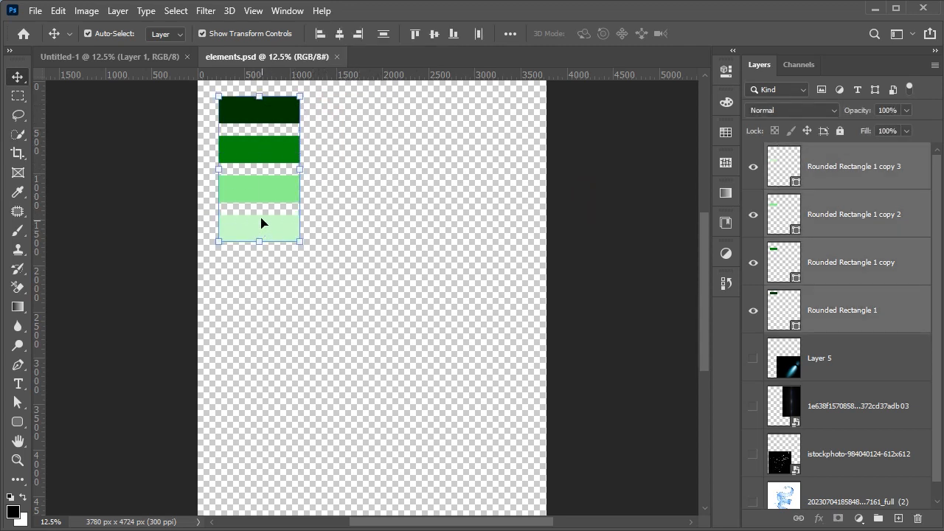
pyautogui.moveTo(254, 180); pyautogui.dragTo(330, 237)
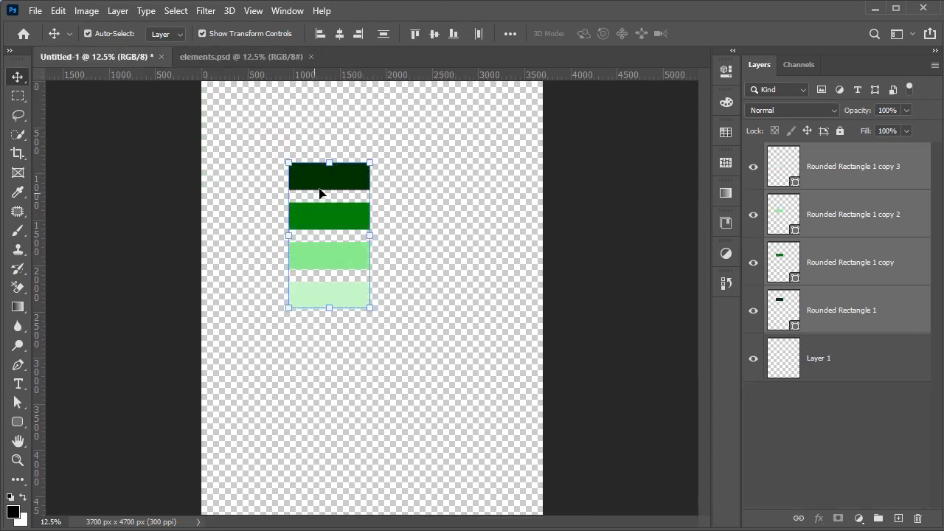
pyautogui.scroll(-3, 327, 183)
pyautogui.scroll(3, 367, 222)
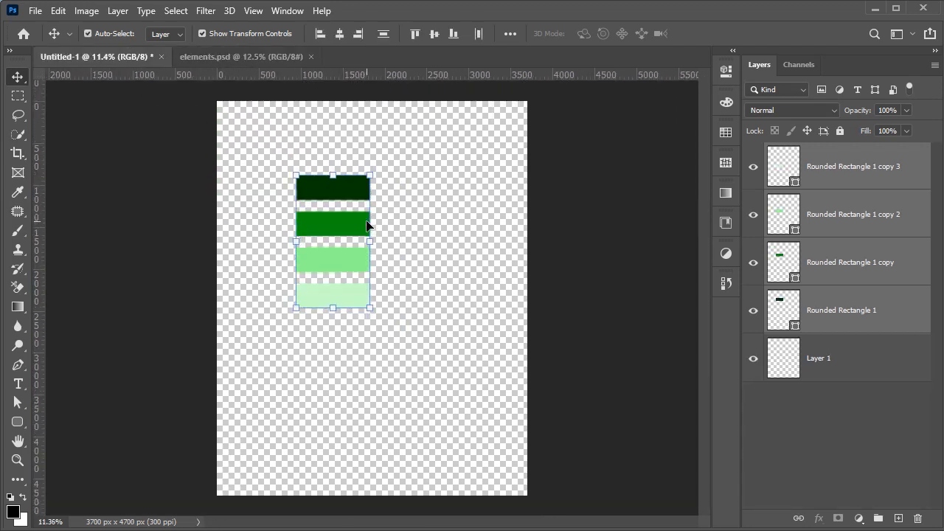
pyautogui.moveTo(366, 180); pyautogui.dragTo(290, 117)
pyautogui.click(521, 196)
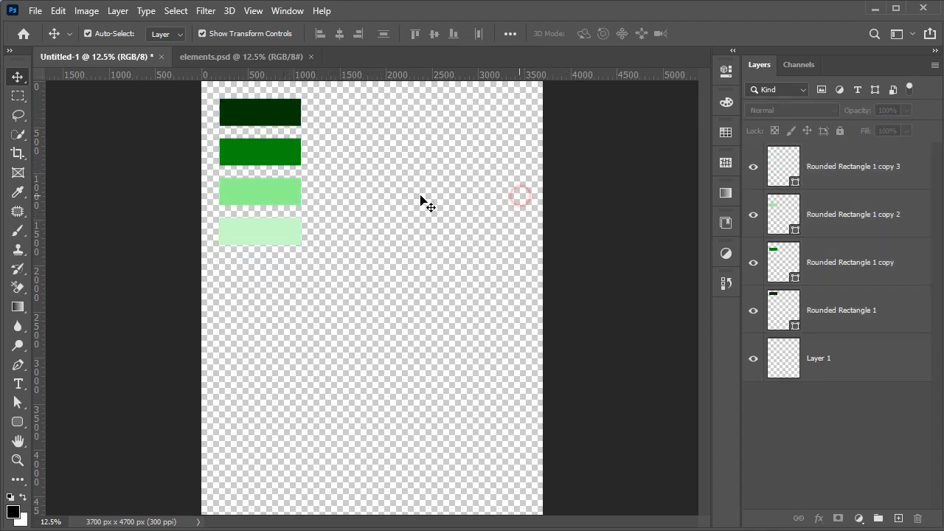
# Add a solid color fill layer in the darkest swatch's green and place it beneath Rounded Rectangle 1
pyautogui.scroll(-1, 362, 189)
pyautogui.click(290, 151)
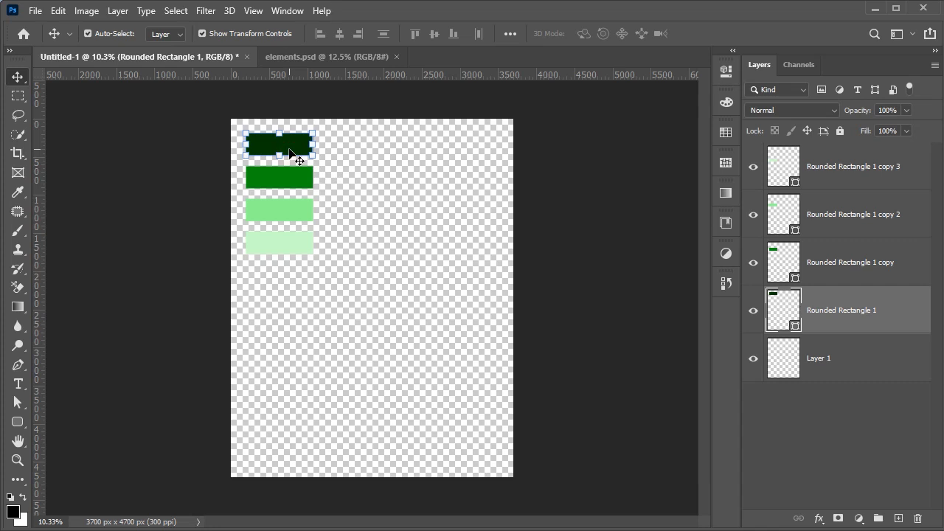
pyautogui.press('i')
pyautogui.click(292, 150)
pyautogui.click(858, 518)
pyautogui.click(867, 259)
pyautogui.click(868, 134)
pyautogui.moveTo(859, 321); pyautogui.dragTo(861, 373)
pyautogui.click(856, 317)
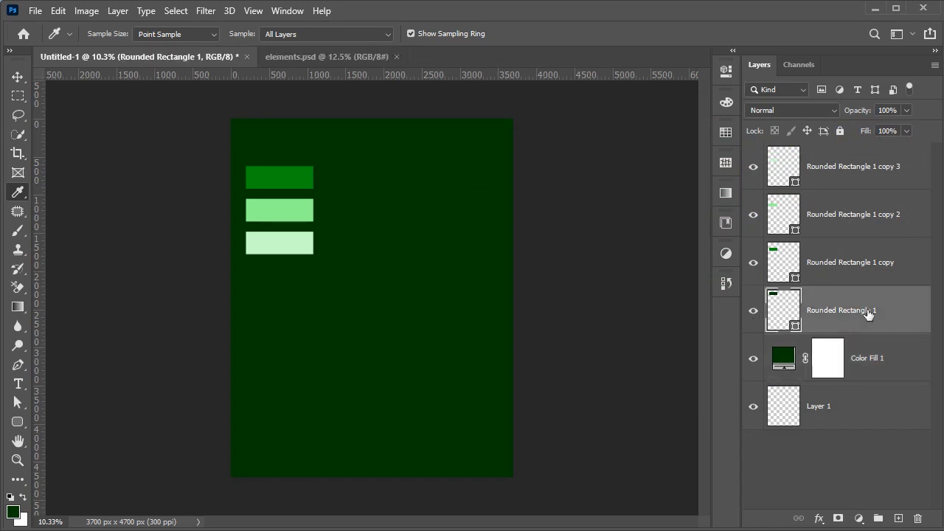
# Add a solid color fill layer in the second swatch's medium green and place it directly above Color Fill 1
pyautogui.click(852, 264)
pyautogui.click(859, 519)
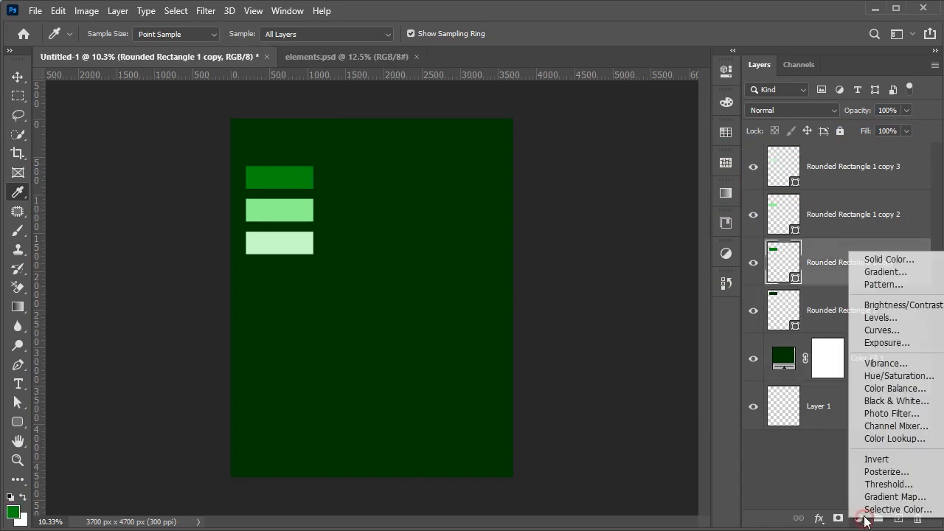
pyautogui.click(873, 258)
pyautogui.click(878, 131)
pyautogui.moveTo(867, 264); pyautogui.dragTo(875, 383)
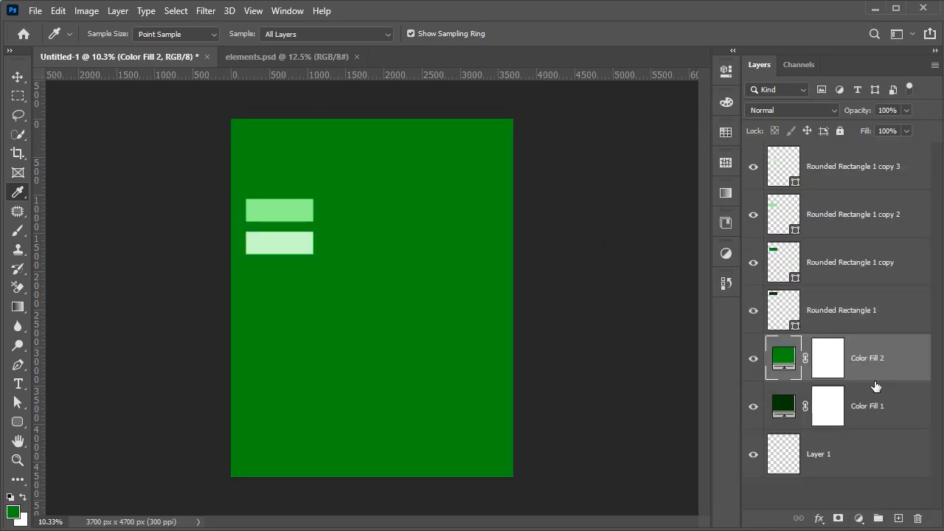
# Invert Color Fill 2's mask to black and set the elliptical soft brush to 3% flow and a 37° angle
pyautogui.click(834, 364)
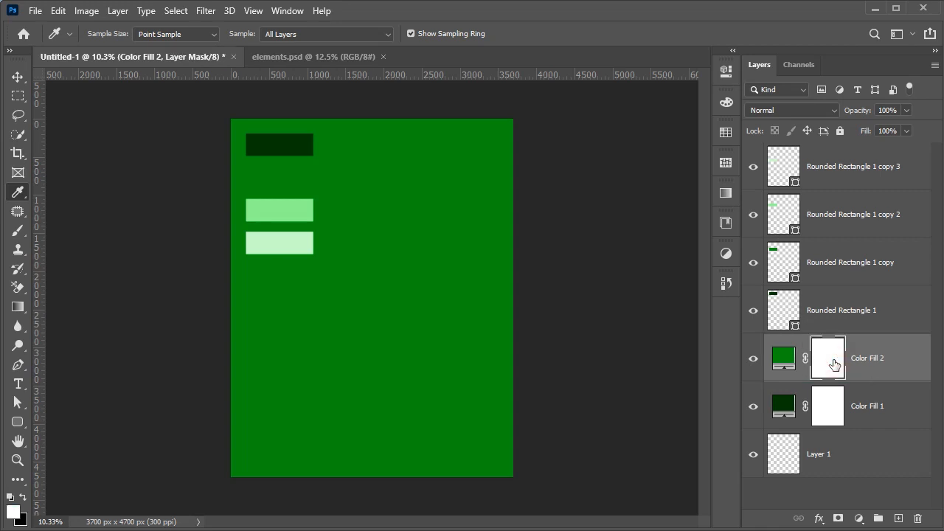
pyautogui.hotkey('ctrl', 'i')
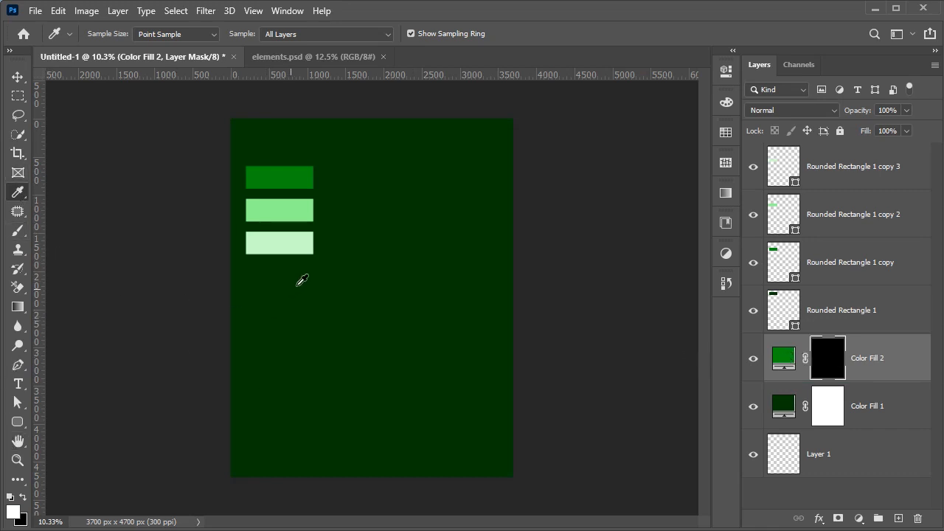
pyautogui.press('b')
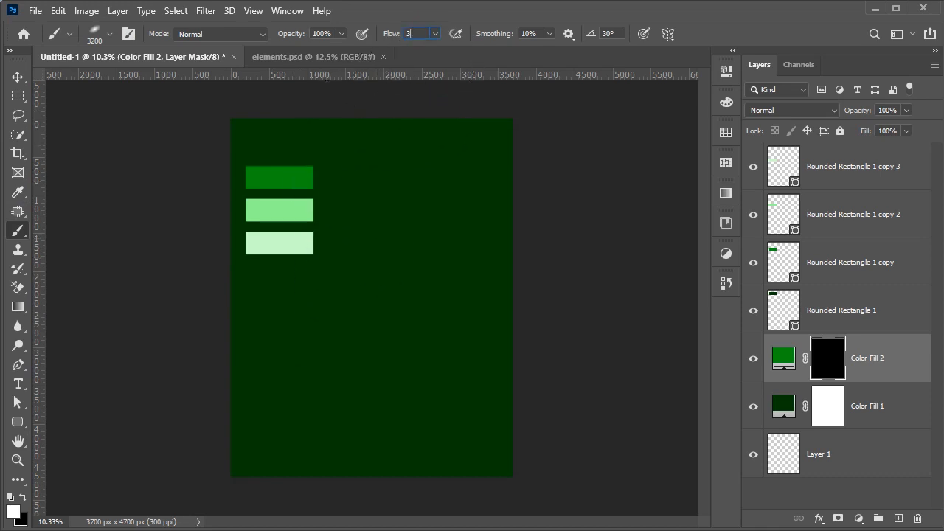
pyautogui.scroll(-2, 442, 159)
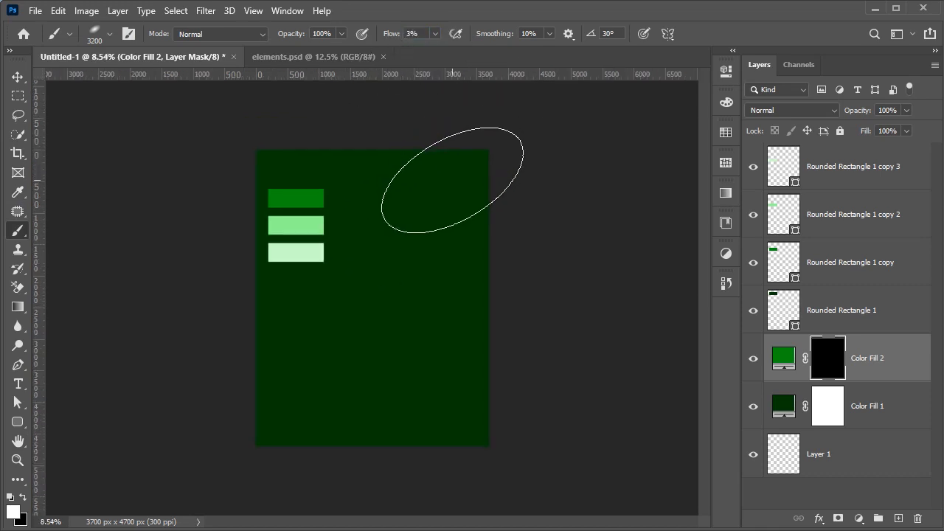
pyautogui.rightClick(440, 204)
pyautogui.press('Return')
# Paint a soft diagonal glow across the upper-right part of the canvas on Color Fill 2's mask with the 3200 px brush
pyautogui.click(463, 185)
pyautogui.click(491, 217)
pyautogui.click(444, 248)
pyautogui.click(467, 213)
pyautogui.click(422, 267)
pyautogui.click(394, 209)
pyautogui.click(381, 274)
pyautogui.click(485, 168)
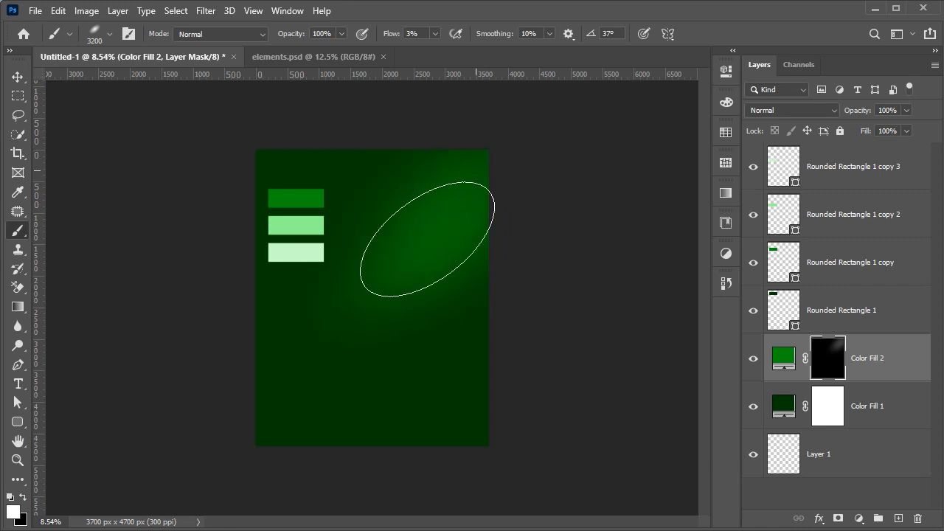
pyautogui.click(464, 148)
pyautogui.click(513, 160)
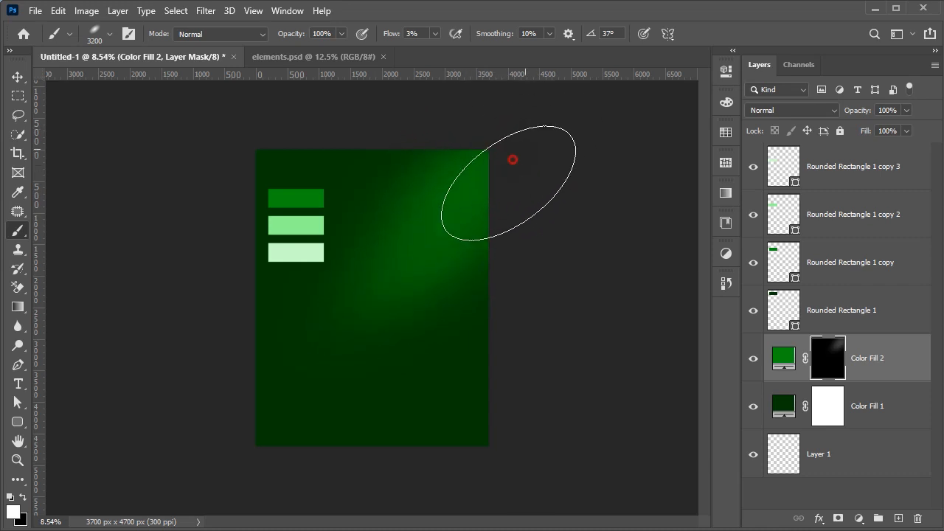
pyautogui.click(505, 257)
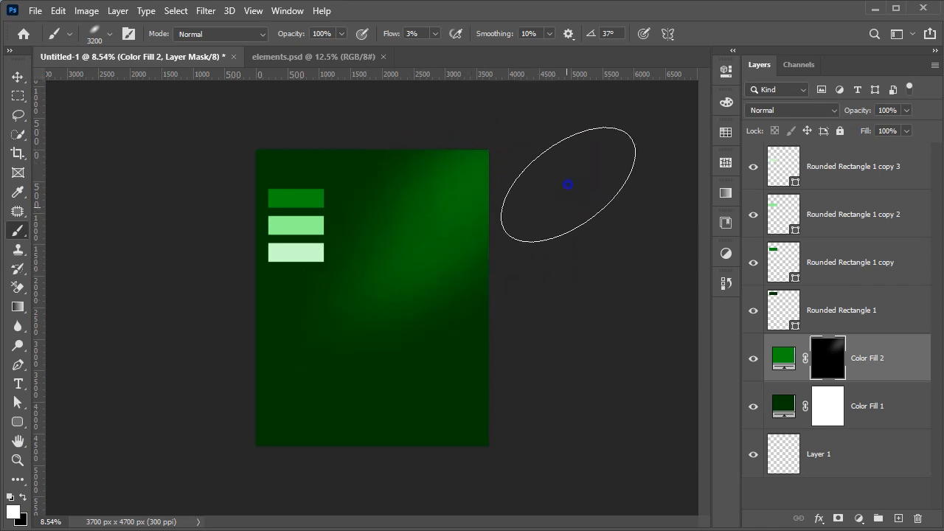
# Flatten the brush tip into a thin, nearly horizontal ellipse at an angle of -2°
pyautogui.rightClick(565, 185)
pyautogui.rightClick(417, 243)
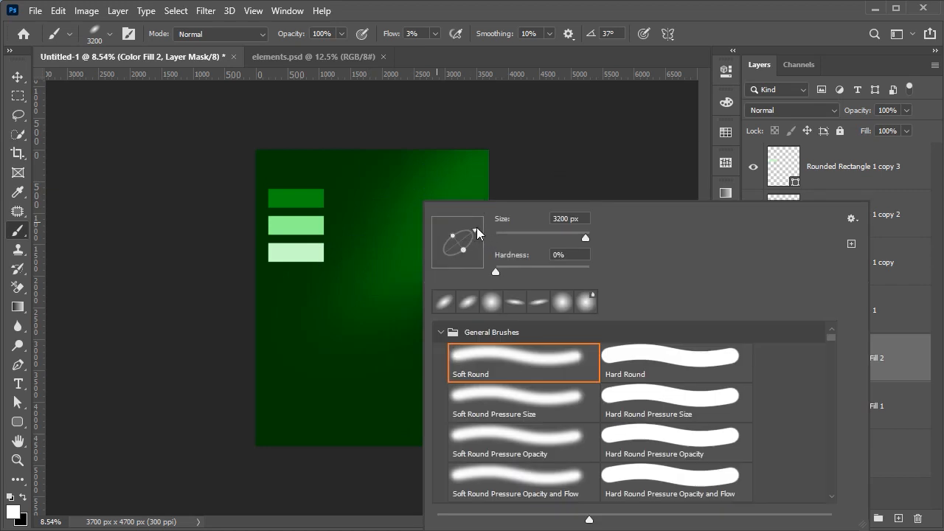
pyautogui.click(483, 243)
pyautogui.moveTo(458, 233); pyautogui.dragTo(459, 239)
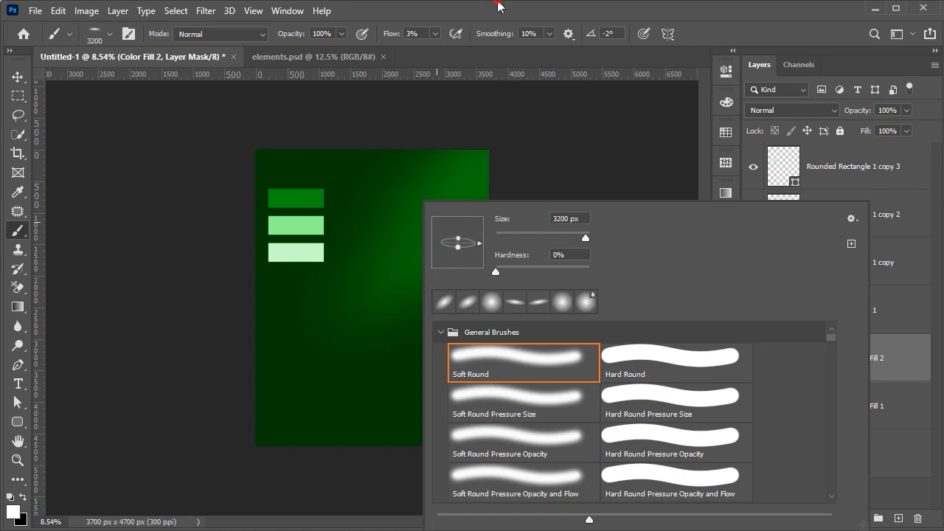
pyautogui.press('Return')
pyautogui.rightClick(380, 377)
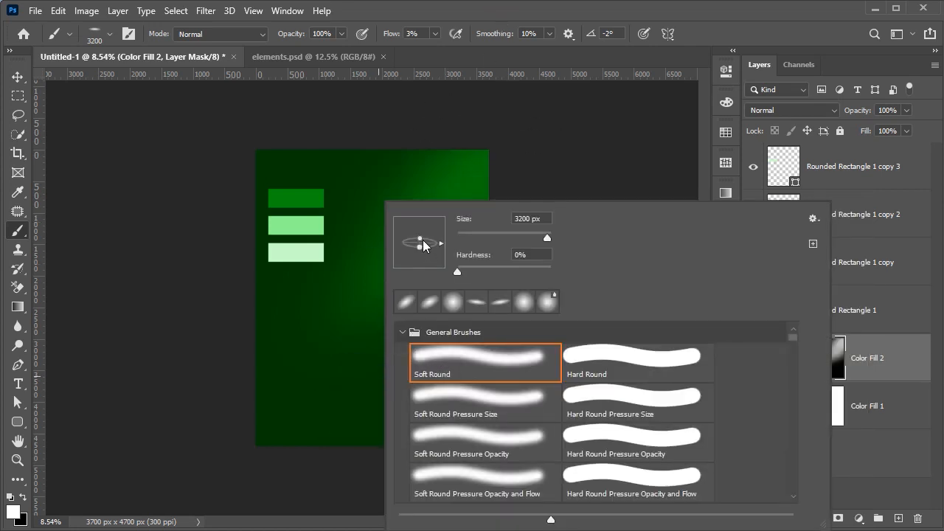
pyautogui.click(582, 3)
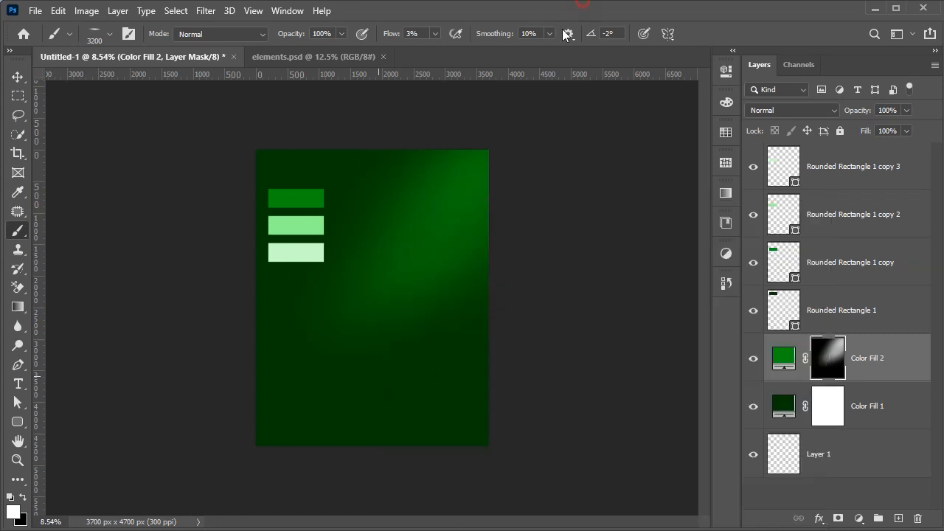
pyautogui.scroll(3, 387, 378)
pyautogui.rightClick(374, 405)
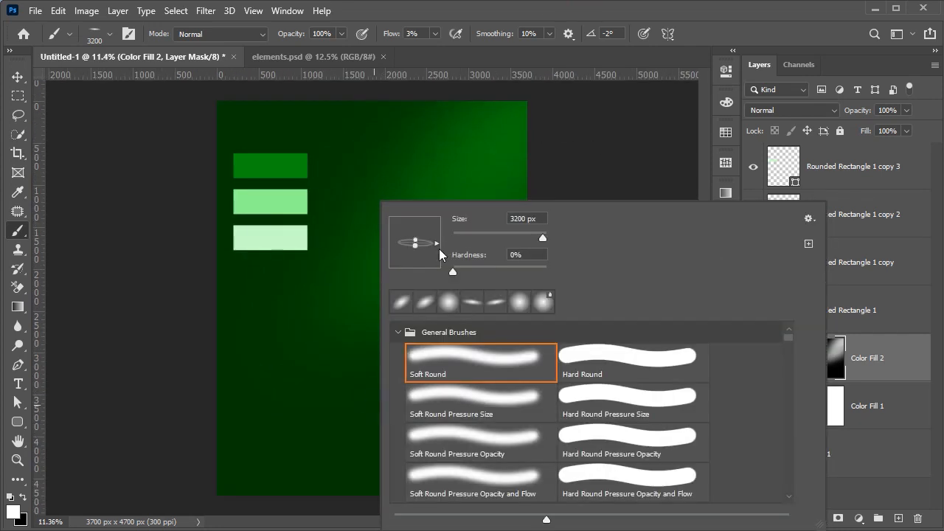
pyautogui.click(553, 6)
# Set the brush flow to 5%, enlarge it to 4600 px and paint a horizontal floor glow near the canvas bottom on Color Fill 2's mask
pyautogui.click(391, 35)
pyautogui.write('5')
pyautogui.press('Return')
pyautogui.click(378, 402)
pyautogui.press(']')
pyautogui.press(']')
pyautogui.press(']')
pyautogui.press(']')
pyautogui.press(']')
pyautogui.press(']')
pyautogui.press(']')
pyautogui.press(']')
pyautogui.press(']')
pyautogui.press(']')
pyautogui.press(']')
pyautogui.press(']')
pyautogui.press(']')
pyautogui.press(']')
pyautogui.click(377, 408)
pyautogui.click(371, 420)
pyautogui.click(371, 421)
pyautogui.click(377, 414)
pyautogui.click(386, 436)
# Widen and rotate the brush tip to 44°, reduce its size and brighten the upper-right corner on Color Fill 2's mask
pyautogui.scroll(-3, 435, 293)
pyautogui.rightClick(379, 246)
pyautogui.moveTo(441, 241); pyautogui.dragTo(445, 221)
pyautogui.click(521, 6)
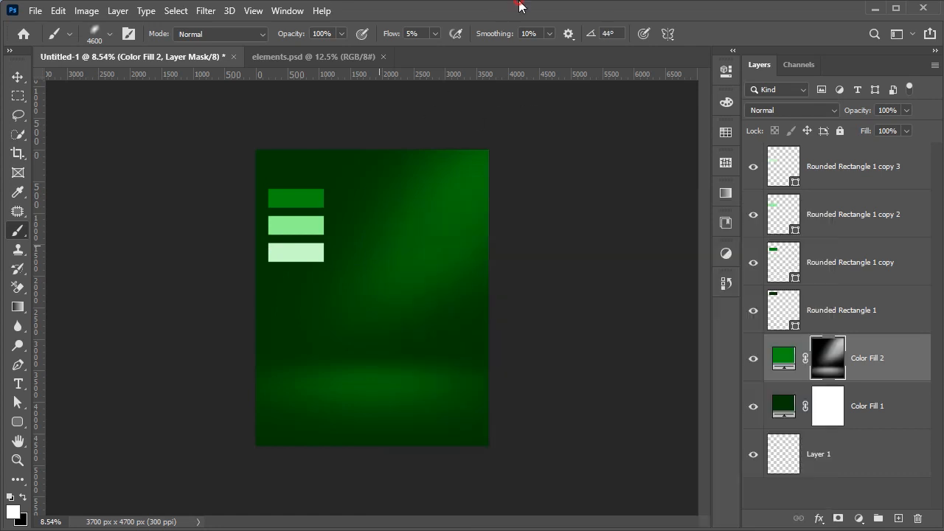
pyautogui.press('[')
pyautogui.press('[')
pyautogui.press('[')
pyautogui.press('[')
pyautogui.press('[')
pyautogui.press('[')
pyautogui.press('[')
pyautogui.press('[')
pyautogui.press('[')
pyautogui.press('[')
pyautogui.press('[')
pyautogui.click(488, 167)
pyautogui.press('[')
pyautogui.press('[')
pyautogui.press('[')
pyautogui.press('[')
pyautogui.press('[')
pyautogui.press('[')
pyautogui.press('[')
pyautogui.press('[')
pyautogui.press('[')
pyautogui.press('[')
# Add another medium green solid color fill layer above Color Fill 2 and invert its mask to black
pyautogui.press('i')
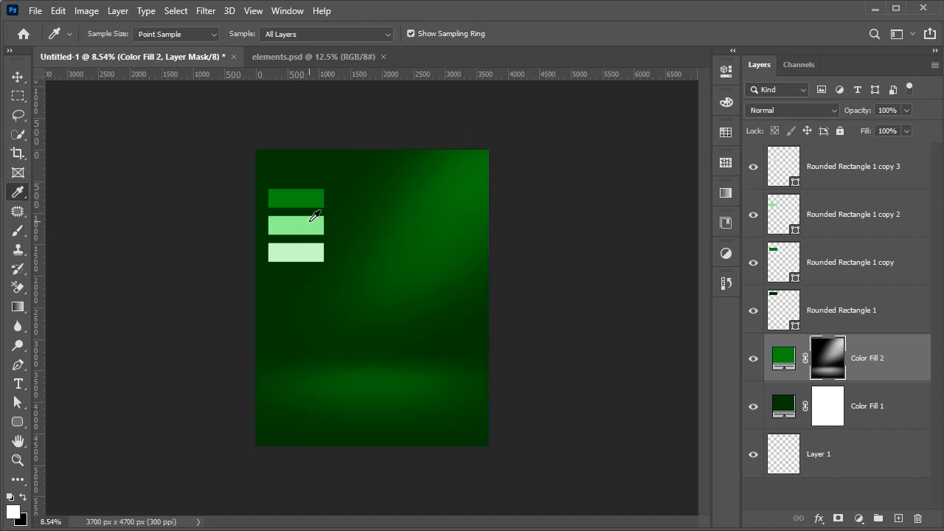
pyautogui.click(859, 519)
pyautogui.click(875, 258)
pyautogui.click(865, 133)
pyautogui.click(829, 360)
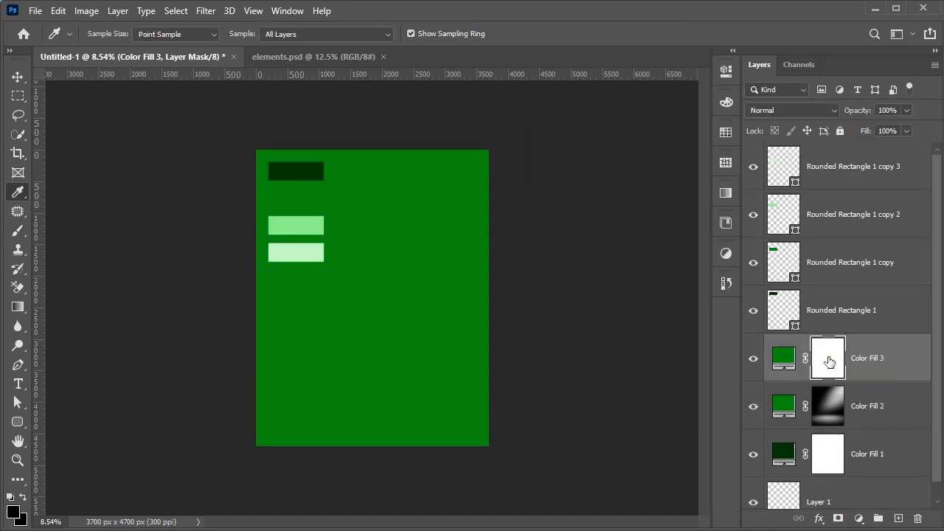
pyautogui.hotkey('ctrl', 'i')
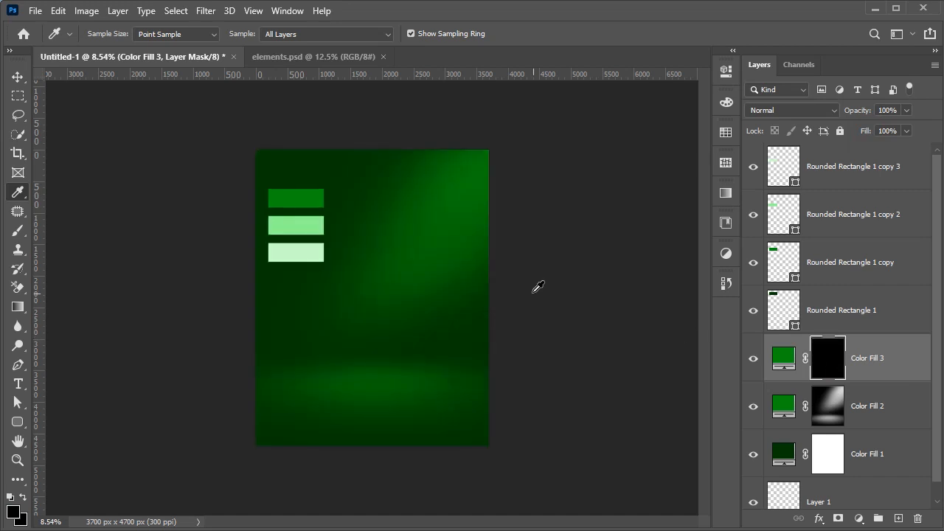
# Set the foreground color to ffffff, raise the brush flow to 15% and paint over the upper-right glow on Color Fill 3's mask
pyautogui.press('b')
pyautogui.click(13, 510)
pyautogui.write('ffffff')
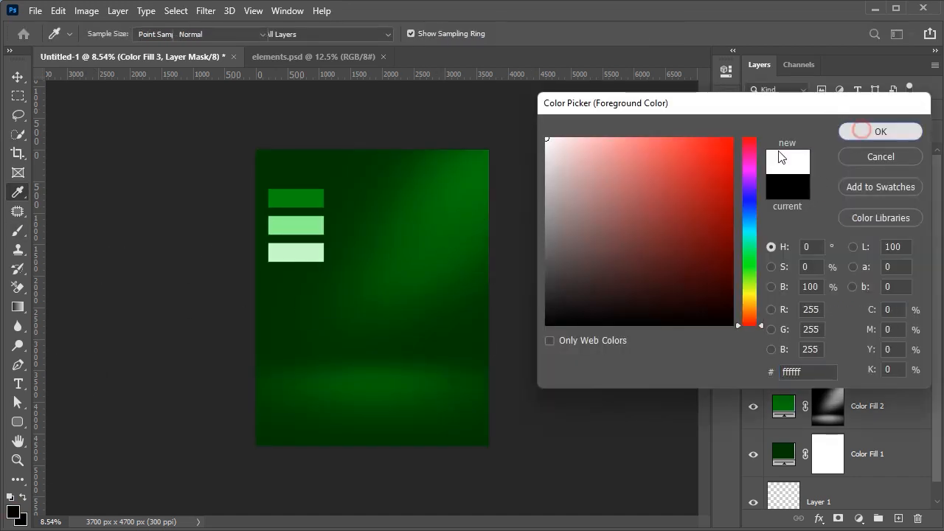
pyautogui.click(862, 130)
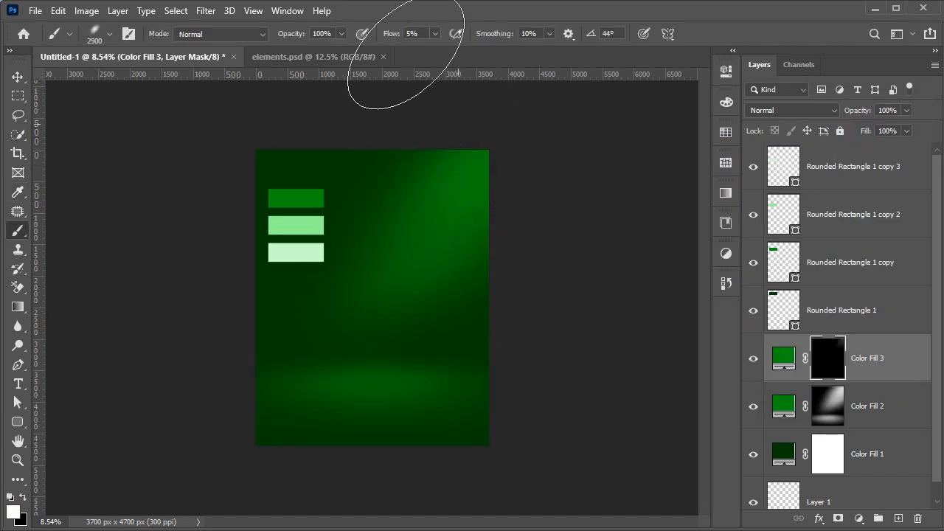
pyautogui.moveTo(502, 159); pyautogui.dragTo(467, 213)
pyautogui.moveTo(523, 144); pyautogui.dragTo(402, 229)
pyautogui.press(']')
pyautogui.press(']')
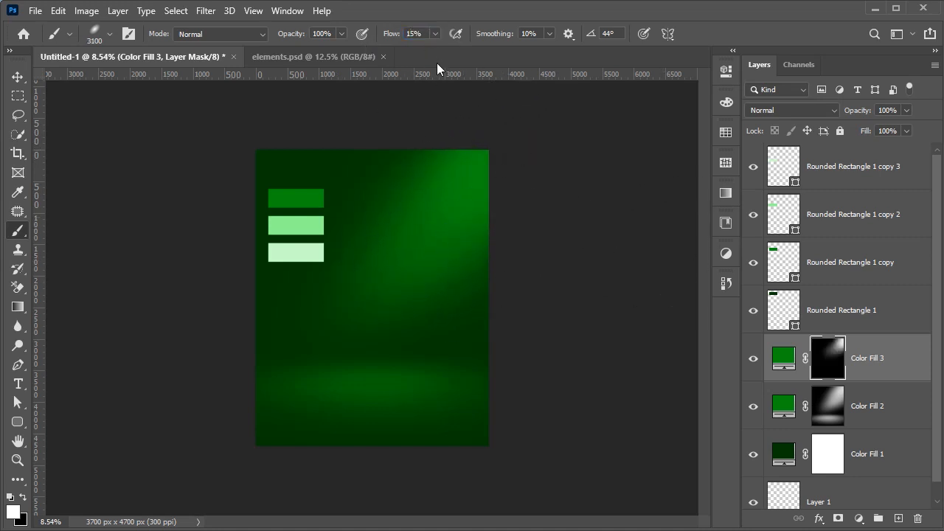
pyautogui.press('i')
pyautogui.click(283, 211)
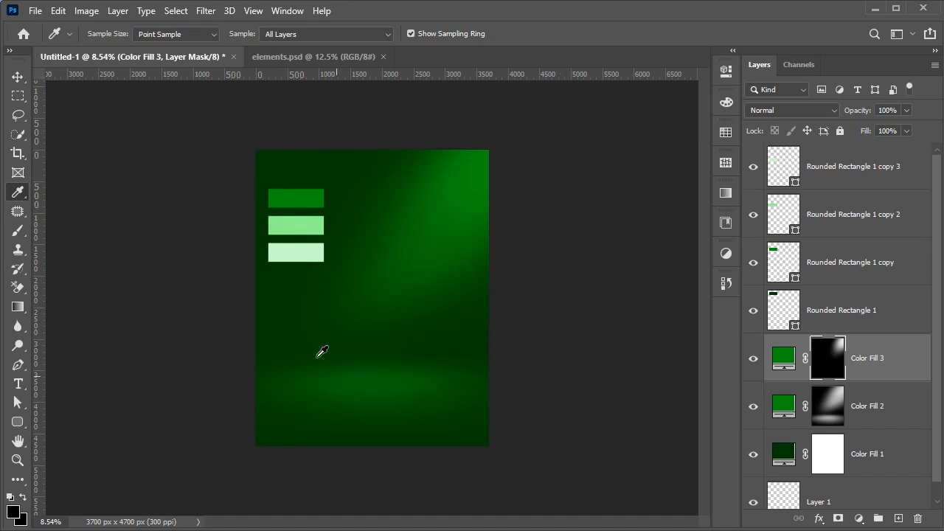
pyautogui.press('v')
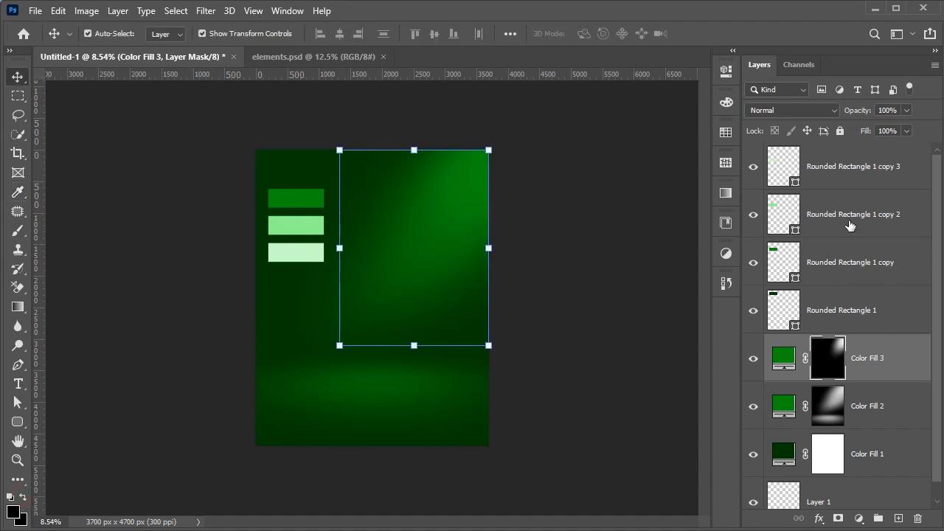
# Add a solid color fill layer in the third swatch's light green, place it directly above Color Fill 3 and invert its mask
pyautogui.click(855, 215)
pyautogui.press('i')
pyautogui.click(302, 218)
pyautogui.click(858, 519)
pyautogui.click(889, 258)
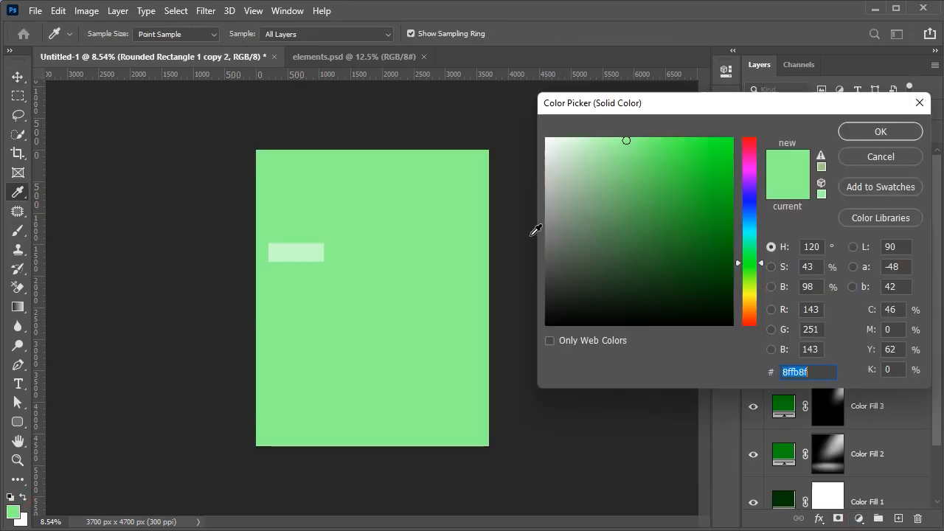
pyautogui.click(876, 131)
pyautogui.moveTo(826, 214); pyautogui.dragTo(829, 366)
pyautogui.hotkey('ctrl', 'i')
# Set the foreground color to white and paint a faint glow over the upper-right corner on Color Fill 4's mask at 3% flow
pyautogui.press('b')
pyautogui.click(14, 512)
pyautogui.moveTo(562, 258); pyautogui.dragTo(503, 68)
pyautogui.click(912, 133)
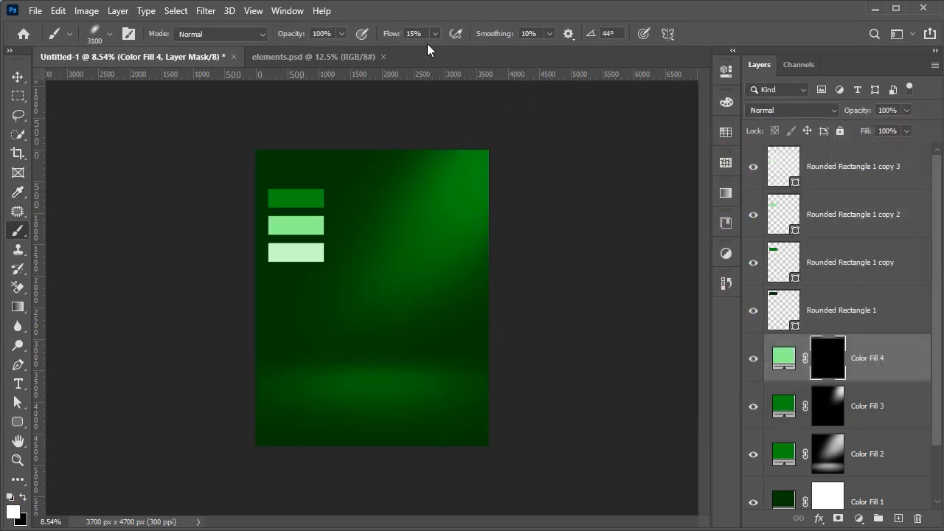
pyautogui.click(501, 160)
pyautogui.click(505, 154)
pyautogui.press('[')
pyautogui.press('[')
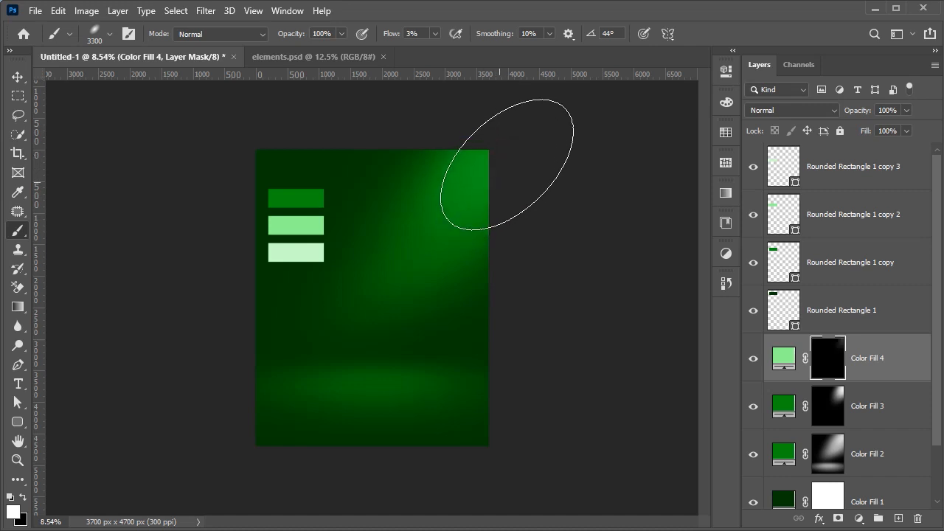
pyautogui.click(500, 154)
# Extend the faint glow on Color Fill 4's mask across the upper diagonal light with the 44° soft brush enlarged to about 4500 px at 3% flow
pyautogui.press(']')
pyautogui.press(']')
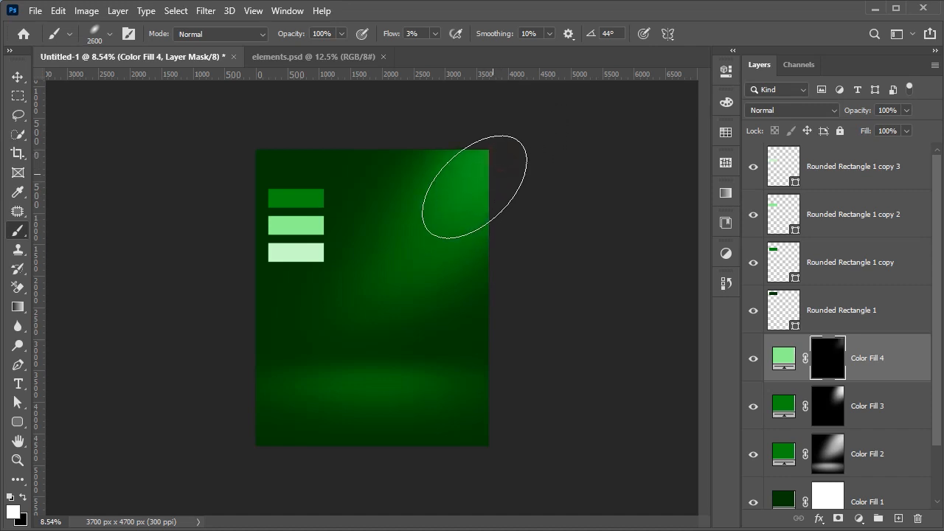
pyautogui.press(']')
pyautogui.press(']')
pyautogui.press(']')
pyautogui.press(']')
pyautogui.press(']')
pyautogui.press(']')
pyautogui.press(']')
pyautogui.press(']')
pyautogui.press(']')
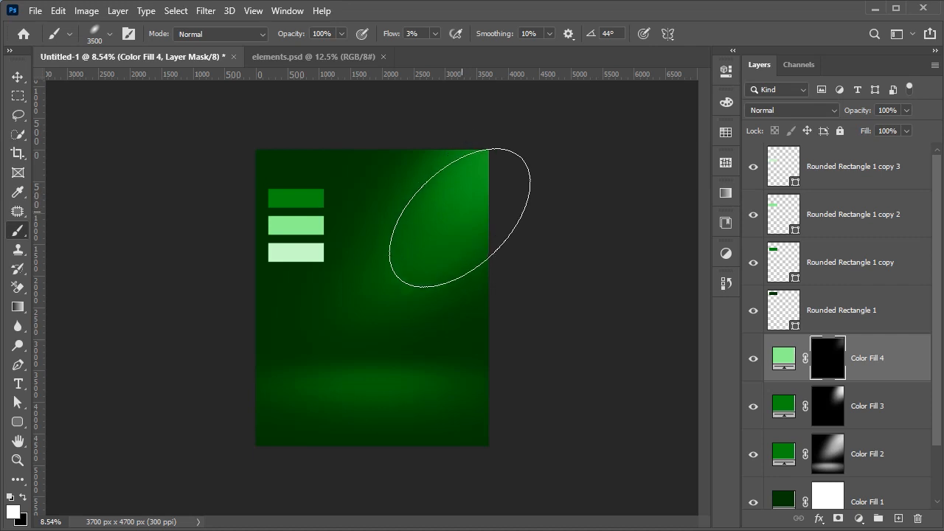
pyautogui.press(']')
pyautogui.press(']')
pyautogui.press(']')
pyautogui.press(']')
pyautogui.press(']')
pyautogui.press(']')
pyautogui.press(']')
pyautogui.press(']')
pyautogui.press(']')
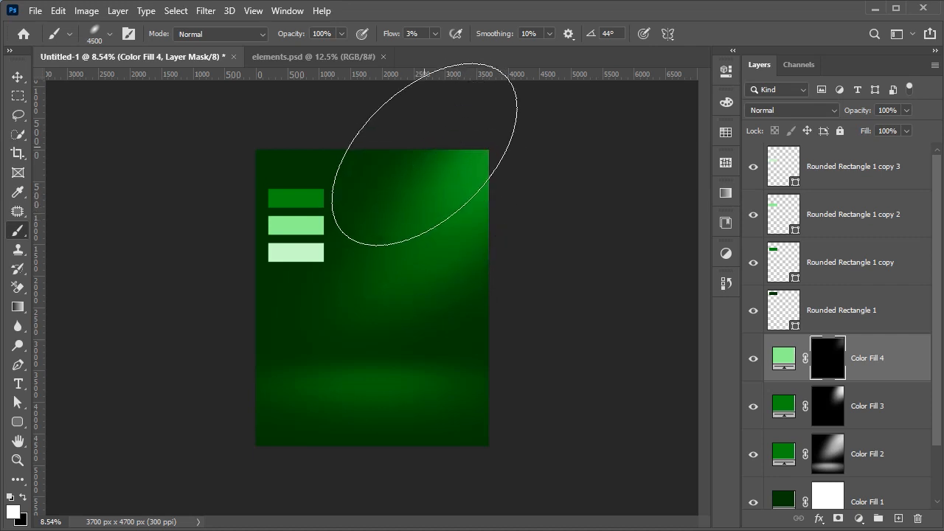
pyautogui.click(440, 217)
pyautogui.press('[')
pyautogui.press('[')
pyautogui.press('[')
pyautogui.press('[')
pyautogui.press('[')
pyautogui.press('[')
pyautogui.press('[')
pyautogui.press('[')
pyautogui.moveTo(428, 219)
pyautogui.mouseDown()
pyautogui.moveTo(410, 163)
pyautogui.moveTo(428, 147)
pyautogui.mouseUp()
pyautogui.press('[')
pyautogui.press('[')
pyautogui.press('[')
pyautogui.press('[')
pyautogui.press('[')
pyautogui.press('[')
pyautogui.press('[')
pyautogui.press('[')
pyautogui.press('[')
pyautogui.press('[')
pyautogui.press('[')
pyautogui.press('[')
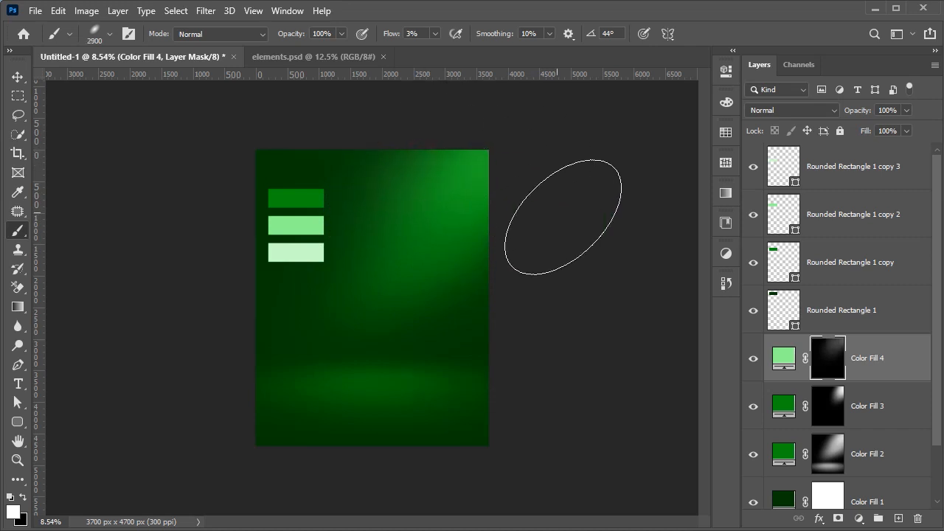
# Add a solid color fill layer in the fourth swatch's palest green, place it directly above Color Fill 4 and invert its mask
pyautogui.hotkey('alt', '.')
pyautogui.press('v')
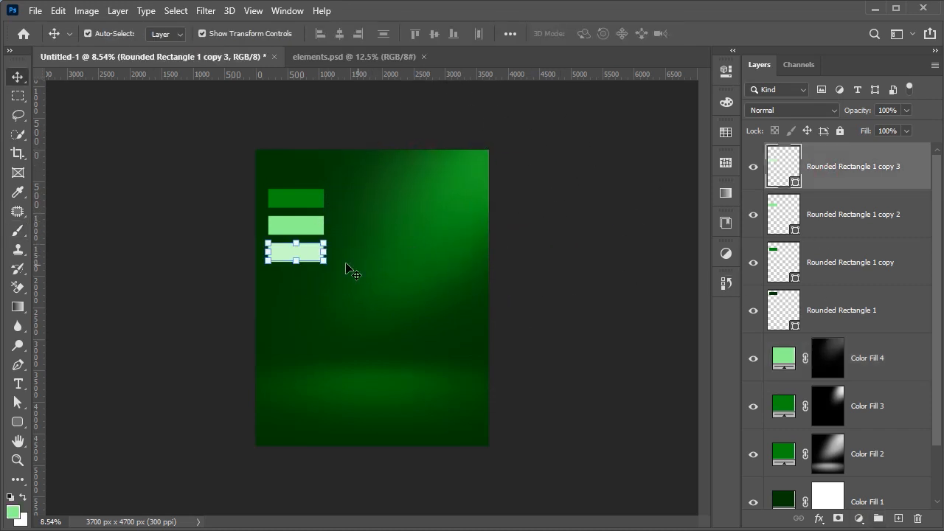
pyautogui.press('i')
pyautogui.click(292, 256)
pyautogui.click(858, 519)
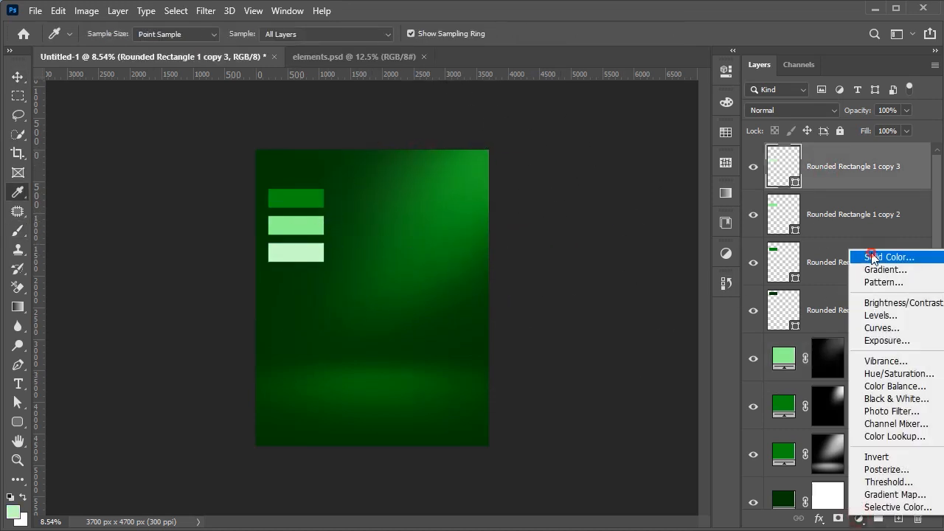
pyautogui.click(815, 256)
pyautogui.click(868, 135)
pyautogui.moveTo(828, 166); pyautogui.dragTo(828, 358)
pyautogui.hotkey('ctrl', 'i')
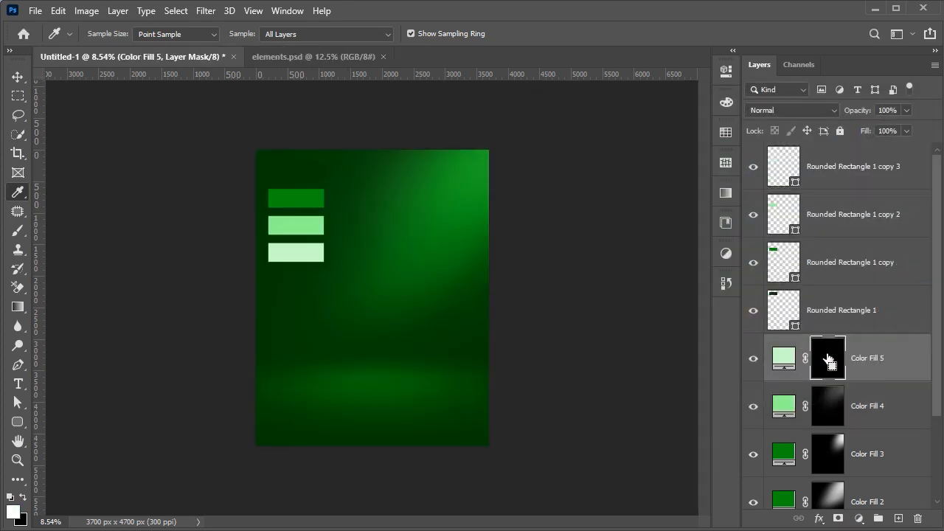
# Paint a faint white glow over the poster's upper-right corner on Color Fill 5's mask with a 3200 px brush at 3% flow
pyautogui.press('b')
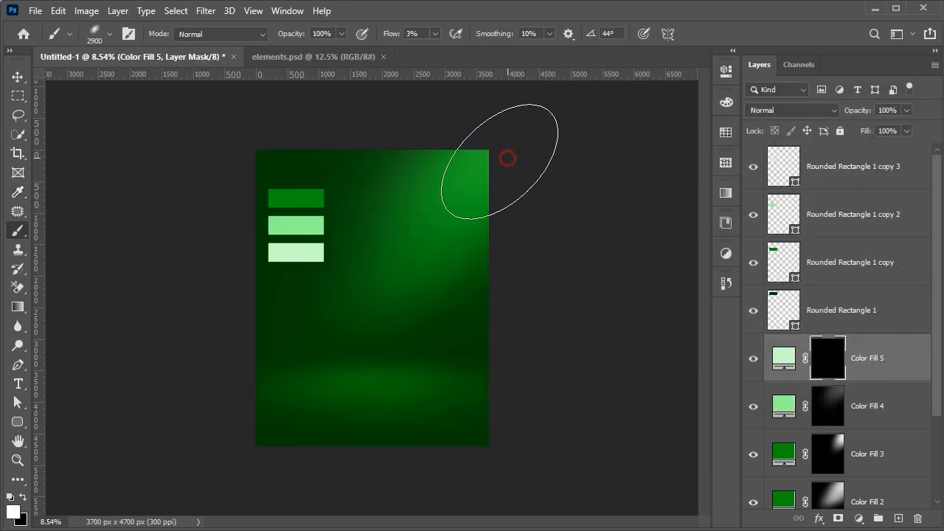
pyautogui.press(']')
pyautogui.press(']')
pyautogui.press(']')
pyautogui.click(496, 243)
pyautogui.click(509, 137)
pyautogui.moveTo(489, 150); pyautogui.dragTo(510, 137)
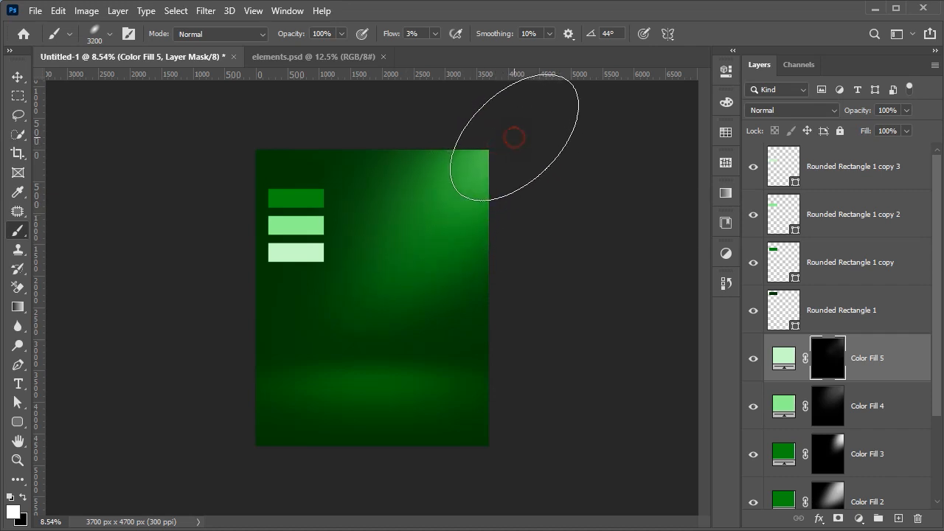
pyautogui.hotkey('ctrl', '-')
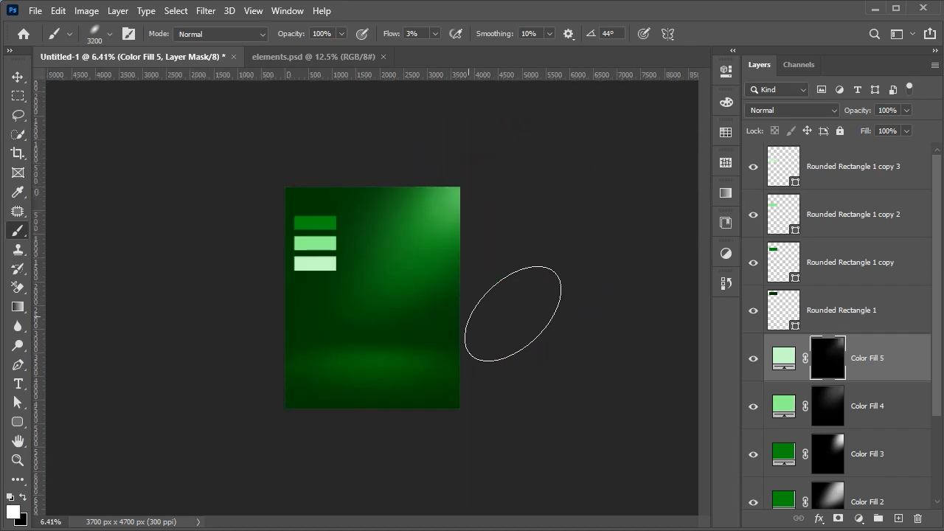
pyautogui.click(860, 518)
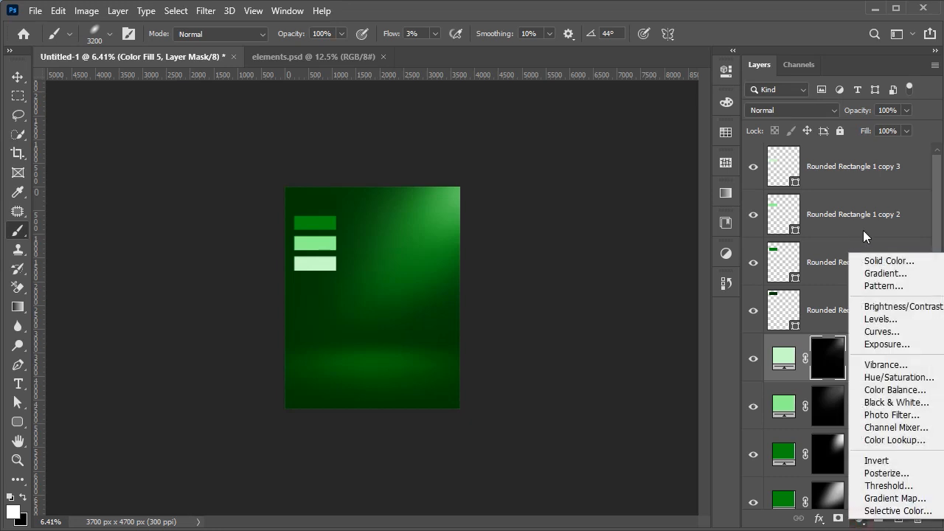
pyautogui.click(873, 262)
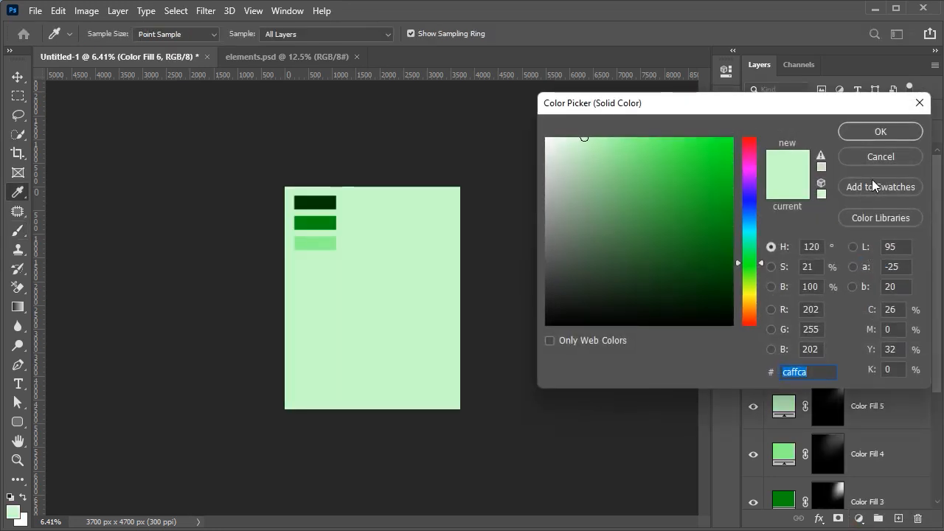
pyautogui.click(881, 157)
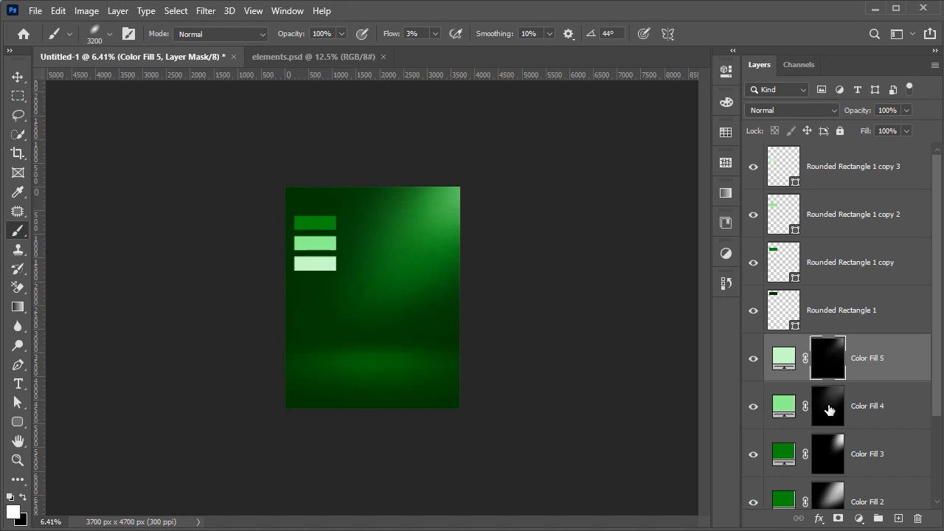
# Set the elliptical brush to a 0° angle and about 4400 px and paint a wide floor glow on Color Fill 3's mask
pyautogui.scroll(-2, 821, 435)
pyautogui.click(829, 360)
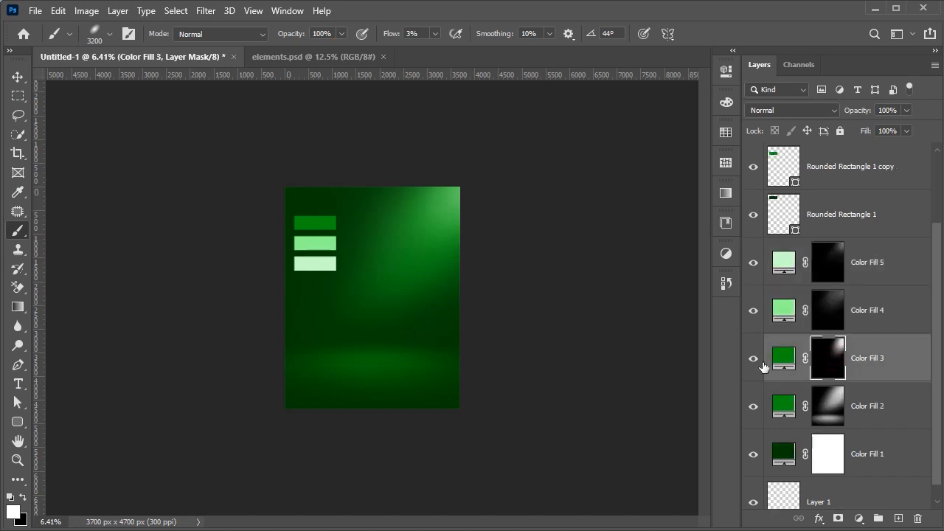
pyautogui.rightClick(344, 317)
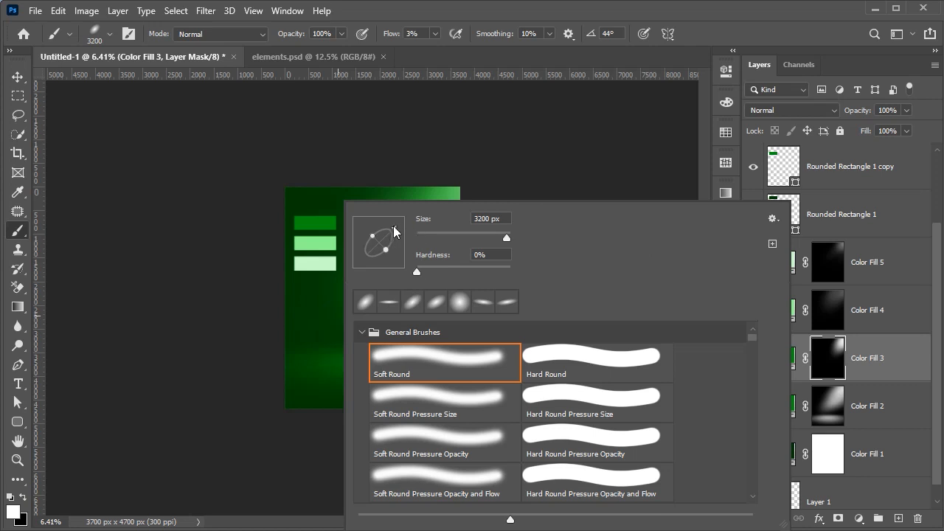
pyautogui.moveTo(380, 253); pyautogui.dragTo(384, 247)
pyautogui.press('Return')
pyautogui.scroll(5, 371, 366)
pyautogui.click(376, 404)
pyautogui.press(']')
pyautogui.press(']')
pyautogui.press(']')
pyautogui.press(']')
pyautogui.press(']')
pyautogui.press(']')
pyautogui.press(']')
pyautogui.press(']')
pyautogui.press(']')
pyautogui.press(']')
pyautogui.press(']')
pyautogui.press(']')
pyautogui.click(376, 409)
pyautogui.press(']')
pyautogui.press(']')
pyautogui.press(']')
pyautogui.click(378, 417)
pyautogui.press('[')
pyautogui.press('[')
pyautogui.press('[')
pyautogui.click(366, 440)
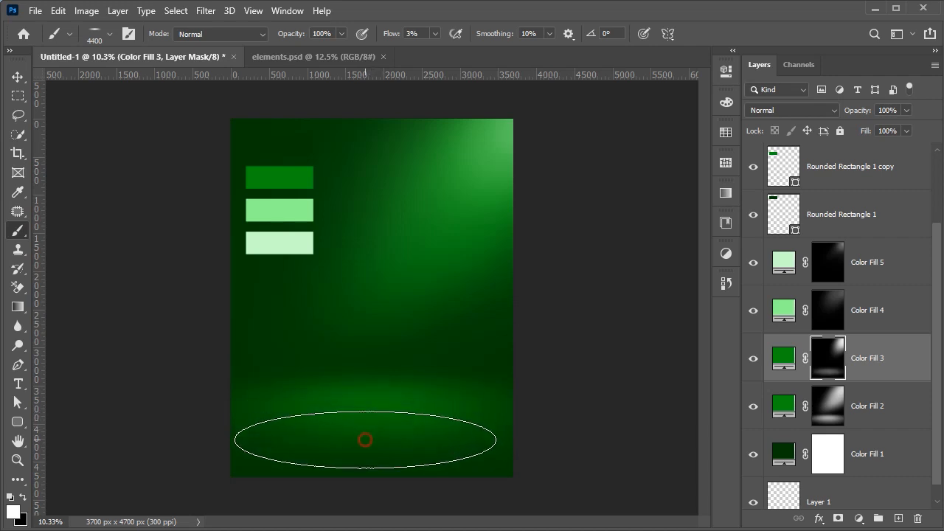
# Add an ffffff solid color fill layer directly above Color Fill 5 and invert its mask to black
pyautogui.scroll(-4, 499, 211)
pyautogui.click(882, 247)
pyautogui.click(859, 518)
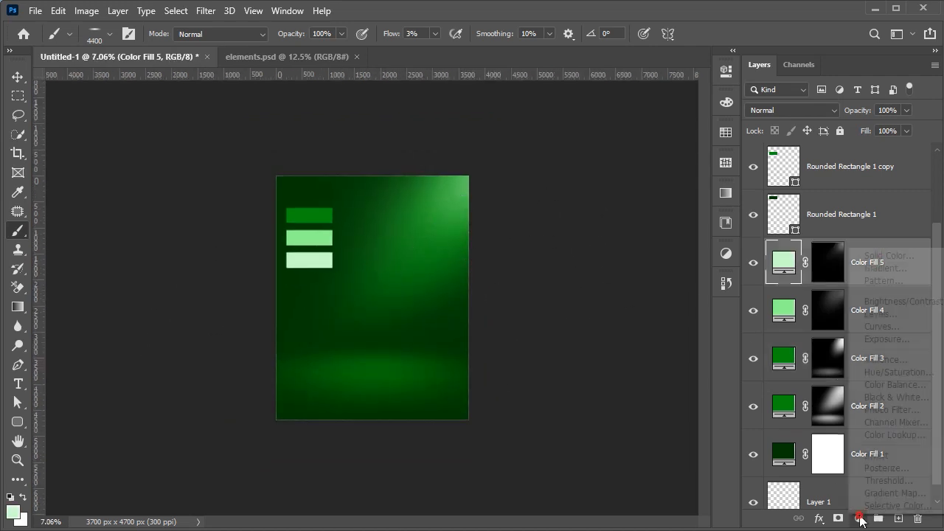
pyautogui.click(866, 258)
pyautogui.write('ffffff')
pyautogui.click(879, 131)
pyautogui.hotkey('ctrl', 'i')
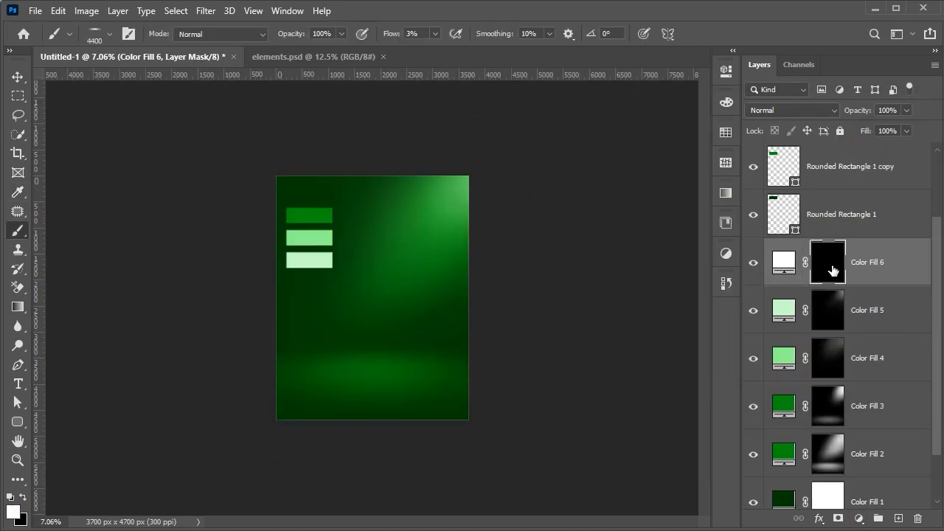
# Make the brush round, set its flow to 1% and size to about 2000 px, and dab a faint haze around the poster on Color Fill 6's mask
pyautogui.rightClick(534, 307)
pyautogui.moveTo(487, 246); pyautogui.dragTo(490, 223)
pyautogui.click(389, 35)
pyautogui.write('1')
pyautogui.press('Return')
pyautogui.scroll(4, 497, 301)
pyautogui.press('[')
pyautogui.press('[')
pyautogui.press('[')
pyautogui.press('[')
pyautogui.press('[')
pyautogui.click(479, 332)
pyautogui.press('[')
pyautogui.click(393, 340)
pyautogui.click(282, 350)
pyautogui.click(364, 158)
pyautogui.click(315, 236)
pyautogui.click(504, 282)
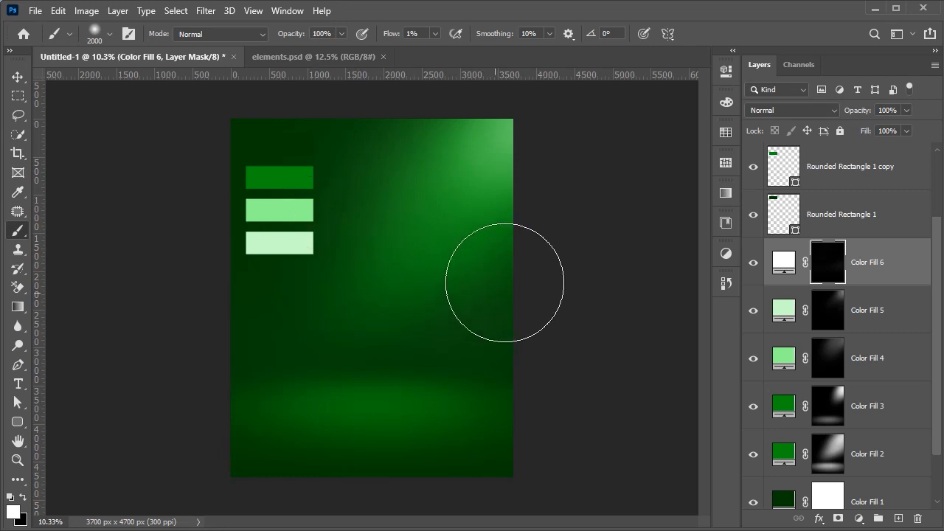
pyautogui.scroll(-3, 506, 369)
pyautogui.click(753, 262)
pyautogui.click(753, 263)
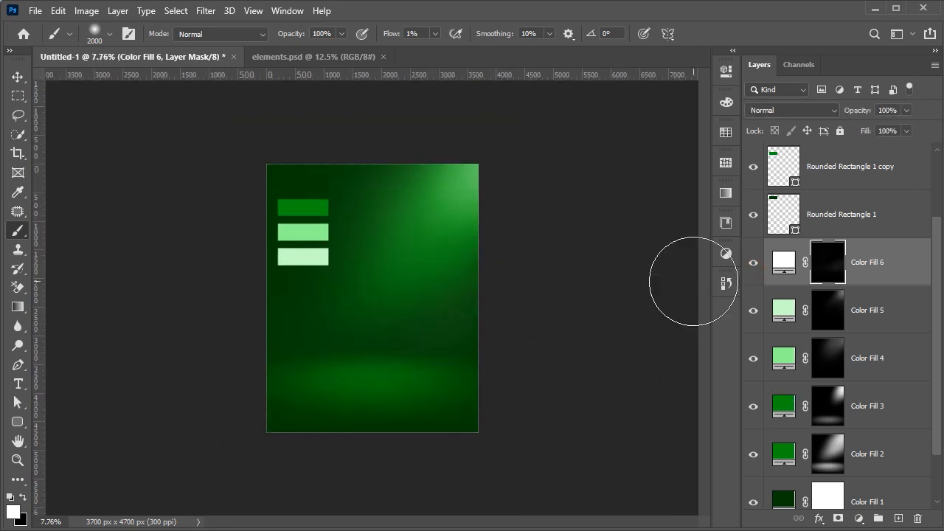
# Group the four Rounded Rectangle swatch layers and name the group "color palette"
pyautogui.press('v')
pyautogui.scroll(-3, 659, 261)
pyautogui.click(659, 262)
pyautogui.scroll(1, 831, 227)
pyautogui.click(824, 263)
pyautogui.scroll(1, 826, 258)
pyautogui.keyDown('shift'); pyautogui.click(840, 176); pyautogui.keyUp('shift')
pyautogui.hotkey('ctrl', 'g')
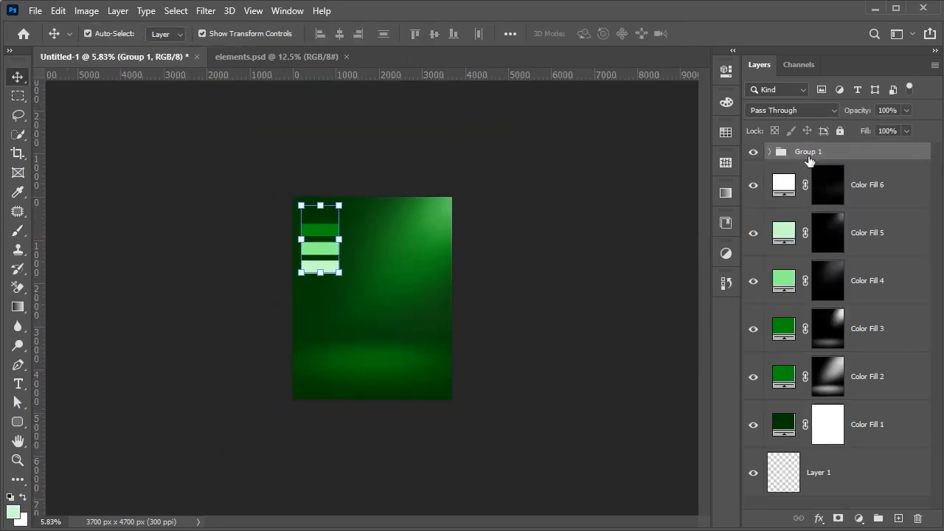
pyautogui.click(809, 157)
pyautogui.write('color palette')
pyautogui.press('Return')
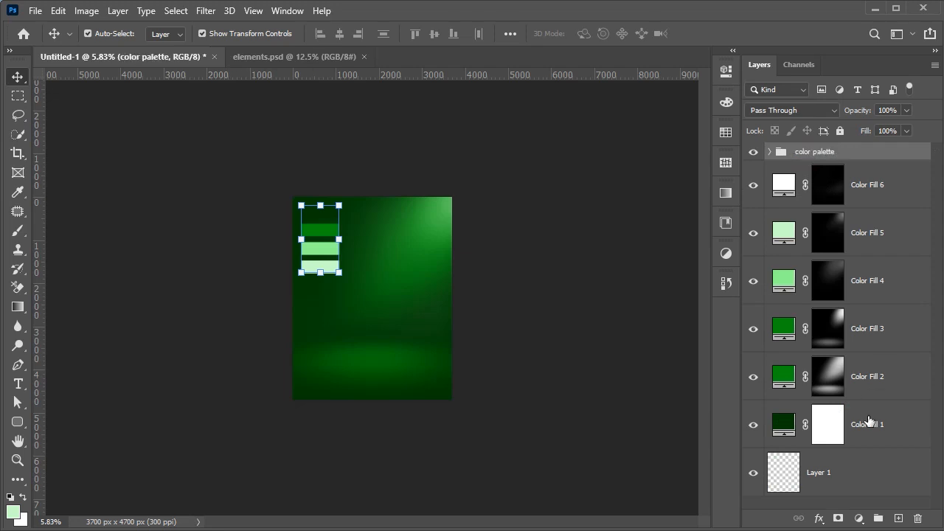
# Group Color Fill 1 through Color Fill 6 and name the group "background"
pyautogui.click(866, 423)
pyautogui.keyDown('shift'); pyautogui.click(814, 184); pyautogui.keyUp('shift')
pyautogui.hotkey('ctrl', 'g')
pyautogui.doubleClick(811, 171)
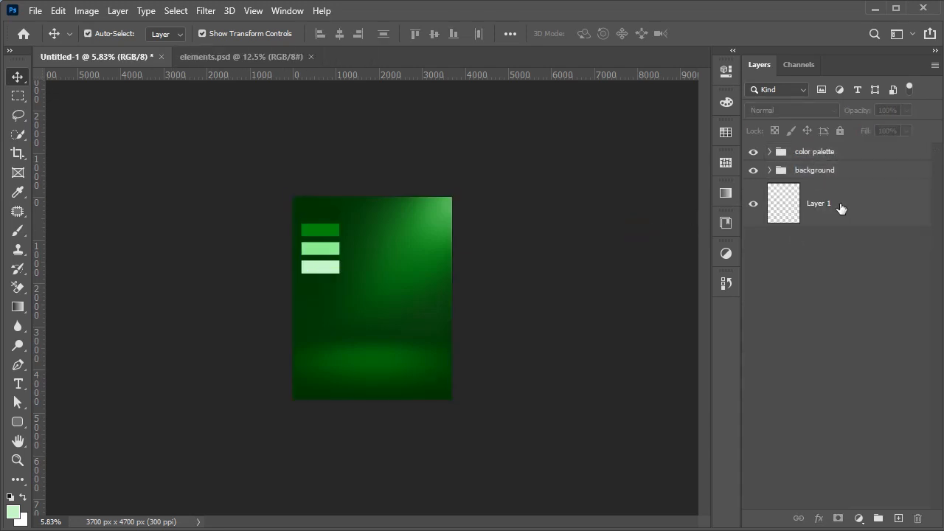
# Delete the empty Layer 1, then move the color palette group below the background group and hide it
pyautogui.click(841, 211)
pyautogui.press('Delete')
pyautogui.moveTo(811, 154); pyautogui.dragTo(758, 177)
pyautogui.click(756, 173)
pyautogui.click(599, 199)
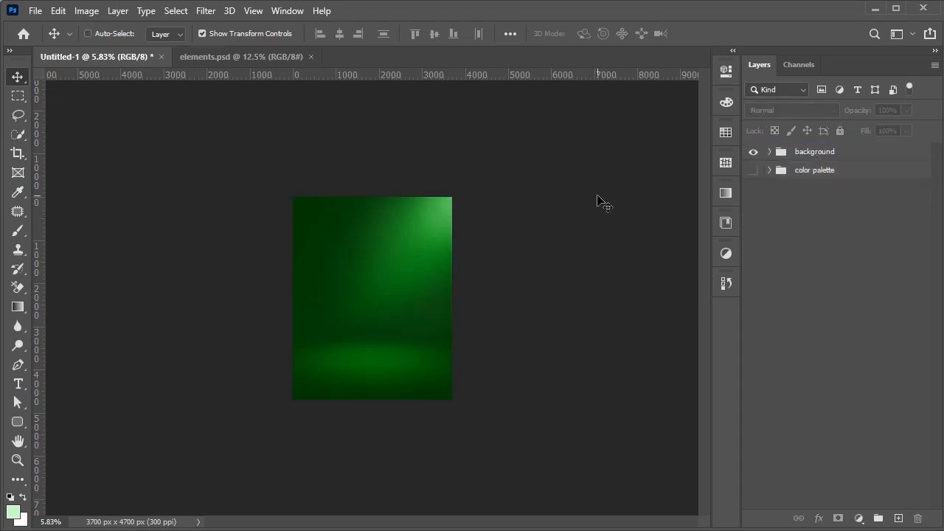
pyautogui.hotkey('ctrl', '0')
pyautogui.click(278, 57)
pyautogui.click(581, 216)
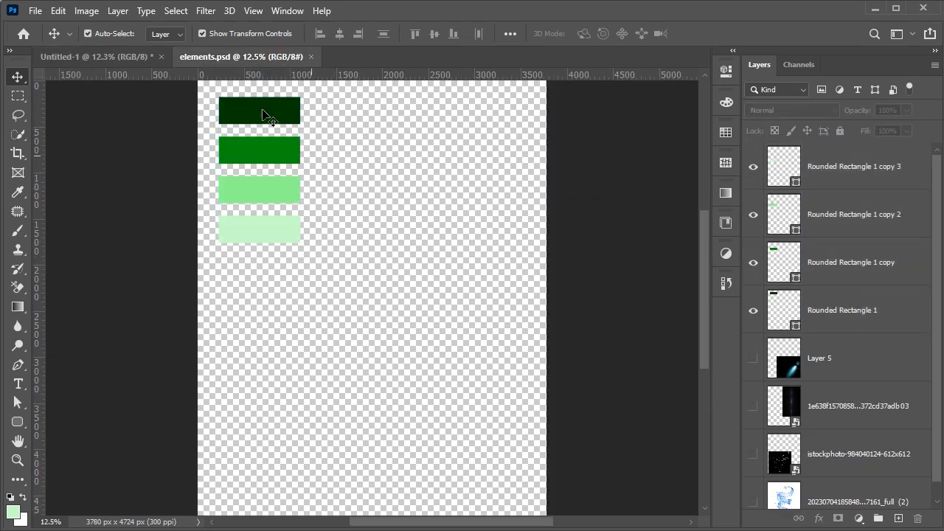
pyautogui.hotkey('ctrl', 'Tab')
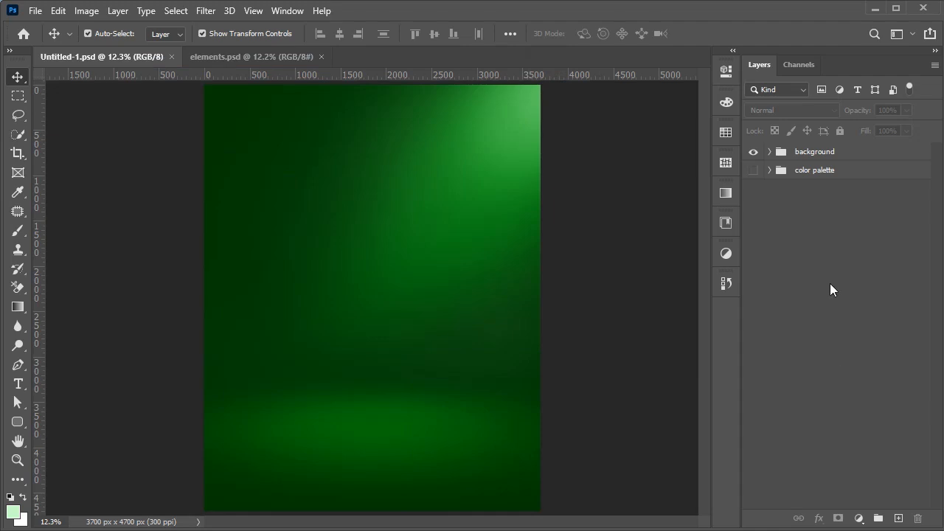
# Expand the background group and add a 000000 solid color fill layer above Color Fill 6
pyautogui.click(770, 151)
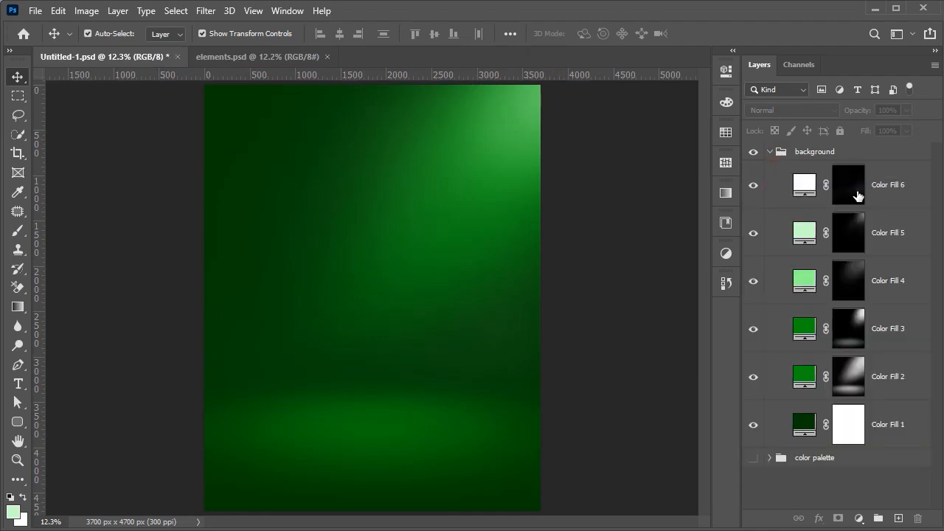
pyautogui.click(892, 189)
pyautogui.hotkey('ctrl', '-')
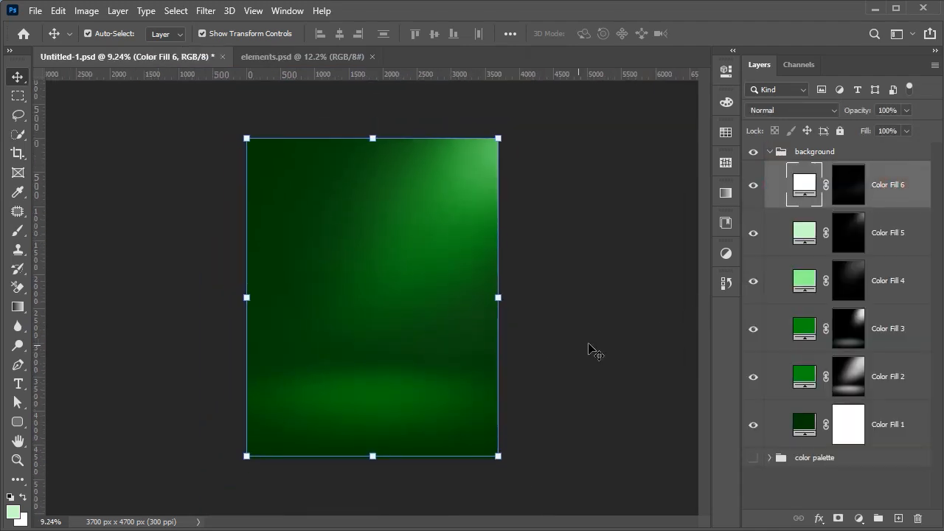
pyautogui.click(754, 185)
pyautogui.click(754, 185)
pyautogui.click(857, 519)
pyautogui.click(881, 255)
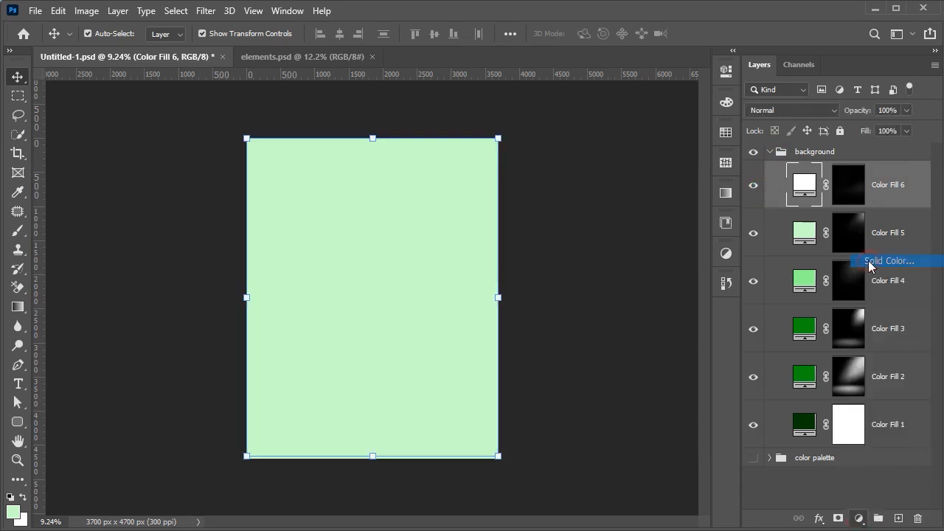
pyautogui.moveTo(622, 159); pyautogui.dragTo(529, 351)
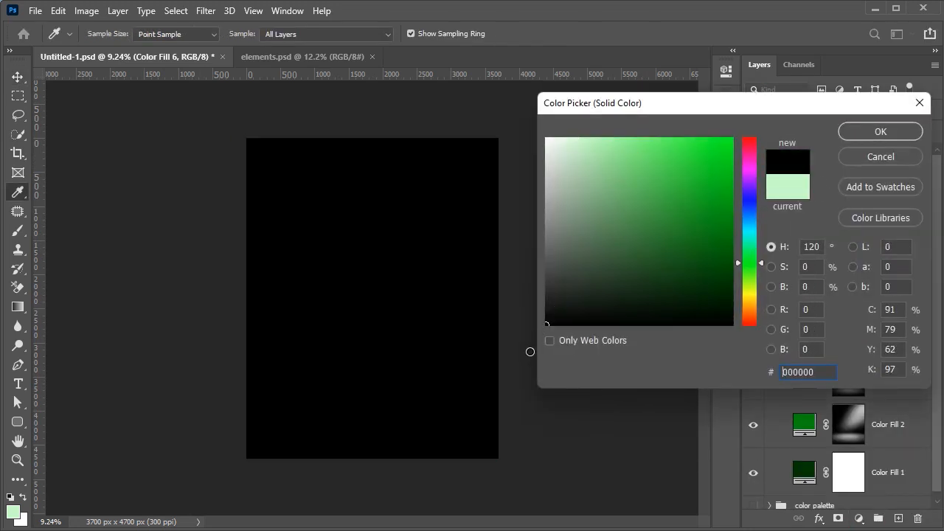
pyautogui.click(856, 134)
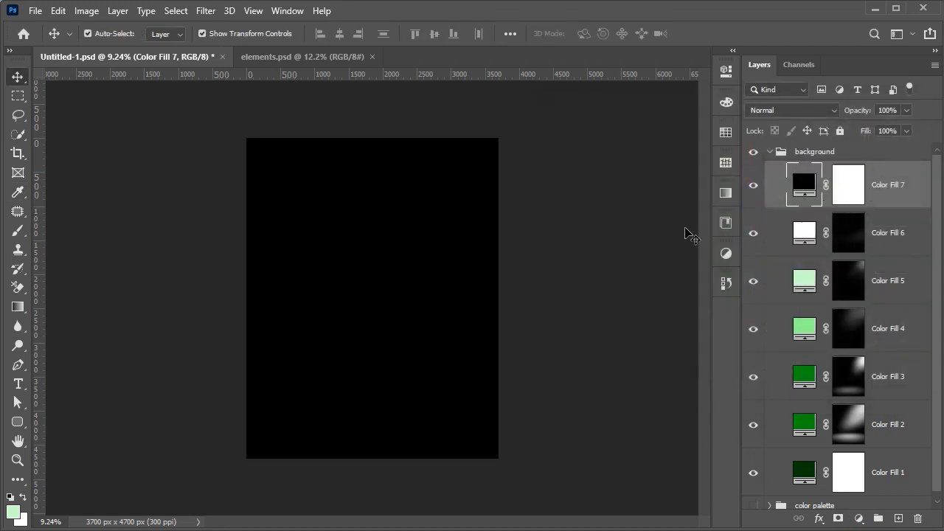
# Convert Color Fill 7 to a smart object and apply Add Noise at 20.13%, Gaussian and monochromatic
pyautogui.scroll(-3, 558, 286)
pyautogui.scroll(3, 435, 302)
pyautogui.scroll(1, 435, 301)
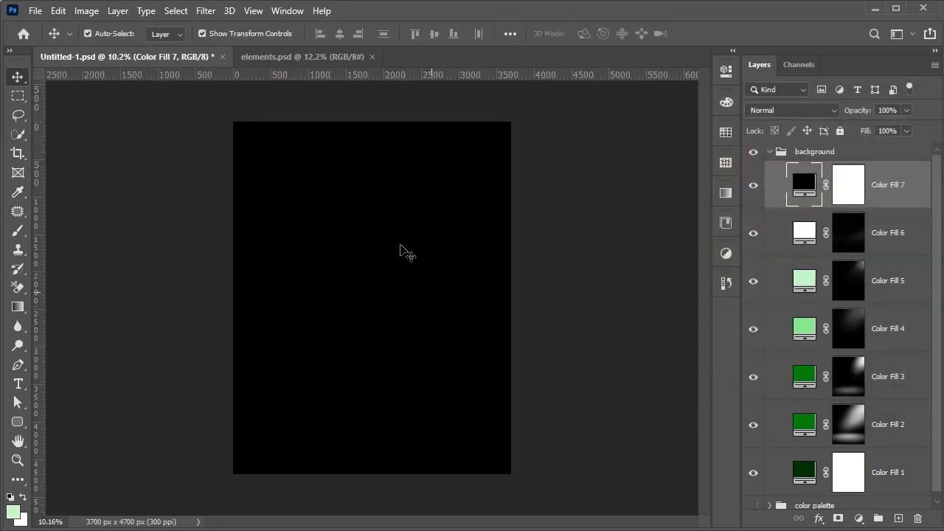
pyautogui.click(205, 11)
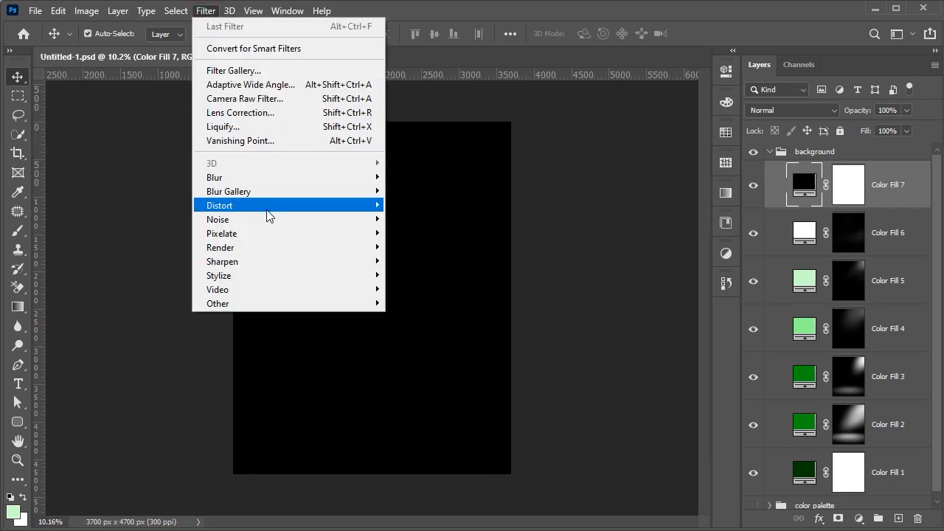
pyautogui.moveTo(298, 222)
pyautogui.click(429, 219)
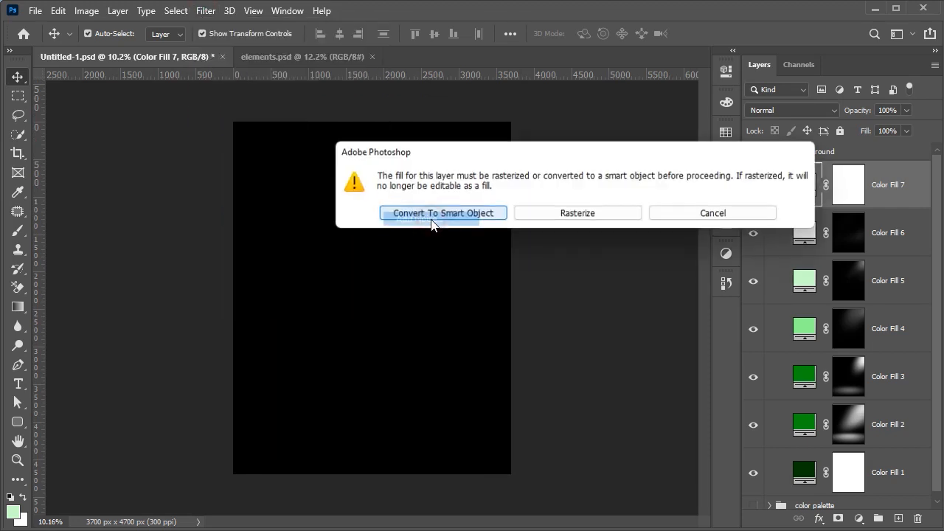
pyautogui.click(441, 214)
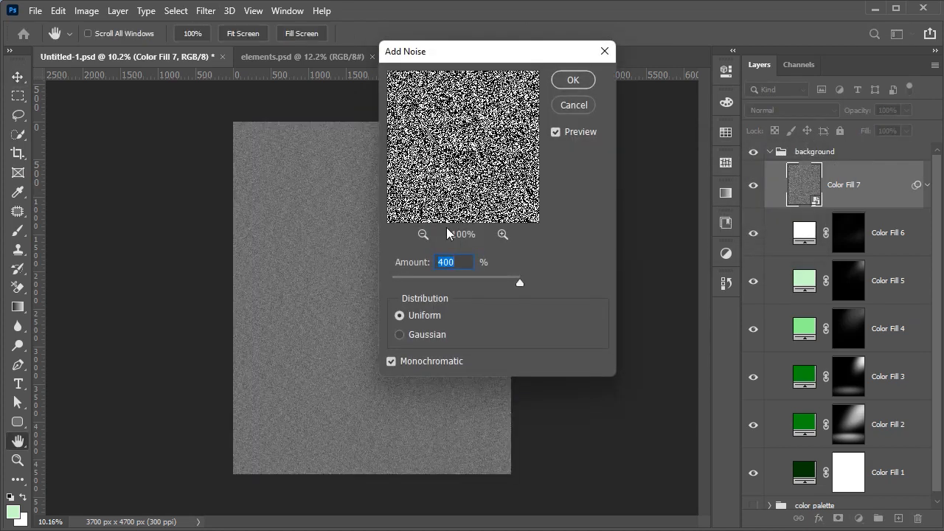
pyautogui.click(401, 336)
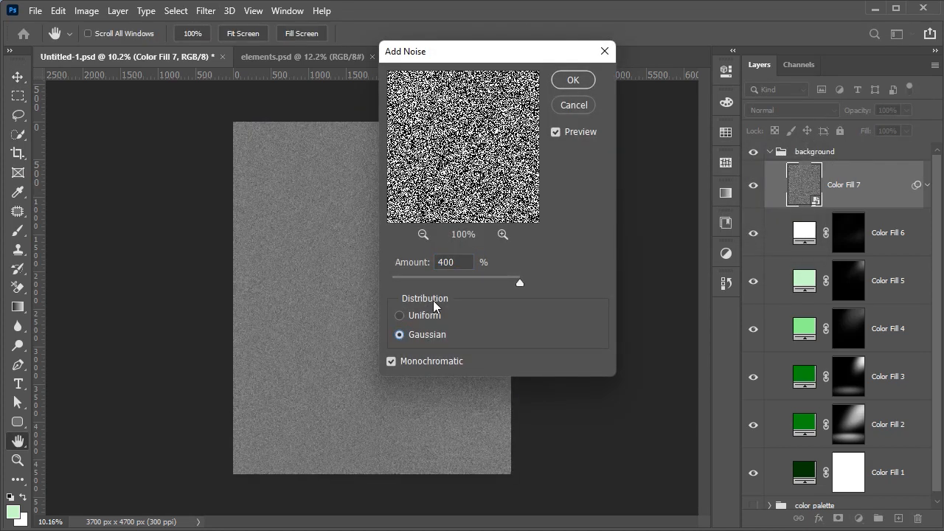
pyautogui.moveTo(520, 284); pyautogui.dragTo(414, 287)
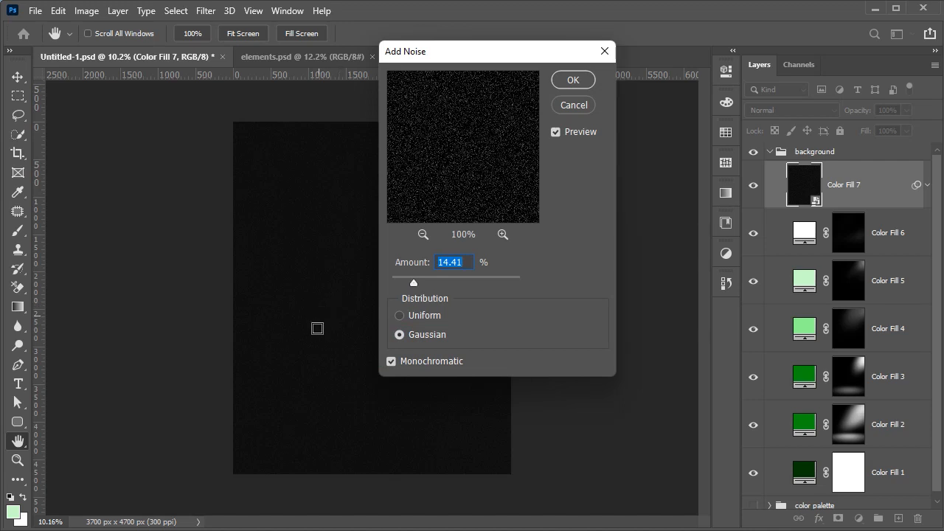
pyautogui.moveTo(413, 284); pyautogui.dragTo(423, 283)
pyautogui.click(572, 79)
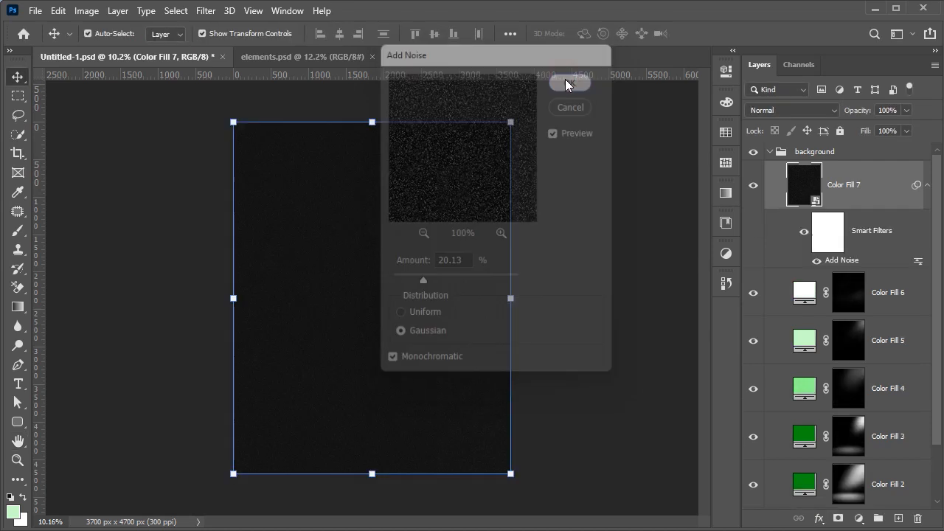
# Apply a stronger Radial Blur to Color Fill 7 with the Zoom method and Best quality
pyautogui.click(201, 11)
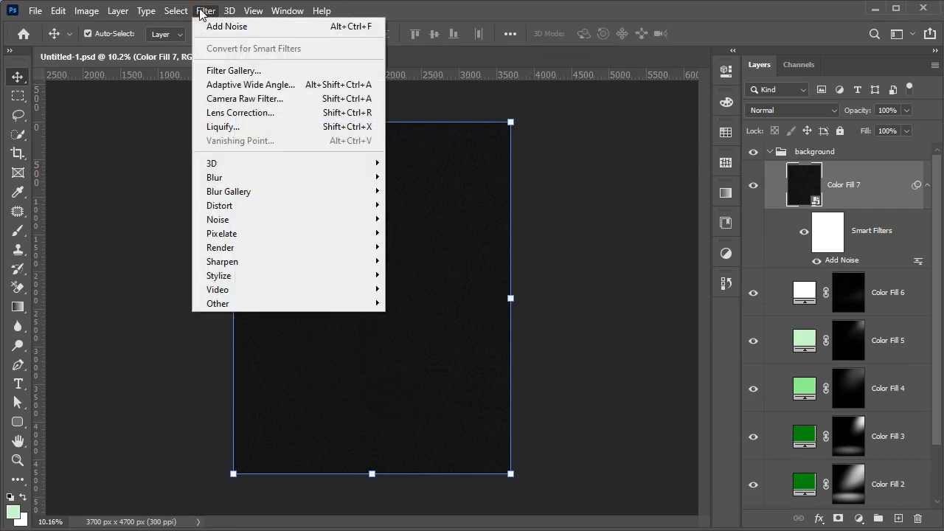
pyautogui.moveTo(288, 179)
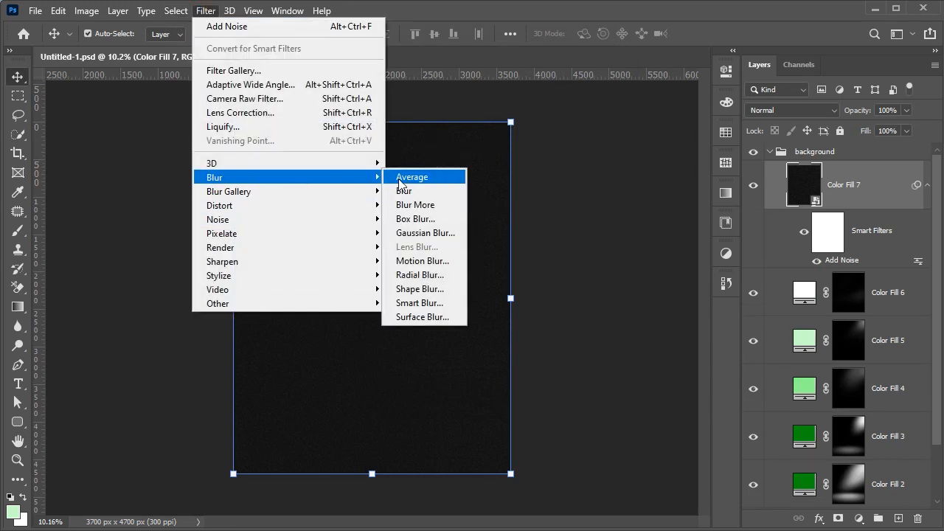
pyautogui.click(425, 275)
pyautogui.click(423, 222)
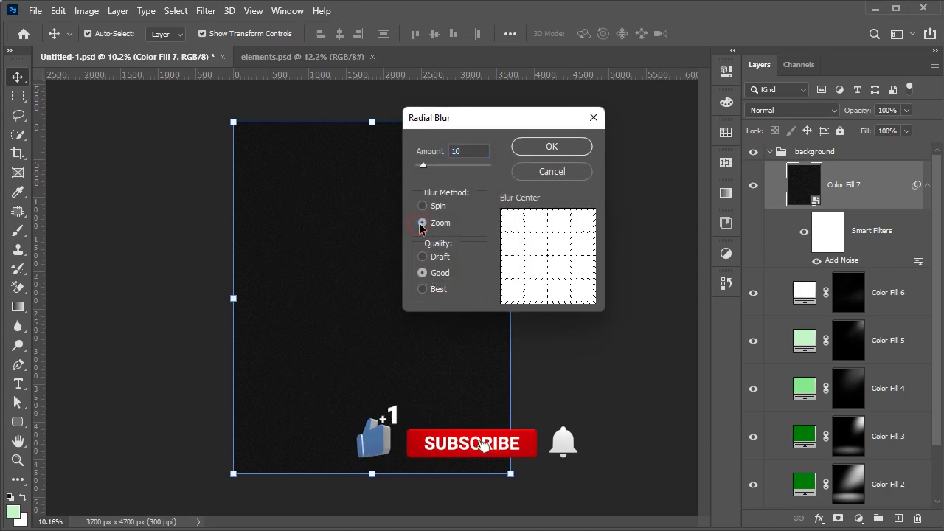
pyautogui.click(425, 290)
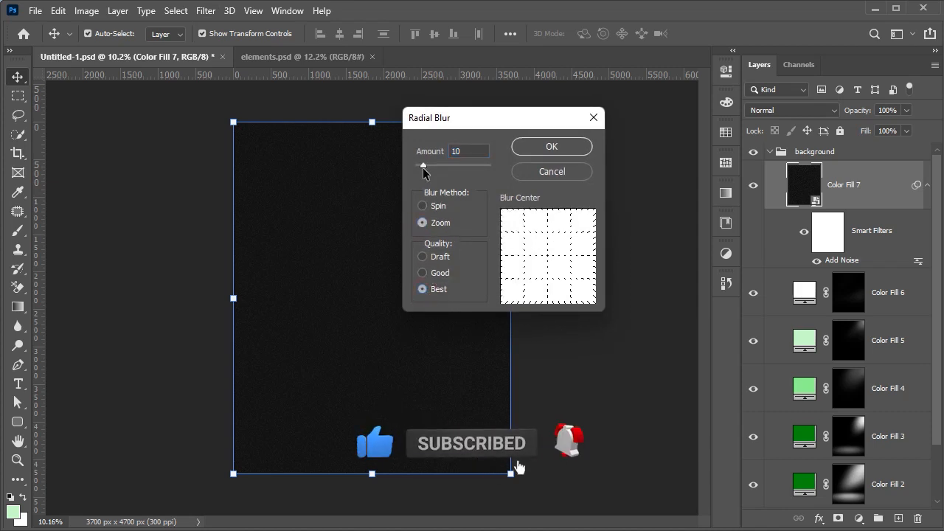
pyautogui.moveTo(424, 165); pyautogui.dragTo(469, 174)
pyautogui.click(550, 145)
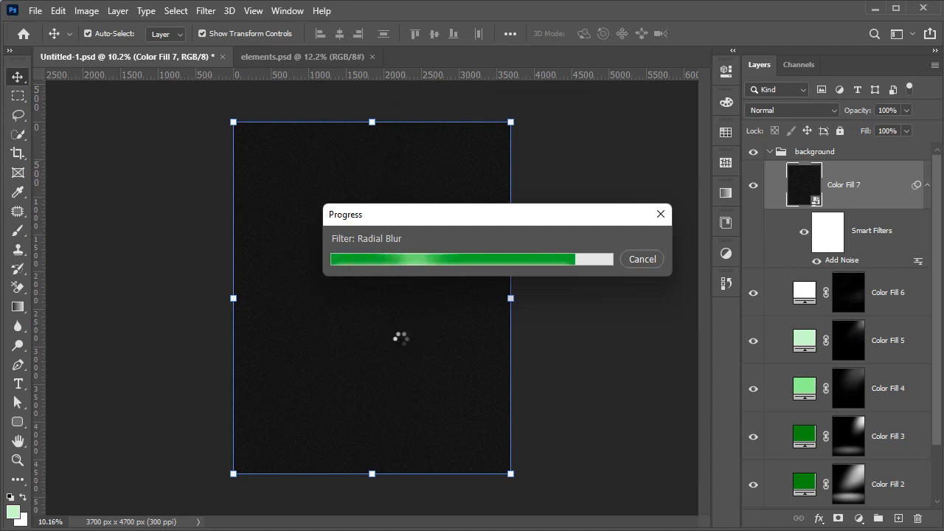
pyautogui.scroll(2, 430, 323)
pyautogui.scroll(4, 430, 323)
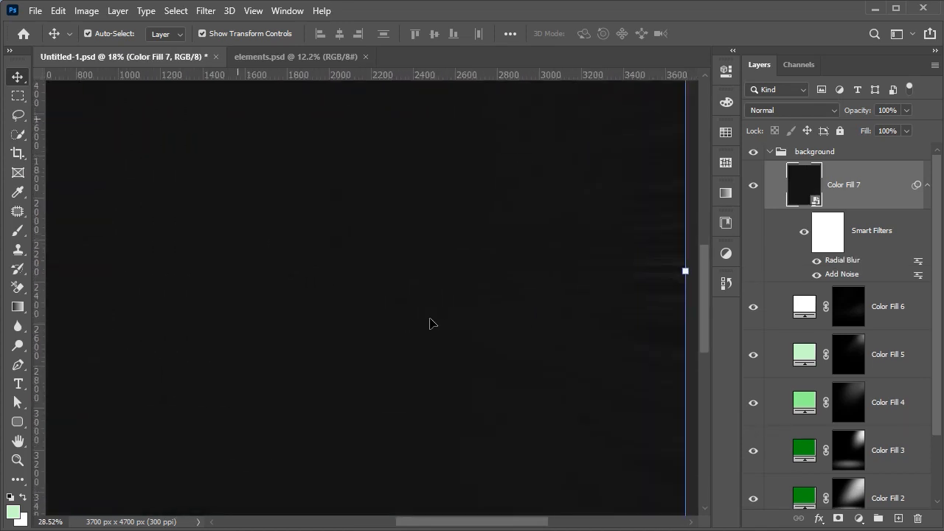
pyautogui.scroll(-6, 430, 323)
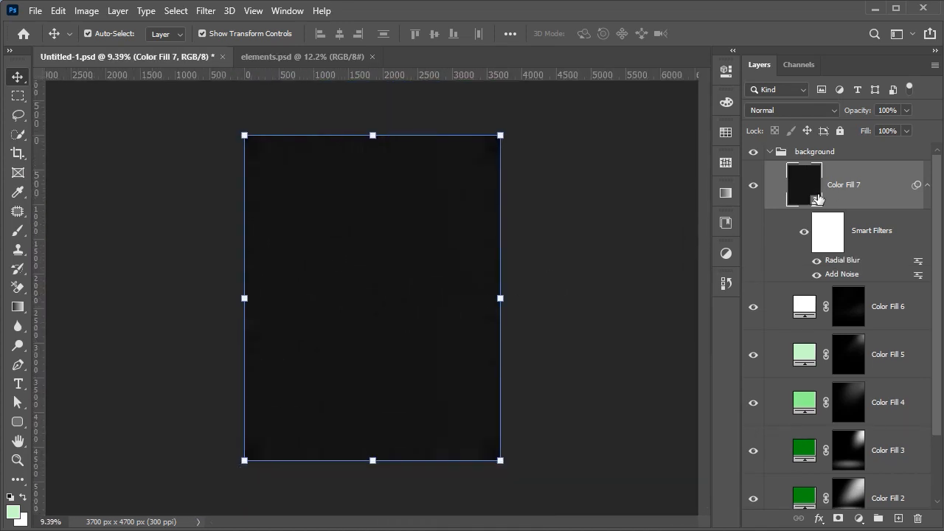
# Set the Color Fill 7 blend mode to Screen and compare the poster with the layer hidden and shown
pyautogui.click(810, 109)
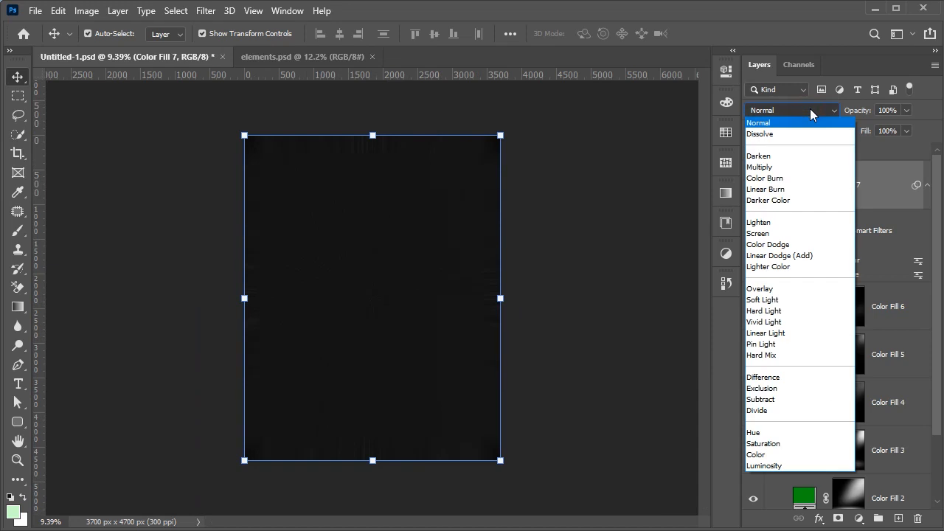
pyautogui.click(780, 234)
pyautogui.click(753, 189)
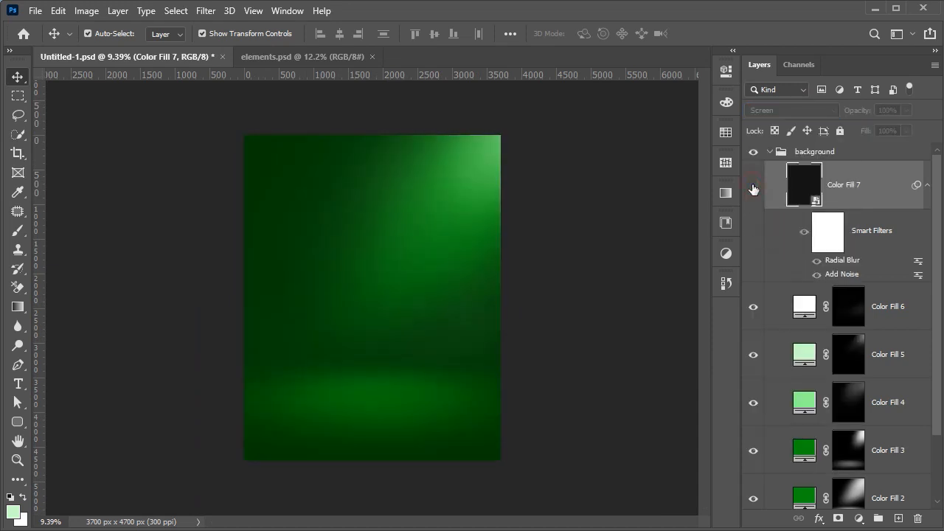
pyautogui.click(753, 188)
# Examine the blurred noise texture up close and compare the whole poster with and without Color Fill 7
pyautogui.scroll(10, 247, 251)
pyautogui.moveTo(335, 291); pyautogui.dragTo(255, 196)
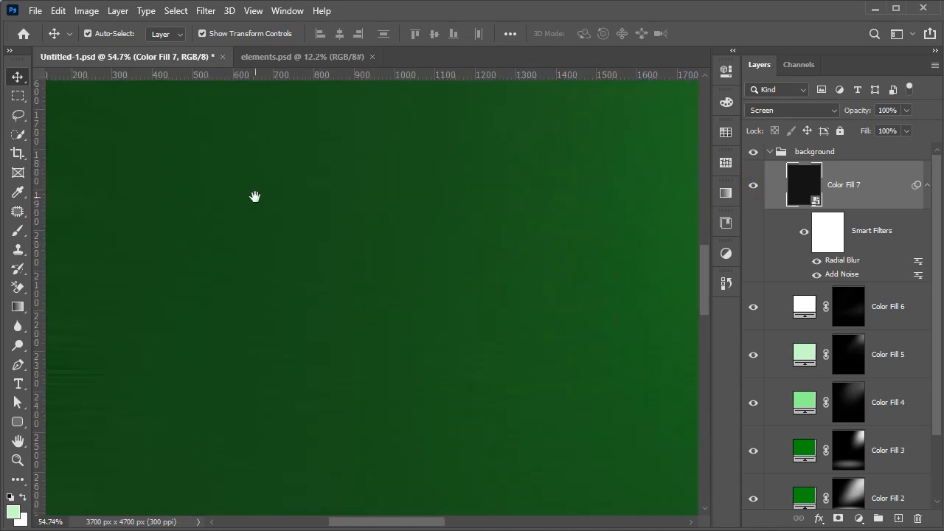
pyautogui.moveTo(518, 227); pyautogui.dragTo(399, 277)
pyautogui.scroll(-10, 394, 252)
pyautogui.click(614, 275)
pyautogui.hotkey('ctrl', '0')
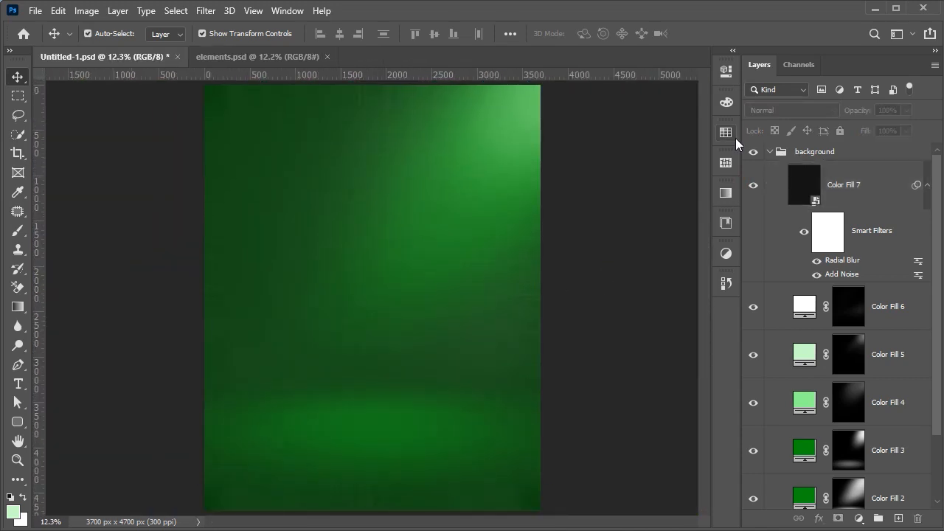
pyautogui.click(753, 189)
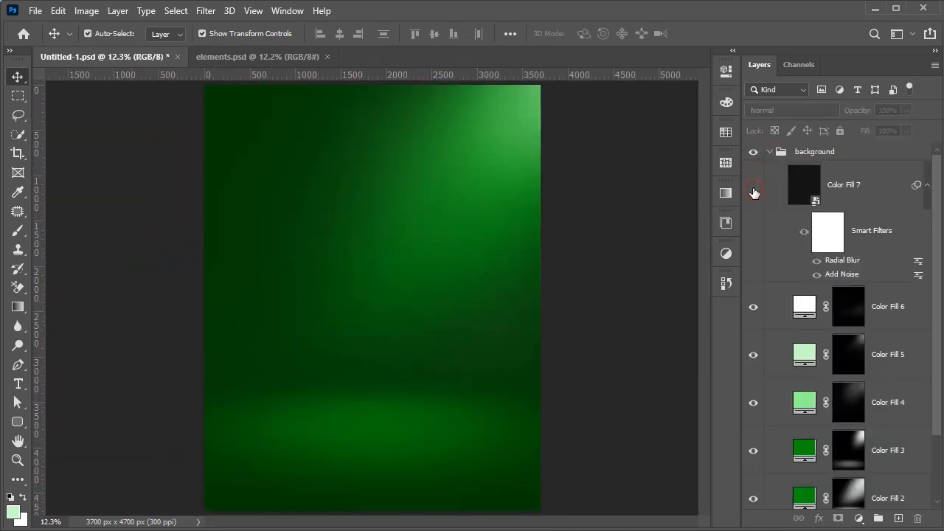
pyautogui.click(753, 188)
# Add a Curves adjustment above Color Fill 7, pull the midtones down slightly, and collapse the background group
pyautogui.click(875, 189)
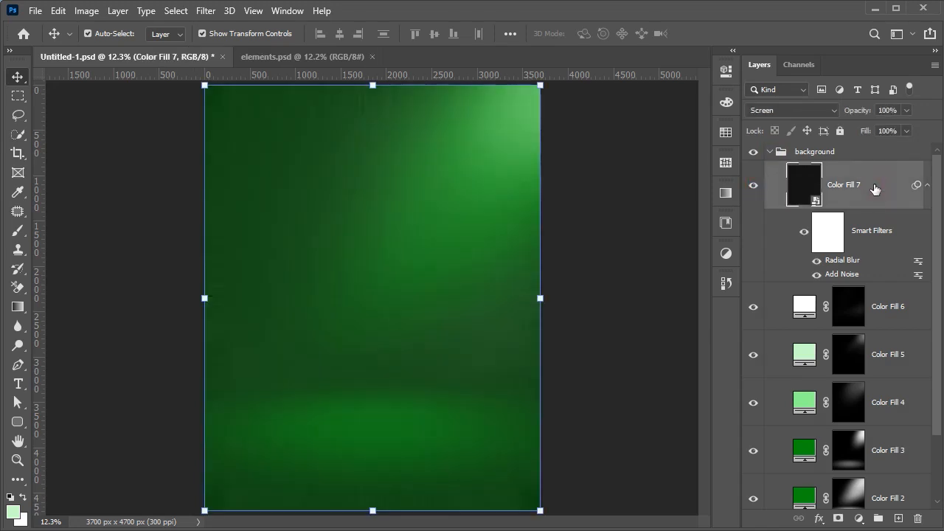
pyautogui.click(860, 518)
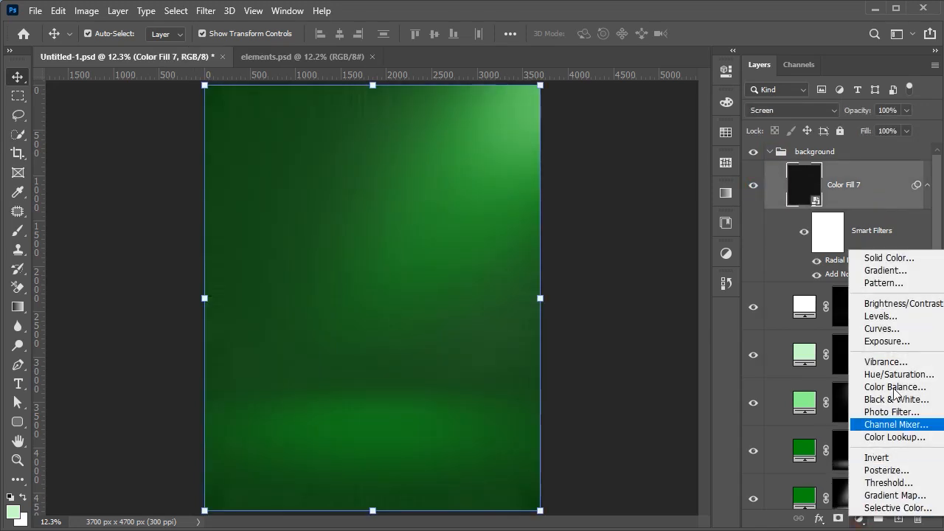
pyautogui.click(882, 329)
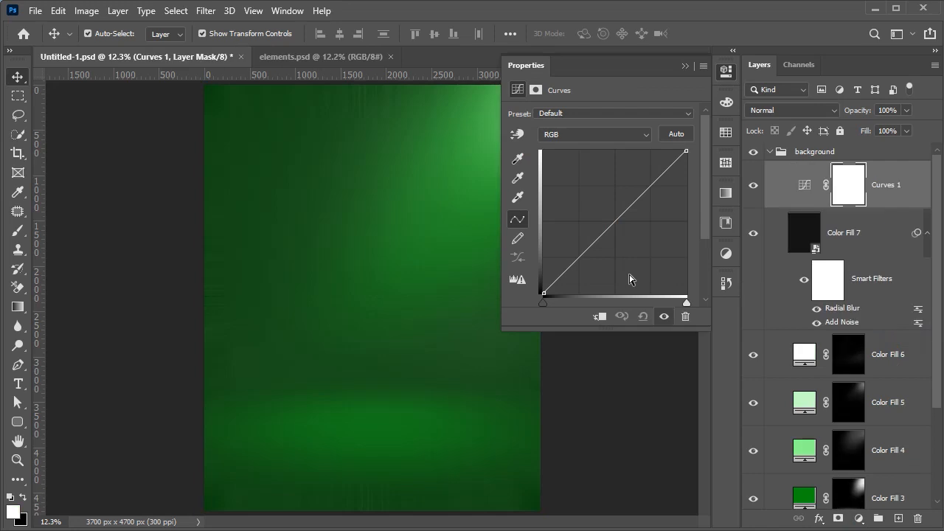
pyautogui.moveTo(597, 237); pyautogui.dragTo(602, 239)
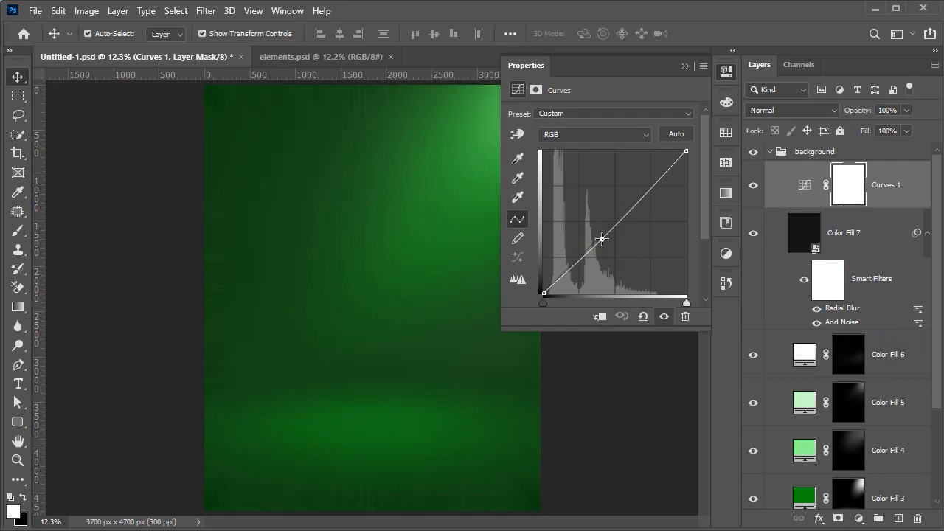
pyautogui.click(685, 65)
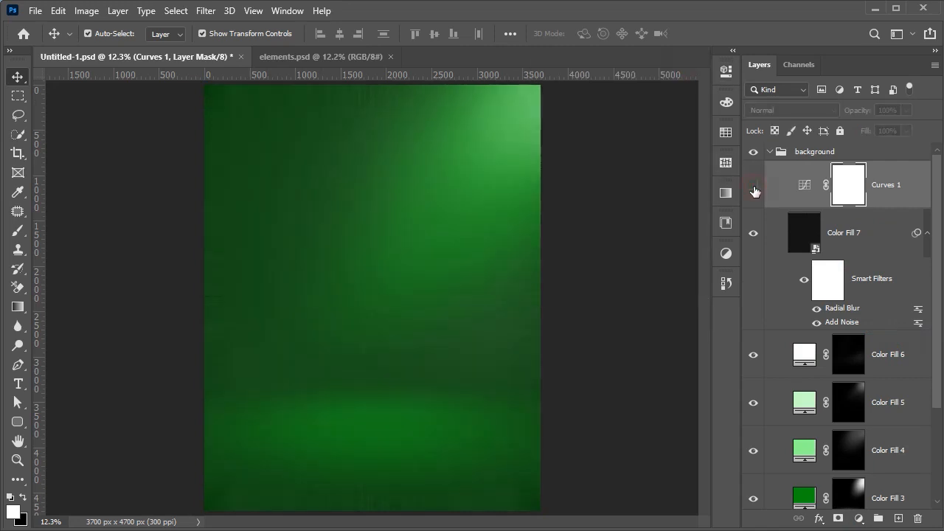
pyautogui.click(769, 152)
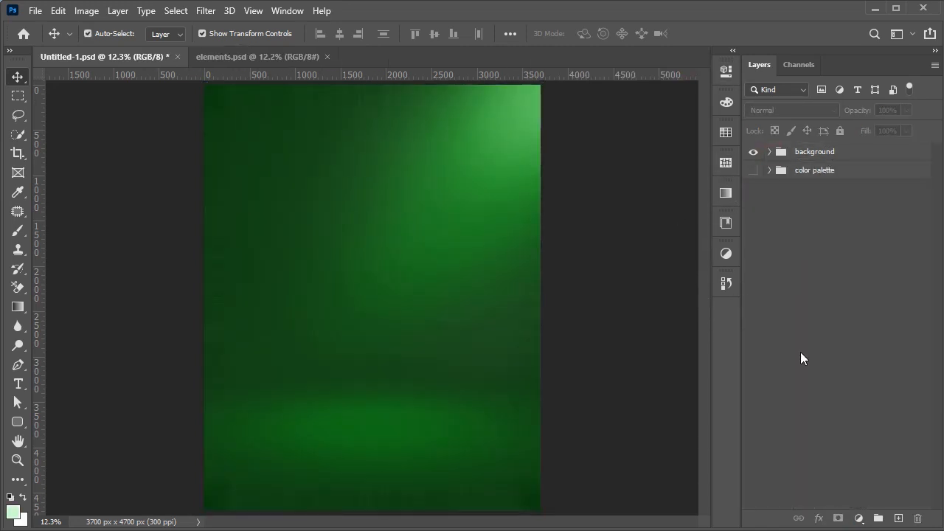
# Open shutterstock_2185855341.jpg, unlock its layer, and bring the image into the poster above the background group
pyautogui.click(500, 528)
pyautogui.click(798, 280)
pyautogui.moveTo(690, 210); pyautogui.dragTo(578, 20)
pyautogui.click(915, 157)
pyautogui.moveTo(409, 301); pyautogui.dragTo(360, 277)
# Rename the imported image layer "neon light" and convert it to a smart object
pyautogui.doubleClick(825, 167)
pyautogui.write('neon light')
pyautogui.press('Return')
pyautogui.rightClick(827, 171)
pyautogui.click(787, 205)
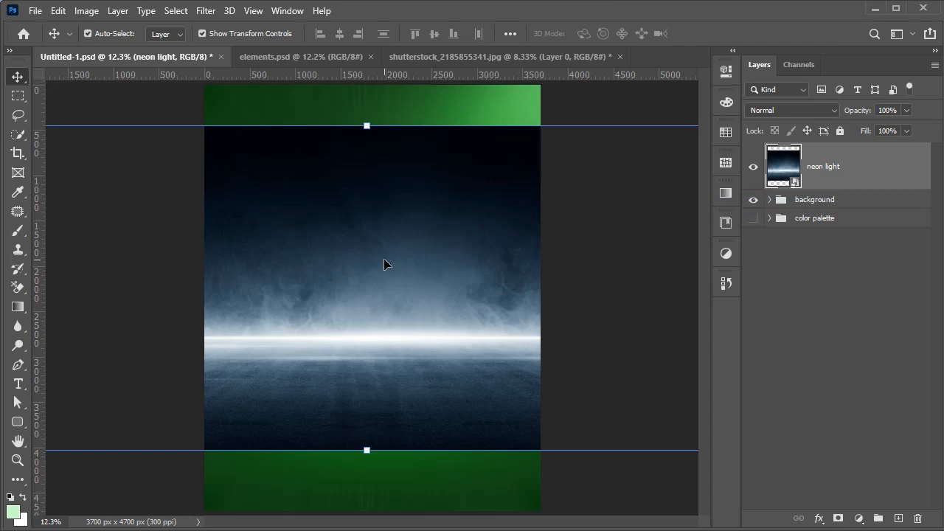
# Scale the neon light layer to 82.71% and move it down so its glowing line sits over the floor area
pyautogui.scroll(-3, 384, 259)
pyautogui.hotkey('ctrl', 't')
pyautogui.moveTo(379, 327); pyautogui.dragTo(376, 363)
pyautogui.moveTo(371, 419); pyautogui.dragTo(374, 402)
pyautogui.moveTo(384, 361)
pyautogui.mouseDown()
pyautogui.moveTo(385, 343)
pyautogui.moveTo(387, 360)
pyautogui.mouseUp()
pyautogui.press('Return')
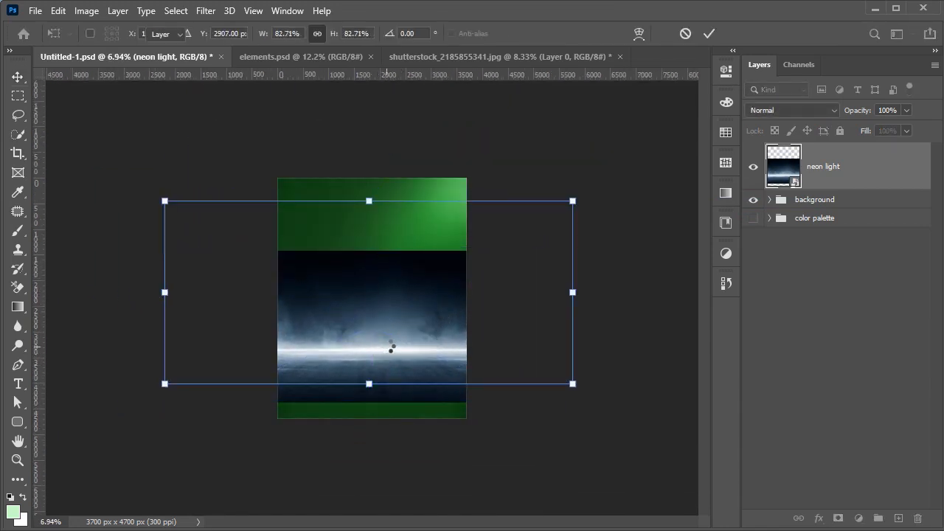
pyautogui.hotkey('ctrl', '0')
# Set the neon light layer's blend mode to Screen
pyautogui.click(783, 110)
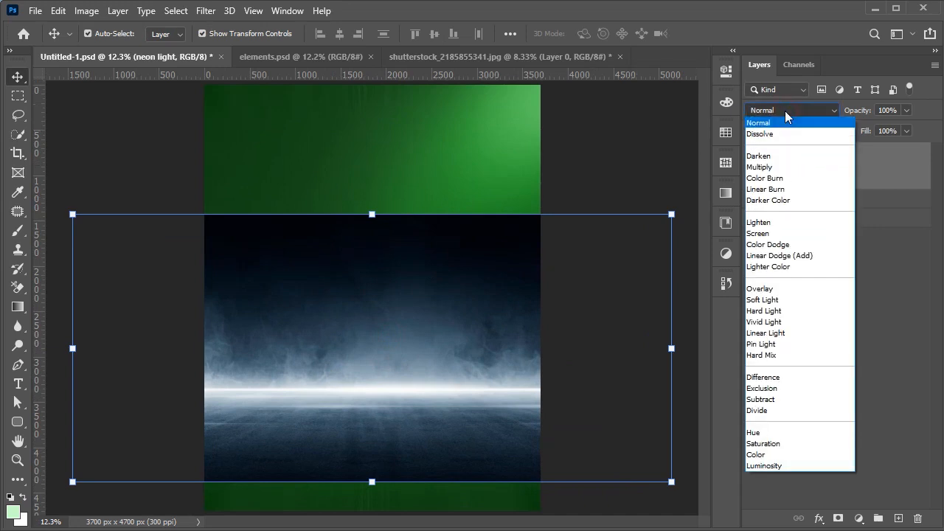
pyautogui.click(786, 234)
pyautogui.click(642, 139)
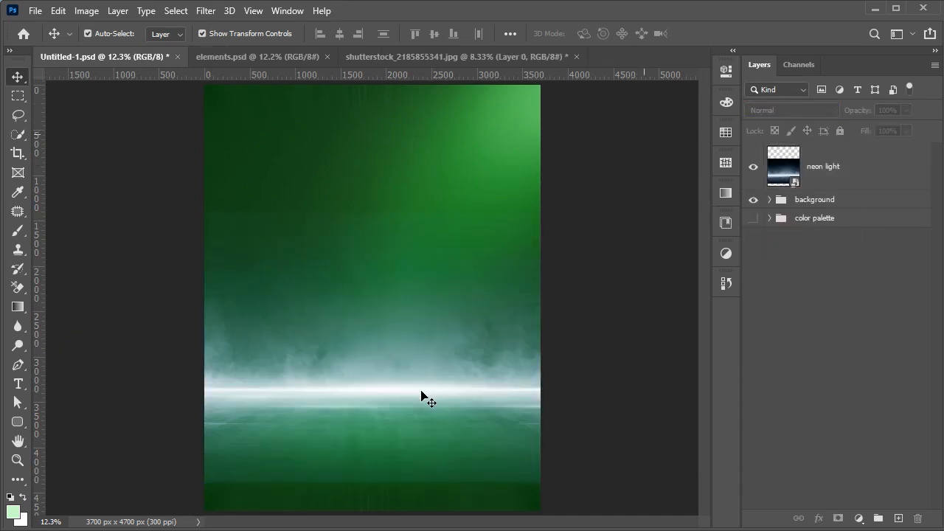
# Add a layer mask to neon light and brush away its hard upper and lower edges with a 1400 px soft brush
pyautogui.scroll(2, 447, 307)
pyautogui.moveTo(483, 218)
pyautogui.mouseDown()
pyautogui.moveTo(468, 244)
pyautogui.moveTo(467, 291)
pyautogui.mouseUp()
pyautogui.click(848, 166)
pyautogui.click(838, 519)
pyautogui.press('b')
pyautogui.press(']')
pyautogui.press(']')
pyautogui.press(']')
pyautogui.click(384, 40)
pyautogui.press(']')
pyautogui.press(']')
pyautogui.moveTo(571, 169)
pyautogui.mouseDown()
pyautogui.moveTo(305, 167)
pyautogui.moveTo(620, 167)
pyautogui.mouseUp()
pyautogui.moveTo(455, 310); pyautogui.dragTo(477, 166)
pyautogui.moveTo(601, 421)
pyautogui.mouseDown()
pyautogui.moveTo(176, 418)
pyautogui.moveTo(519, 418)
pyautogui.mouseUp()
pyautogui.moveTo(514, 369); pyautogui.dragTo(467, 434)
# Add a Color Balance adjustment clipped to the neon light layer
pyautogui.click(875, 168)
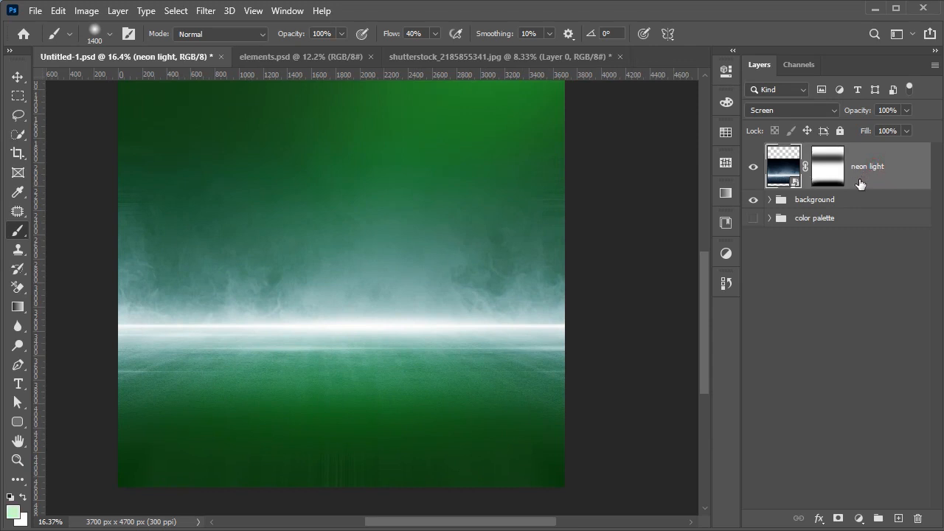
pyautogui.click(856, 518)
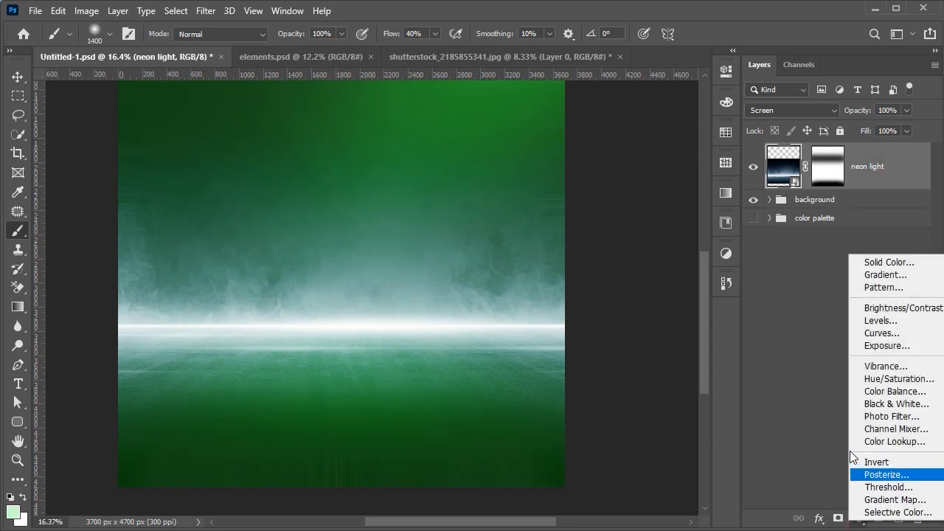
pyautogui.click(870, 392)
pyautogui.click(601, 317)
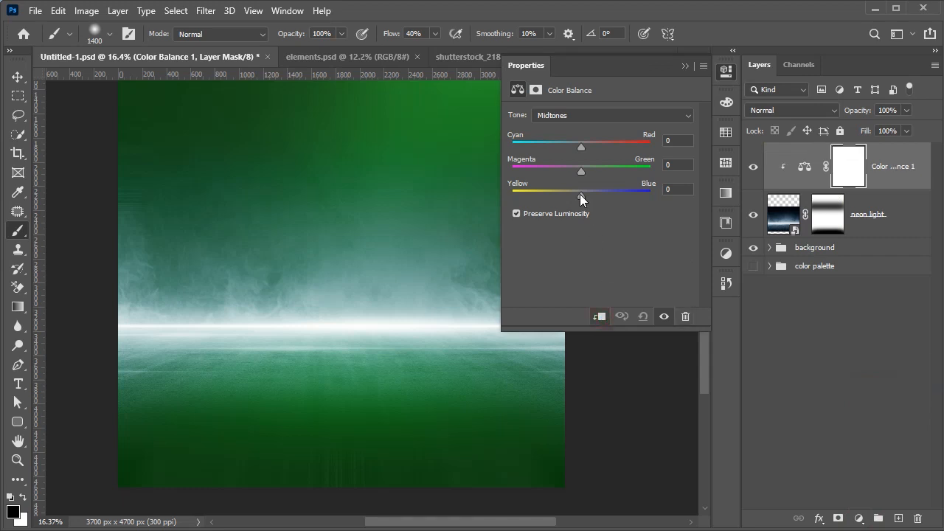
# Shift the Color Balance midtones and shadows toward yellow and slightly toward red
pyautogui.moveTo(580, 195); pyautogui.dragTo(592, 148)
pyautogui.click(580, 116)
pyautogui.click(579, 129)
pyautogui.moveTo(580, 196); pyautogui.dragTo(587, 150)
# Set the Color Balance highlights to -18 on Yellow–Blue, nudge them toward green, and compare the poster with and without the adjustment
pyautogui.click(581, 118)
pyautogui.click(582, 153)
pyautogui.moveTo(580, 196); pyautogui.dragTo(576, 196)
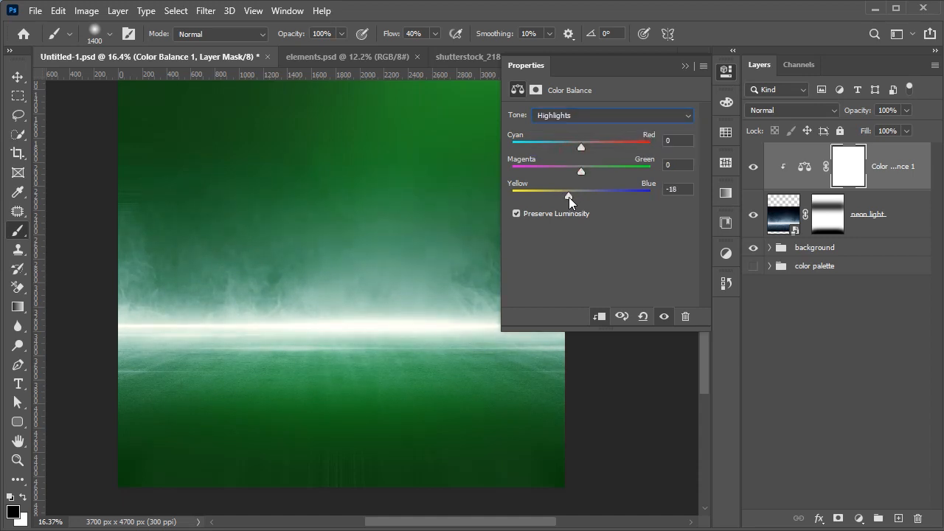
pyautogui.moveTo(583, 150); pyautogui.dragTo(587, 172)
pyautogui.click(686, 65)
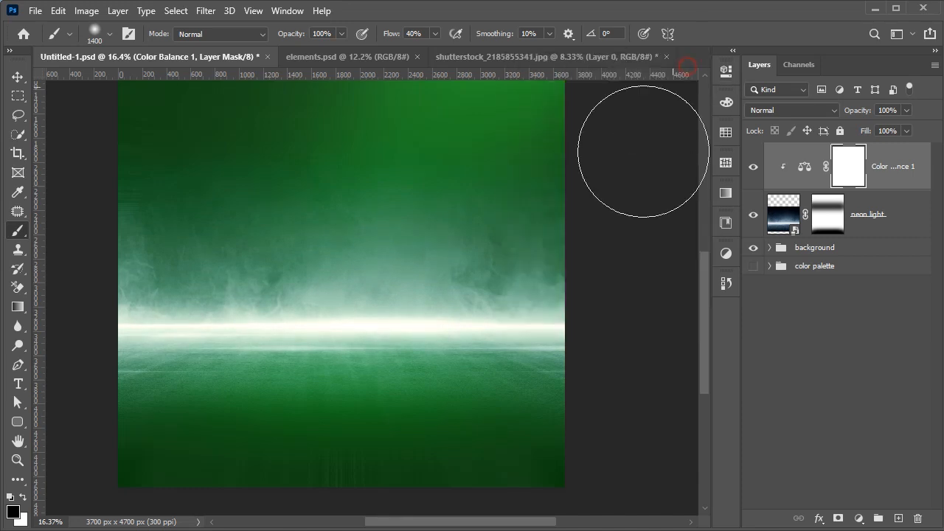
pyautogui.hotkey('ctrl', '0')
pyautogui.click(754, 168)
pyautogui.click(753, 167)
pyautogui.scroll(2, 607, 179)
pyautogui.scroll(-1, 607, 222)
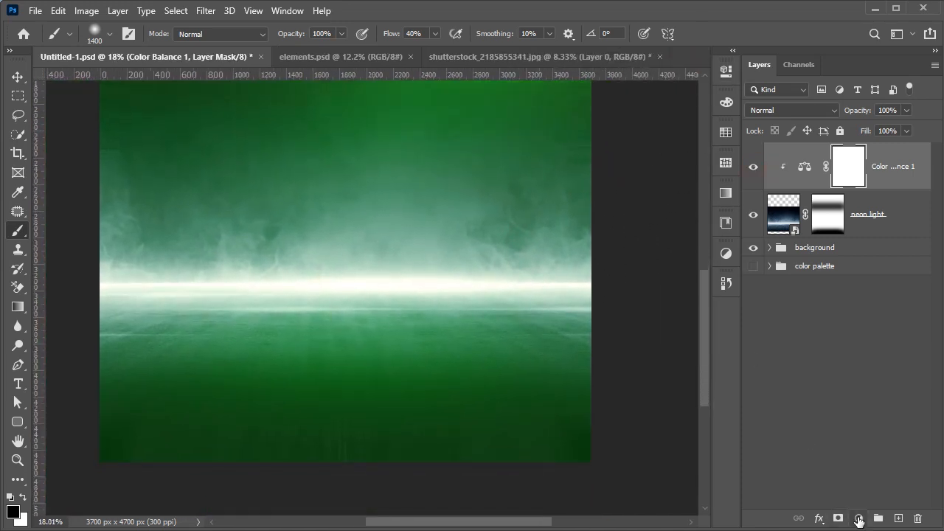
# Add a Selective Color adjustment clipped to neon light, with Neutrals at Cyan -7, Magenta -5, Yellow +4 and Black -5
pyautogui.click(858, 519)
pyautogui.click(894, 508)
pyautogui.click(590, 130)
pyautogui.click(582, 222)
pyautogui.moveTo(601, 249); pyautogui.dragTo(609, 226)
pyautogui.moveTo(600, 191); pyautogui.dragTo(596, 162)
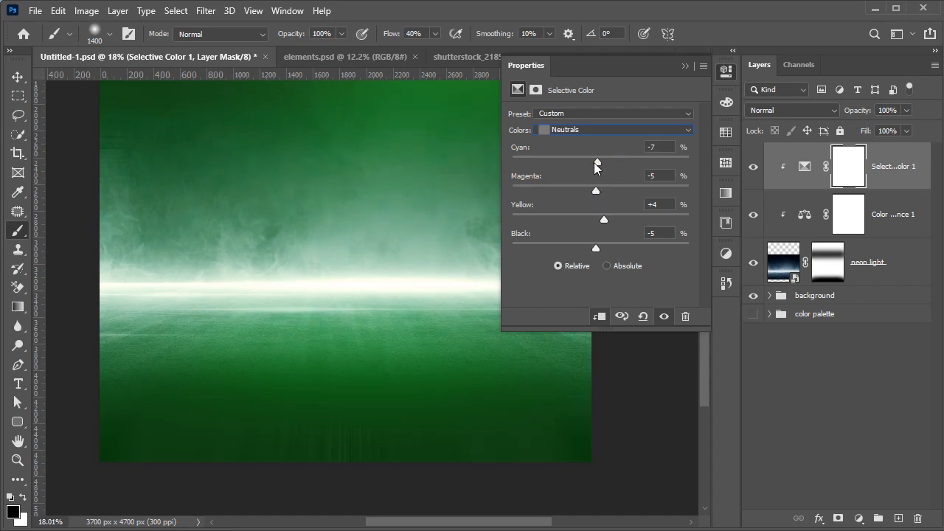
pyautogui.click(684, 66)
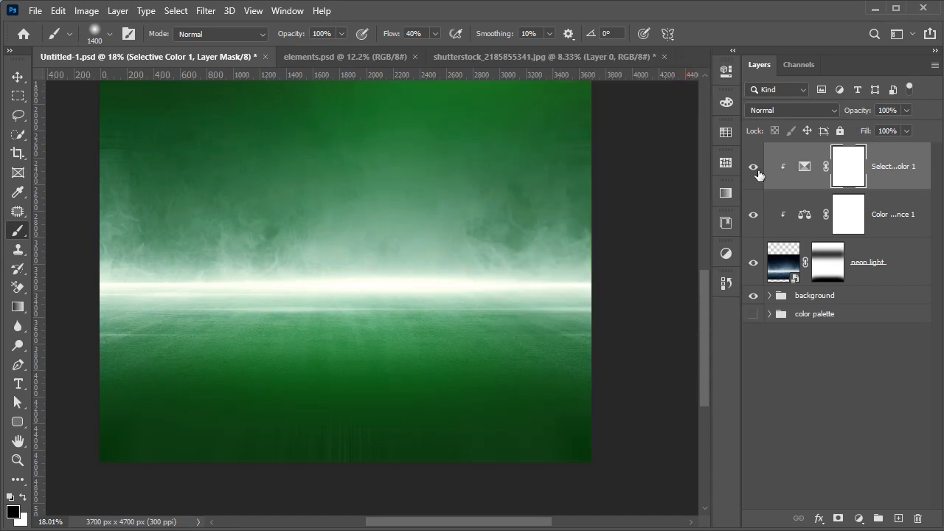
# Lower the neon light layer's opacity slightly and move it with its two clipped adjustments into the background group
pyautogui.click(881, 247)
pyautogui.moveTo(863, 116)
pyautogui.mouseDown()
pyautogui.moveTo(851, 110)
pyautogui.moveTo(864, 115)
pyautogui.mouseUp()
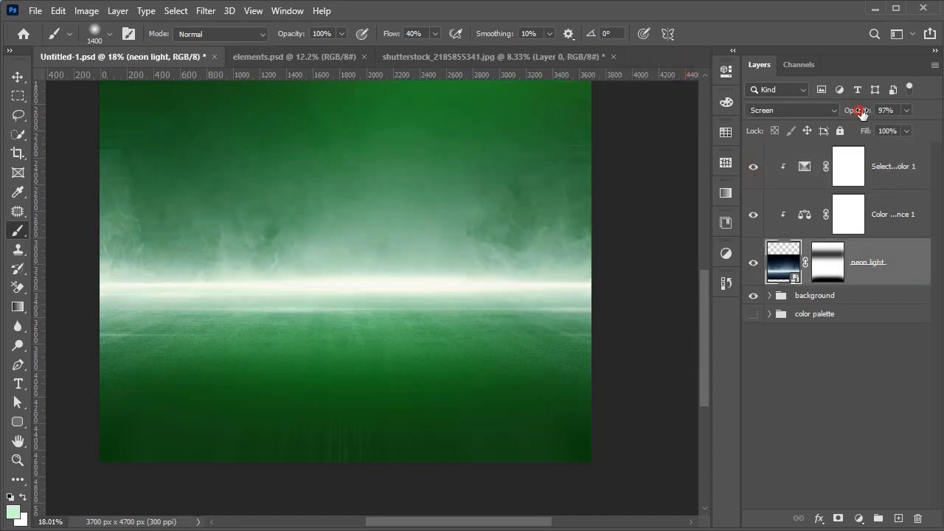
pyautogui.hotkey('ctrl', '0')
pyautogui.press('v')
pyautogui.keyDown('shift'); pyautogui.click(885, 166); pyautogui.keyUp('shift')
pyautogui.click(770, 295)
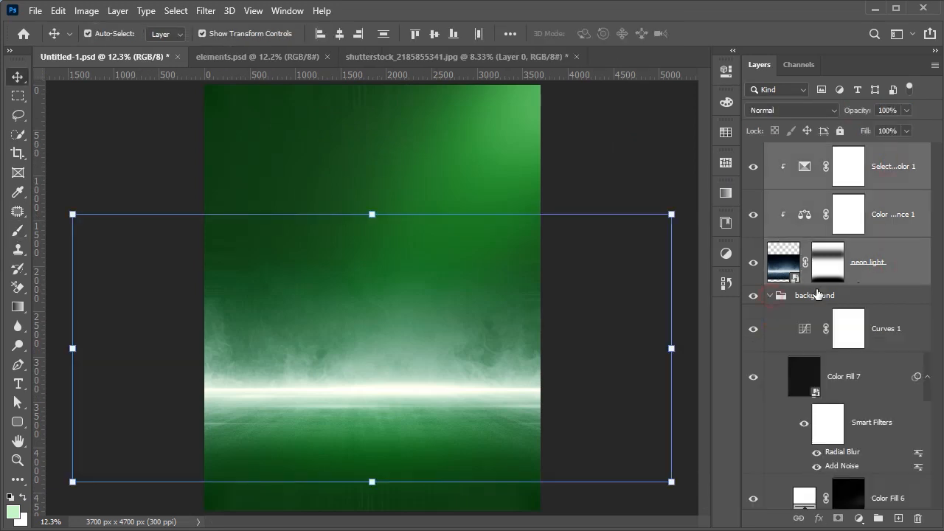
pyautogui.moveTo(817, 295); pyautogui.dragTo(834, 303)
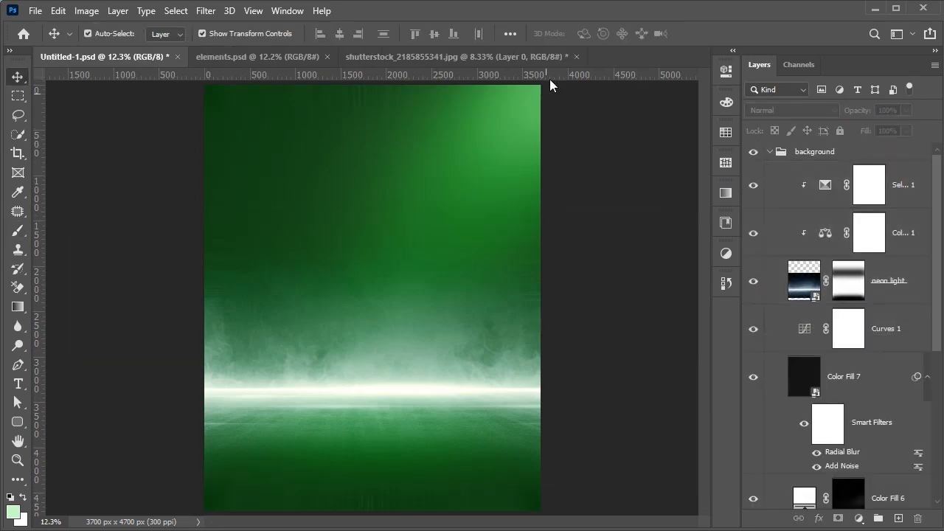
# Close shutterstock_2185855341.jpg without saving it, and save the poster with the background group collapsed
pyautogui.click(576, 56)
pyautogui.click(503, 199)
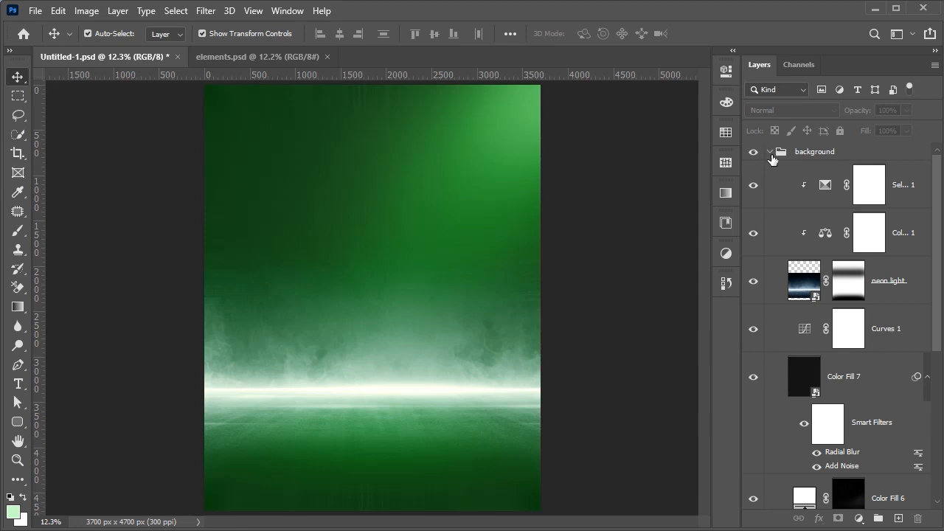
pyautogui.click(770, 152)
pyautogui.hotkey('ctrl', 's')
pyautogui.hotkey('alt', 'Tab')
pyautogui.moveTo(853, 212); pyautogui.dragTo(480, 6)
pyautogui.click(915, 159)
pyautogui.moveTo(463, 268); pyautogui.dragTo(354, 236)
# Rename the spark image layer as flare and convert it to a smart object
pyautogui.doubleClick(819, 166)
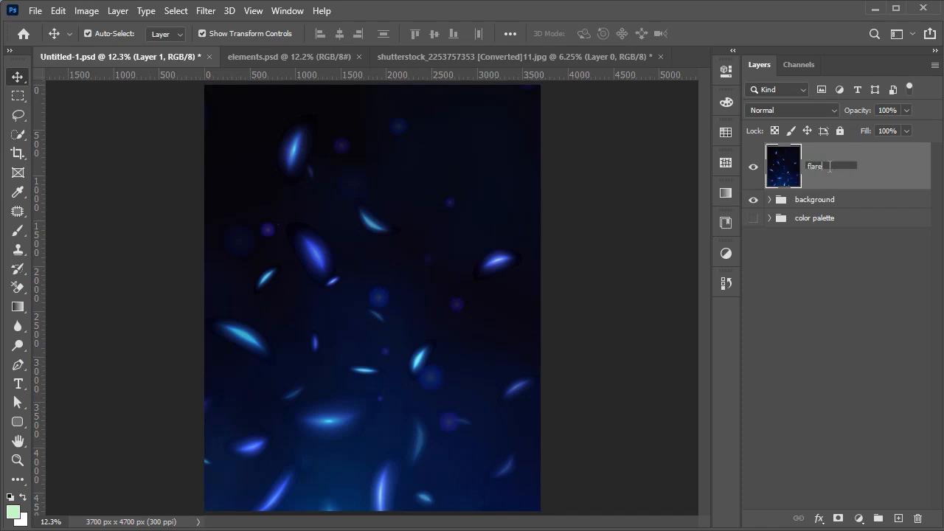
pyautogui.write('flare')
pyautogui.press('Return')
pyautogui.rightClick(829, 168)
pyautogui.click(797, 204)
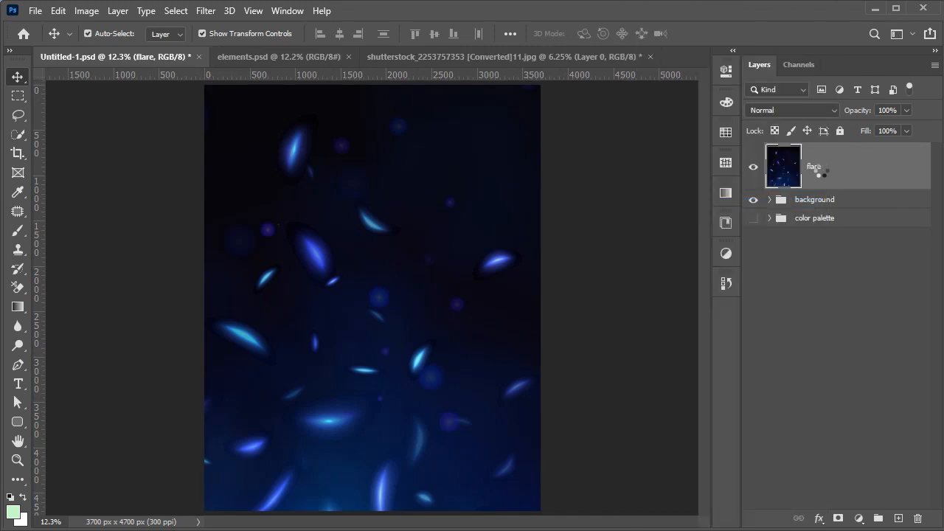
# Scale down and reposition the flare image so it covers the poster's width and ends at the glowing floor line
pyautogui.scroll(-4, 537, 272)
pyautogui.hotkey('ctrl', 't')
pyautogui.moveTo(370, 410); pyautogui.dragTo(393, 320)
pyautogui.scroll(5, 376, 323)
pyautogui.press('Return')
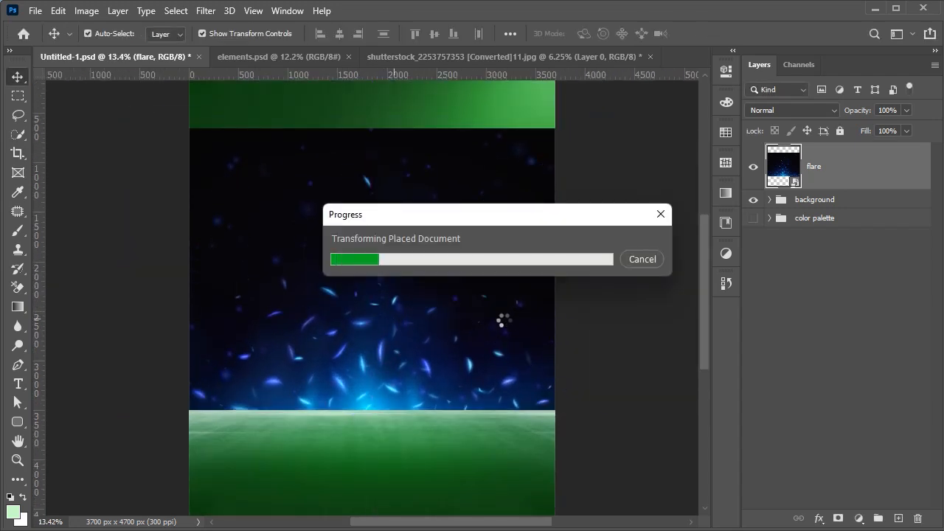
pyautogui.scroll(-4, 607, 294)
pyautogui.click(604, 293)
pyautogui.scroll(3, 387, 320)
pyautogui.scroll(2, 387, 325)
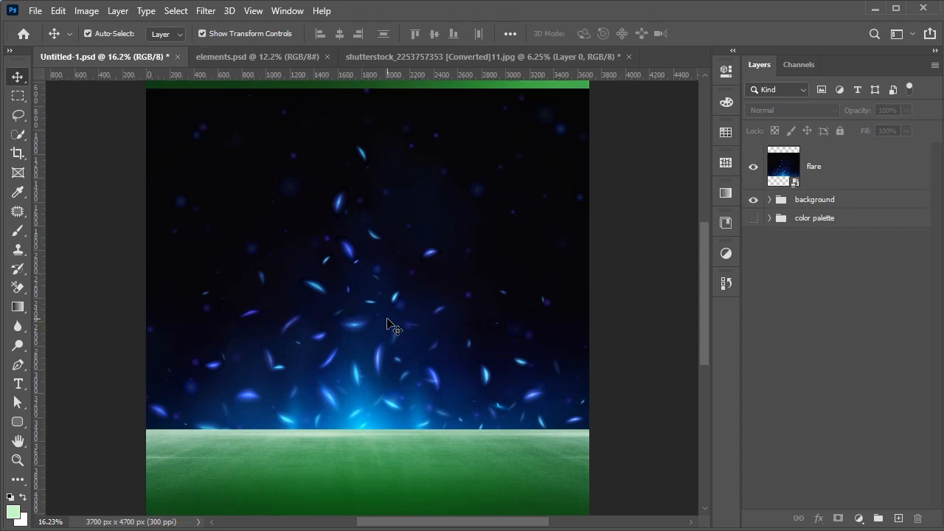
# Add a white Solid Color fill layer between the flare layer and the background group
pyautogui.click(831, 179)
pyautogui.click(830, 201)
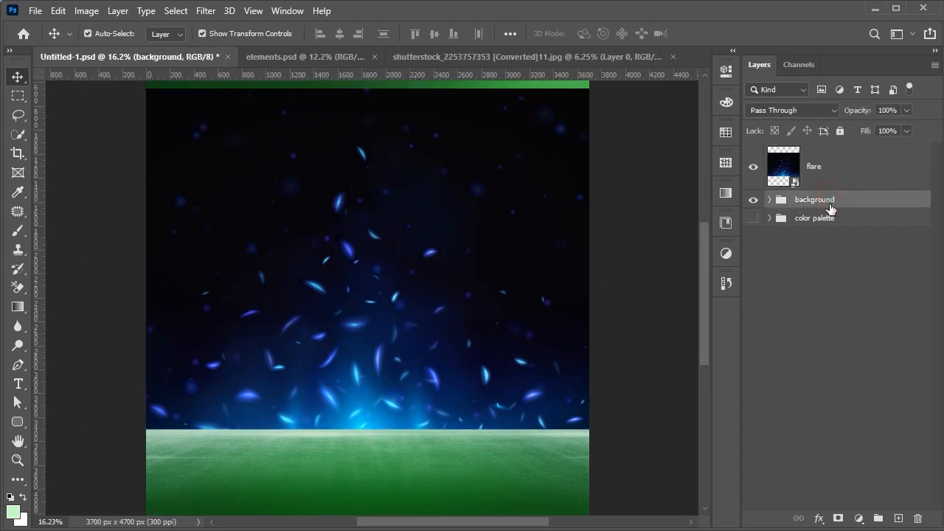
pyautogui.click(858, 519)
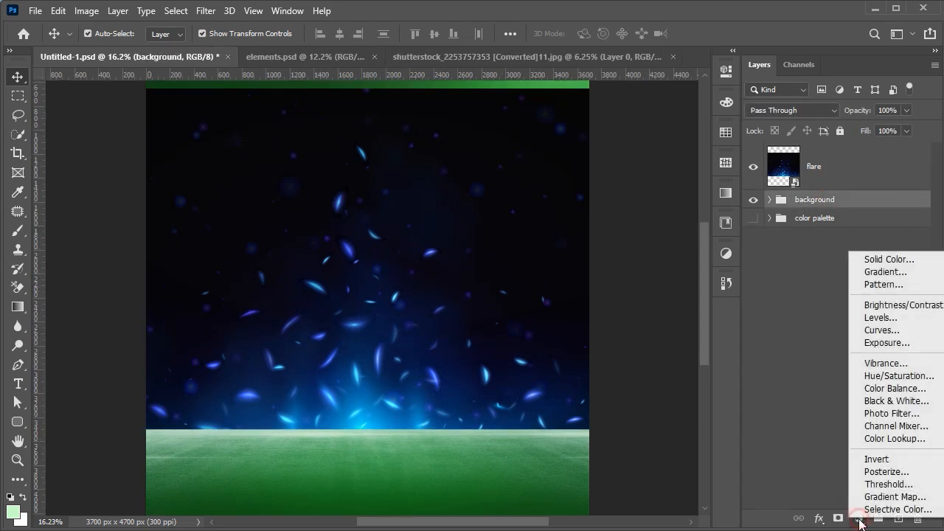
pyautogui.click(895, 257)
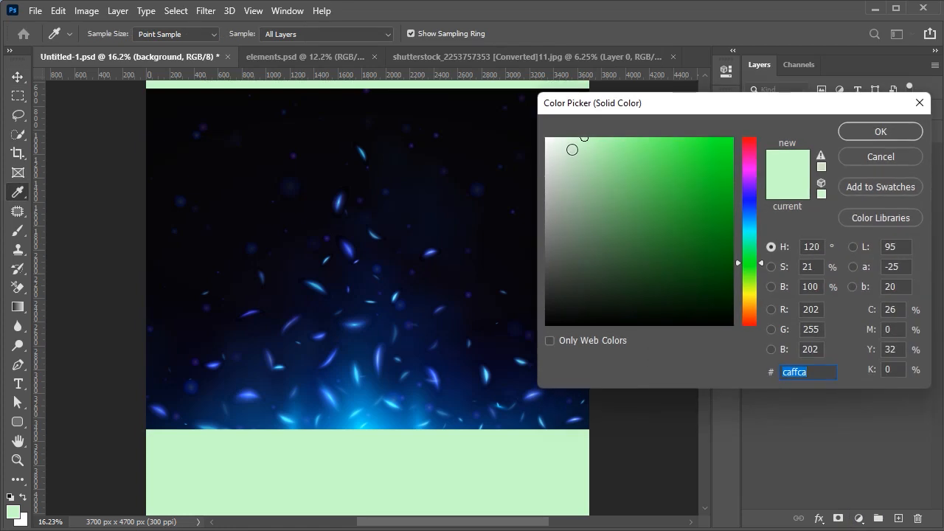
pyautogui.moveTo(571, 147); pyautogui.dragTo(519, 131)
pyautogui.click(854, 131)
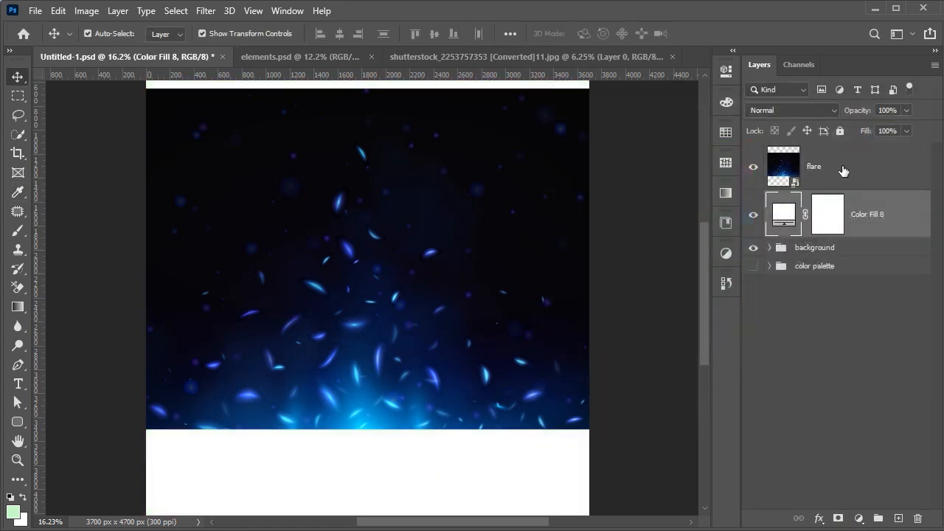
# Copy the flare layer's artwork and paste it into the layer mask of Color Fill 8
pyautogui.click(818, 169)
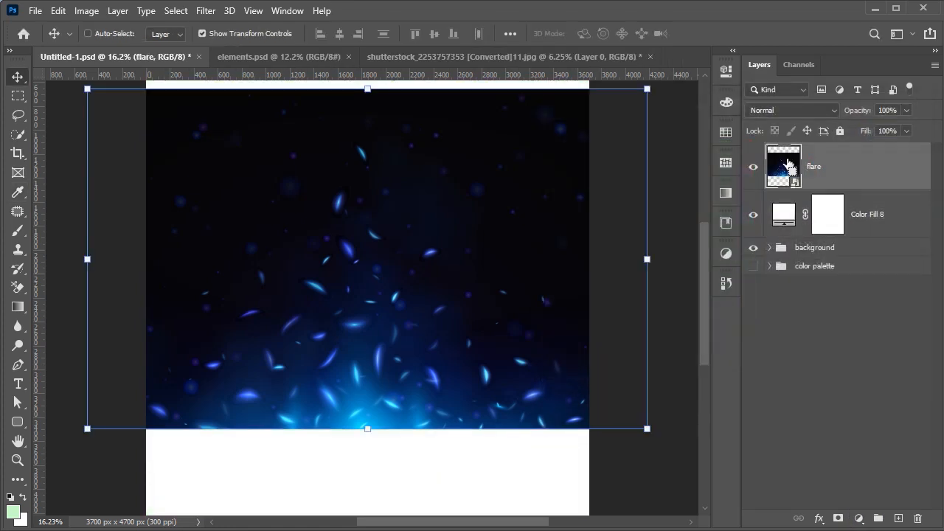
pyautogui.keyDown('ctrl'); pyautogui.click(786, 162); pyautogui.keyUp('ctrl')
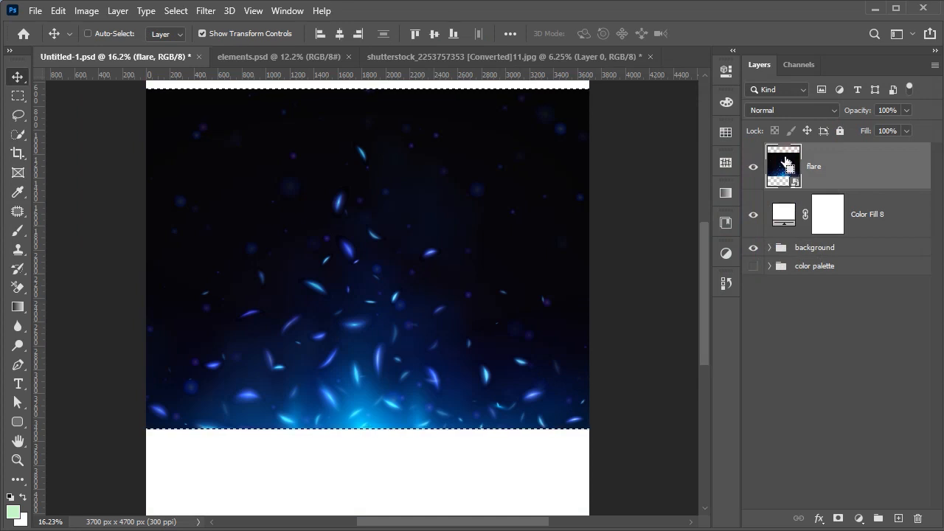
pyautogui.hotkey('ctrl', 'd')
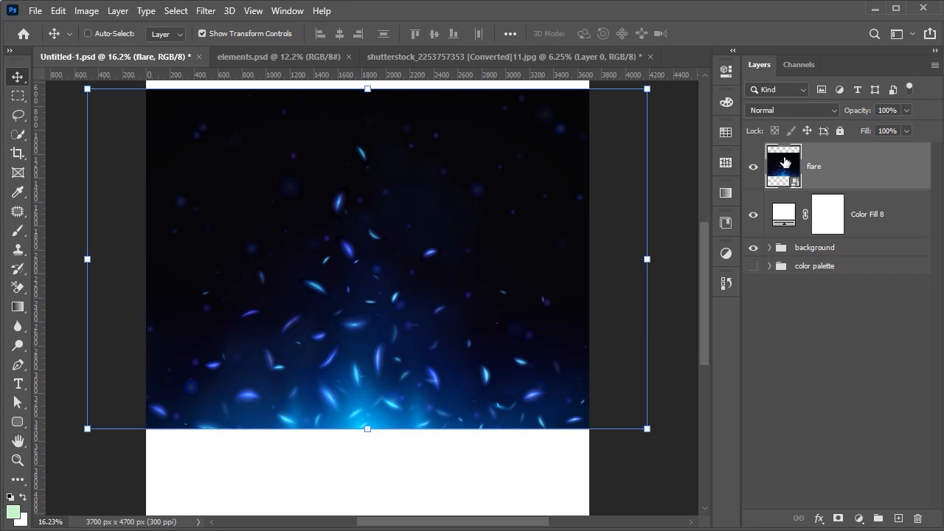
pyautogui.click(829, 219)
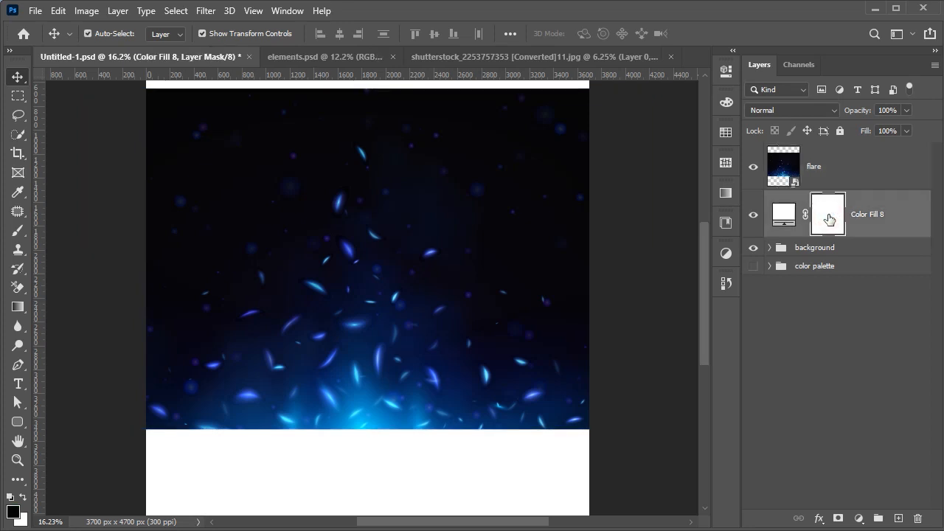
pyautogui.keyDown('alt'); pyautogui.click(829, 218); pyautogui.keyUp('alt')
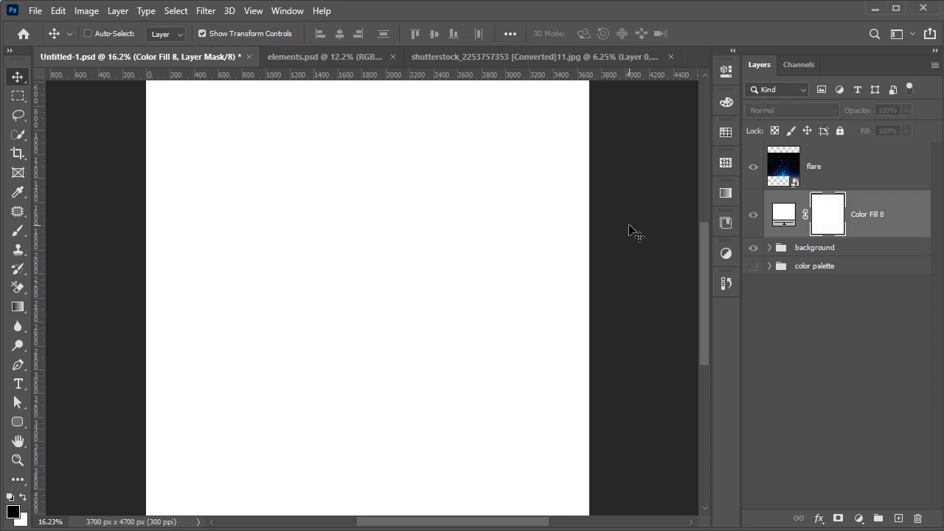
pyautogui.hotkey('ctrl', 'v')
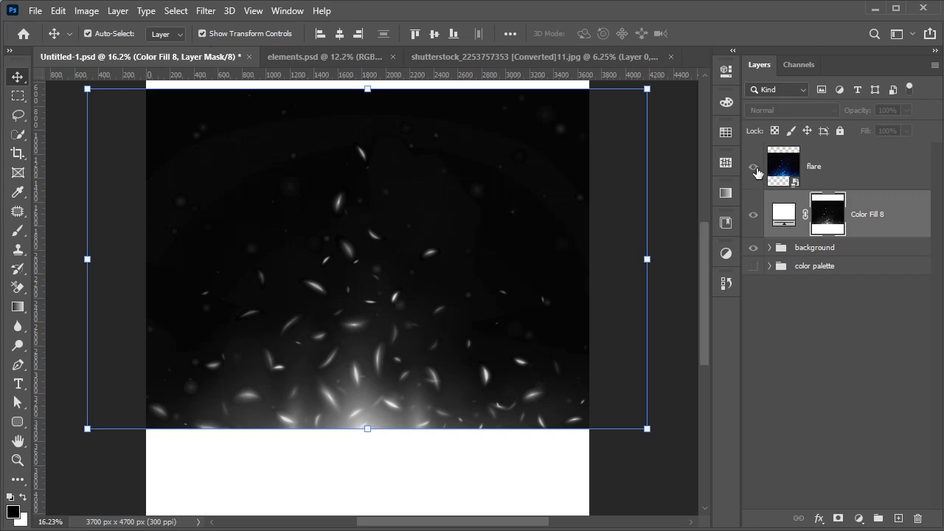
# Leave the mask view and hide the flare layer to reveal the white sparks over the green background
pyautogui.click(754, 168)
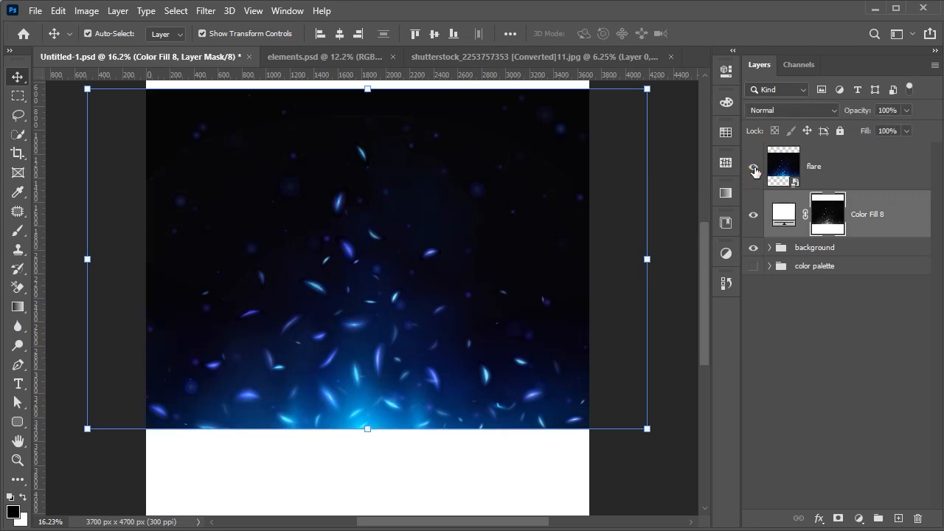
pyautogui.click(754, 169)
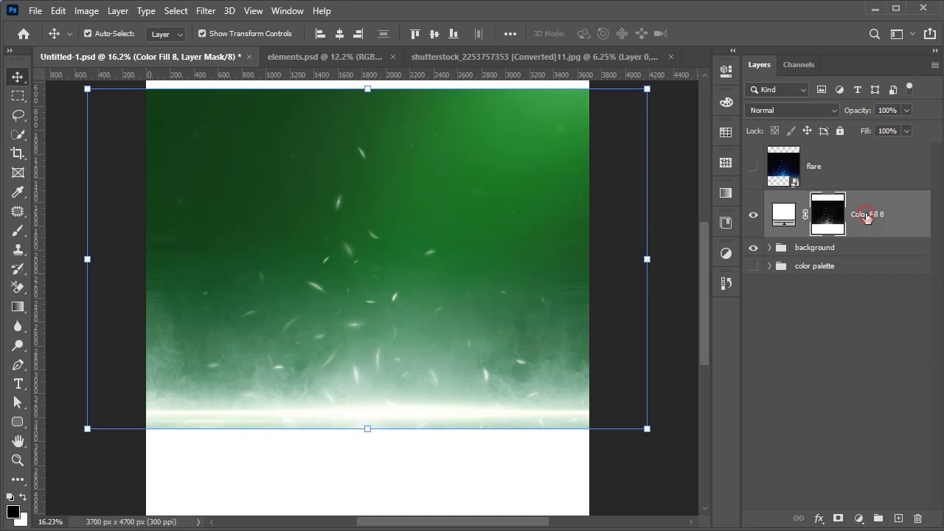
pyautogui.click(784, 214)
pyautogui.hotkey('ctrl', '0')
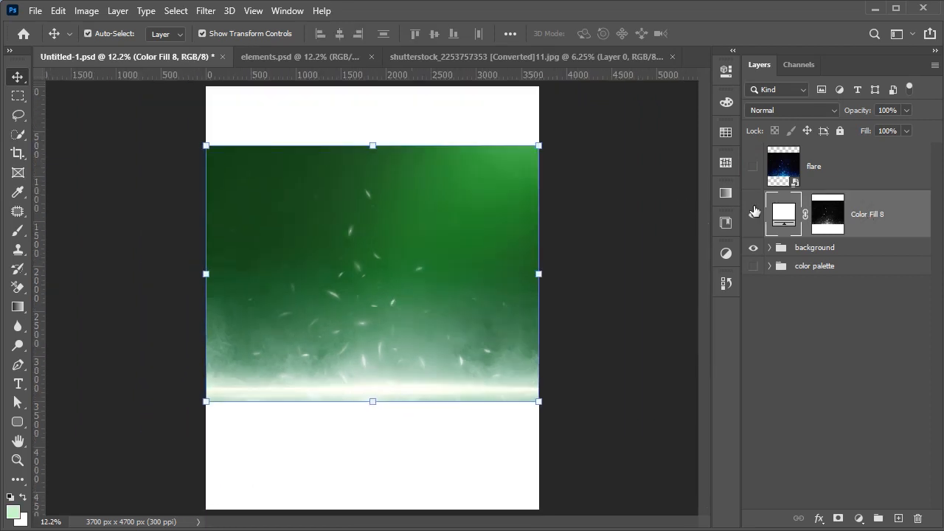
pyautogui.click(822, 210)
pyautogui.hotkey('ctrl', 'i')
pyautogui.hotkey('ctrl', 'i')
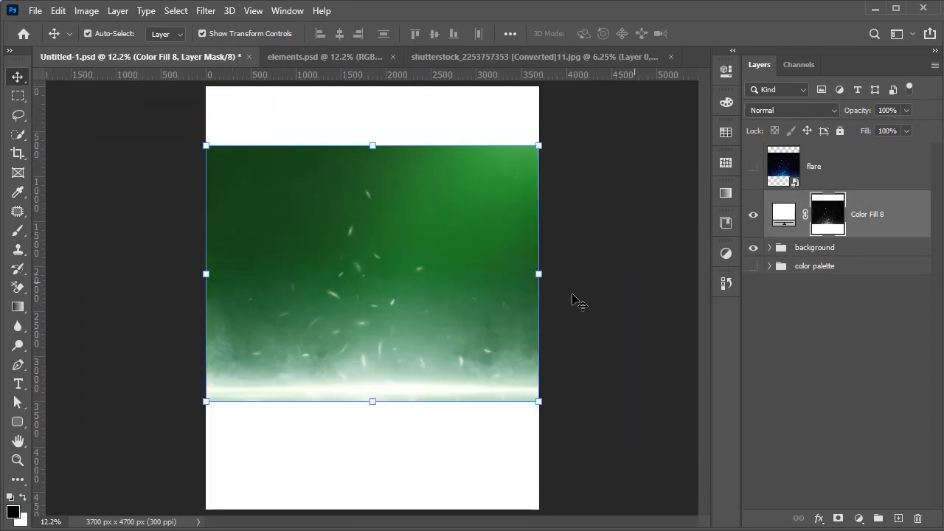
# Paint black over the lower white area of the Color Fill 8 mask with a hard 1400 px brush at 100% flow
pyautogui.scroll(3, 477, 317)
pyautogui.press('b')
pyautogui.click(445, 444)
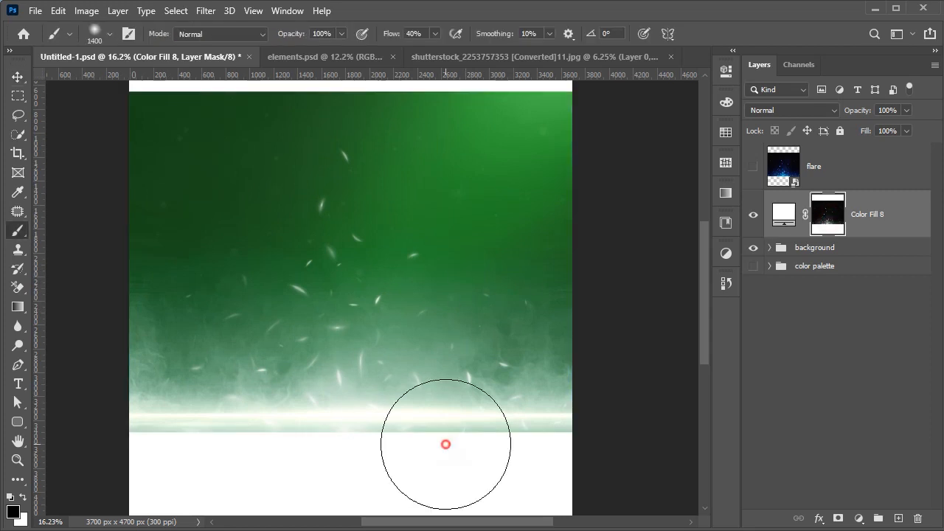
pyautogui.moveTo(452, 411); pyautogui.dragTo(430, 276)
pyautogui.hotkey('ctrl', 'z')
pyautogui.click(96, 34)
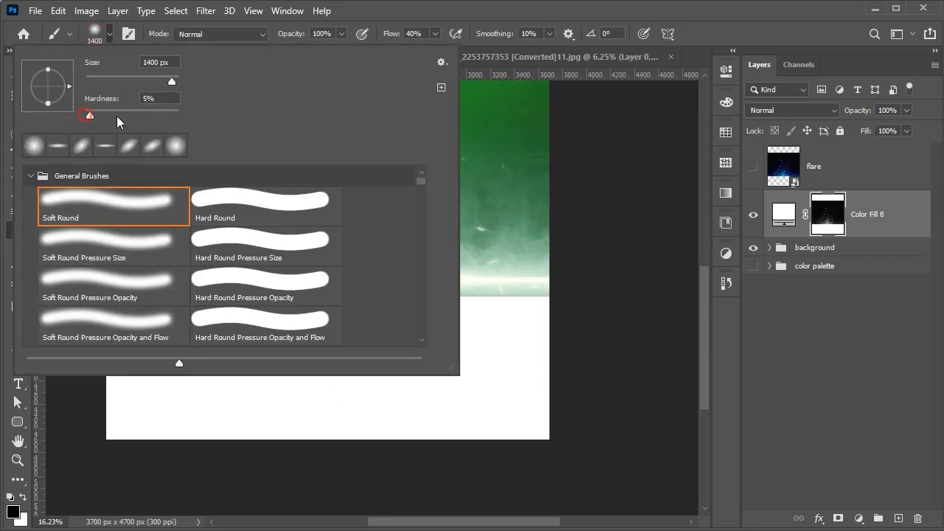
pyautogui.moveTo(116, 116); pyautogui.dragTo(191, 117)
pyautogui.moveTo(425, 34); pyautogui.dragTo(354, 45)
pyautogui.write('100')
pyautogui.press('Return')
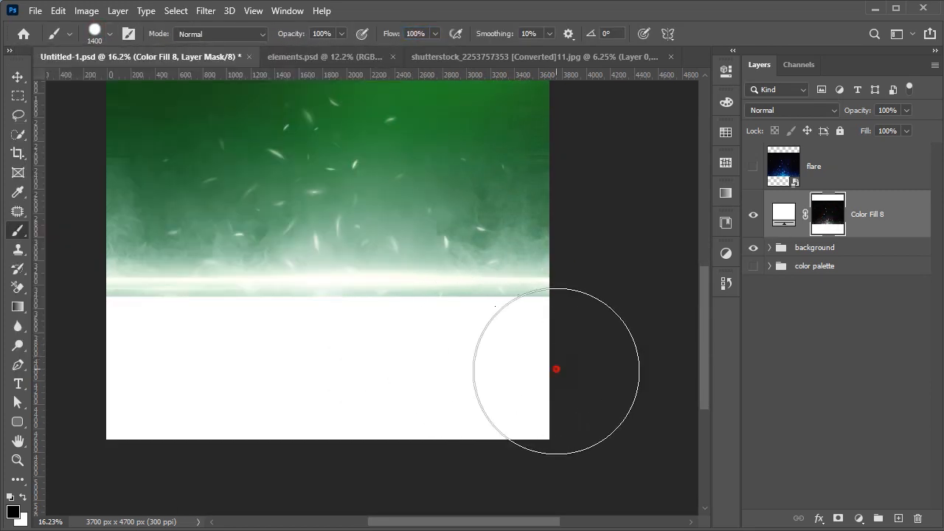
pyautogui.moveTo(556, 369); pyautogui.dragTo(158, 376)
# Brush away the white area at the poster's top on the Color Fill 8 mask, undoing the last stroke
pyautogui.hotkey('ctrl', '0')
pyautogui.moveTo(421, 211); pyautogui.dragTo(200, 158)
pyautogui.moveTo(244, 204); pyautogui.dragTo(160, 204)
pyautogui.scroll(2, 443, 218)
pyautogui.scroll(-1, 545, 239)
pyautogui.hotkey('ctrl', 'z')
# Set the brush flow to 40% and paint out the leftover edges of the spark mask
pyautogui.moveTo(426, 34); pyautogui.dragTo(368, 52)
pyautogui.write('40')
pyautogui.press('Return')
pyautogui.moveTo(537, 181); pyautogui.dragTo(472, 181)
pyautogui.scroll(3, 458, 210)
pyautogui.scroll(-2, 525, 325)
pyautogui.moveTo(520, 205); pyautogui.dragTo(577, 308)
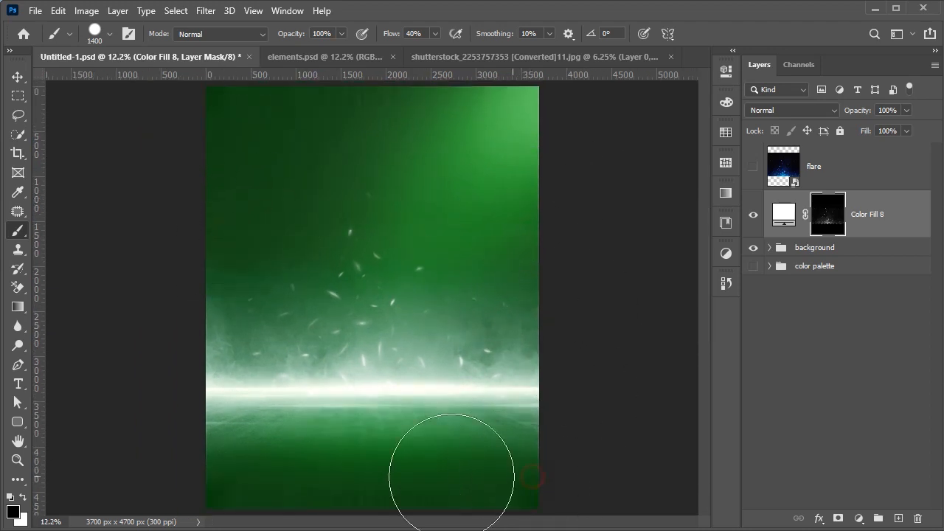
# Delete the hidden flare layer
pyautogui.press('v')
pyautogui.click(834, 172)
pyautogui.press('Delete')
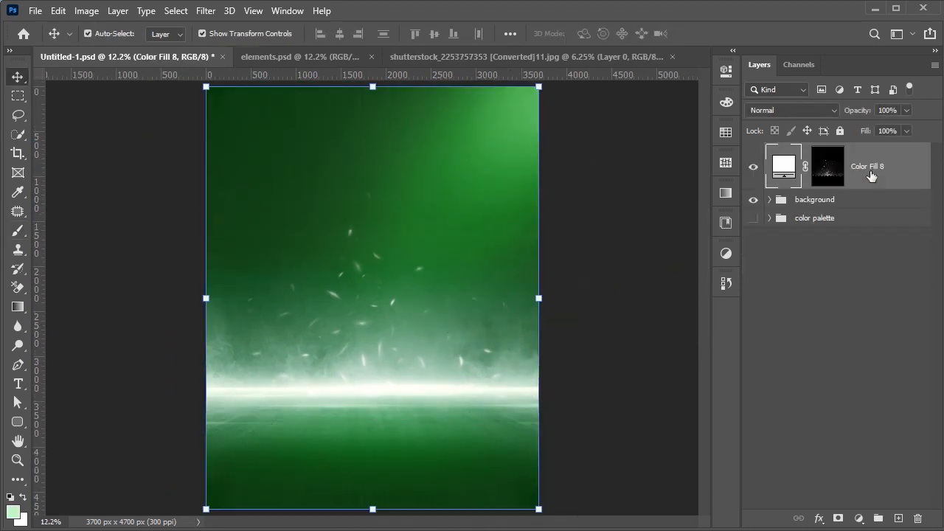
pyautogui.scroll(2, 428, 373)
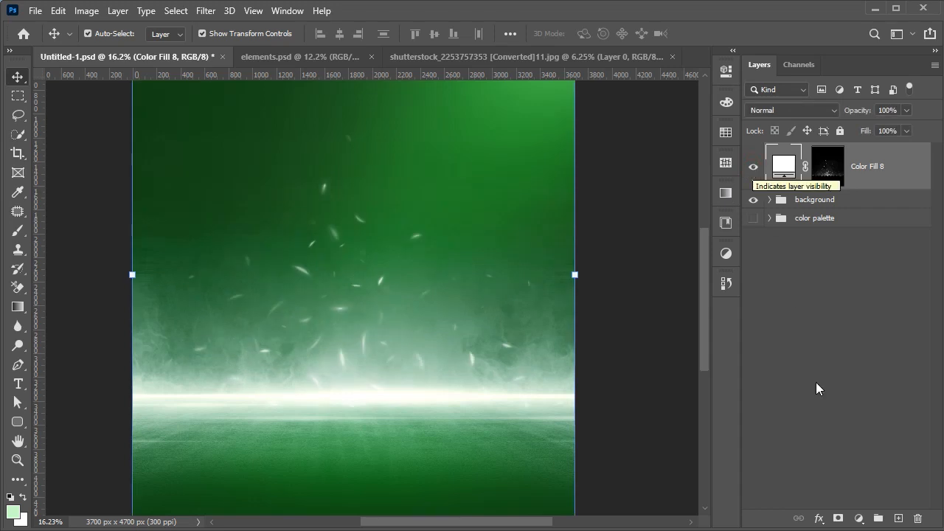
pyautogui.click(858, 518)
pyautogui.click(894, 312)
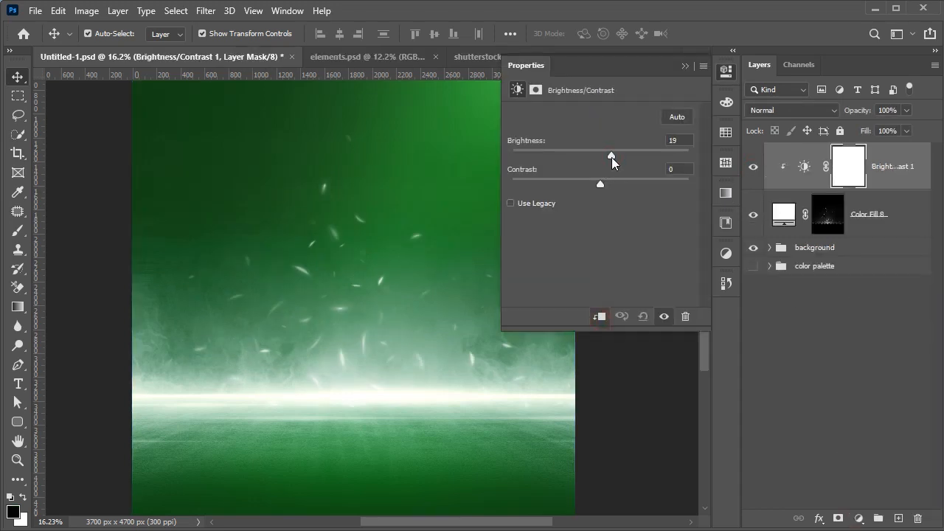
pyautogui.click(922, 187)
pyautogui.press('Delete')
# Move Color Fill 8 to the top of the background group and close the spark stock image without saving it
pyautogui.click(770, 199)
pyautogui.moveTo(872, 165); pyautogui.dragTo(869, 210)
pyautogui.click(770, 152)
pyautogui.hotkey('ctrl', '0')
pyautogui.click(600, 60)
pyautogui.hotkey('ctrl', 'w')
pyautogui.click(476, 216)
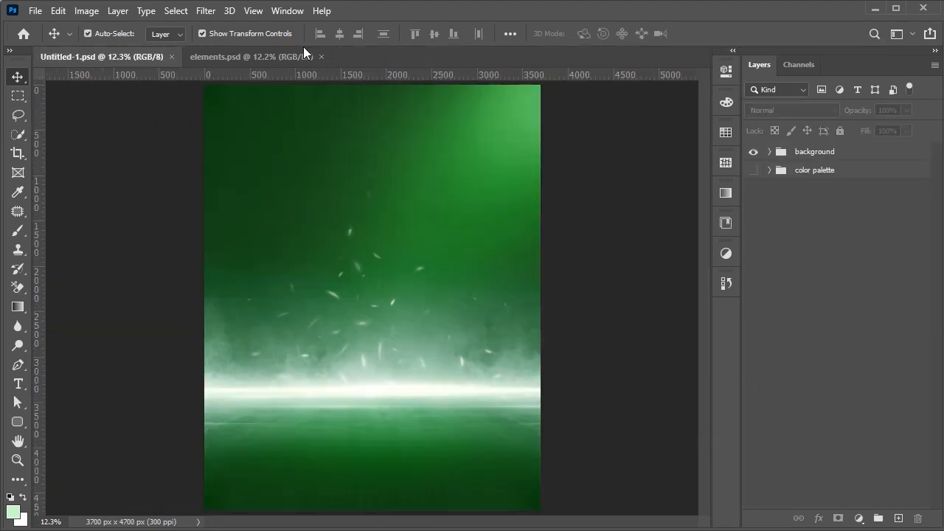
# Bring the blue light beam from elements.psd into the poster and convert it to a smart object
pyautogui.click(312, 50)
pyautogui.click(753, 406)
pyautogui.moveTo(432, 359); pyautogui.dragTo(356, 261)
pyautogui.hotkey('ctrl', '-')
pyautogui.rightClick(833, 166)
pyautogui.click(727, 205)
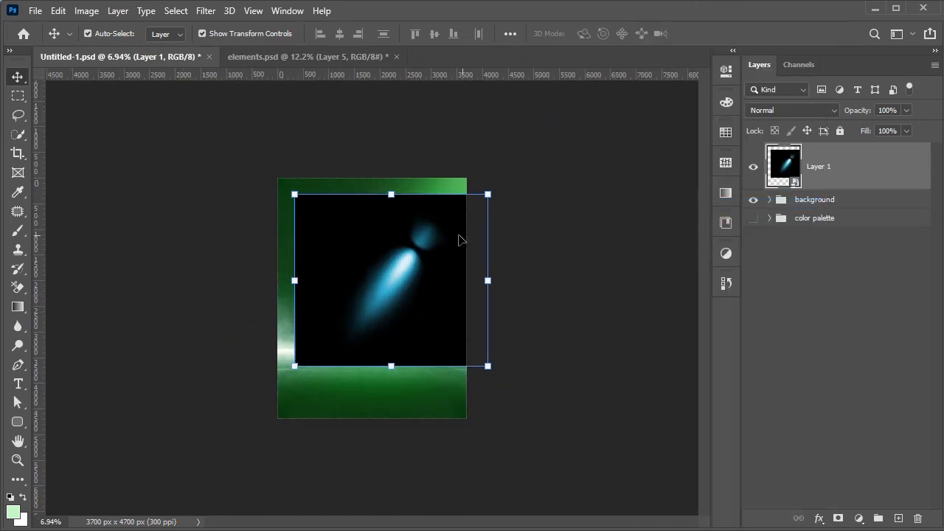
# Enlarge and rotate the blue light beam image, placing it over the poster's upper right area
pyautogui.moveTo(495, 185); pyautogui.dragTo(391, 395)
pyautogui.moveTo(391, 319); pyautogui.dragTo(449, 159)
pyautogui.moveTo(449, 234); pyautogui.dragTo(449, 276)
pyautogui.moveTo(462, 230); pyautogui.dragTo(476, 205)
pyautogui.moveTo(607, 270); pyautogui.dragTo(613, 264)
pyautogui.moveTo(441, 190); pyautogui.dragTo(479, 270)
pyautogui.click(709, 33)
# Set the light beam layer's blend mode to Screen
pyautogui.scroll(5, 484, 198)
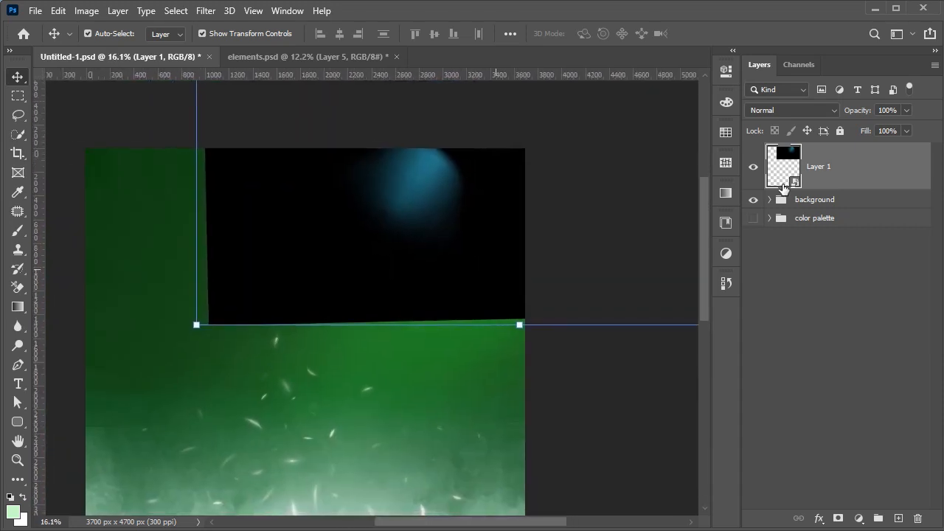
pyautogui.click(814, 112)
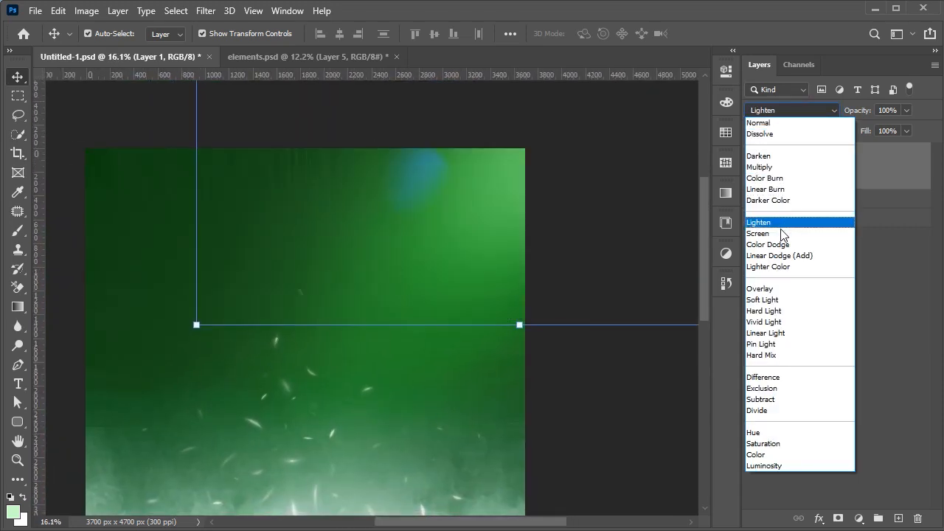
pyautogui.click(780, 234)
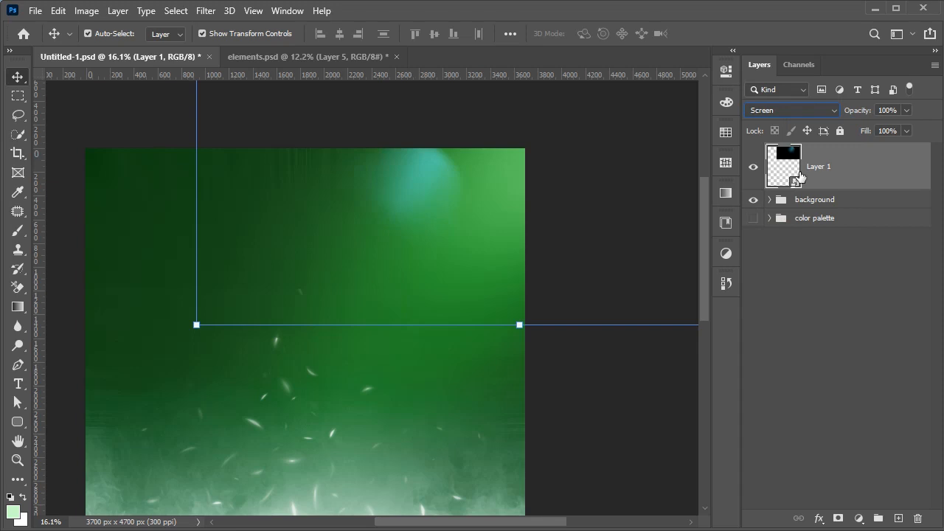
# Add a Color Balance adjustment clipped to the light beam, with the midtones' yellow–blue value at -9
pyautogui.click(858, 519)
pyautogui.click(882, 382)
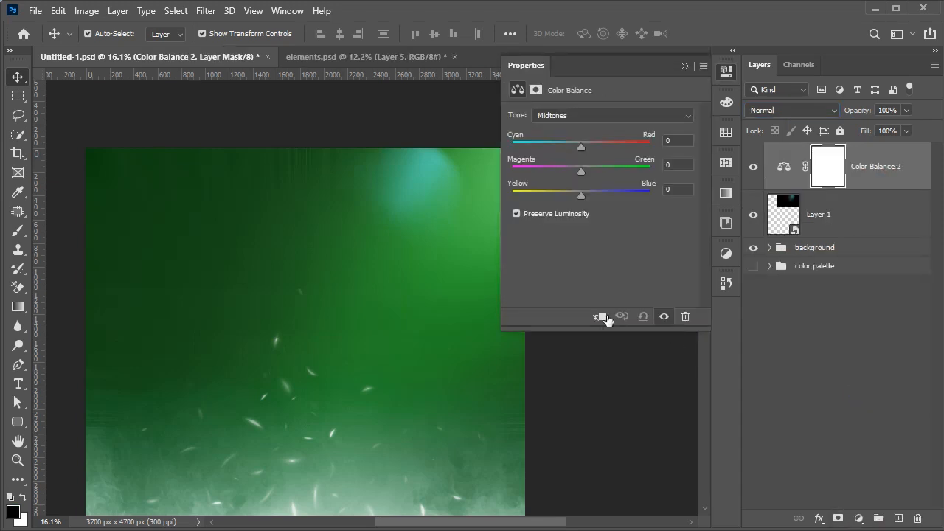
pyautogui.click(599, 316)
pyautogui.scroll(-2, 323, 207)
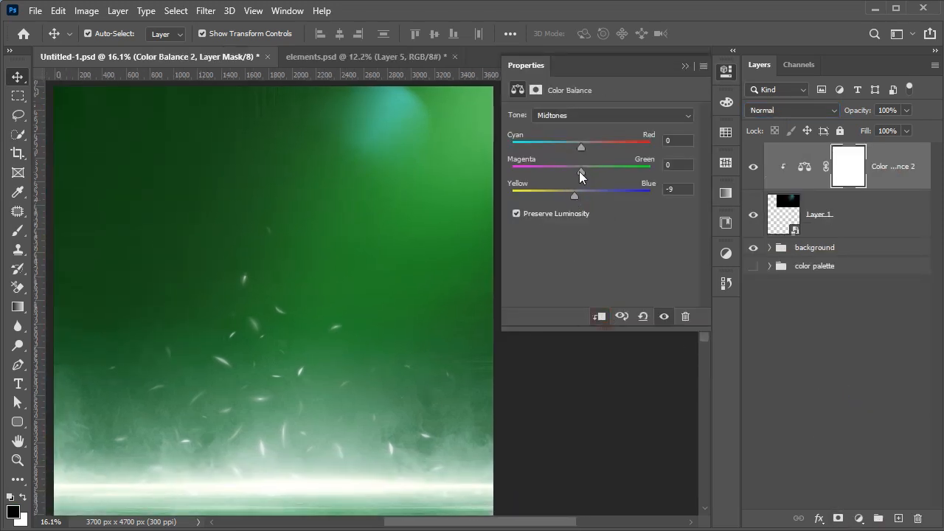
# Shift the beam's highlights slightly towards red and set its shadows to red +2, green +6 and blue -7
pyautogui.click(578, 115)
pyautogui.click(583, 154)
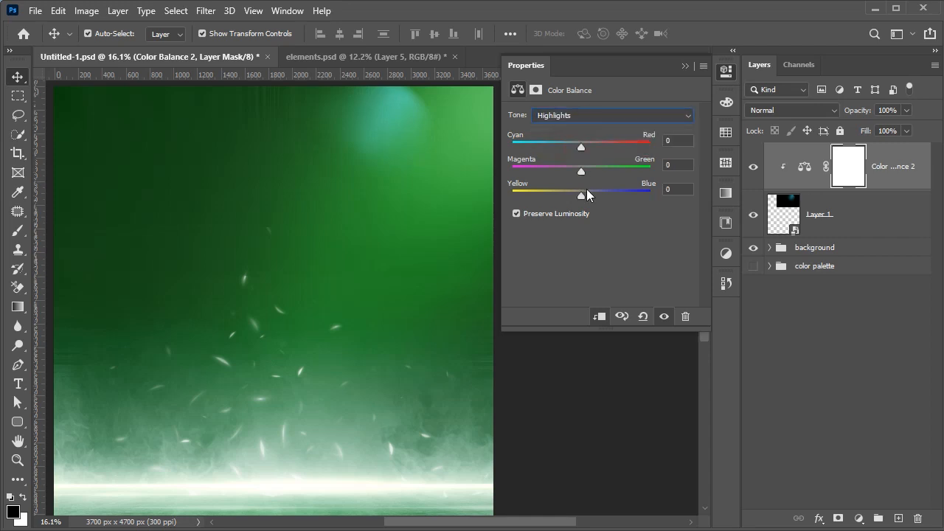
pyautogui.moveTo(581, 147); pyautogui.dragTo(585, 148)
pyautogui.click(582, 115)
pyautogui.click(583, 128)
pyautogui.moveTo(581, 195); pyautogui.dragTo(576, 196)
pyautogui.moveTo(580, 171); pyautogui.dragTo(582, 148)
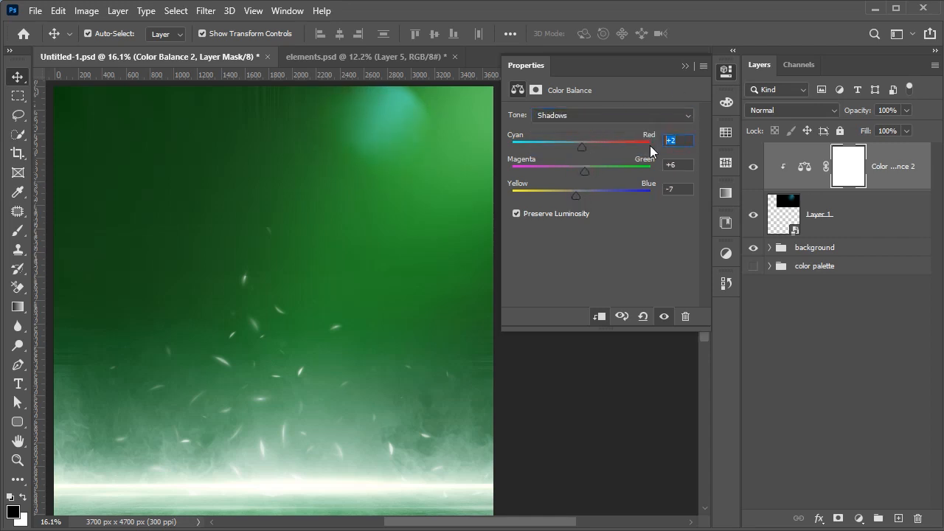
pyautogui.click(685, 66)
# Add a Brightness/Contrast adjustment clipped to the light beam with brightness -21
pyautogui.click(858, 518)
pyautogui.click(878, 298)
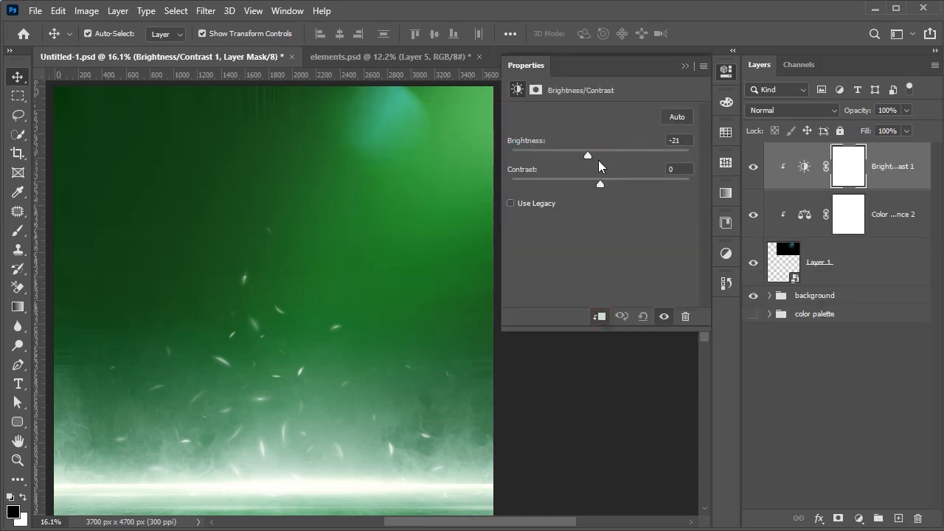
pyautogui.click(685, 66)
# Add a clipped Selective Color adjustment with Neutrals at cyan -6, magenta +6, yellow +6 and black -10
pyautogui.click(858, 519)
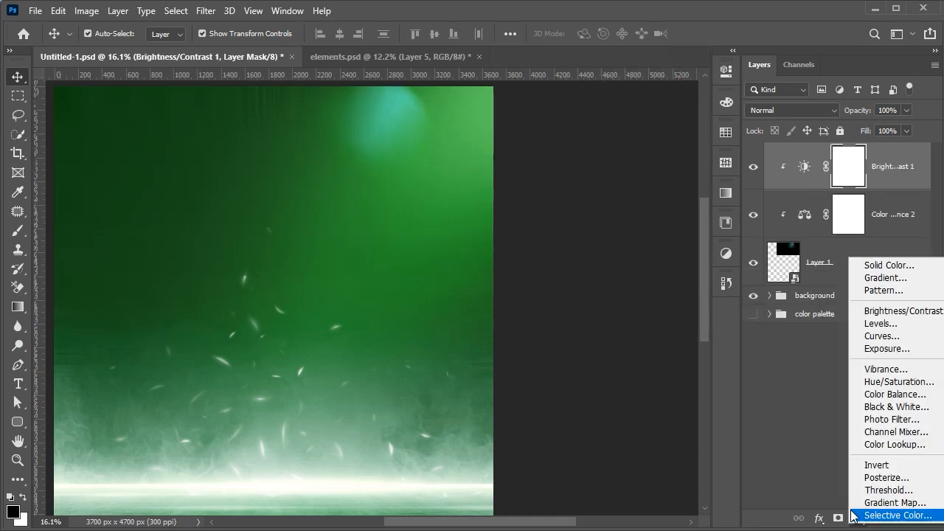
pyautogui.click(922, 515)
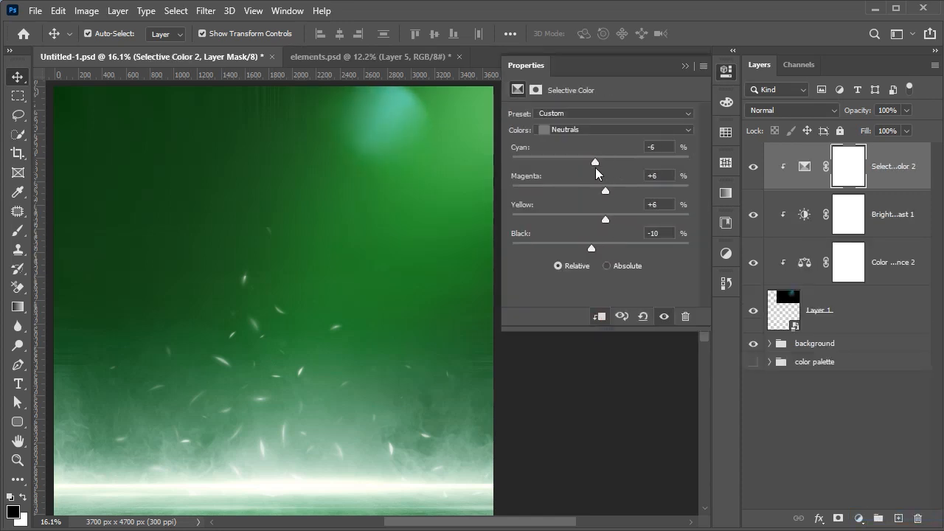
pyautogui.click(686, 66)
# Move the light beam and its three clipped adjustments to the top of the background group
pyautogui.hotkey('ctrl', '0')
pyautogui.click(590, 243)
pyautogui.click(904, 168)
pyautogui.keyDown('shift'); pyautogui.click(831, 316); pyautogui.keyUp('shift')
pyautogui.moveTo(830, 316); pyautogui.dragTo(862, 340)
# Add a white solid color fill above the beam's adjustments and invert its mask to black
pyautogui.click(910, 192)
pyautogui.click(859, 518)
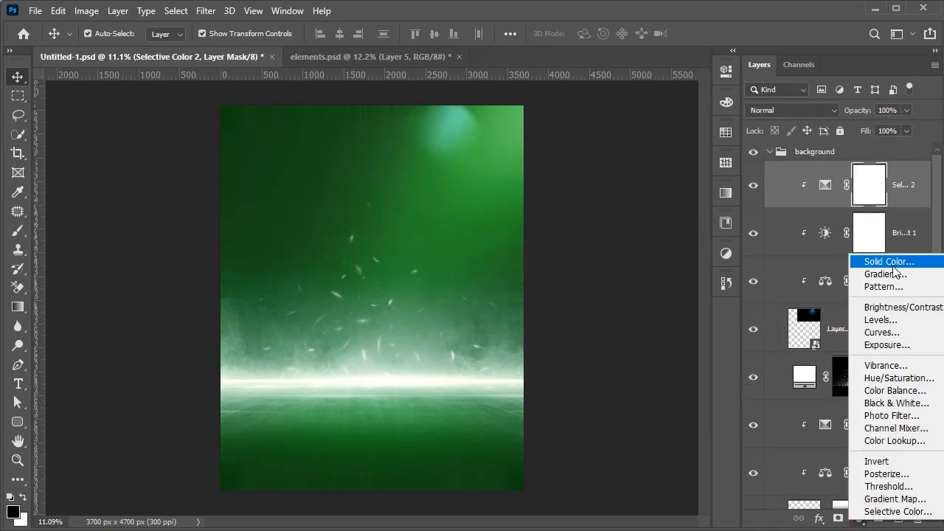
pyautogui.click(889, 262)
pyautogui.click(548, 140)
pyautogui.click(881, 131)
pyautogui.click(849, 185)
pyautogui.hotkey('ctrl', 'i')
# Set the brush to 1% flow and 2100 px, and stroke the Color Fill 9 mask over the poster's right side
pyautogui.press('b')
pyautogui.click(391, 34)
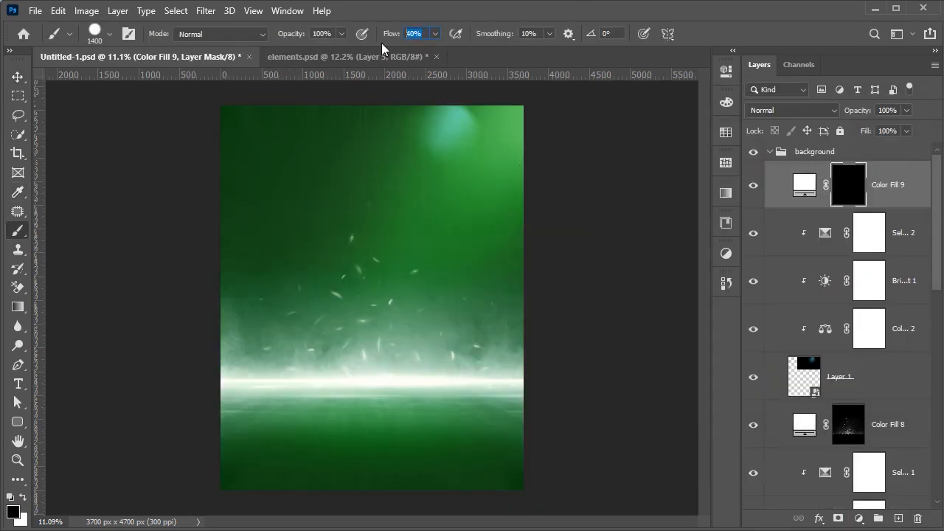
pyautogui.write('1')
pyautogui.press('Return')
pyautogui.scroll(-5, 609, 234)
pyautogui.press(']')
pyautogui.press(']')
pyautogui.press(']')
pyautogui.press(']')
pyautogui.press(']')
pyautogui.press(']')
pyautogui.press(']')
pyautogui.press(']')
pyautogui.press(']')
pyautogui.press(']')
pyautogui.press(']')
pyautogui.press(']')
pyautogui.press('[')
pyautogui.press('[')
pyautogui.press('[')
pyautogui.press('[')
pyautogui.press('[')
pyautogui.moveTo(456, 269)
pyautogui.mouseDown()
pyautogui.moveTo(439, 298)
pyautogui.moveTo(406, 301)
pyautogui.moveTo(450, 359)
pyautogui.moveTo(514, 248)
pyautogui.mouseUp()
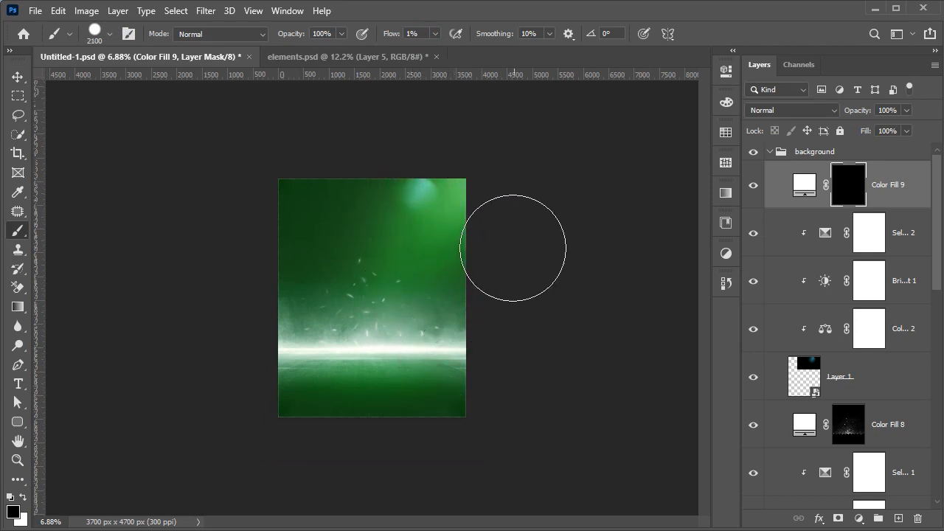
# Paint a faint white glow on the Color Fill 9 mask around the beam and right side with a 1600 px brush, comparing it on and off
pyautogui.click(754, 191)
pyautogui.scroll(2, 466, 237)
pyautogui.scroll(-1, 479, 214)
pyautogui.press('[')
pyautogui.press('[')
pyautogui.press('[')
pyautogui.press('[')
pyautogui.press('[')
pyautogui.moveTo(494, 174)
pyautogui.mouseDown()
pyautogui.moveTo(461, 177)
pyautogui.moveTo(438, 226)
pyautogui.moveTo(464, 267)
pyautogui.moveTo(422, 338)
pyautogui.mouseUp()
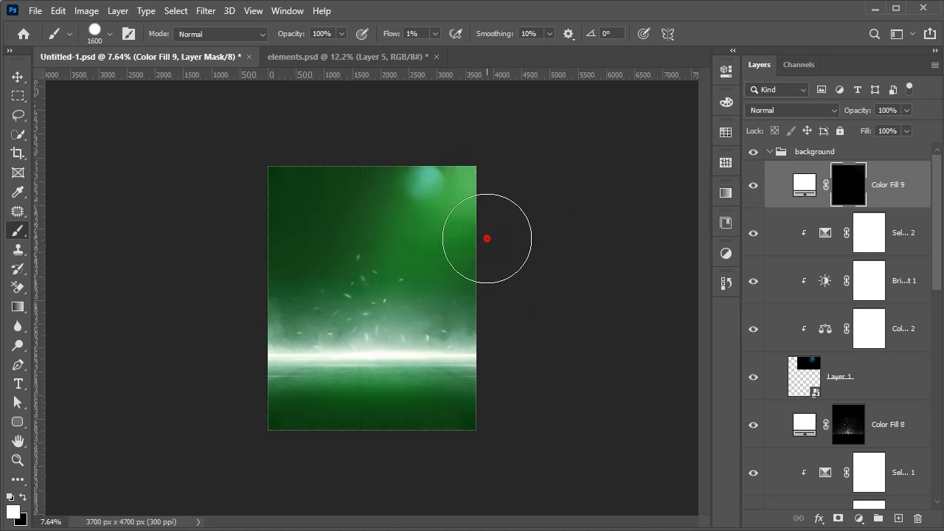
pyautogui.moveTo(424, 186)
pyautogui.mouseDown()
pyautogui.moveTo(400, 349)
pyautogui.moveTo(477, 366)
pyautogui.moveTo(295, 335)
pyautogui.moveTo(406, 291)
pyautogui.moveTo(443, 172)
pyautogui.mouseUp()
pyautogui.click(753, 188)
pyautogui.click(753, 188)
# Deselect the fill layer, collapse the background group and fit the poster in view
pyautogui.press('v')
pyautogui.click(588, 216)
pyautogui.click(769, 152)
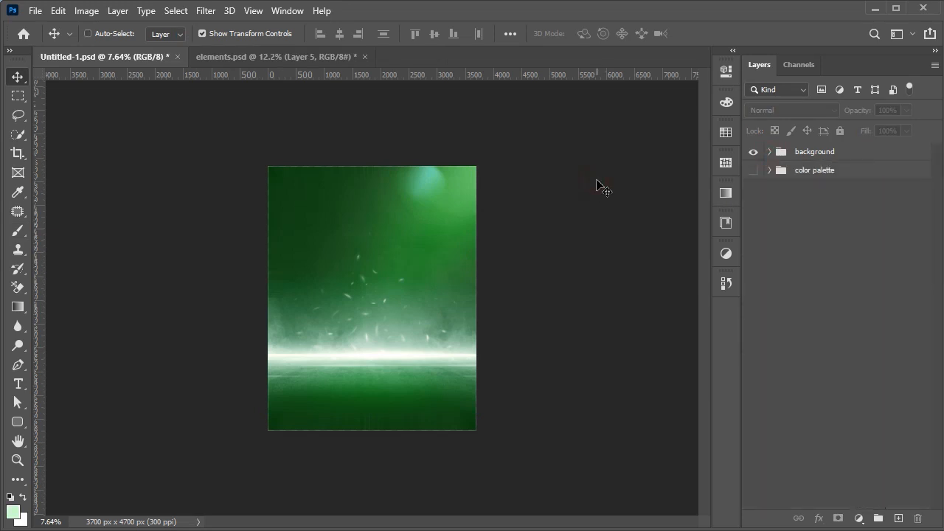
pyautogui.hotkey('ctrl', '0')
# Open shutterstock_2269608685.jpg, unlock its layer and bring the blue ice floor image into the poster
pyautogui.hotkey('alt', 'Tab')
pyautogui.moveTo(290, 327); pyautogui.dragTo(386, 7)
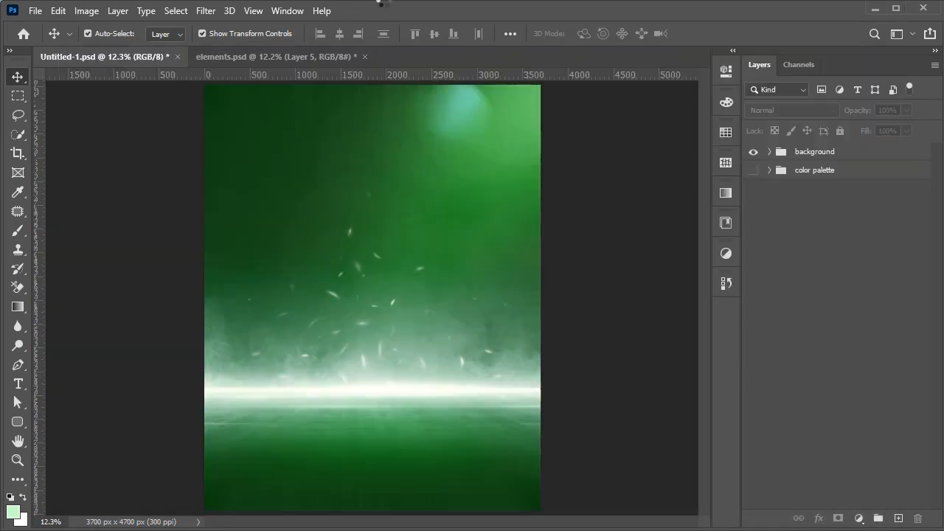
pyautogui.click(915, 158)
pyautogui.moveTo(392, 360); pyautogui.dragTo(392, 337)
# Position the ice floor image over the lower part of the poster and nudge it upward, comparing it on and off against the background floor
pyautogui.scroll(-6, 392, 337)
pyautogui.moveTo(425, 407); pyautogui.dragTo(382, 404)
pyautogui.click(755, 169)
pyautogui.click(755, 169)
pyautogui.hotkey('shift', 'Up')
pyautogui.hotkey('shift', 'Up')
pyautogui.hotkey('shift', 'Up')
pyautogui.hotkey('shift', 'Up')
pyautogui.hotkey('shift', 'Up')
pyautogui.hotkey('shift', 'Up')
pyautogui.hotkey('shift', 'Up')
pyautogui.hotkey('shift', 'Up')
pyautogui.hotkey('shift', 'Up')
pyautogui.hotkey('shift', 'Up')
pyautogui.click(756, 170)
pyautogui.click(754, 169)
pyautogui.click(754, 169)
pyautogui.click(755, 168)
pyautogui.click(755, 169)
pyautogui.click(754, 168)
pyautogui.click(754, 168)
pyautogui.scroll(3, 424, 412)
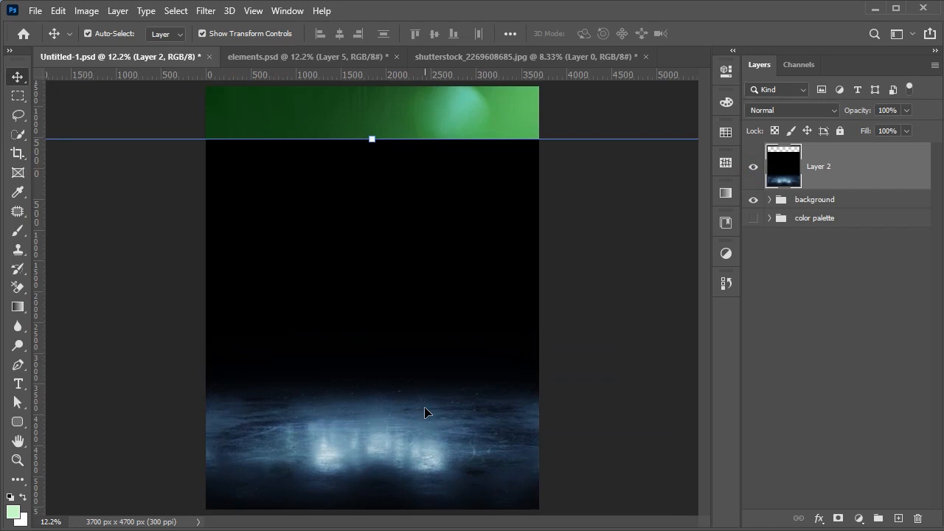
# Convert the ice floor layer to a smart object and rename it "ice flare"
pyautogui.moveTo(481, 309); pyautogui.dragTo(444, 229)
pyautogui.rightClick(828, 169)
pyautogui.click(788, 205)
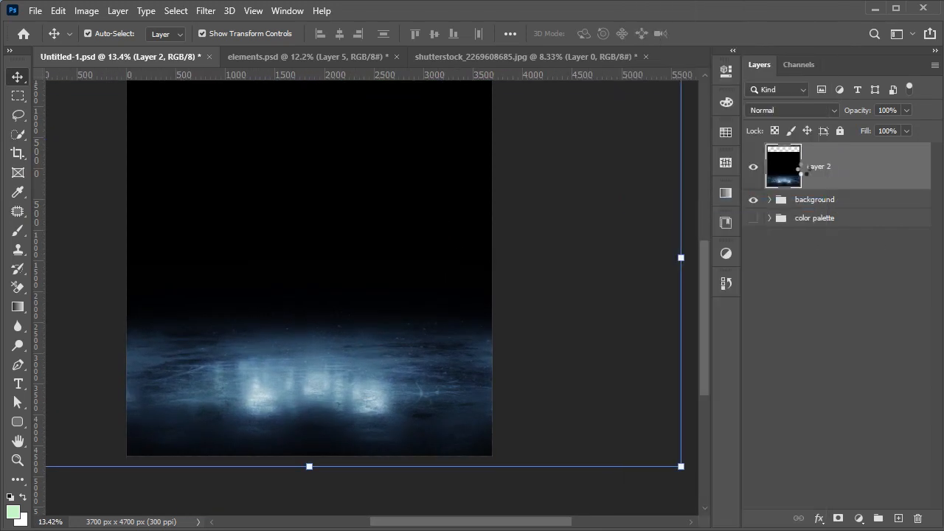
pyautogui.write('ice flare')
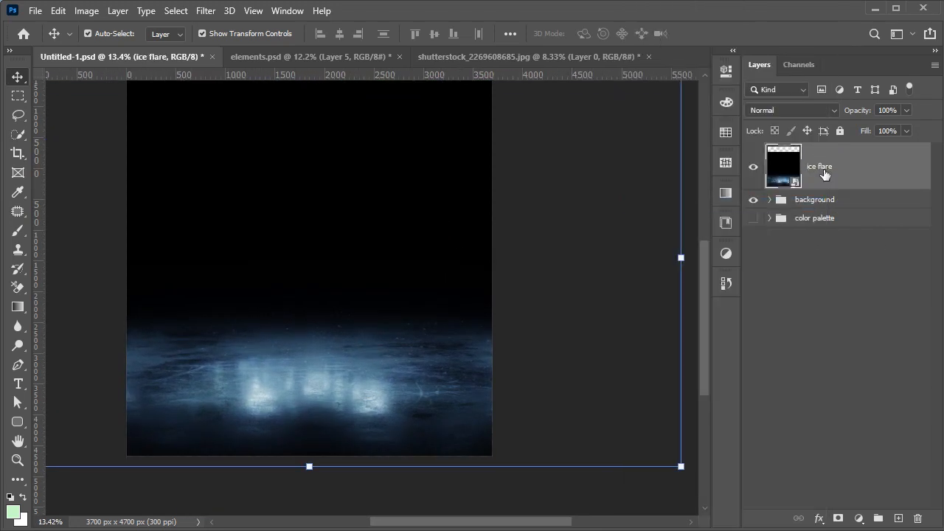
# Add a white (ffffff) solid color fill between the background group and the ice flare layer
pyautogui.click(815, 200)
pyautogui.click(858, 519)
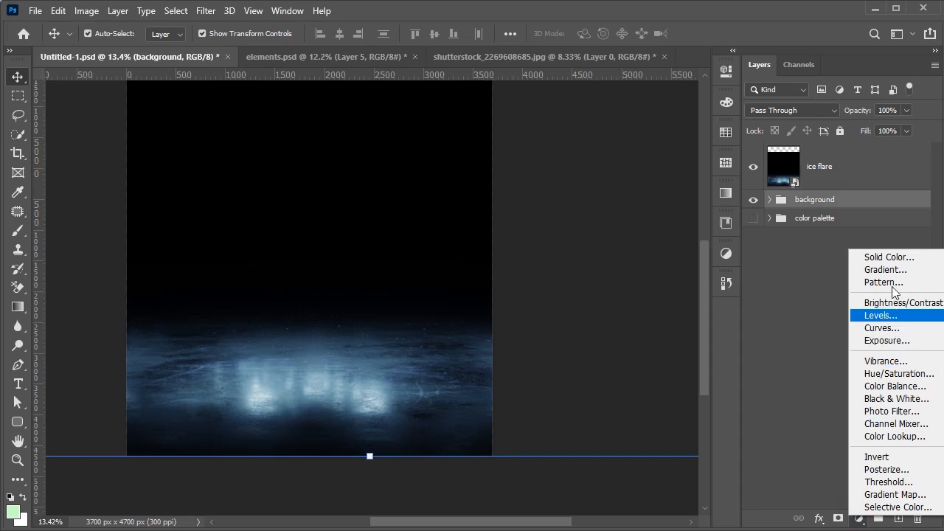
pyautogui.click(888, 256)
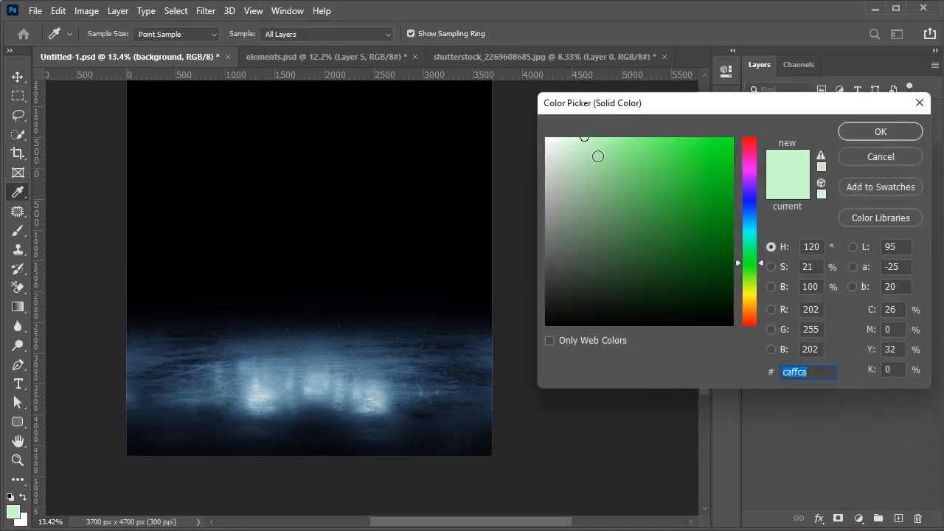
pyautogui.click(550, 135)
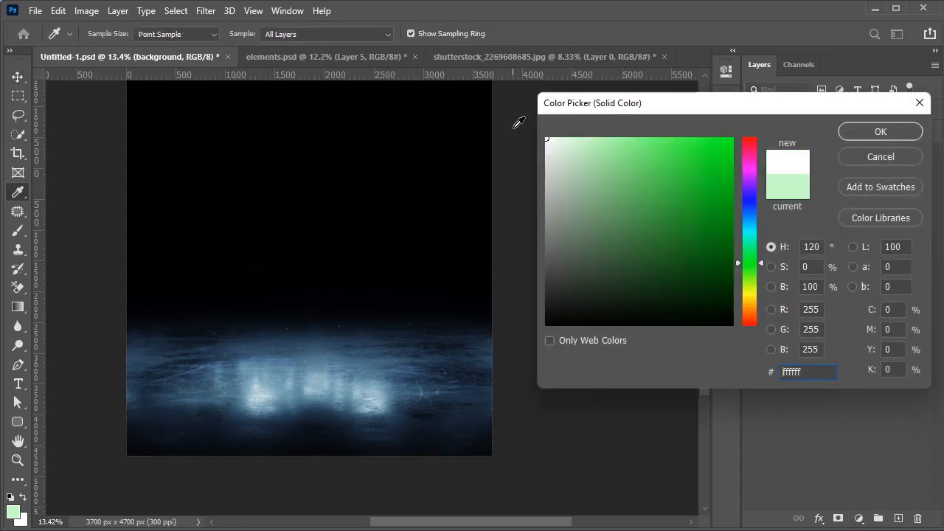
pyautogui.click(860, 133)
# Copy the ice flare image and paste it into the Color Fill 10 layer mask
pyautogui.click(778, 170)
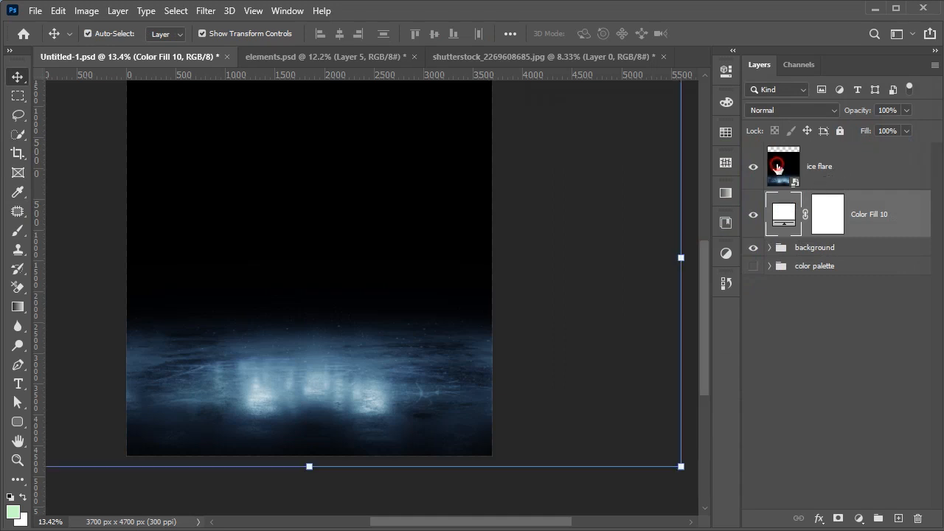
pyautogui.keyDown('ctrl'); pyautogui.click(784, 169); pyautogui.keyUp('ctrl')
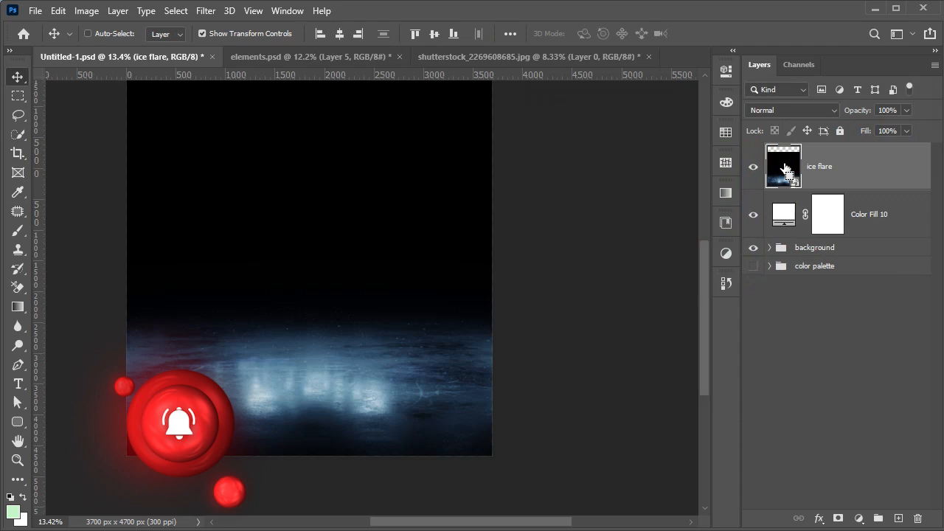
pyautogui.click(827, 214)
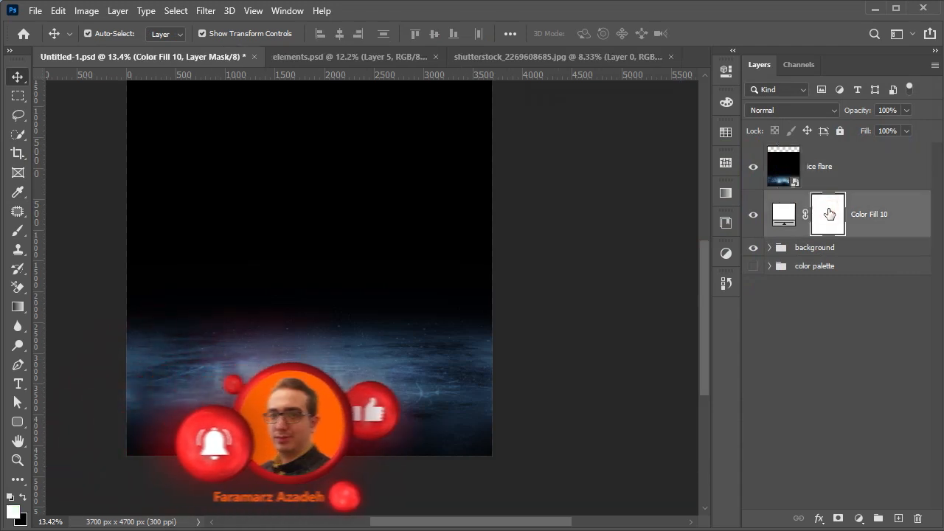
pyautogui.keyDown('alt'); pyautogui.click(825, 214); pyautogui.keyUp('alt')
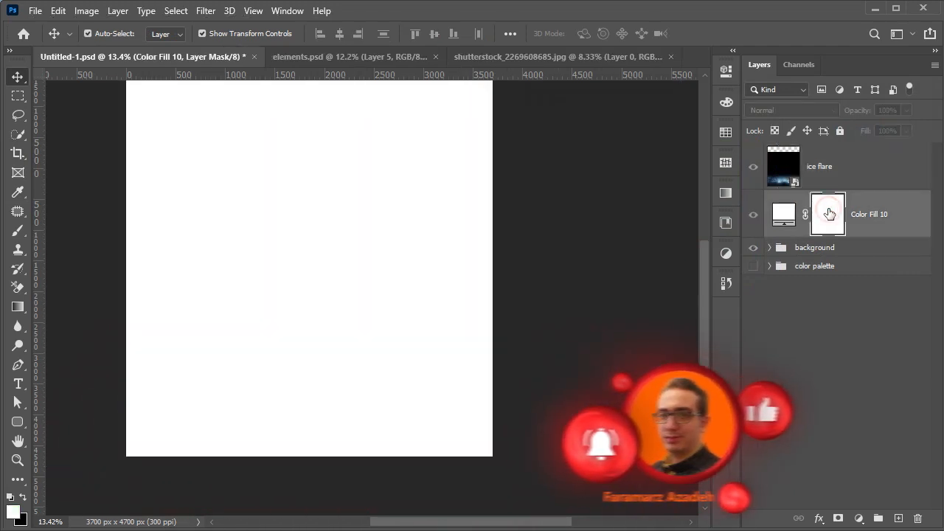
pyautogui.hotkey('ctrl', 'v')
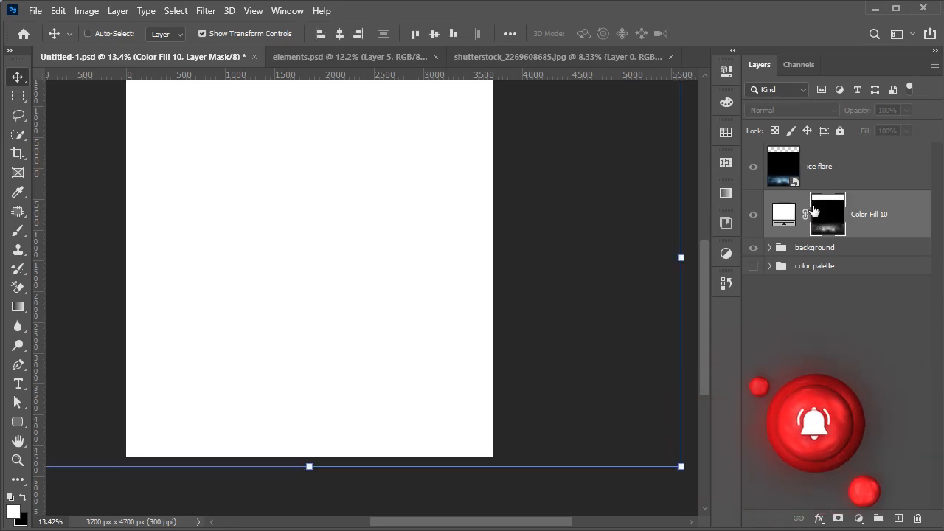
# Hide the ice flare layer and paint black on the Color Fill 10 mask to remove the white strip along the poster's upper edge
pyautogui.click(753, 169)
pyautogui.click(753, 169)
pyautogui.press('b')
pyautogui.scroll(-2, 295, 295)
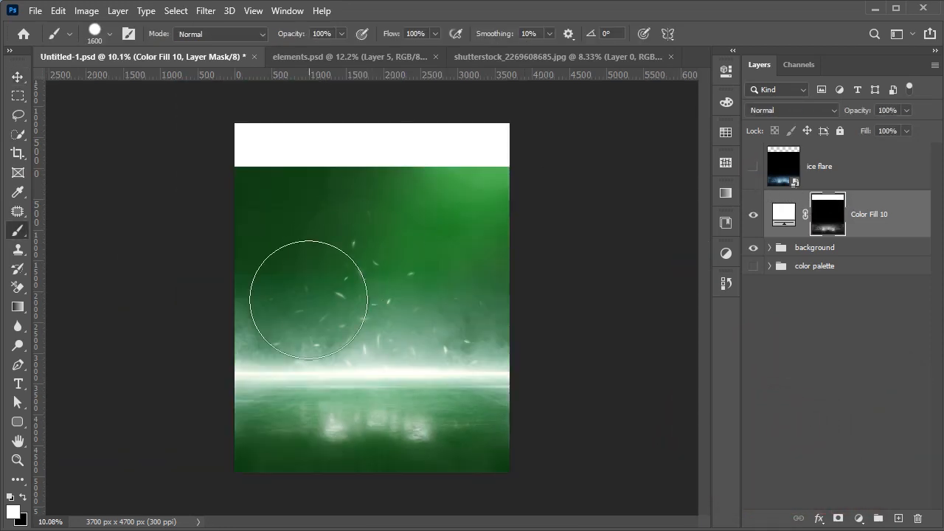
pyautogui.moveTo(516, 164); pyautogui.dragTo(201, 157)
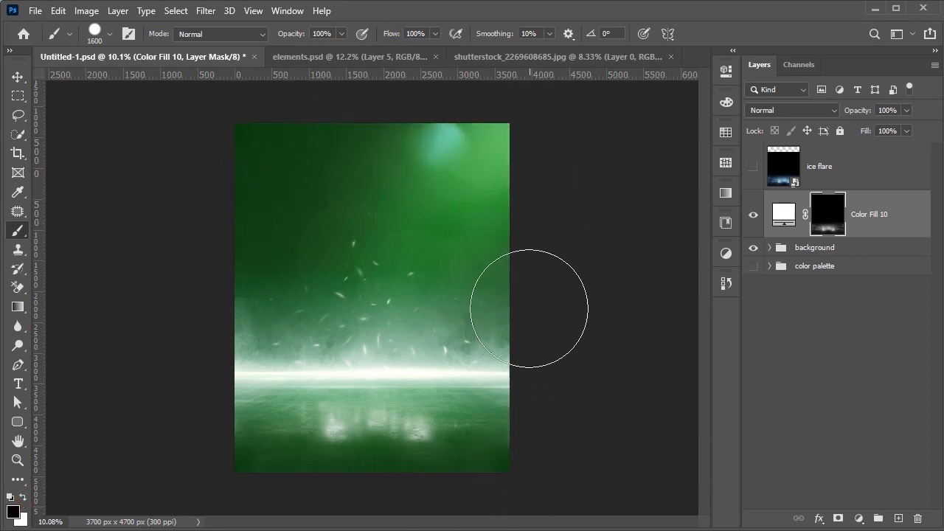
# Delete the hidden ice flare layer
pyautogui.scroll(5, 531, 247)
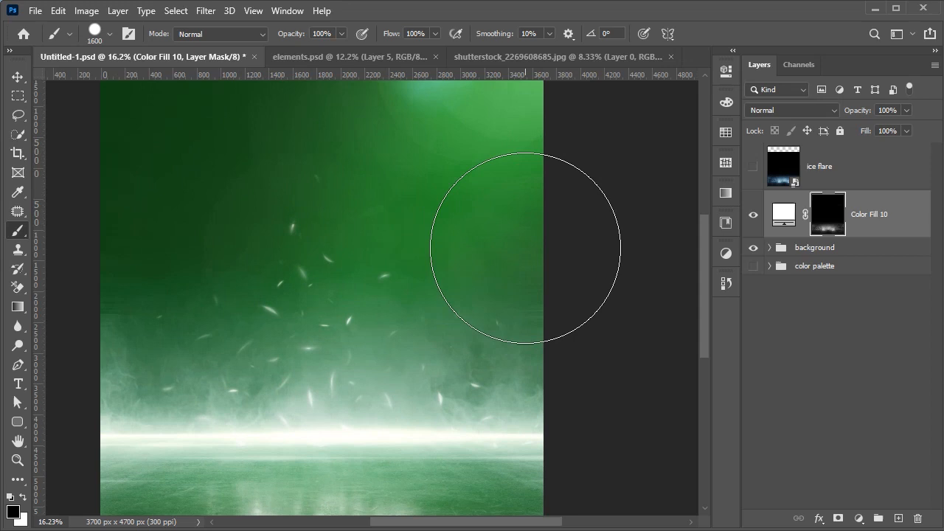
pyautogui.moveTo(502, 412); pyautogui.dragTo(561, 267)
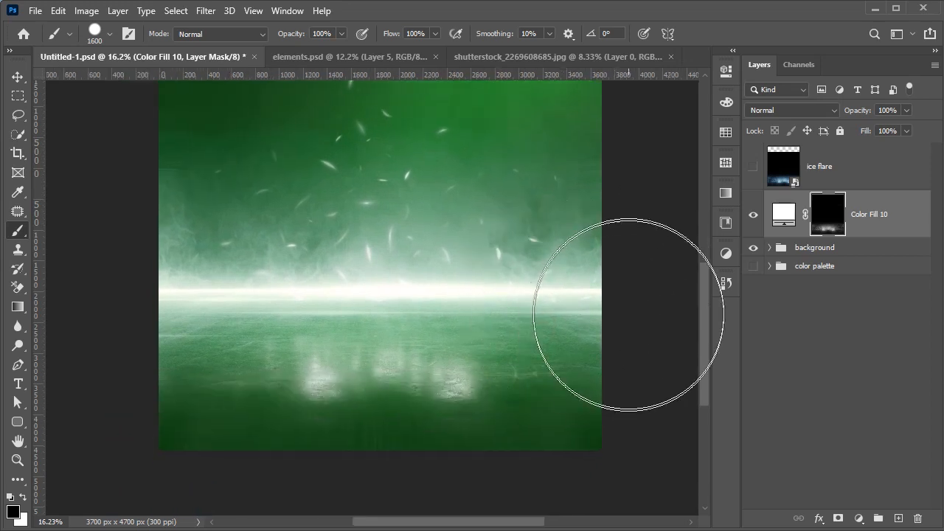
pyautogui.scroll(-4, 556, 303)
pyautogui.press('v')
pyautogui.click(559, 301)
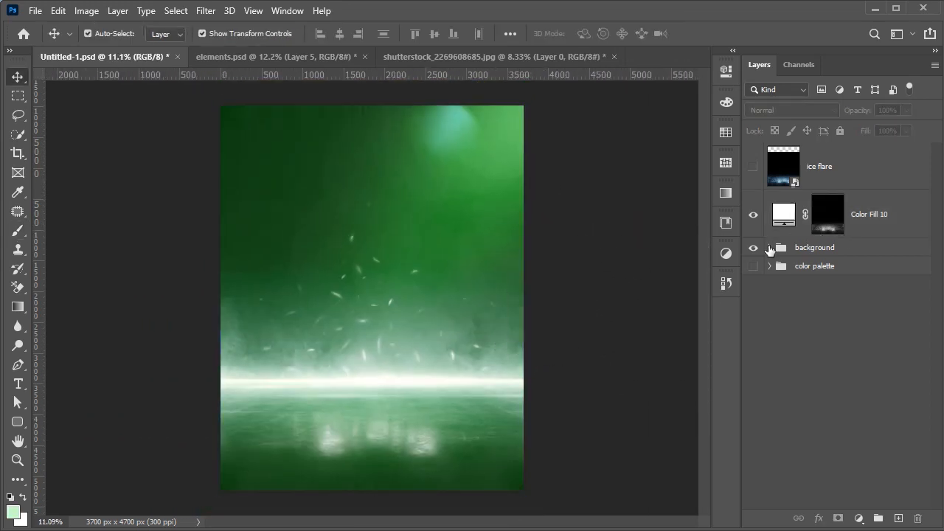
pyautogui.click(843, 174)
pyautogui.press('Delete')
# Move Color Fill 10 to the top of the background group and close the ice floor stock image without saving it
pyautogui.moveTo(858, 189); pyautogui.dragTo(867, 201)
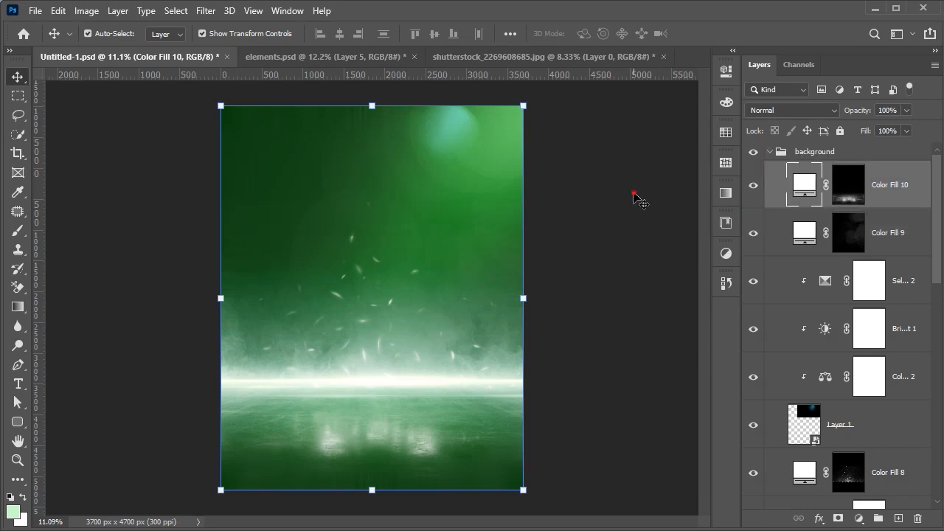
pyautogui.click(632, 196)
pyautogui.scroll(1, 632, 197)
pyautogui.click(769, 152)
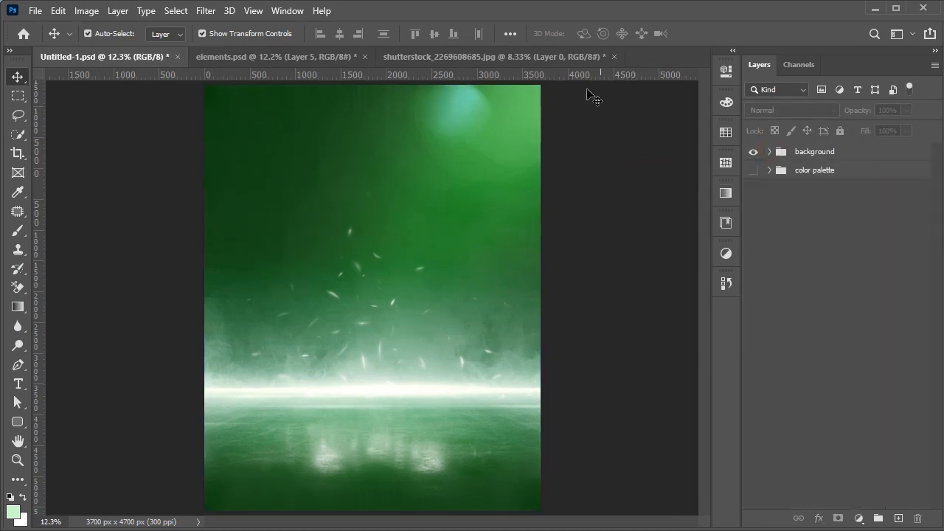
pyautogui.click(614, 57)
pyautogui.click(472, 212)
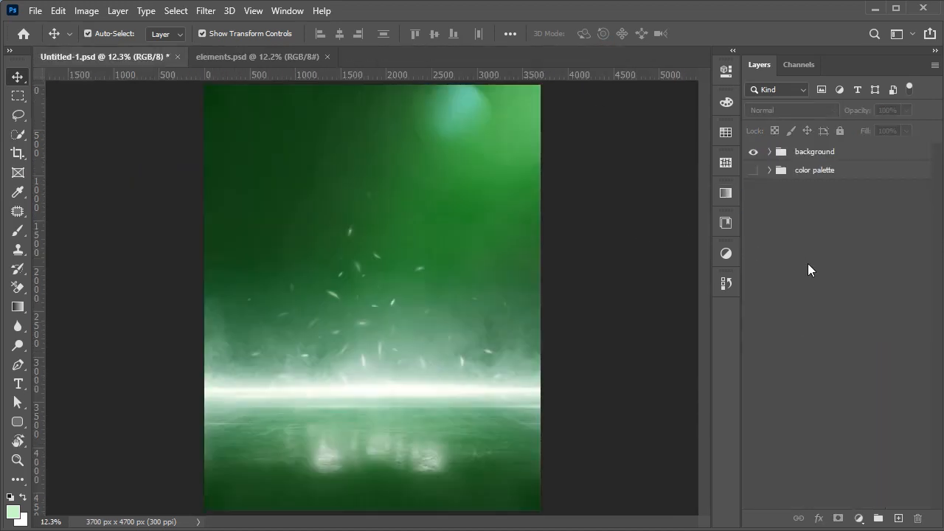
# Open Can.psd from the file window as a new document and deselect its layers
pyautogui.hotkey('alt', 'Tab')
pyautogui.doubleClick(302, 194)
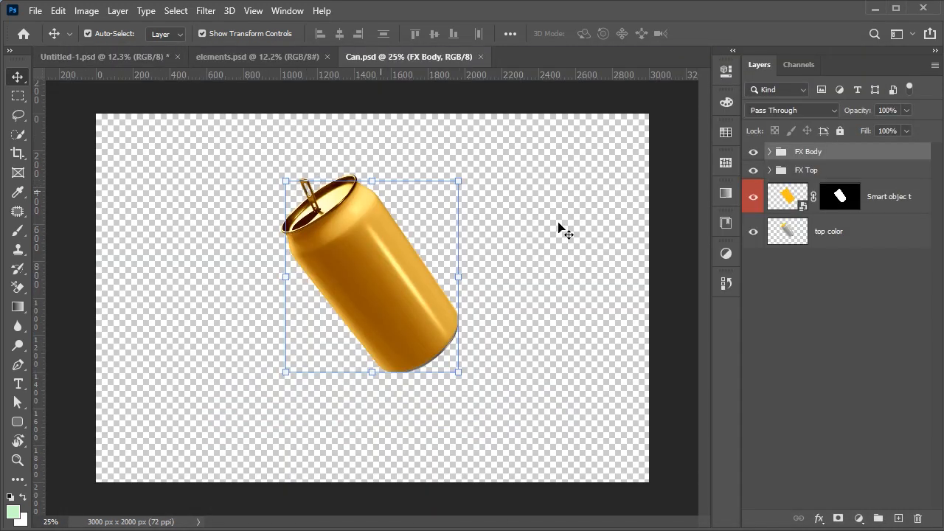
pyautogui.click(674, 243)
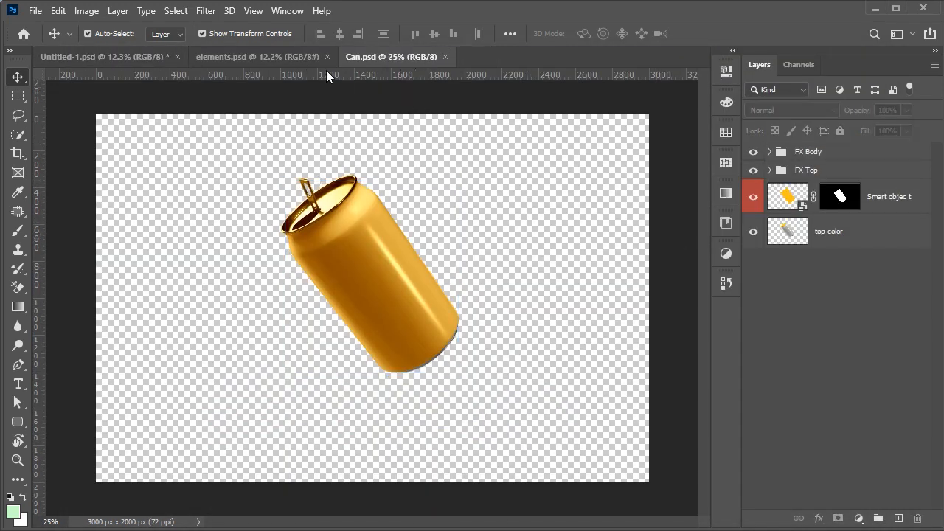
# In elements.psd, hide Layer 5 and show and select the Sprite Vector Smart Object layer
pyautogui.click(292, 57)
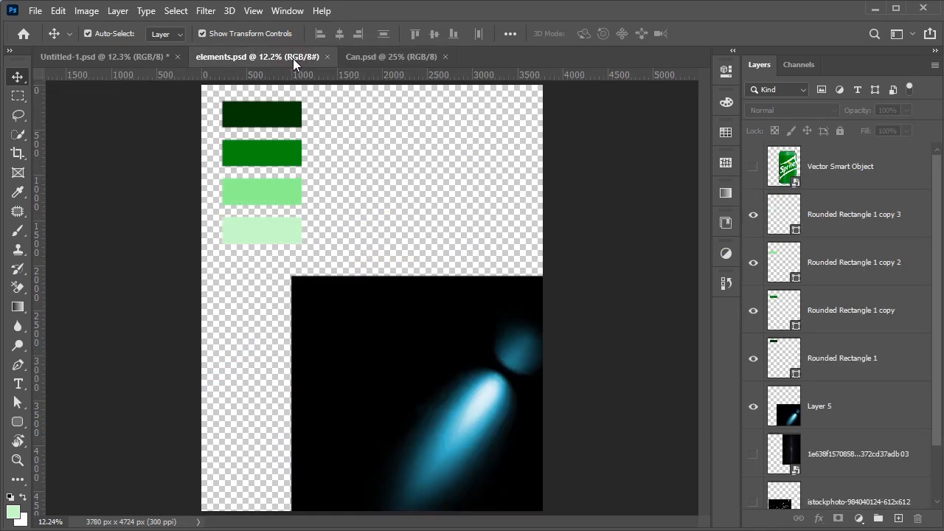
pyautogui.click(753, 407)
pyautogui.click(753, 167)
pyautogui.click(828, 172)
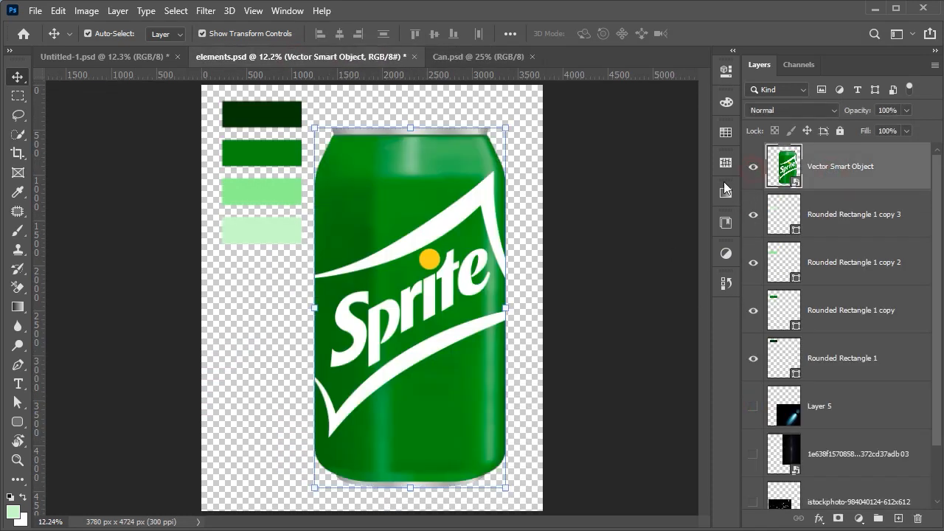
# Open the contents of the label smart object in Can.psd and copy the Sprite artwork from elements.psd into it
pyautogui.click(461, 58)
pyautogui.doubleClick(794, 201)
pyautogui.click(296, 58)
pyautogui.moveTo(443, 204); pyautogui.dragTo(384, 265)
pyautogui.scroll(-5, 450, 299)
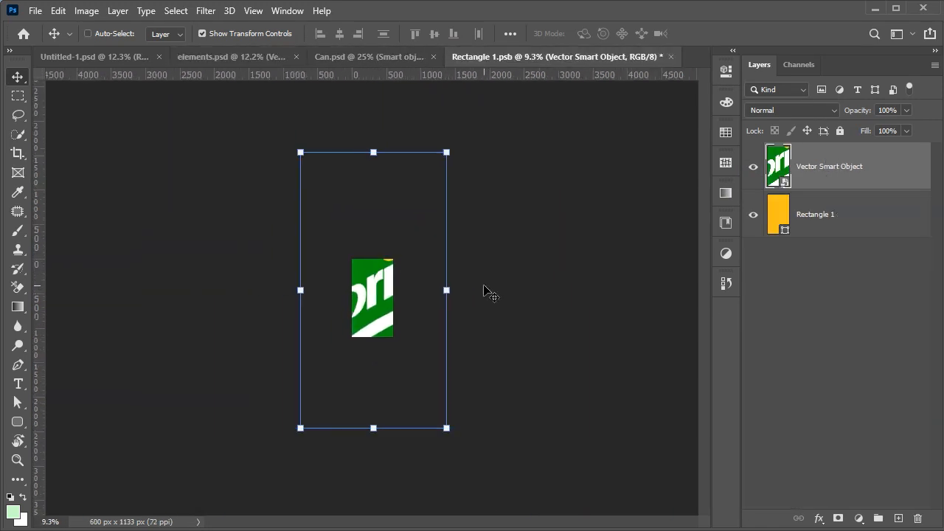
# Scale and position the Sprite artwork to cover the whole label canvas, commit the transform and save the smart object
pyautogui.hotkey('ctrl', 't')
pyautogui.moveTo(371, 428); pyautogui.dragTo(374, 329)
pyautogui.scroll(7, 374, 330)
pyautogui.moveTo(375, 104); pyautogui.dragTo(375, 145)
pyautogui.moveTo(298, 295); pyautogui.dragTo(285, 299)
pyautogui.moveTo(371, 451); pyautogui.dragTo(372, 463)
pyautogui.click(709, 33)
pyautogui.hotkey('ctrl', 's')
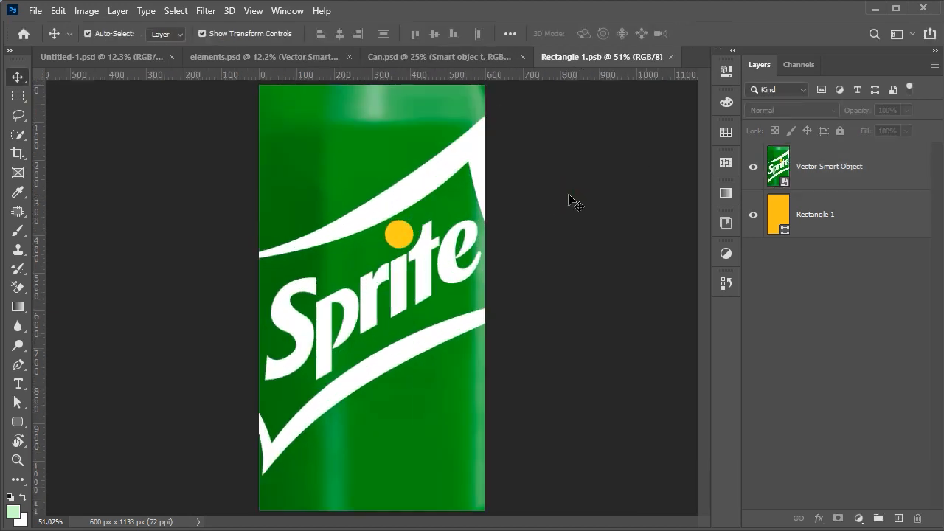
# Close the label smart object and copy all the can's layers and groups from Can.psd into the poster document
pyautogui.click(671, 56)
pyautogui.scroll(-3, 565, 258)
pyautogui.keyDown('shift'); pyautogui.click(833, 231); pyautogui.keyUp('shift')
pyautogui.moveTo(409, 317); pyautogui.dragTo(380, 326)
pyautogui.scroll(5, 375, 323)
# Scale all four can layers and groups together to about 211% and place the can centrally above the glowing floor line
pyautogui.click(825, 254)
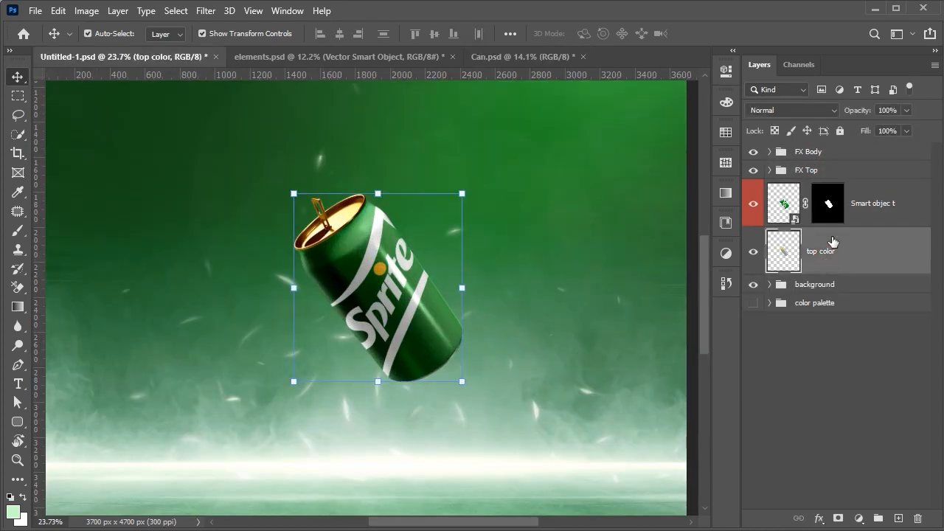
pyautogui.keyDown('shift'); pyautogui.click(824, 153); pyautogui.keyUp('shift')
pyautogui.scroll(-5, 442, 310)
pyautogui.hotkey('ctrl', 't')
pyautogui.scroll(-3, 365, 334)
pyautogui.moveTo(379, 340); pyautogui.dragTo(379, 385)
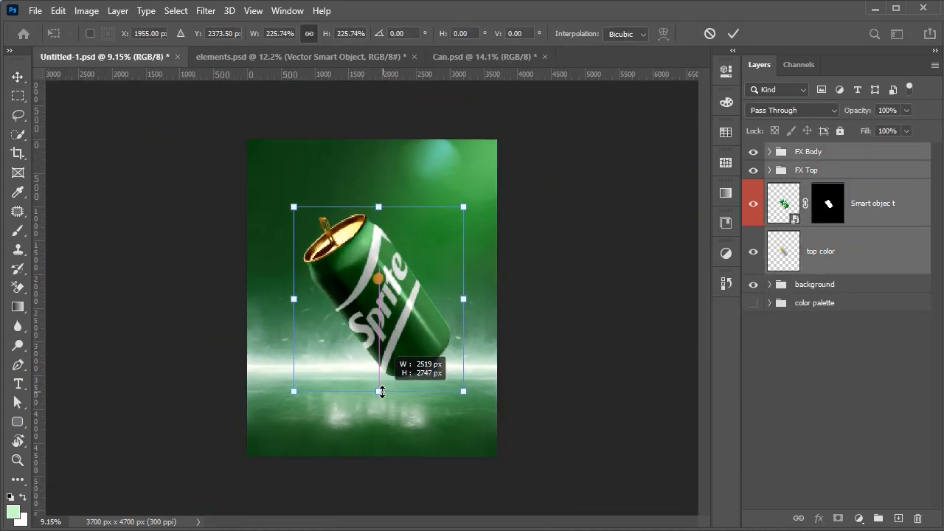
pyautogui.moveTo(387, 312); pyautogui.dragTo(376, 279)
pyautogui.moveTo(374, 187); pyautogui.dragTo(376, 182)
pyautogui.moveTo(375, 258); pyautogui.dragTo(381, 256)
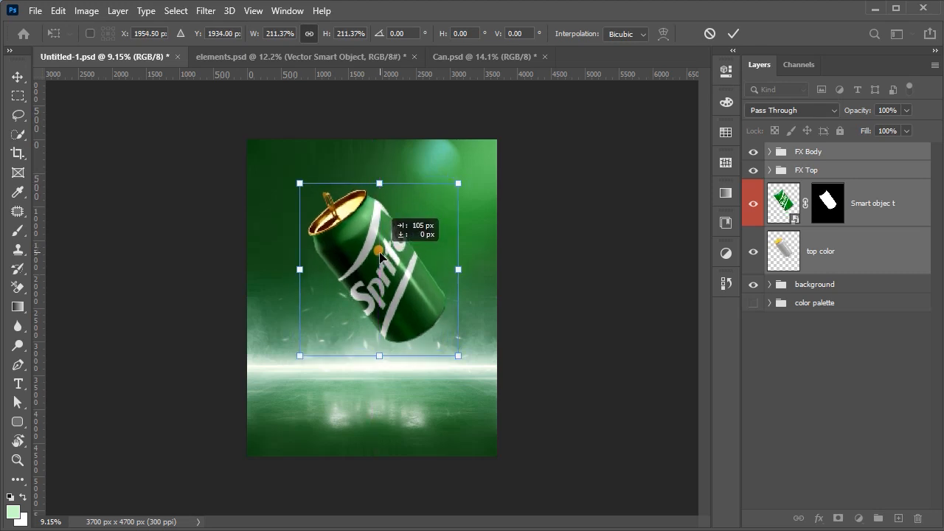
pyautogui.press('Return')
# Group the four can layers and groups as "soda can" and close Can.psd
pyautogui.click(587, 223)
pyautogui.hotkey('ctrl', '0')
pyautogui.click(833, 250)
pyautogui.keyDown('shift'); pyautogui.click(836, 153); pyautogui.keyUp('shift')
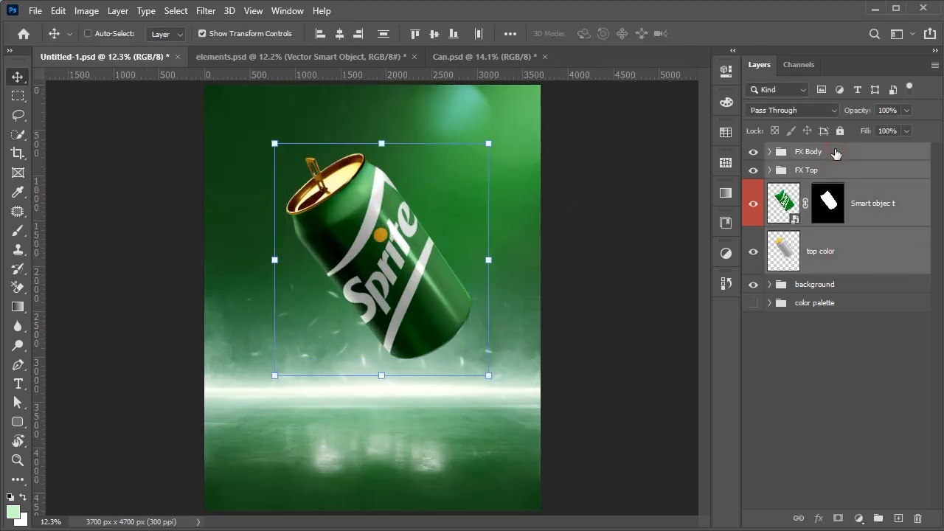
pyautogui.hotkey('ctrl', 'g')
pyautogui.doubleClick(798, 152)
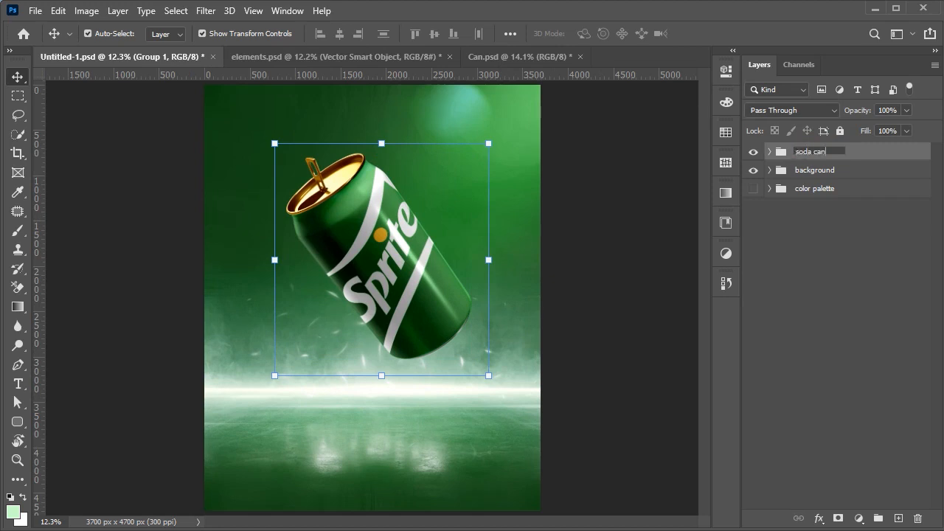
pyautogui.write('soda can')
pyautogui.press('Return')
pyautogui.click(542, 58)
pyautogui.hotkey('ctrl', 'w')
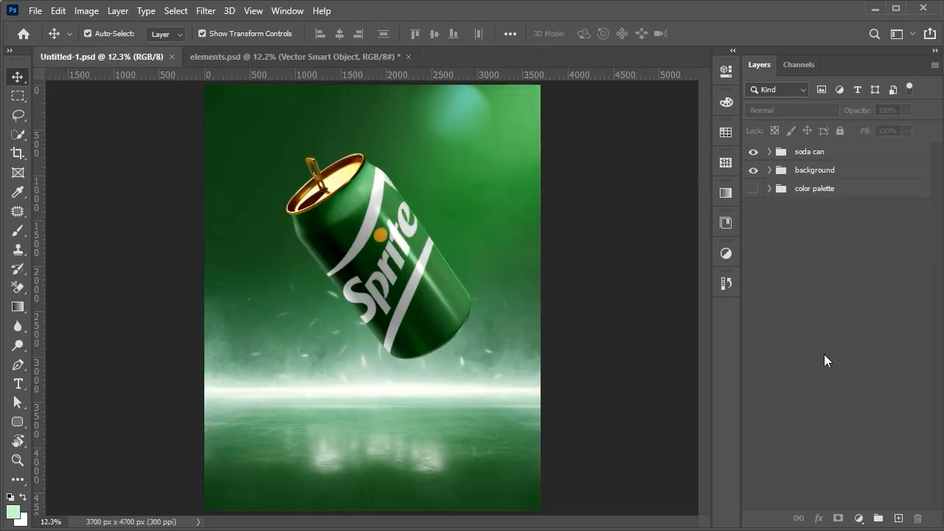
# Add a Curves adjustment clipped to the FX Body group and adjust the midtones of its RGB curve
pyautogui.click(769, 152)
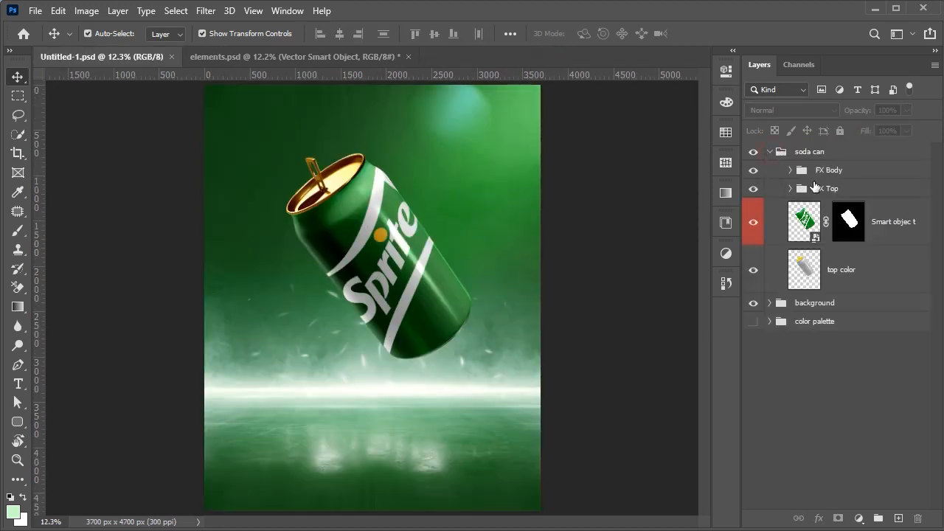
pyautogui.click(865, 178)
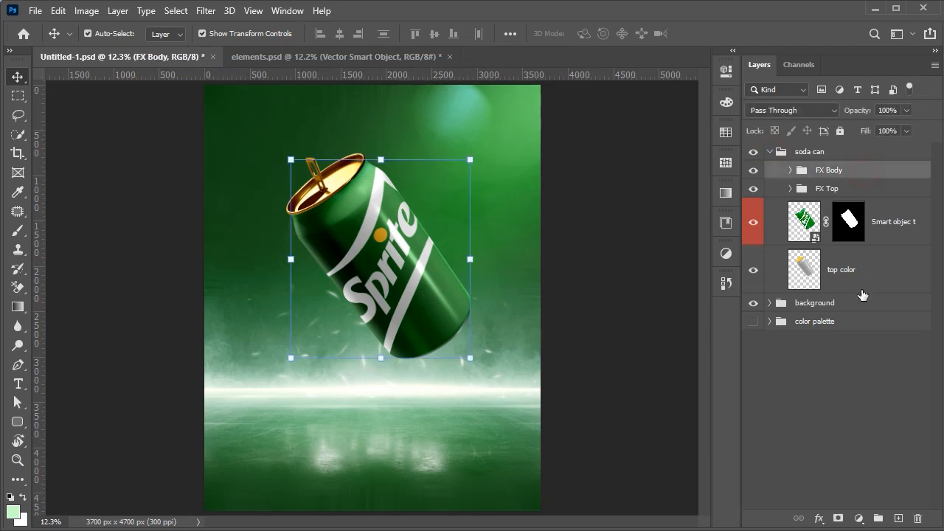
pyautogui.click(859, 519)
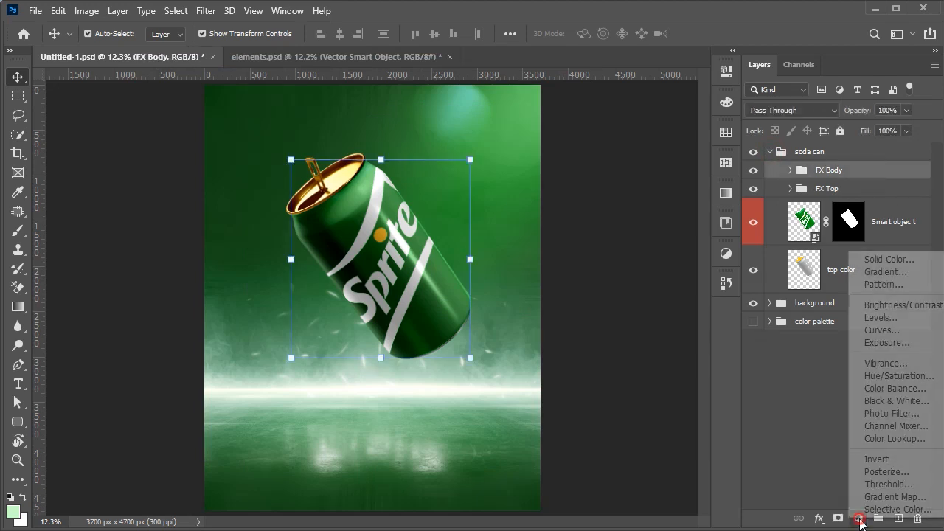
pyautogui.click(893, 331)
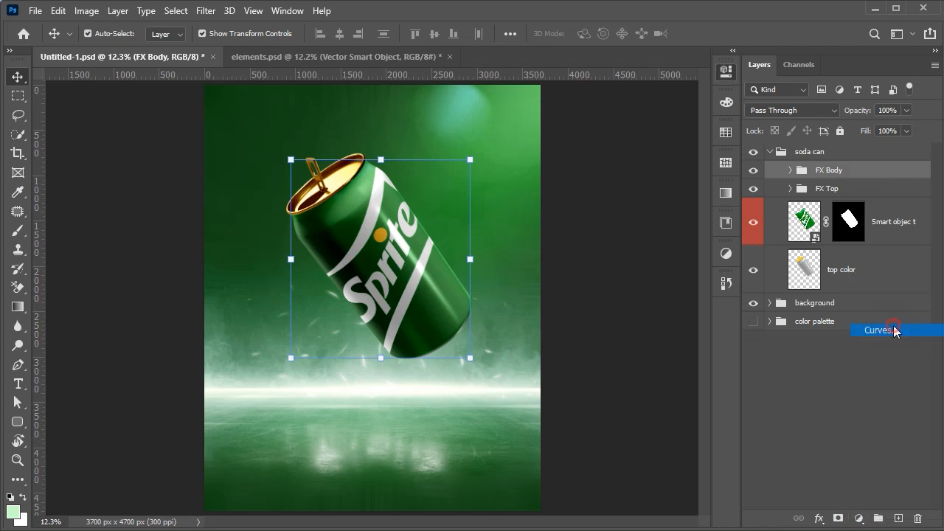
pyautogui.click(598, 317)
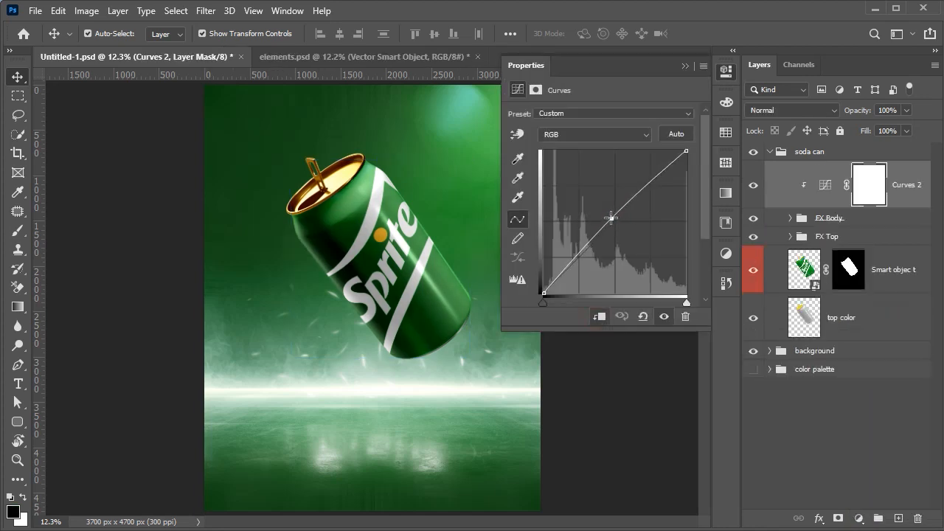
pyautogui.click(685, 66)
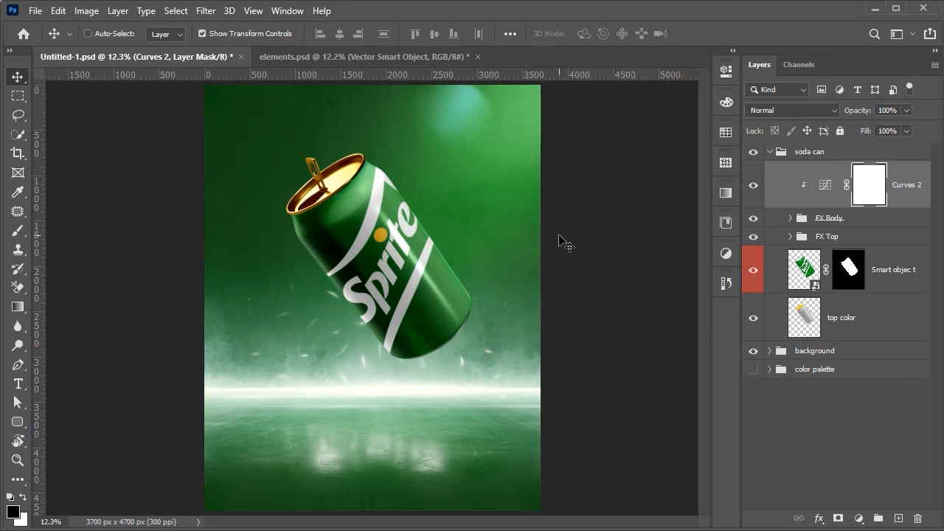
# Invert the Curves 2 mask to black and set up the brush at 600 px with 5% flow
pyautogui.hotkey('ctrl', 'i')
pyautogui.press('b')
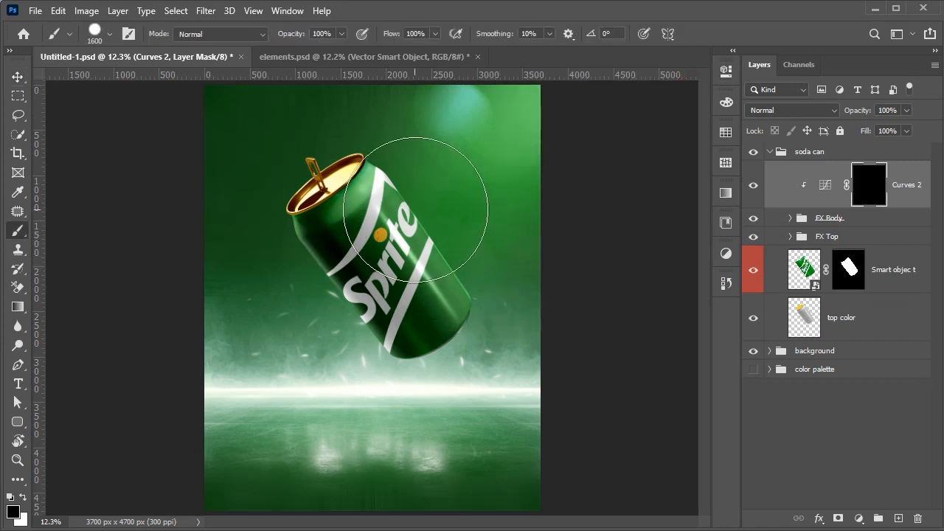
pyautogui.press('[')
pyautogui.press('[')
pyautogui.press('[')
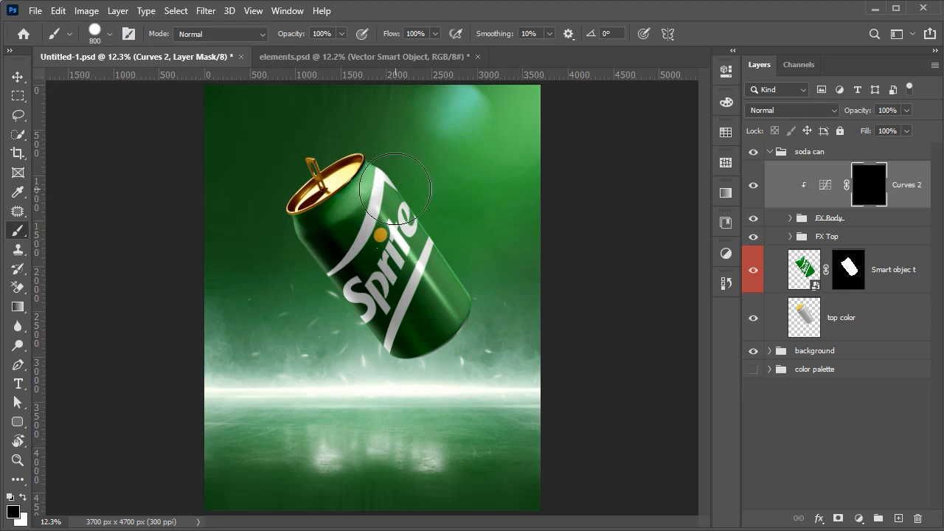
pyautogui.press('[')
pyautogui.scroll(2, 394, 189)
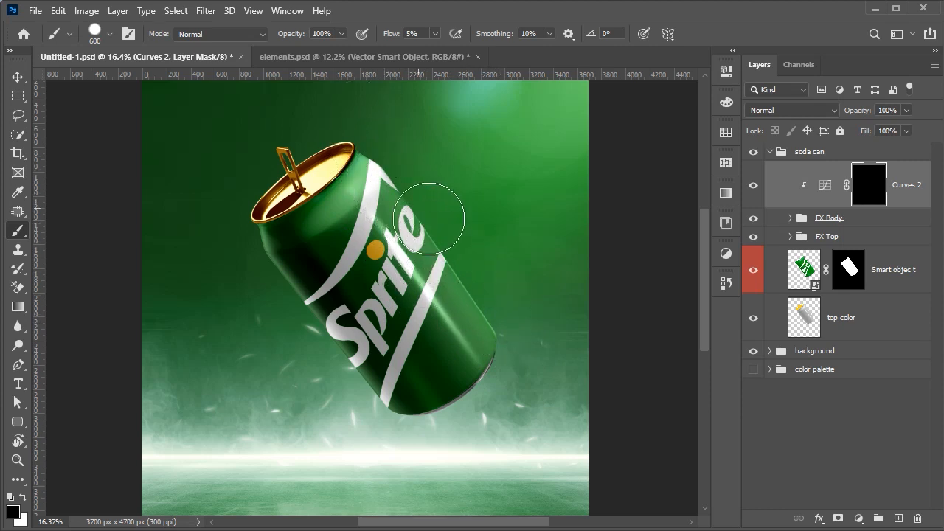
# Add a clipped Brightness/Contrast adjustment above Curves 2, set its brightness to 9 and adjust its contrast
pyautogui.click(858, 518)
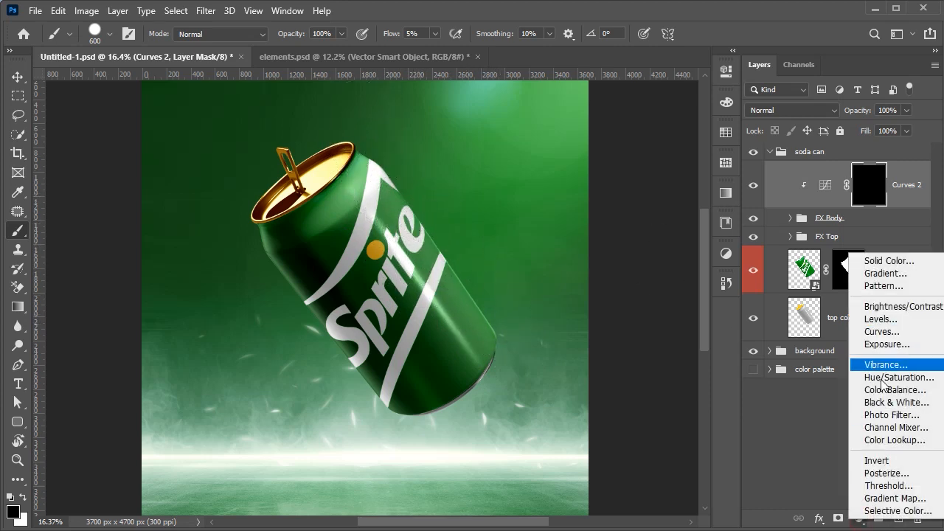
pyautogui.click(881, 307)
pyautogui.click(600, 316)
pyautogui.moveTo(602, 157); pyautogui.dragTo(580, 186)
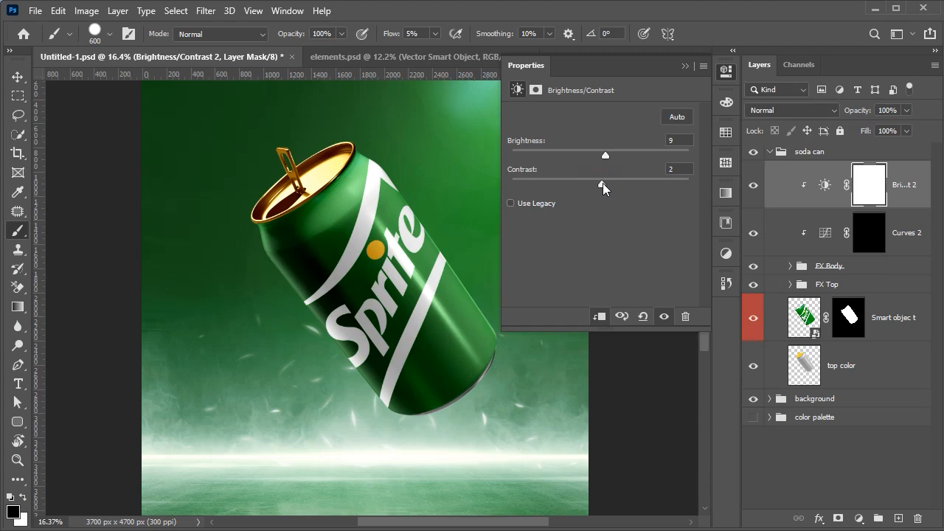
pyautogui.click(685, 66)
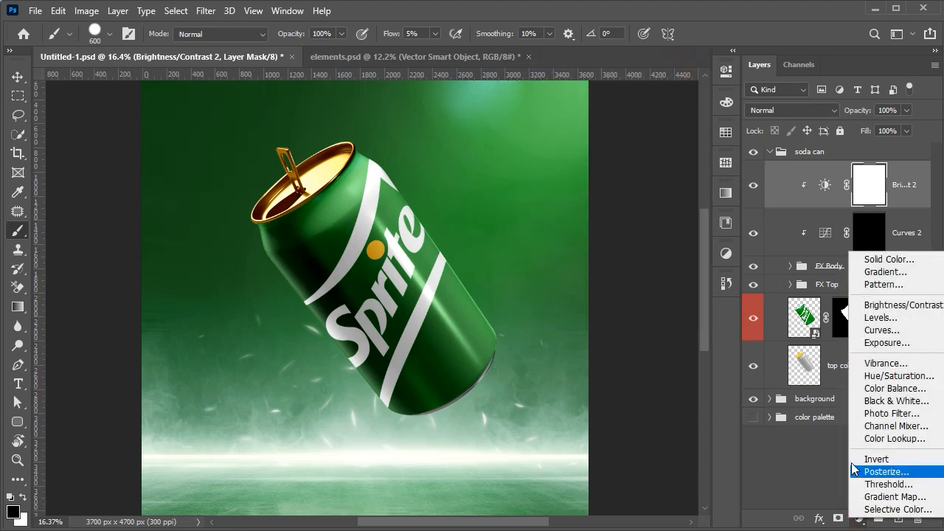
# Add a clipped Color Balance adjustment to the can, setting midtones yellow–blue to -4 and shifting midtones and shadows toward green
pyautogui.click(919, 389)
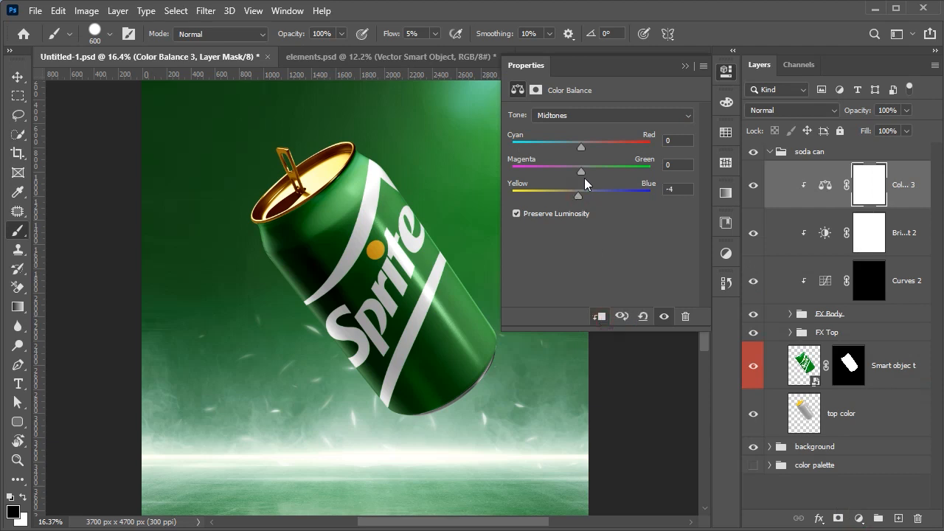
pyautogui.moveTo(582, 173); pyautogui.dragTo(585, 148)
pyautogui.click(612, 115)
pyautogui.click(553, 126)
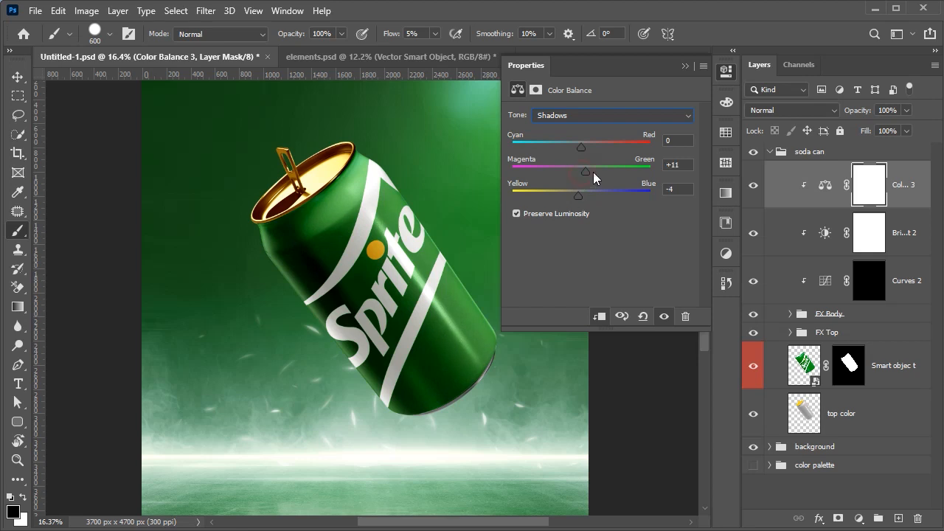
# Set the Color Balance highlights to cyan–red +4, magenta–green +6 and yellow–blue -1
pyautogui.click(582, 115)
pyautogui.click(582, 152)
pyautogui.moveTo(581, 195); pyautogui.dragTo(585, 149)
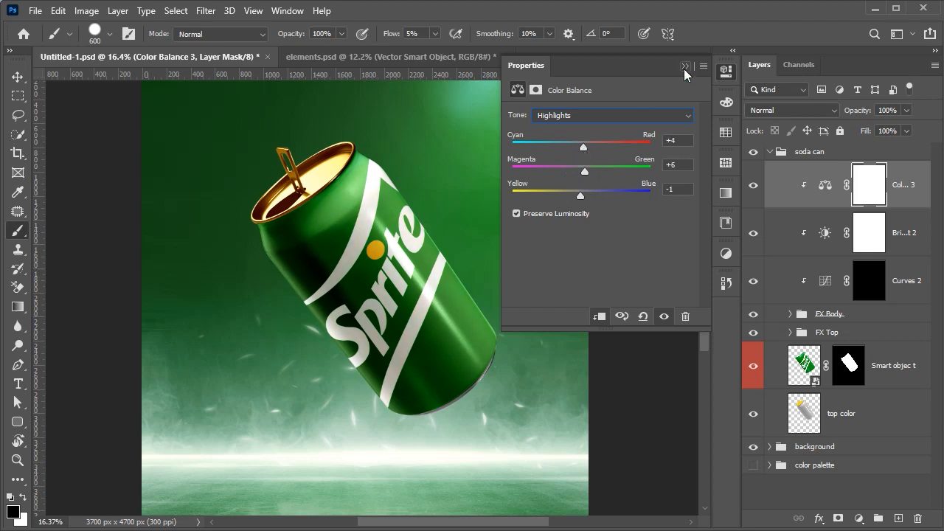
pyautogui.click(685, 66)
# Add a clipped Exposure adjustment above the Color Balance layer and raise its exposure to brighten the can
pyautogui.click(860, 520)
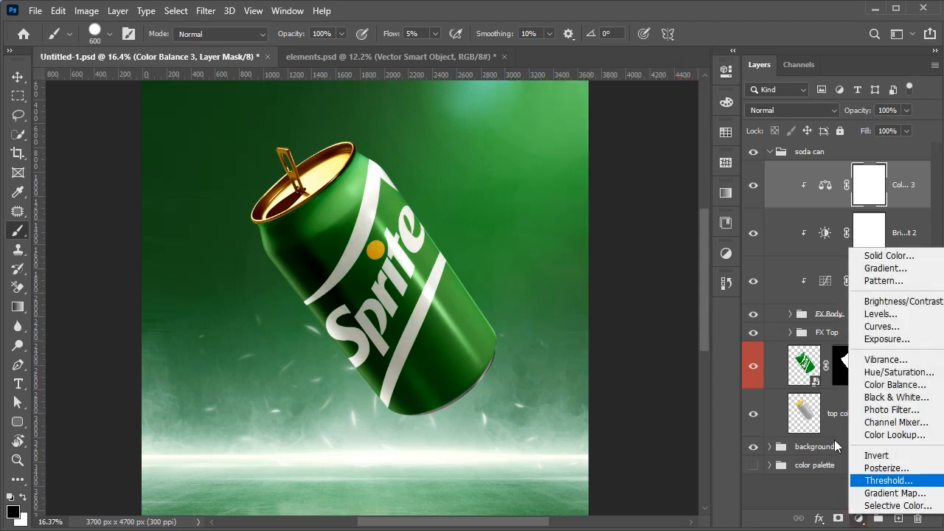
pyautogui.click(872, 339)
pyautogui.moveTo(601, 150); pyautogui.dragTo(608, 155)
pyautogui.click(684, 65)
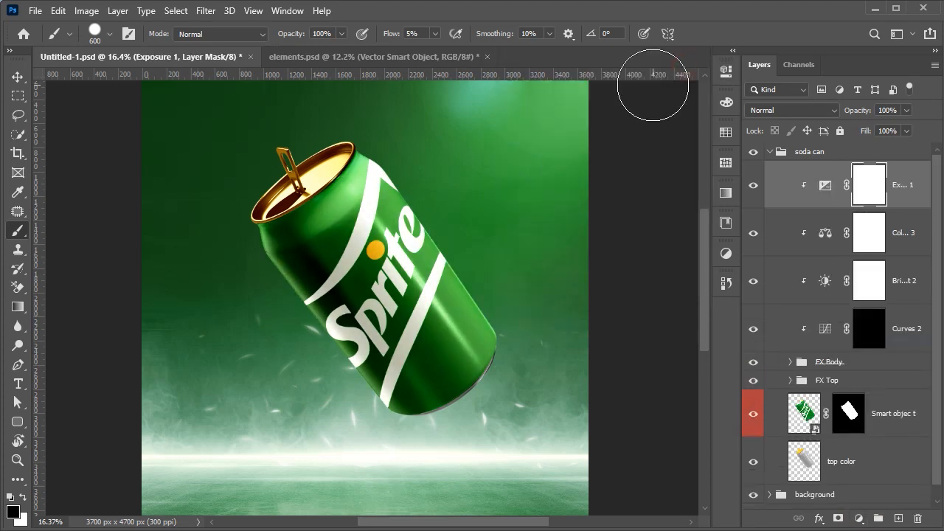
# Invert the Exposure mask and paint white with low flow along the can's right side to reveal the brightening there
pyautogui.hotkey('ctrl', 'i')
pyautogui.press('x')
pyautogui.press(']')
pyautogui.moveTo(452, 306)
pyautogui.mouseDown()
pyautogui.moveTo(438, 247)
pyautogui.moveTo(397, 231)
pyautogui.moveTo(447, 305)
pyautogui.moveTo(404, 204)
pyautogui.moveTo(374, 162)
pyautogui.mouseUp()
pyautogui.press('[')
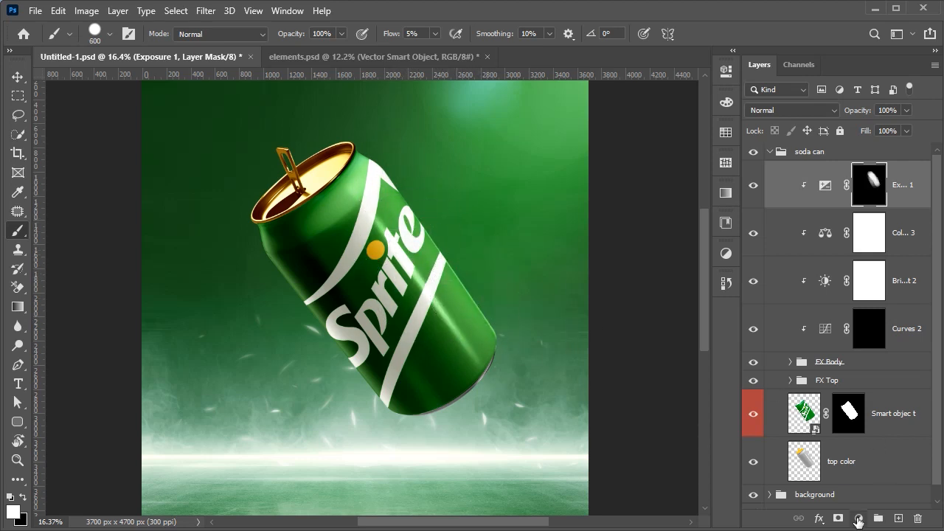
# Add a clipped Levels adjustment that lightens the can's midtones and compare the can with and without it
pyautogui.click(859, 519)
pyautogui.click(888, 318)
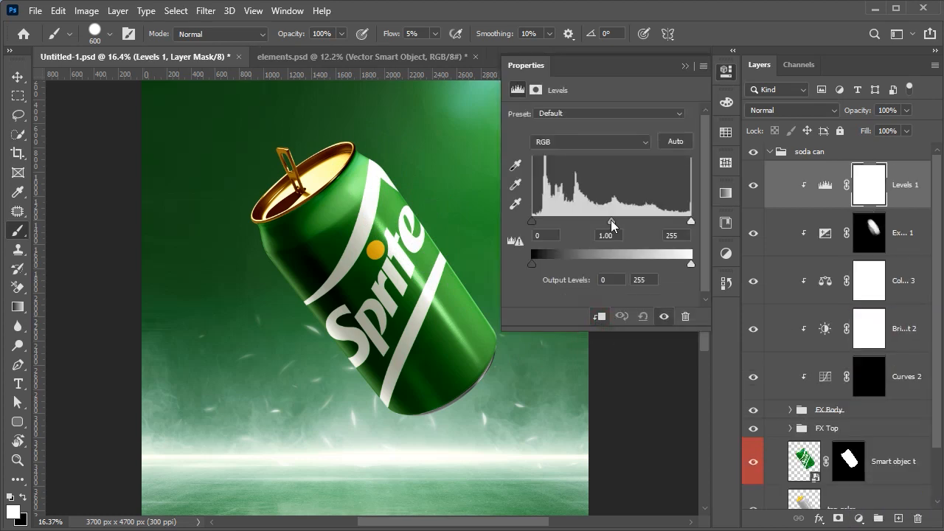
pyautogui.moveTo(529, 264)
pyautogui.mouseDown()
pyautogui.moveTo(564, 273)
pyautogui.moveTo(528, 270)
pyautogui.mouseUp()
pyautogui.moveTo(611, 224)
pyautogui.mouseDown()
pyautogui.moveTo(588, 224)
pyautogui.moveTo(601, 224)
pyautogui.mouseUp()
pyautogui.moveTo(533, 223)
pyautogui.mouseDown()
pyautogui.moveTo(545, 223)
pyautogui.moveTo(530, 223)
pyautogui.mouseUp()
pyautogui.moveTo(690, 222)
pyautogui.mouseDown()
pyautogui.moveTo(674, 223)
pyautogui.moveTo(691, 222)
pyautogui.mouseUp()
pyautogui.moveTo(600, 223)
pyautogui.mouseDown()
pyautogui.moveTo(618, 222)
pyautogui.moveTo(598, 223)
pyautogui.mouseUp()
pyautogui.click(685, 66)
pyautogui.click(753, 186)
pyautogui.click(753, 186)
pyautogui.click(753, 185)
pyautogui.click(753, 186)
# Invert the Levels mask and paint white along the can's left side, comparing the result with the layer hidden
pyautogui.hotkey('ctrl', 'i')
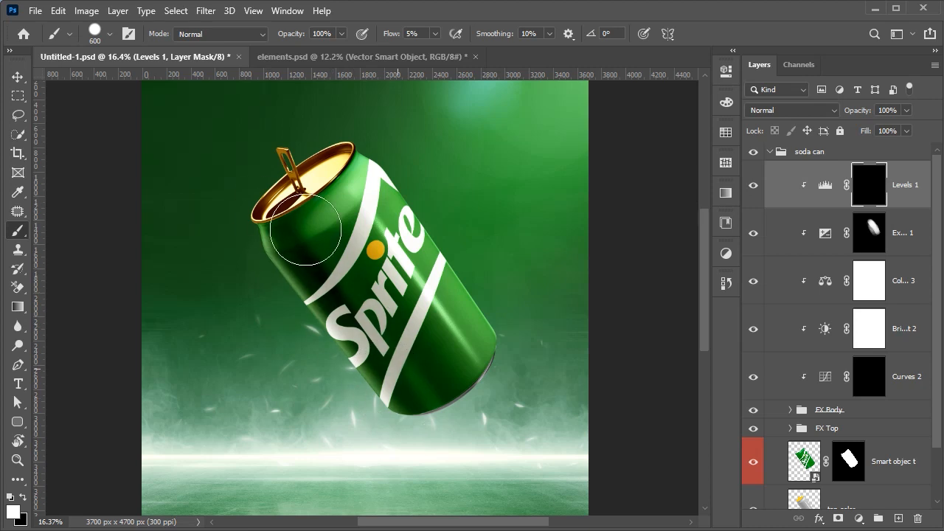
pyautogui.moveTo(415, 425); pyautogui.dragTo(415, 427)
pyautogui.click(753, 188)
pyautogui.click(754, 188)
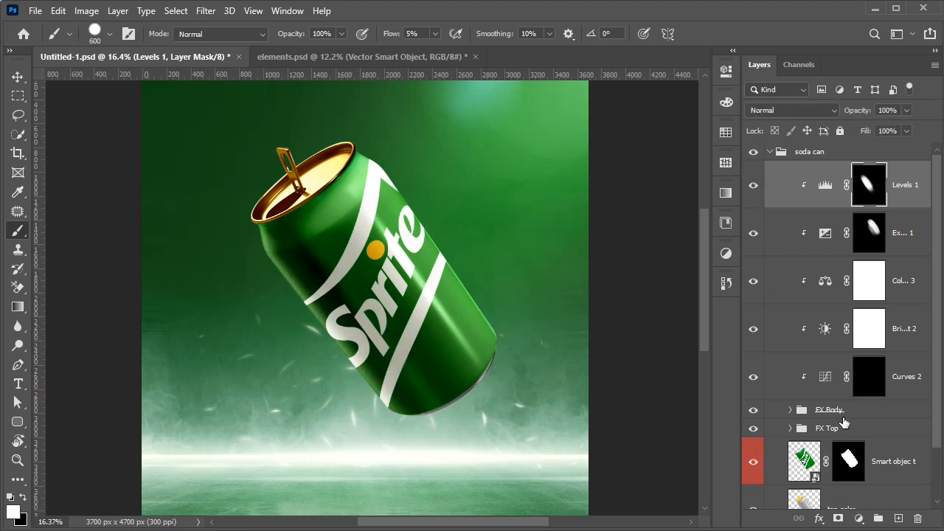
# Compare the can with the smart object layer and then the FX Body group hidden and shown
pyautogui.click(753, 464)
pyautogui.click(753, 467)
pyautogui.click(754, 411)
pyautogui.click(754, 412)
# In the FX Body group's Blend If settings, split the Underlying Layer range to 26/85 for shadows and 162/234 for highlights
pyautogui.click(842, 412)
pyautogui.click(818, 519)
pyautogui.click(841, 379)
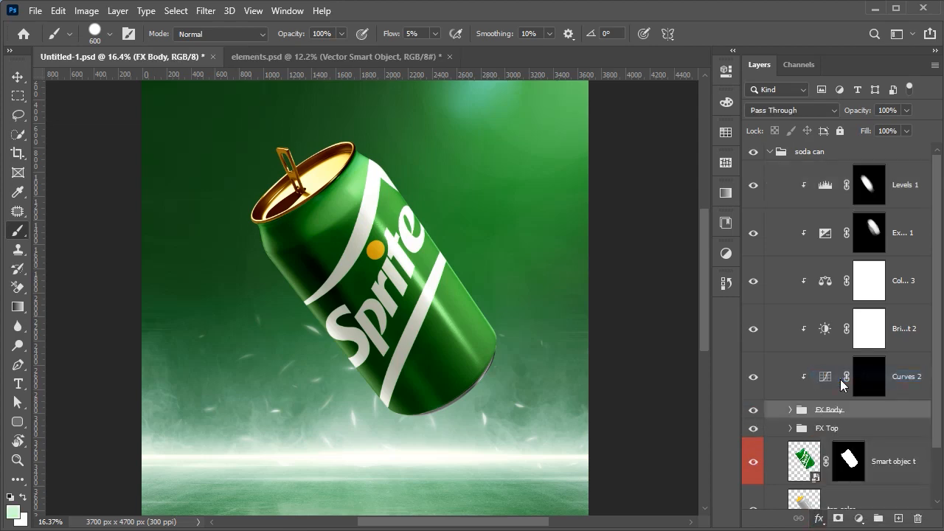
pyautogui.moveTo(686, 37); pyautogui.dragTo(596, 23)
pyautogui.moveTo(292, 207); pyautogui.dragTo(108, 199)
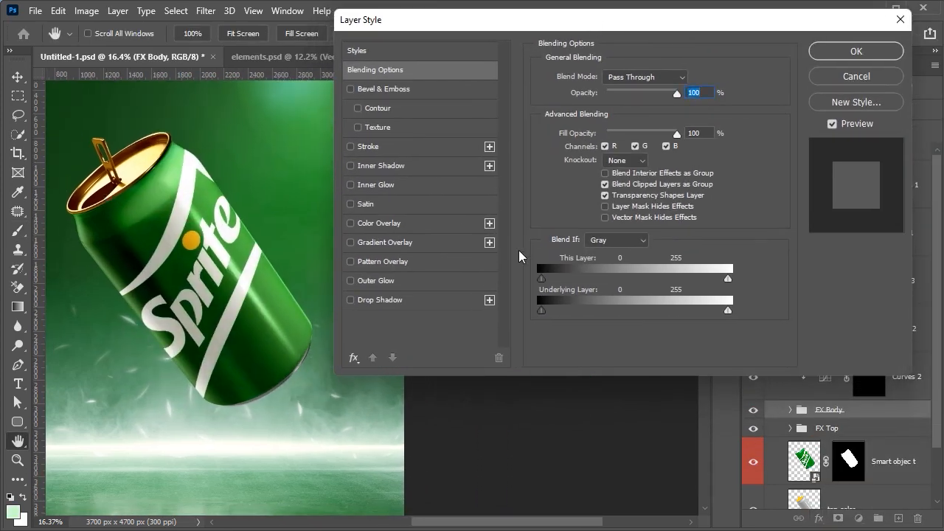
pyautogui.moveTo(543, 312); pyautogui.dragTo(606, 314)
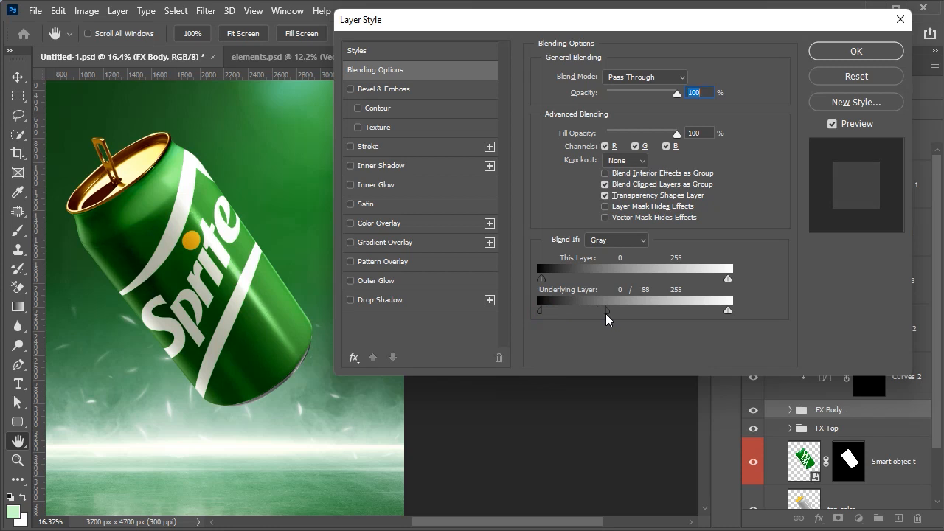
pyautogui.moveTo(541, 310); pyautogui.dragTo(564, 311)
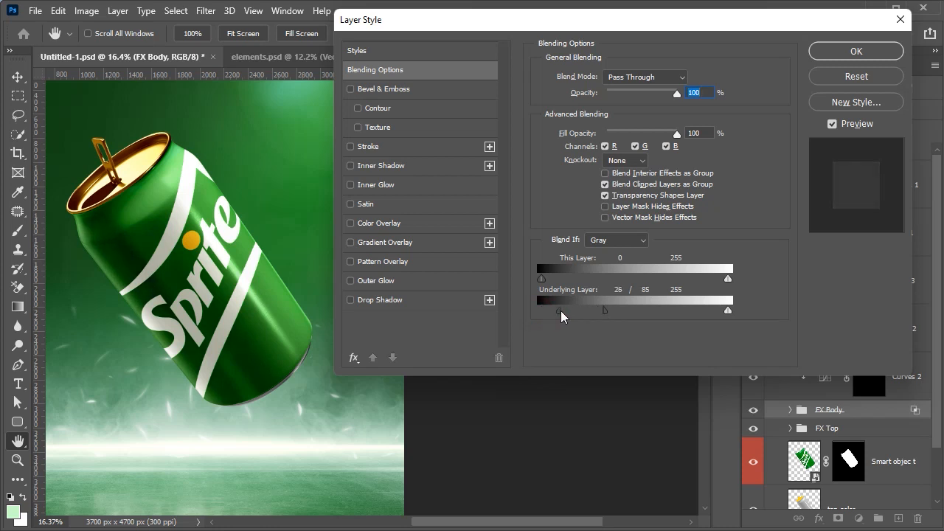
pyautogui.moveTo(728, 310); pyautogui.dragTo(658, 310)
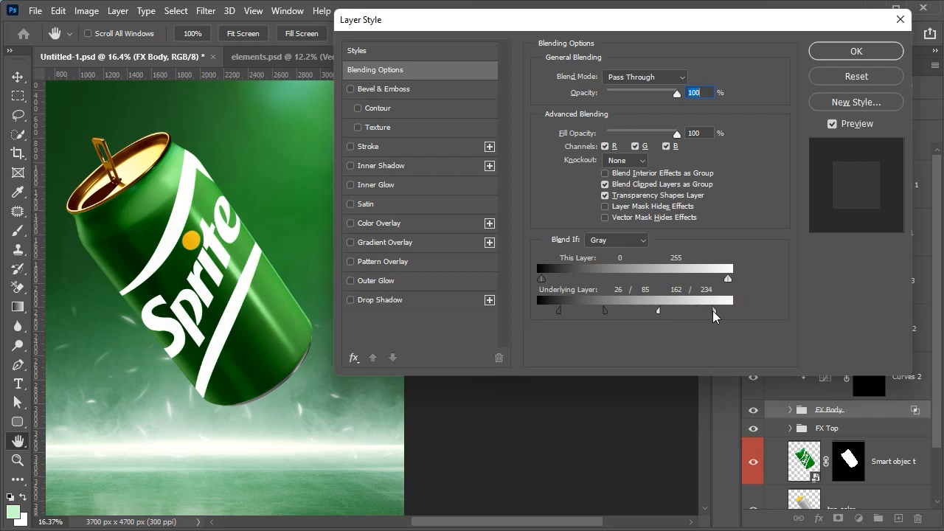
pyautogui.click(852, 51)
# Add a clipped Selective Color adjustment above Levels 1 with Neutrals at Cyan +3, Magenta -7, Yellow +6 and Black +2
pyautogui.press('b')
pyautogui.scroll(-3, 291, 276)
pyautogui.click(871, 186)
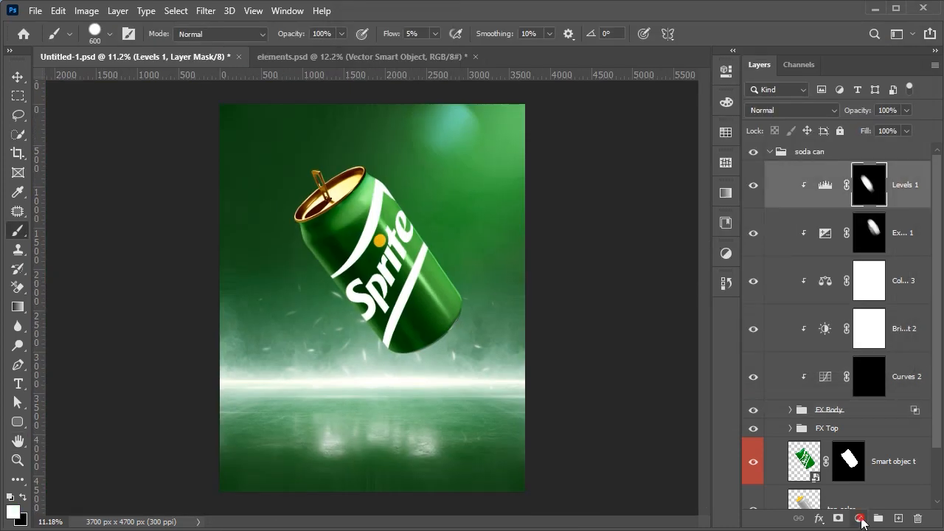
pyautogui.click(859, 518)
pyautogui.click(873, 508)
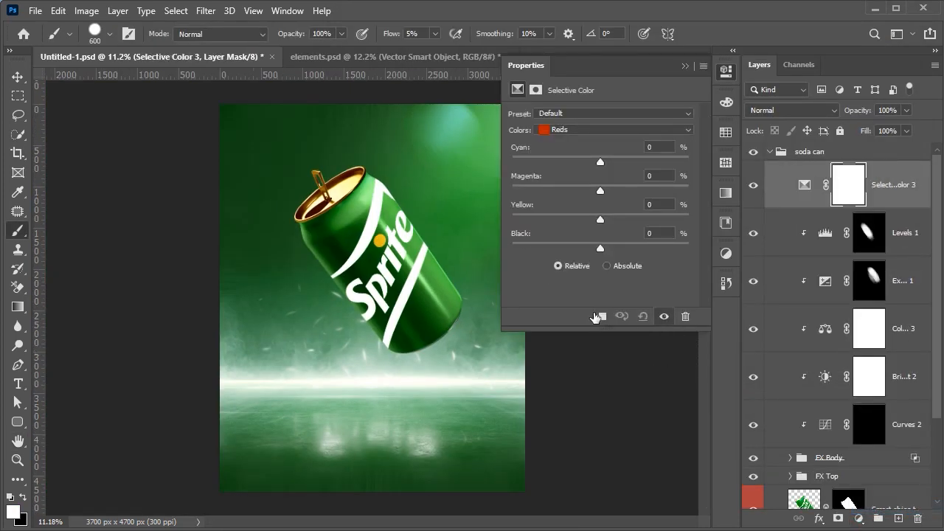
pyautogui.click(568, 132)
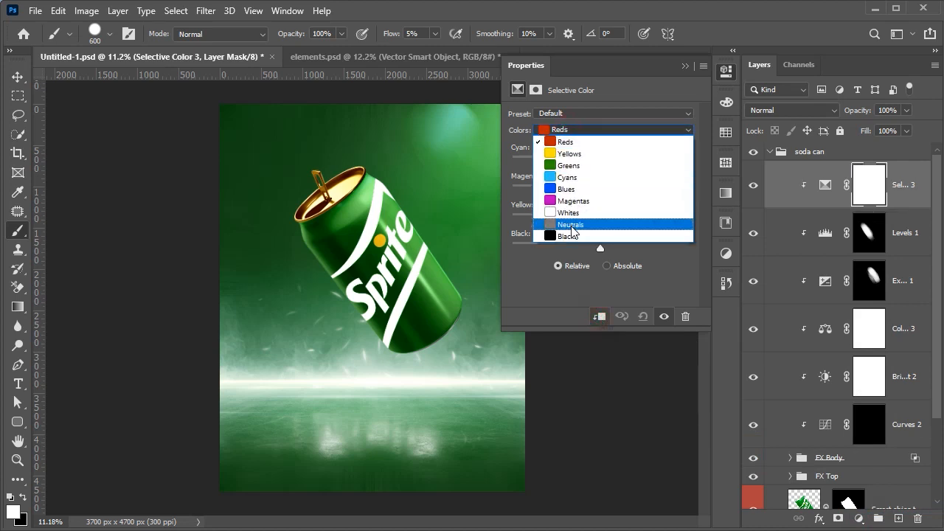
pyautogui.click(583, 219)
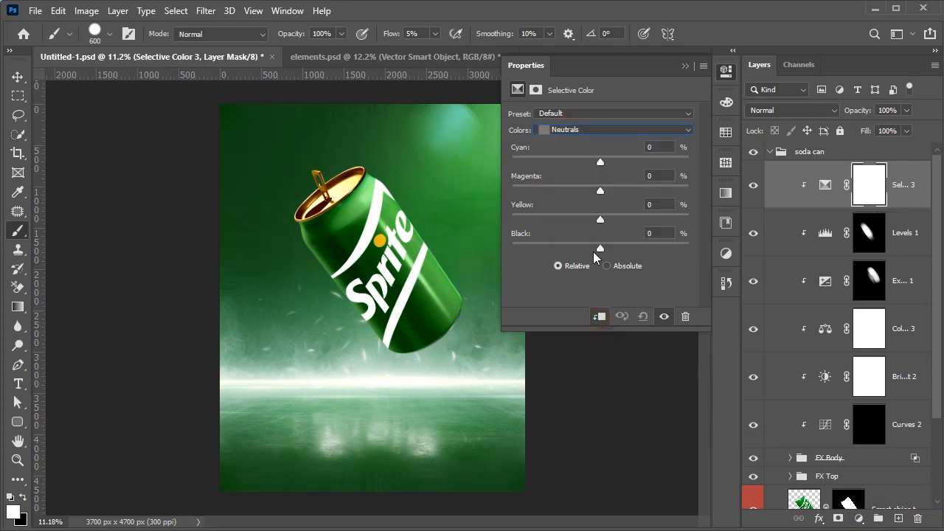
pyautogui.moveTo(602, 248)
pyautogui.mouseDown()
pyautogui.moveTo(613, 248)
pyautogui.moveTo(602, 248)
pyautogui.mouseUp()
pyautogui.moveTo(600, 219); pyautogui.dragTo(605, 219)
pyautogui.moveTo(600, 190); pyautogui.dragTo(590, 191)
pyautogui.click(599, 166)
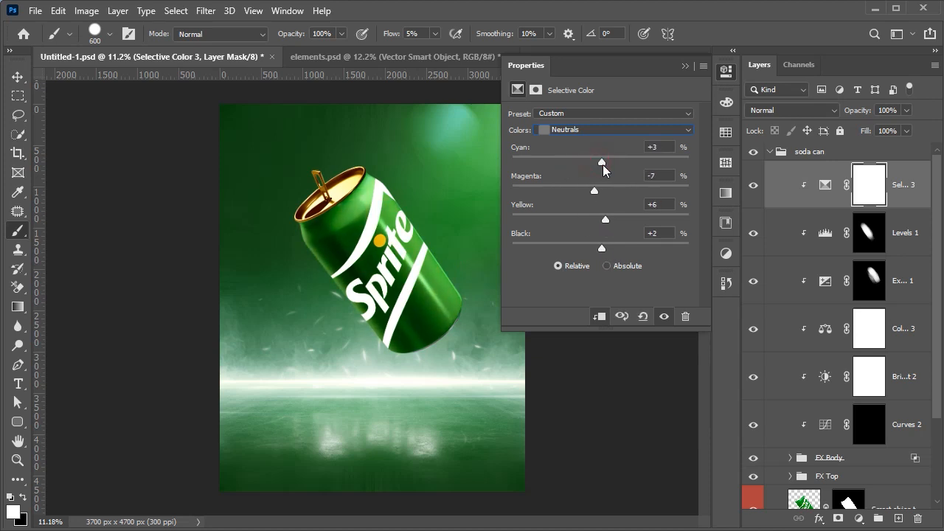
pyautogui.click(684, 66)
# Add a clipped Curves adjustment above the Selective Color layer and raise the middle of the RGB curve slightly
pyautogui.scroll(2, 347, 236)
pyautogui.click(859, 519)
pyautogui.click(878, 333)
pyautogui.click(612, 217)
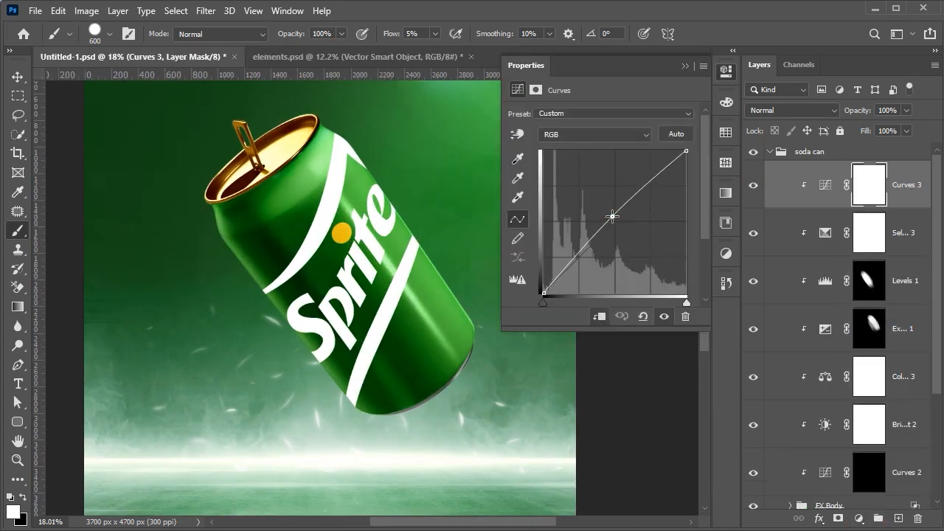
pyautogui.click(687, 67)
# Invert the Curves 3 mask and paint white with a smaller brush along the can's right side, comparing with the layer hidden
pyautogui.hotkey('ctrl', 'i')
pyautogui.moveTo(345, 189); pyautogui.dragTo(326, 221)
pyautogui.press('[')
pyautogui.press('[')
pyautogui.moveTo(335, 179); pyautogui.dragTo(368, 223)
pyautogui.moveTo(427, 299)
pyautogui.mouseDown()
pyautogui.moveTo(456, 348)
pyautogui.moveTo(347, 194)
pyautogui.moveTo(343, 244)
pyautogui.moveTo(328, 239)
pyautogui.moveTo(368, 270)
pyautogui.mouseUp()
pyautogui.scroll(-5, 470, 319)
pyautogui.click(753, 188)
pyautogui.click(753, 188)
# Add a clipped Color Lookup adjustment with a 3DLUT preset to the can and lower the layer's opacity
pyautogui.scroll(3, 410, 313)
pyautogui.click(858, 519)
pyautogui.click(891, 443)
pyautogui.scroll(-6, 617, 118)
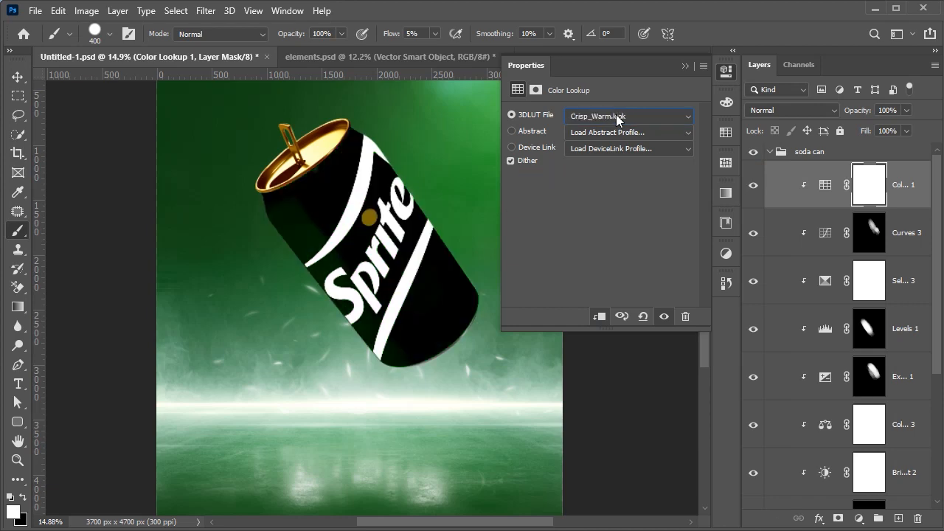
pyautogui.click(753, 190)
pyautogui.click(753, 189)
pyautogui.moveTo(858, 112); pyautogui.dragTo(736, 112)
pyautogui.click(686, 65)
# Add another clipped Curves adjustment above the Color Lookup layer and pull the midtones down to darken the can
pyautogui.click(859, 519)
pyautogui.click(881, 336)
pyautogui.moveTo(623, 213); pyautogui.dragTo(626, 225)
pyautogui.click(685, 67)
# Invert the Curves 4 mask and paint white with resized soft brushes over the can's left and lower areas to reveal the darkening
pyautogui.hotkey('ctrl', 'i')
pyautogui.press('[')
pyautogui.press('[')
pyautogui.press('[')
pyautogui.press('[')
pyautogui.press('p')
pyautogui.press('b')
pyautogui.press(']')
pyautogui.press(']')
pyautogui.press(']')
pyautogui.press(']')
pyautogui.press(']')
pyautogui.press(']')
pyautogui.press(']')
pyautogui.press(']')
pyautogui.press(']')
pyautogui.press(']')
pyautogui.moveTo(347, 308); pyautogui.dragTo(296, 237)
pyautogui.press('[')
pyautogui.press('[')
pyautogui.press('[')
pyautogui.press('[')
pyautogui.click(421, 316)
pyautogui.click(754, 187)
# Add a clipped Exposure adjustment above Curves 4 with the exposure set to +0.50
pyautogui.click(858, 518)
pyautogui.click(880, 339)
pyautogui.moveTo(599, 150); pyautogui.dragTo(607, 150)
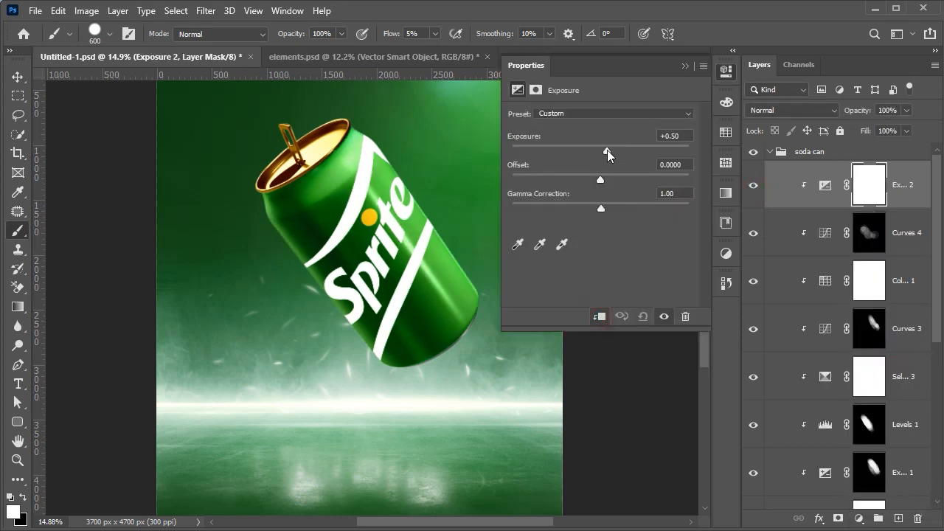
pyautogui.click(684, 67)
# Invert the Exposure 2 mask and paint white across the can's upper middle, comparing the result with the layer hidden
pyautogui.hotkey('ctrl', 'i')
pyautogui.moveTo(349, 251)
pyautogui.mouseDown()
pyautogui.moveTo(398, 303)
pyautogui.moveTo(318, 196)
pyautogui.moveTo(391, 214)
pyautogui.mouseUp()
pyautogui.click(754, 188)
pyautogui.click(755, 188)
# Raise the lower shadow limit of FX Body's Underlying Layer blend range and save the document
pyautogui.scroll(-6, 539, 228)
pyautogui.press('v')
pyautogui.click(583, 248)
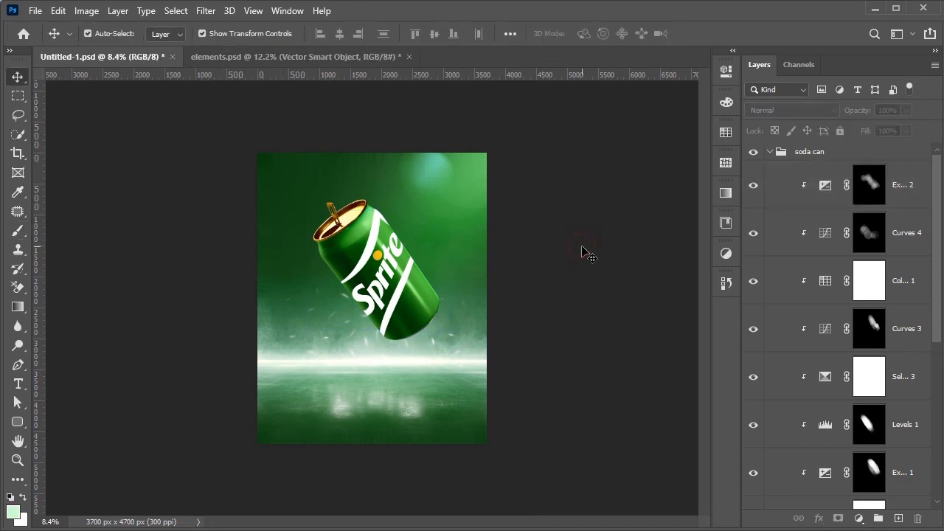
pyautogui.scroll(4, 584, 248)
pyautogui.scroll(-5, 857, 362)
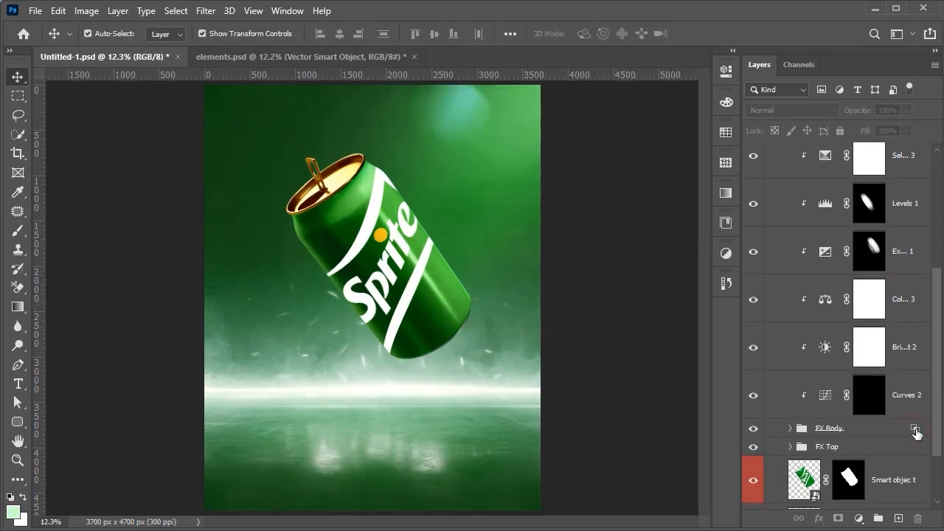
pyautogui.doubleClick(916, 433)
pyautogui.moveTo(561, 310); pyautogui.dragTo(574, 310)
pyautogui.click(853, 54)
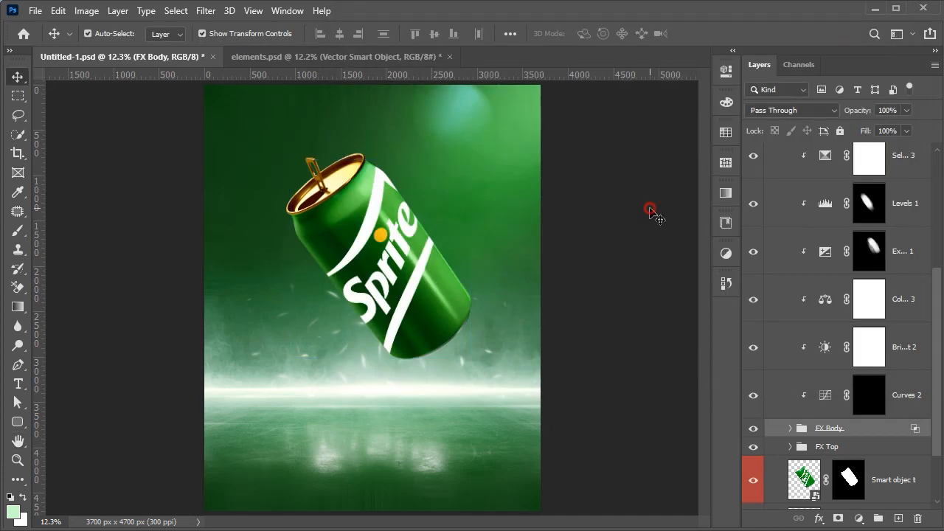
pyautogui.keyDown('ctrl'); pyautogui.click(668, 309); pyautogui.keyUp('ctrl')
pyautogui.hotkey('ctrl', 's')
pyautogui.scroll(5, 775, 185)
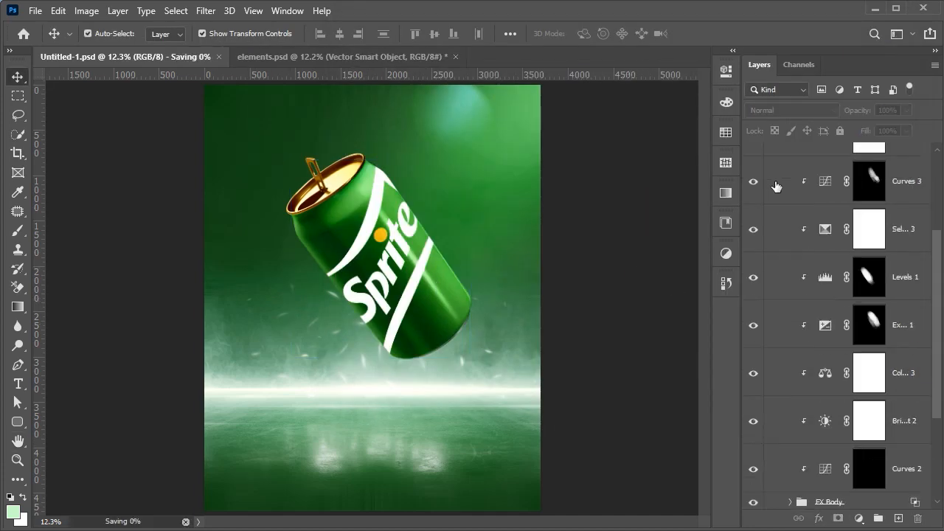
pyautogui.click(770, 152)
pyautogui.click(770, 152)
pyautogui.click(857, 187)
pyautogui.click(858, 518)
pyautogui.click(885, 508)
pyautogui.moveTo(600, 219); pyautogui.dragTo(651, 219)
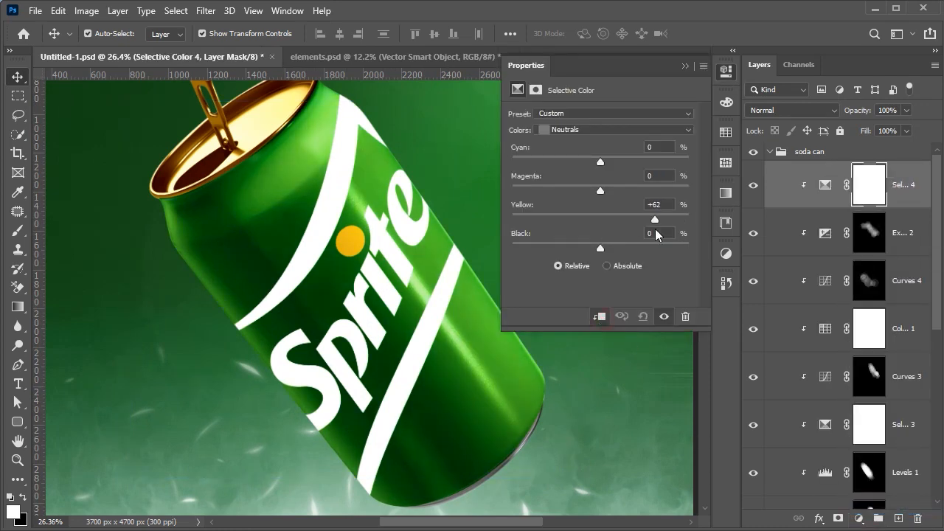
pyautogui.click(685, 66)
pyautogui.click(896, 181)
pyautogui.press('Delete')
# Add a clipped Color Balance adjustment above Exposure 2, shifting the midtones toward yellow and tuning the highlights
pyautogui.click(859, 518)
pyautogui.click(890, 391)
pyautogui.click(601, 317)
pyautogui.moveTo(581, 196); pyautogui.dragTo(557, 196)
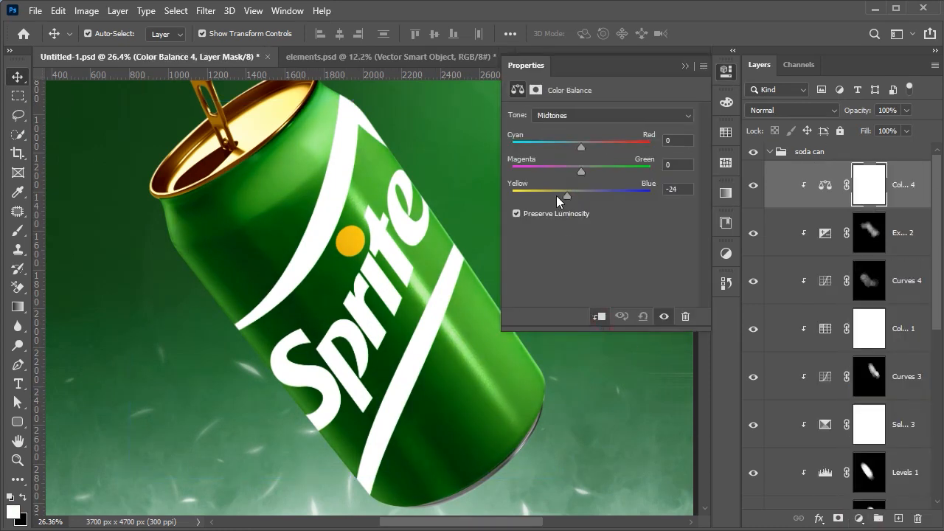
pyautogui.click(612, 115)
pyautogui.click(561, 151)
pyautogui.click(685, 67)
# Invert the Color Balance 4 mask and set the brush flow to 30%
pyautogui.click(873, 184)
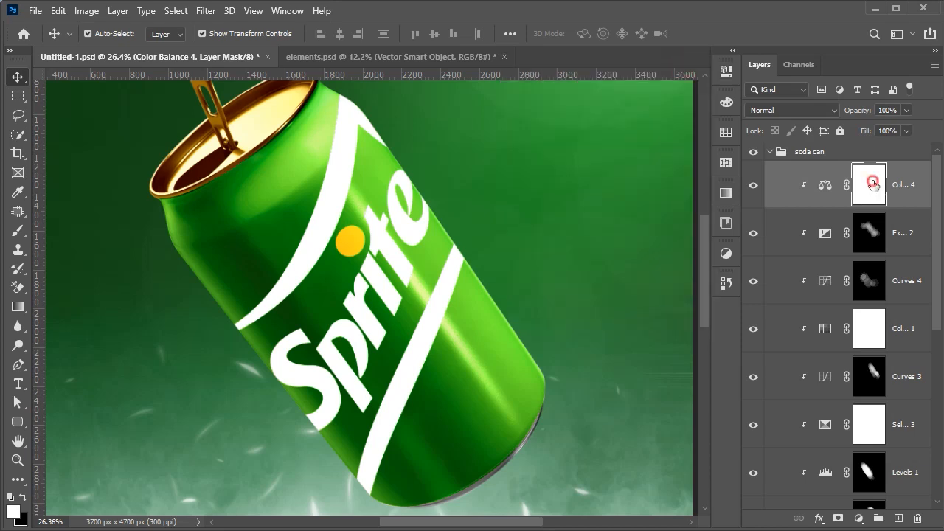
pyautogui.hotkey('ctrl', 'i')
pyautogui.press('b')
pyautogui.scroll(3, 346, 250)
pyautogui.click(386, 37)
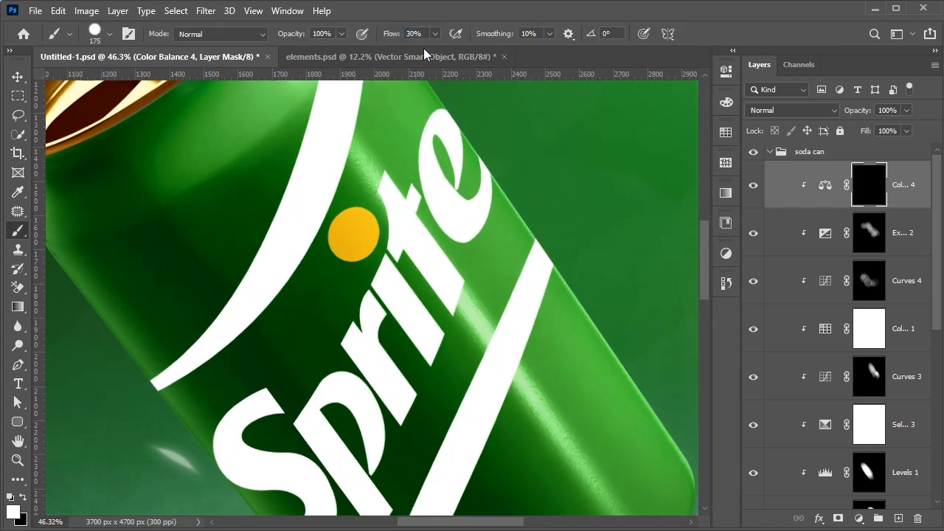
pyautogui.scroll(3, 367, 245)
pyautogui.press('[')
pyautogui.click(343, 225)
pyautogui.hotkey('ctrl', 'z')
# Adjust the brush settings and paint white on the Color Balance 4 mask over the logo's yellow dot
pyautogui.click(94, 34)
pyautogui.click(66, 92)
pyautogui.click(405, 4)
pyautogui.click(340, 226)
pyautogui.press(']')
pyautogui.click(347, 221)
pyautogui.press(']')
pyautogui.press(']')
pyautogui.click(343, 225)
pyautogui.scroll(-6, 517, 285)
pyautogui.scroll(-4, 601, 285)
pyautogui.press('v')
pyautogui.click(605, 232)
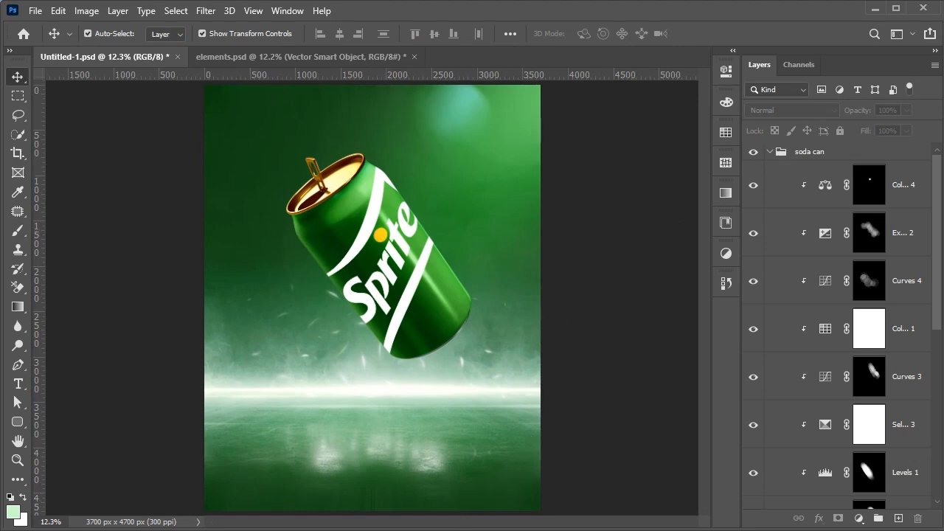
# Open top-view-water-texture-wallpaper.jpg as its own document from the file browser and unlock its Background layer
pyautogui.hotkey('alt', 'Tab')
pyautogui.click(614, 321)
pyautogui.moveTo(613, 322); pyautogui.dragTo(399, 56)
pyautogui.moveTo(459, 218); pyautogui.dragTo(461, 215)
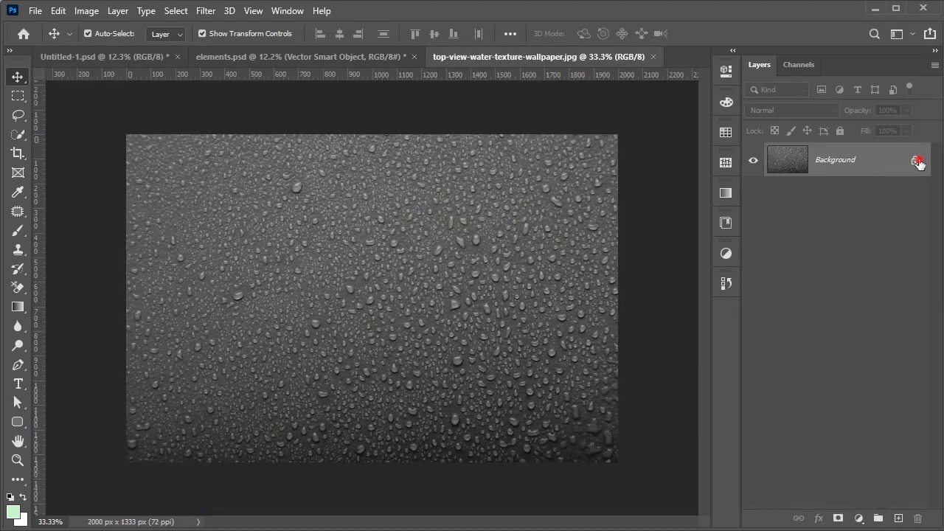
pyautogui.click(917, 164)
# Bring the water-drop texture into the poster document and scale it to about 167% so it covers the can
pyautogui.scroll(-2, 384, 287)
pyautogui.moveTo(384, 286); pyautogui.dragTo(401, 267)
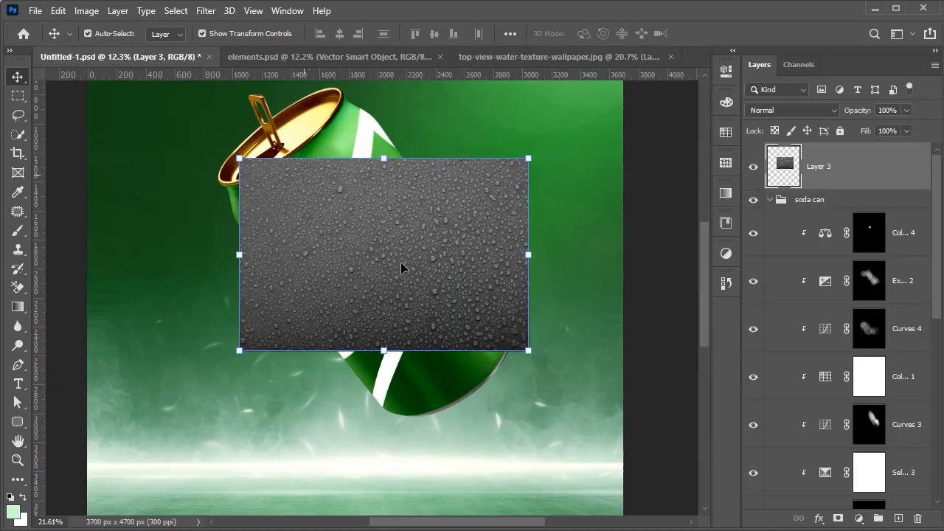
pyautogui.moveTo(385, 357); pyautogui.dragTo(383, 417)
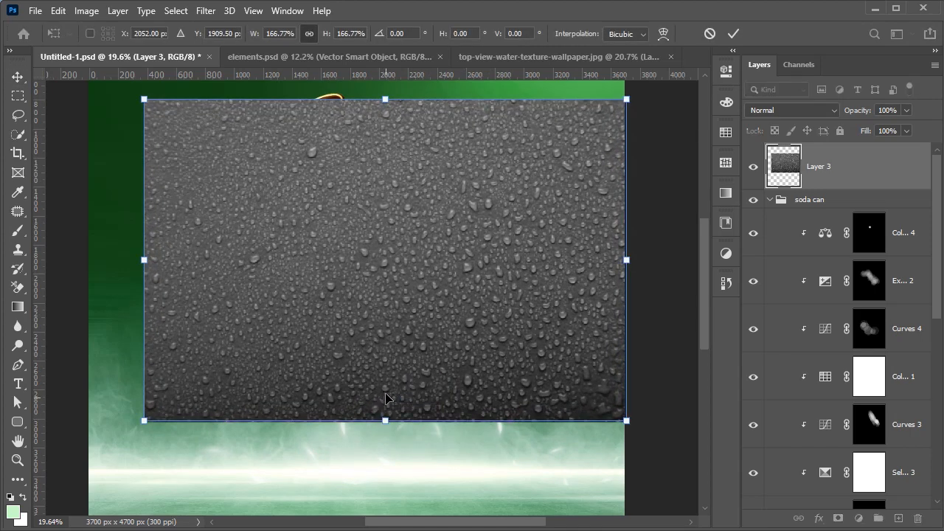
pyautogui.press('Return')
# Move the water texture layer to the top of the soda can group, clip it to the can and blend it with Soft Light
pyautogui.moveTo(826, 166); pyautogui.dragTo(840, 212)
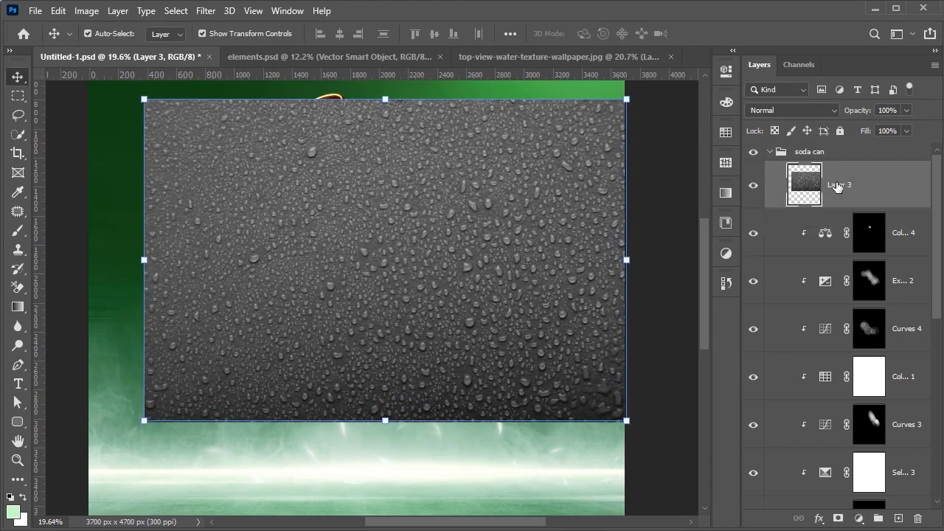
pyautogui.rightClick(837, 186)
pyautogui.click(671, 285)
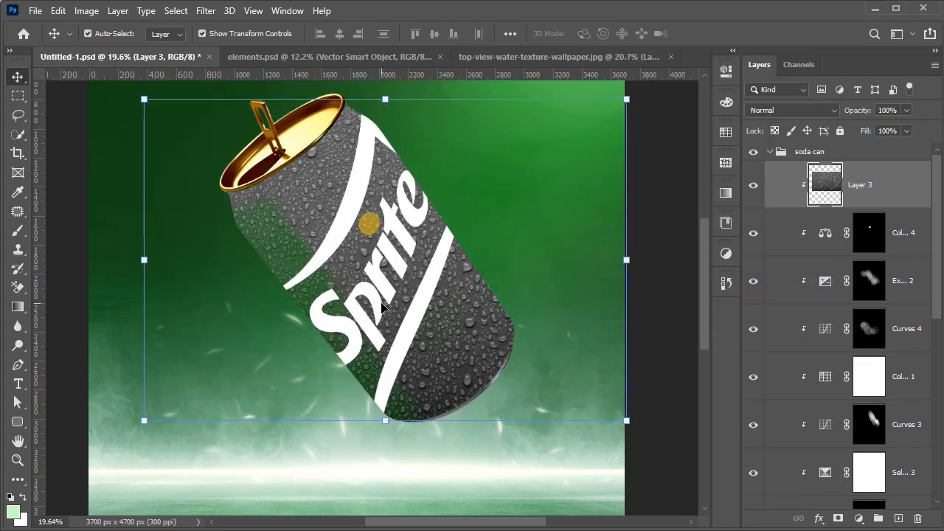
pyautogui.click(793, 110)
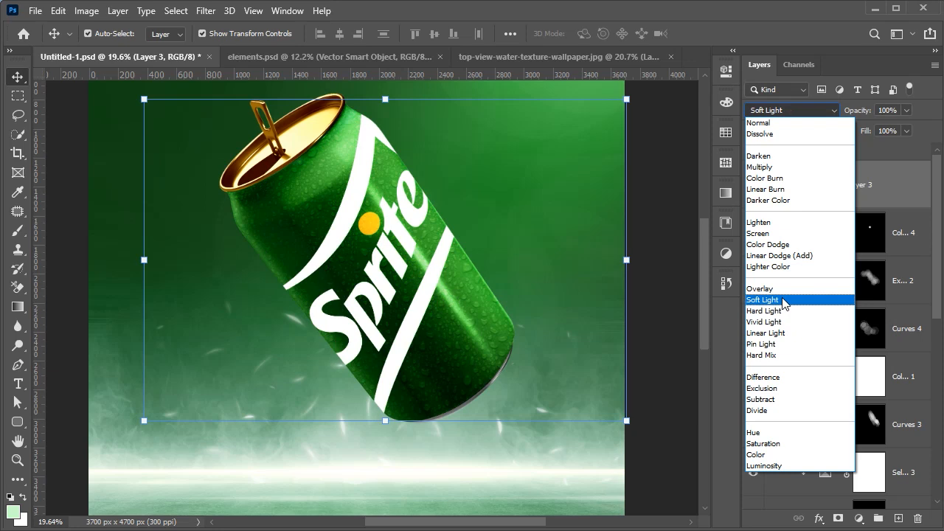
pyautogui.click(770, 299)
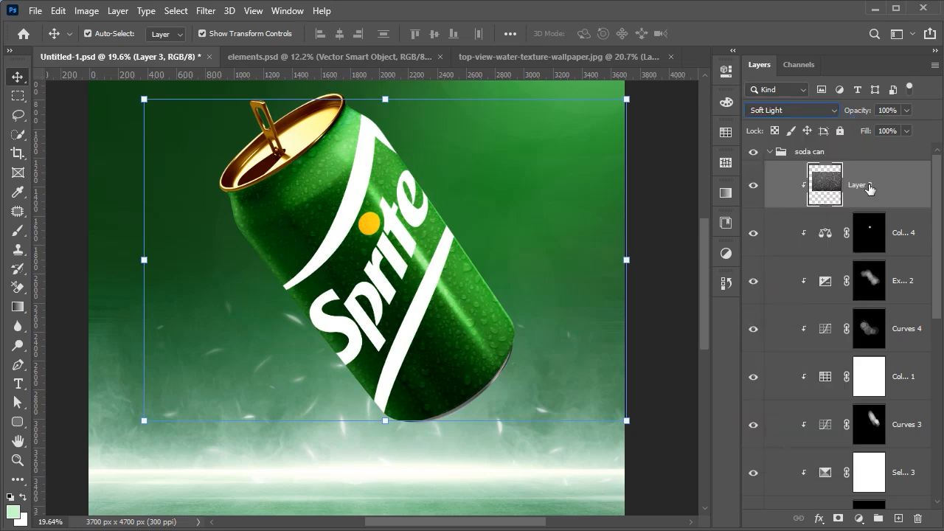
# Duplicate the Soft Light water texture layer to strengthen the droplets and view the whole poster
pyautogui.hotkey('ctrl', 'j')
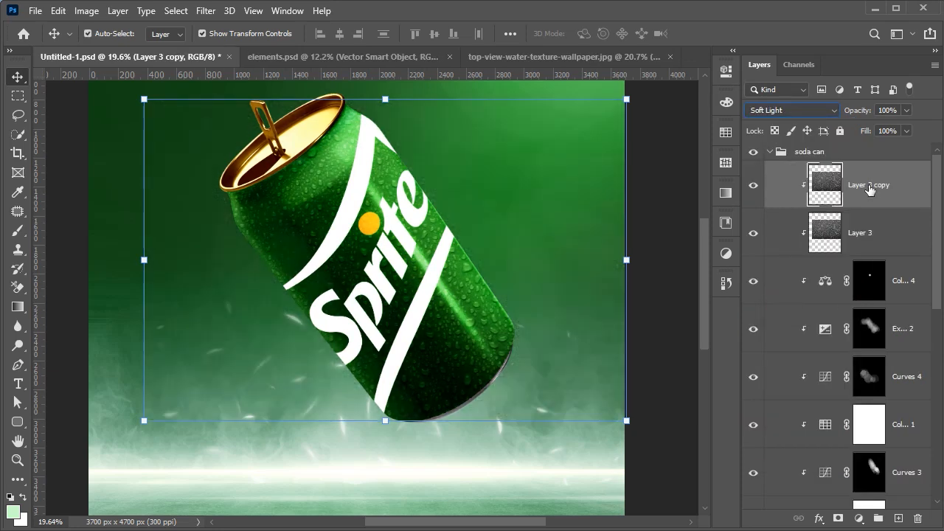
pyautogui.click(683, 477)
pyautogui.scroll(-5, 499, 331)
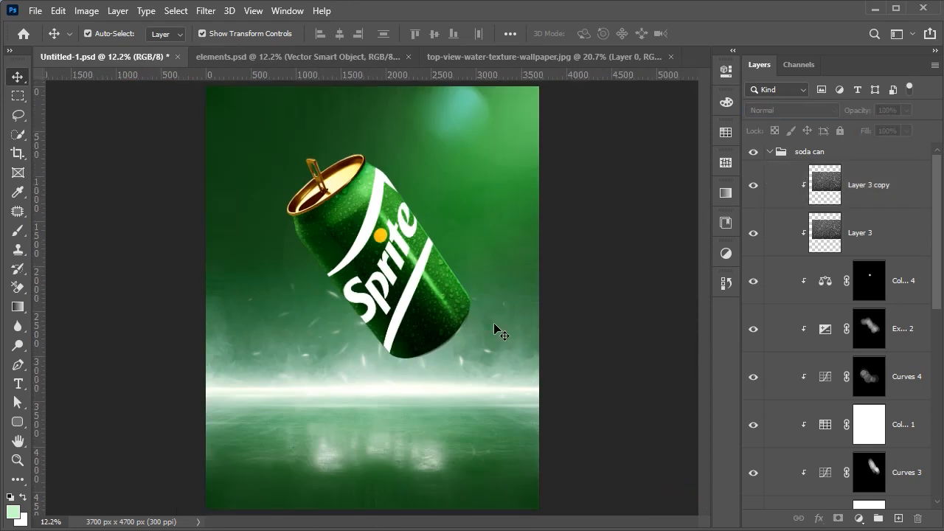
# Try restricting Layer 3's Blend If to 47/103 and 159/255 on This Layer and 73/108 for the Underlying Layer's shadows
pyautogui.scroll(5, 496, 328)
pyautogui.click(861, 230)
pyautogui.click(823, 520)
pyautogui.click(836, 379)
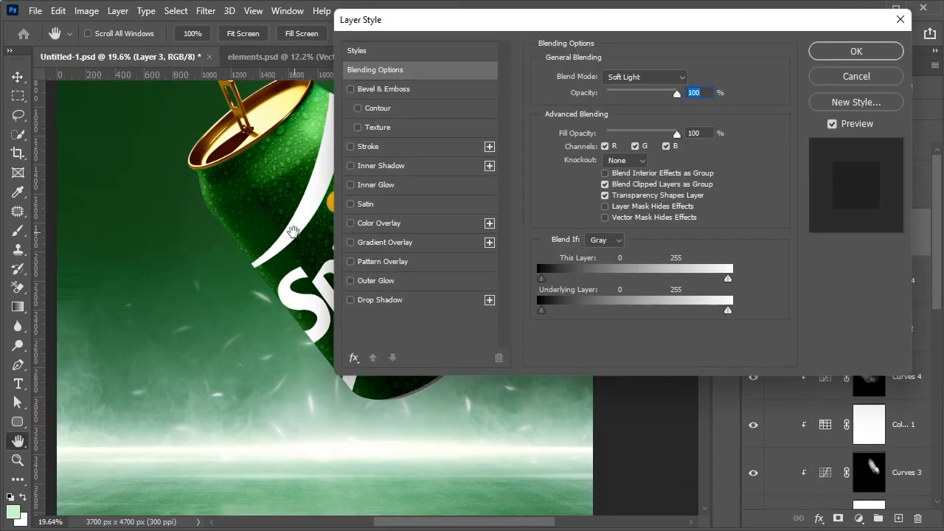
pyautogui.moveTo(292, 232); pyautogui.dragTo(147, 259)
pyautogui.moveTo(621, 315); pyautogui.dragTo(538, 311)
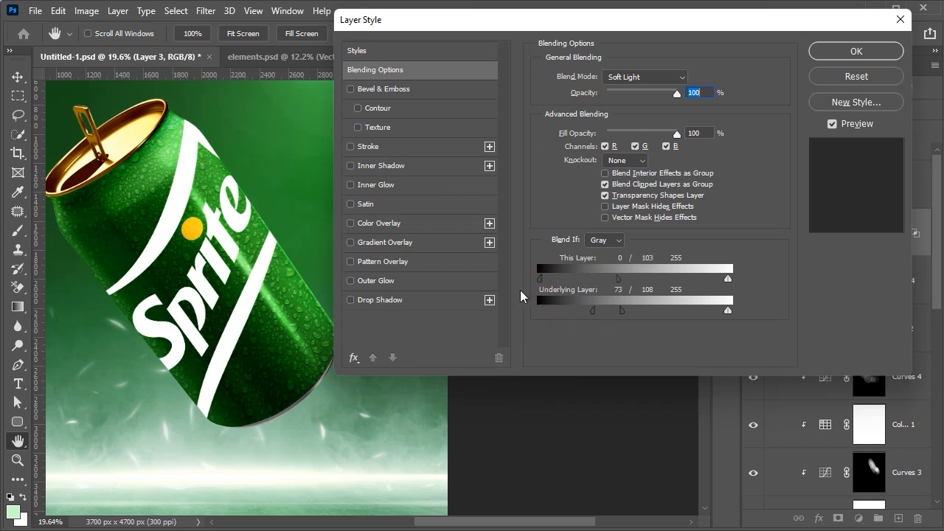
pyautogui.moveTo(549, 280); pyautogui.dragTo(577, 285)
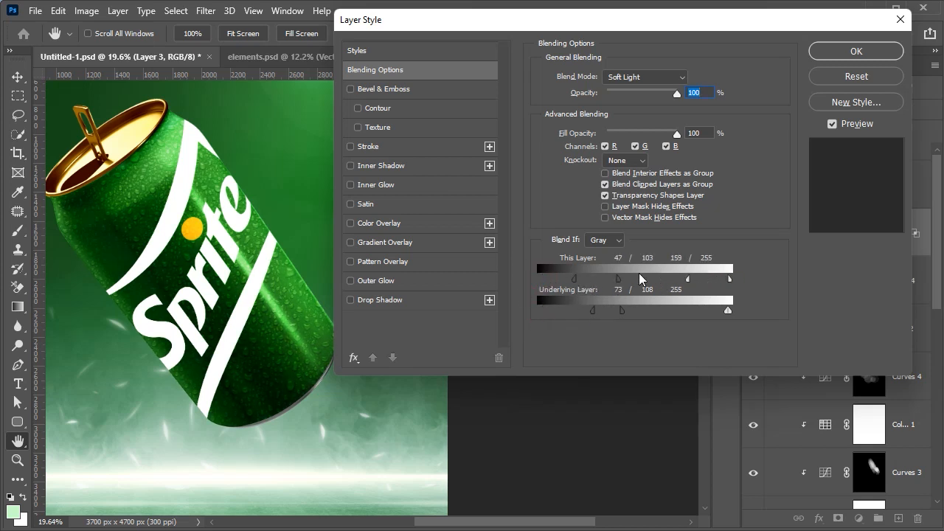
pyautogui.moveTo(726, 313); pyautogui.dragTo(674, 313)
pyautogui.click(856, 51)
# Clear the layer style of Layer 3
pyautogui.rightClick(871, 244)
pyautogui.click(752, 362)
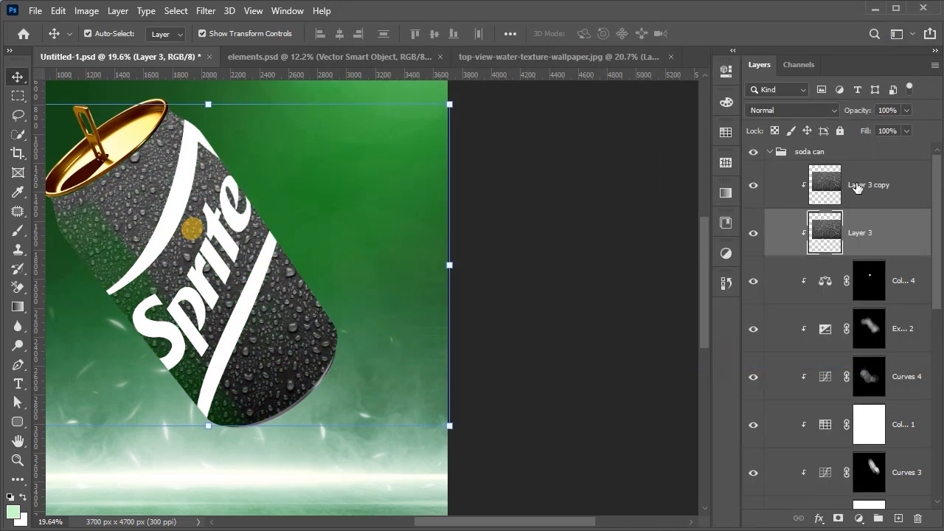
# Undo the style clearing, then restrict Layer 3 copy's Blend If to 19/67 and 189/255 for This Layer, 27/56 and 220 for Underlying Layer
pyautogui.hotkey('ctrl', 'z')
pyautogui.click(874, 196)
pyautogui.click(818, 519)
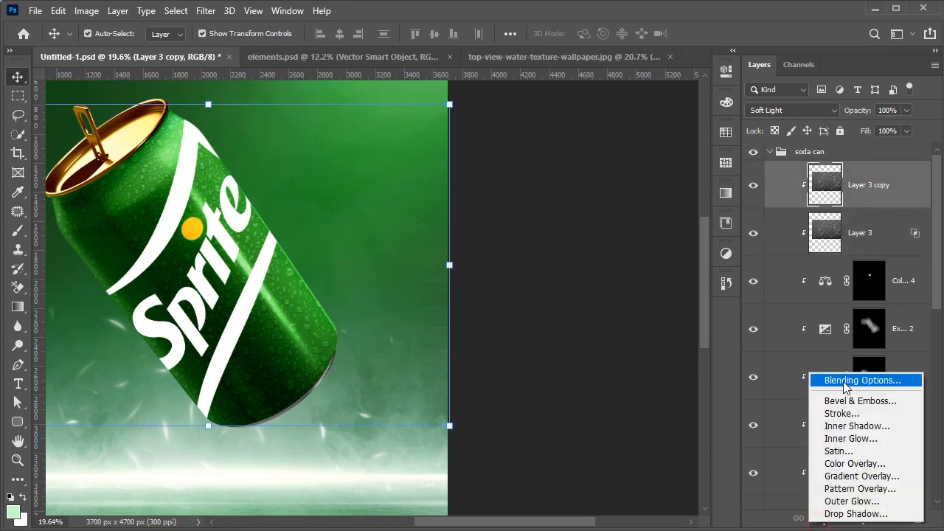
pyautogui.click(855, 379)
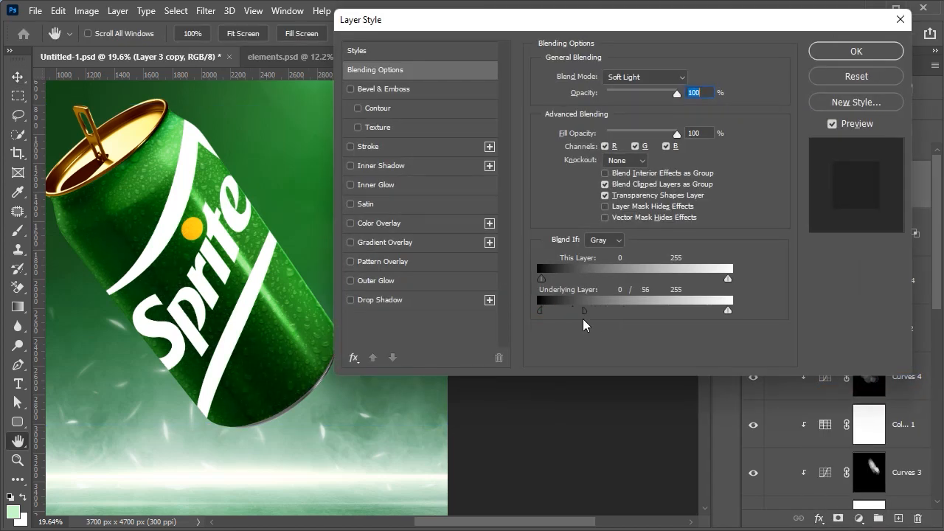
pyautogui.moveTo(542, 309); pyautogui.dragTo(561, 311)
pyautogui.moveTo(543, 279)
pyautogui.mouseDown()
pyautogui.moveTo(566, 280)
pyautogui.moveTo(555, 280)
pyautogui.mouseUp()
pyautogui.moveTo(728, 309); pyautogui.dragTo(701, 310)
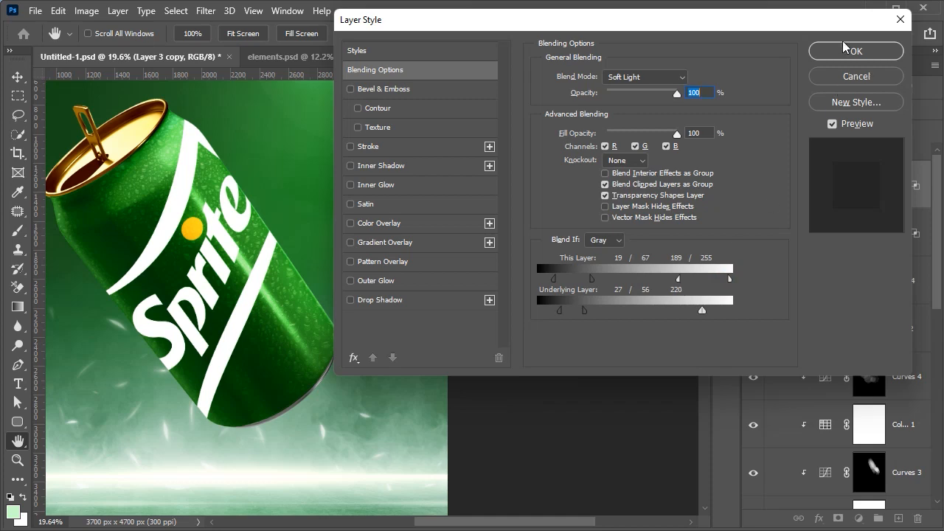
pyautogui.click(853, 50)
# Inspect the water droplets on the can up close and against the whole poster
pyautogui.scroll(-3, 664, 273)
pyautogui.scroll(5, 401, 243)
pyautogui.scroll(-1, 428, 271)
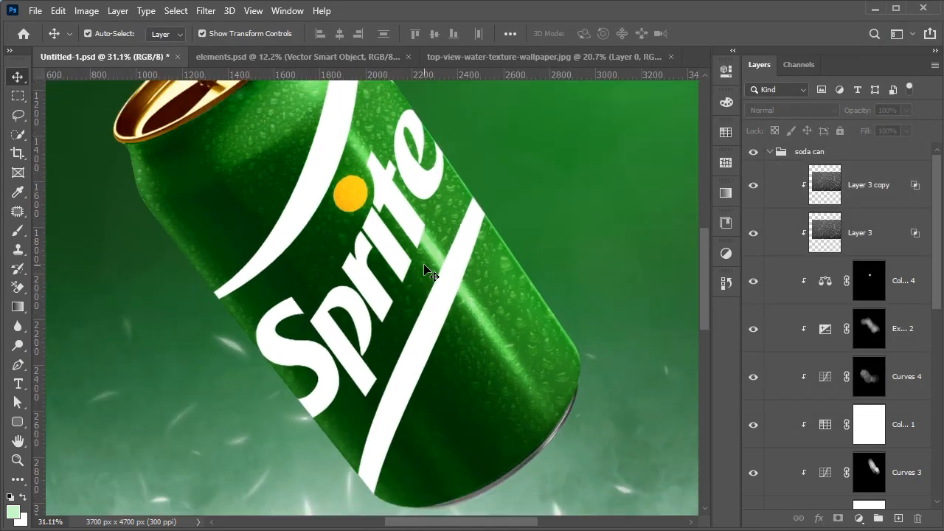
pyautogui.scroll(-4, 428, 272)
pyautogui.scroll(1, 622, 274)
pyautogui.scroll(-4, 874, 299)
pyautogui.scroll(5, 874, 298)
pyautogui.click(891, 193)
pyautogui.click(858, 518)
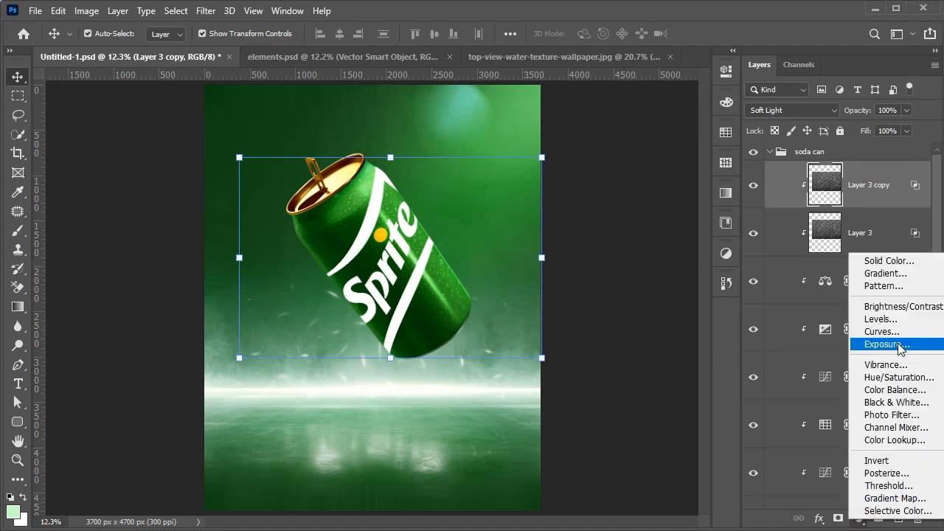
pyautogui.click(888, 344)
pyautogui.moveTo(600, 153); pyautogui.dragTo(610, 153)
pyautogui.click(892, 197)
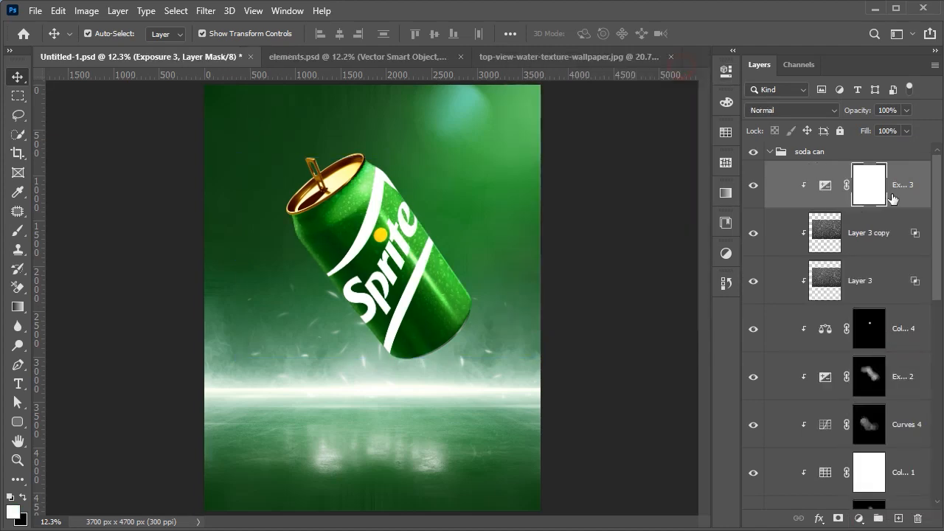
pyautogui.press('Delete')
# Add a Levels adjustment above Layer 3 copy, clipped to the can, with the midtones raised to about 1.11, and compare the effect
pyautogui.click(881, 318)
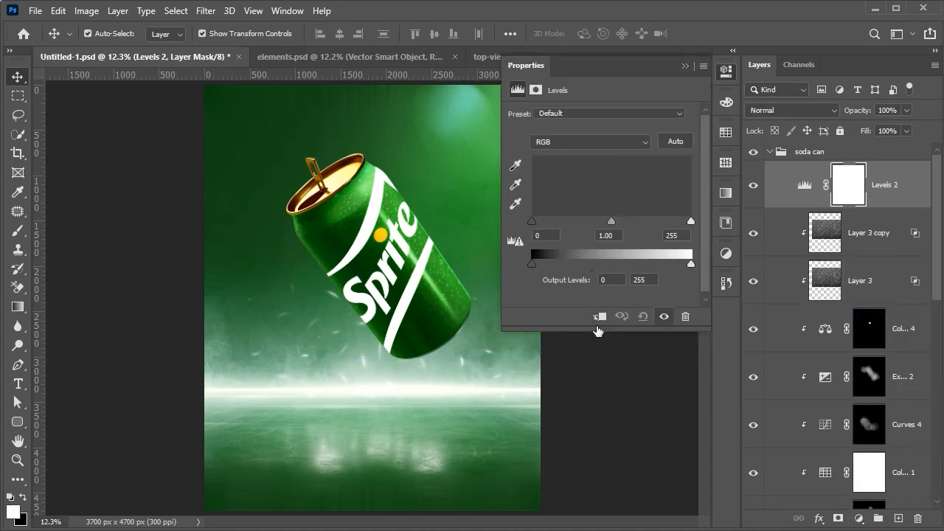
pyautogui.moveTo(611, 221); pyautogui.dragTo(604, 221)
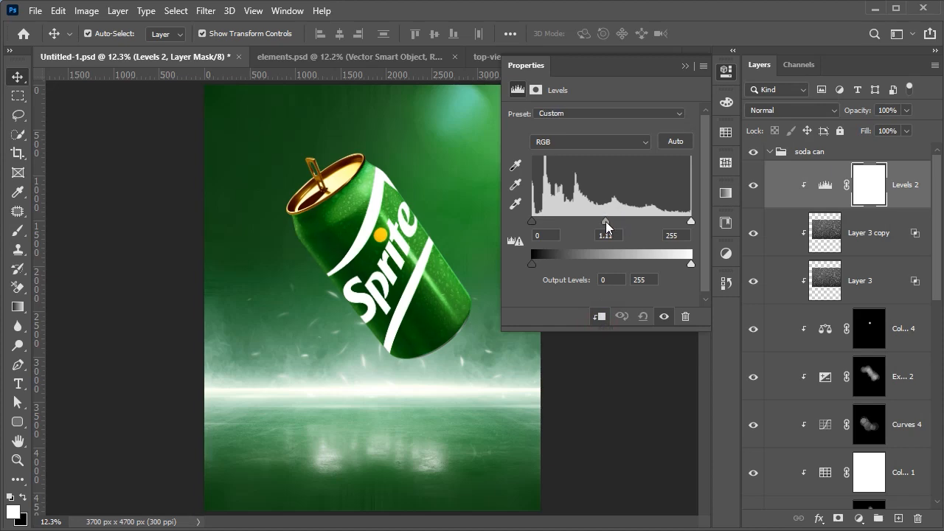
pyautogui.click(683, 66)
pyautogui.click(753, 188)
pyautogui.scroll(5, 481, 267)
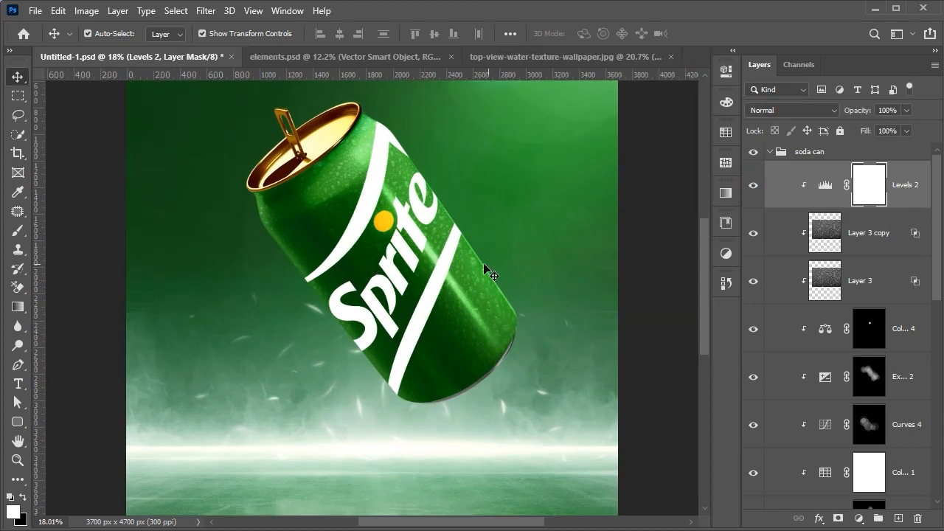
pyautogui.scroll(-6, 384, 240)
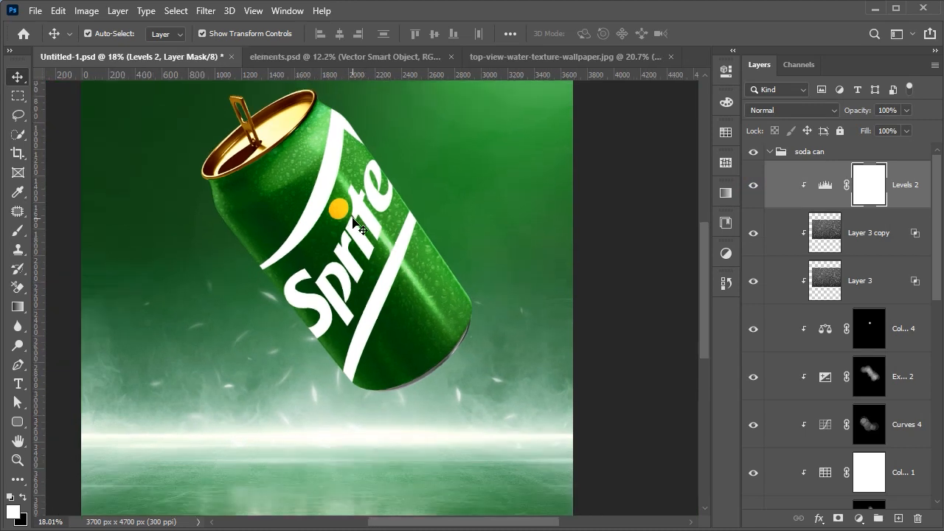
# Add a mask to Layer 3 copy and paint black on it to fade the droplets below the can's gold rim
pyautogui.scroll(5, 284, 164)
pyautogui.click(867, 256)
pyautogui.click(838, 518)
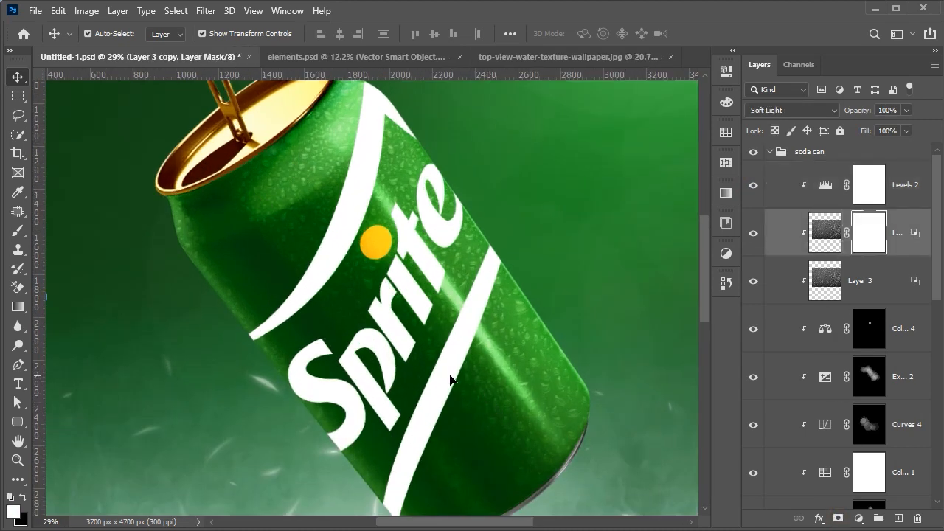
pyautogui.press('b')
pyautogui.press('x')
pyautogui.moveTo(345, 194)
pyautogui.mouseDown()
pyautogui.moveTo(422, 222)
pyautogui.moveTo(365, 214)
pyautogui.mouseUp()
pyautogui.scroll(3, 422, 222)
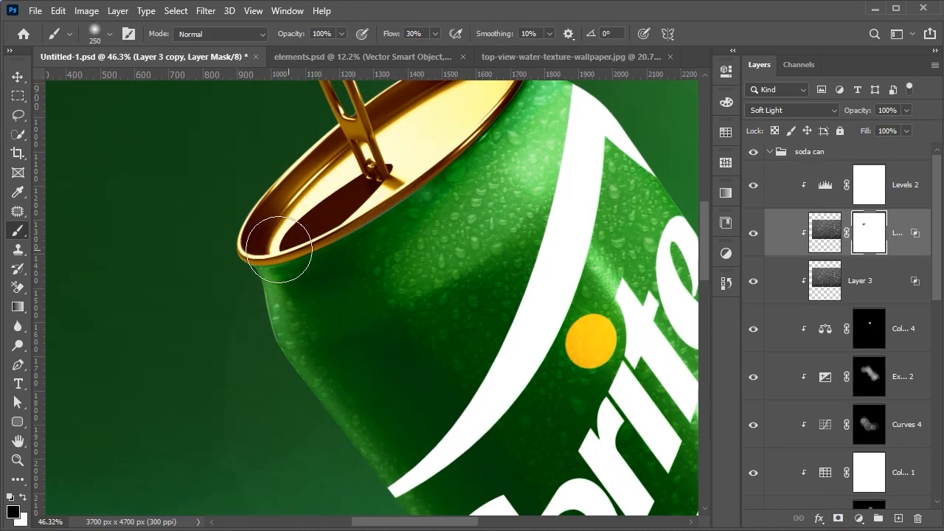
pyautogui.scroll(-10, 389, 222)
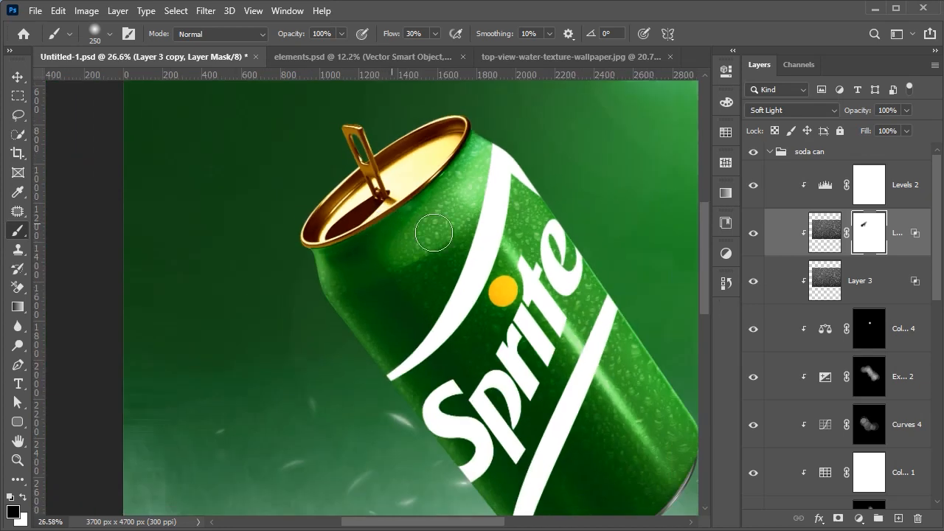
# Paint black on Layer 3 copy's mask along the can's bottom edge and view the whole poster
pyautogui.scroll(9, 487, 339)
pyautogui.moveTo(521, 338); pyautogui.dragTo(367, 463)
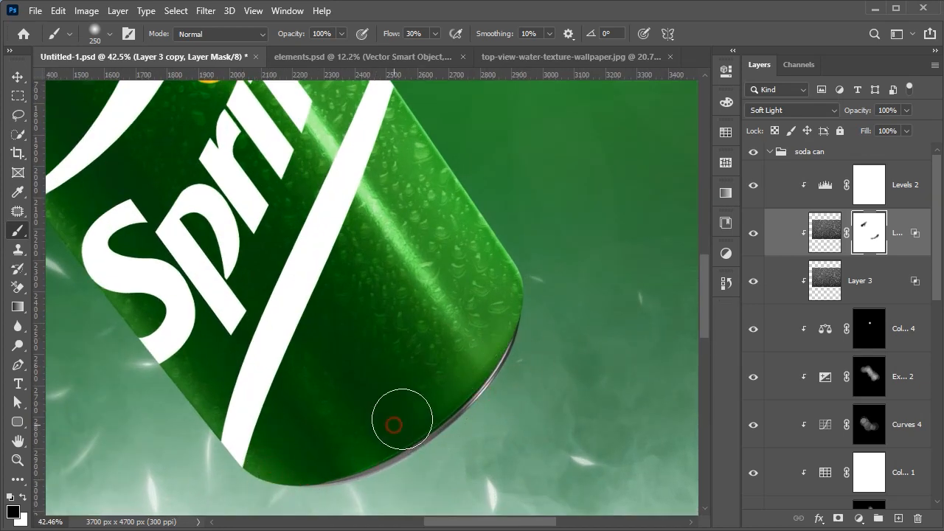
pyautogui.hotkey('ctrl', '0')
pyautogui.press('v')
pyautogui.click(659, 236)
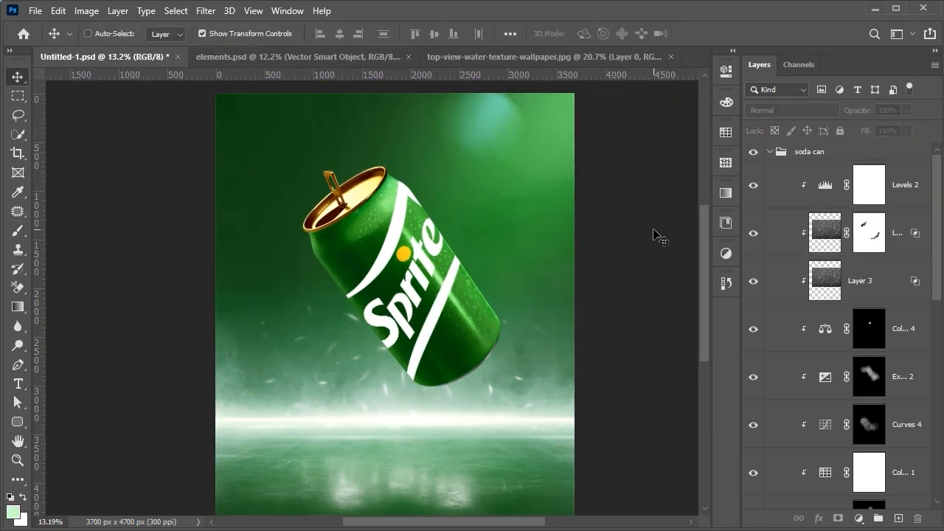
# Collapse the soda can group, reveal the light streak layer in elements.psd and bring it into the Untitled-1.psd poster
pyautogui.click(771, 153)
pyautogui.click(320, 56)
pyautogui.scroll(-2, 781, 461)
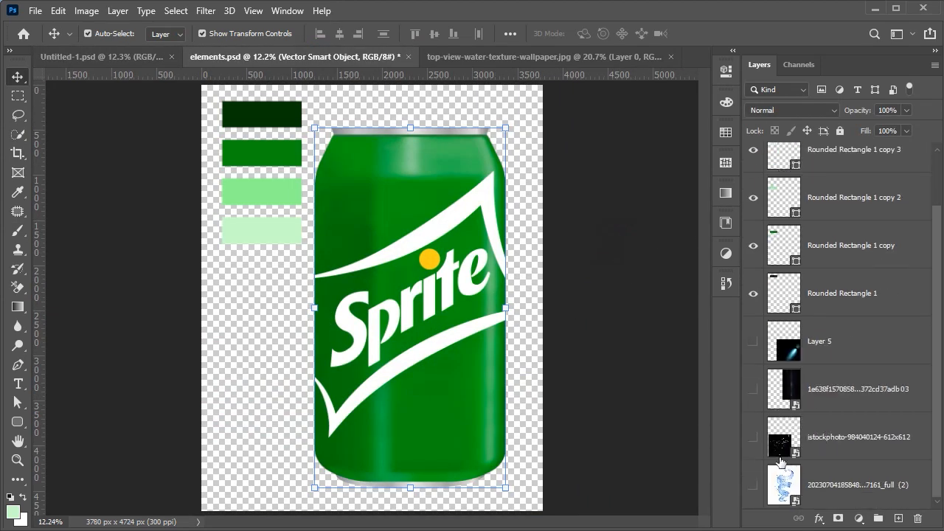
pyautogui.click(755, 388)
pyautogui.scroll(2, 783, 346)
pyautogui.click(753, 167)
pyautogui.moveTo(470, 223)
pyautogui.mouseDown()
pyautogui.moveTo(274, 206)
pyautogui.moveTo(421, 269)
pyautogui.mouseUp()
# Scale the light streak to about 93 percent, rotate it to about 55.6 degrees to match the can's tilt, and move it toward the upper right
pyautogui.scroll(-1, 420, 273)
pyautogui.hotkey('ctrl', 't')
pyautogui.moveTo(473, 116)
pyautogui.mouseDown()
pyautogui.moveTo(364, 112)
pyautogui.moveTo(379, 112)
pyautogui.mouseUp()
pyautogui.moveTo(310, 318); pyautogui.dragTo(331, 299)
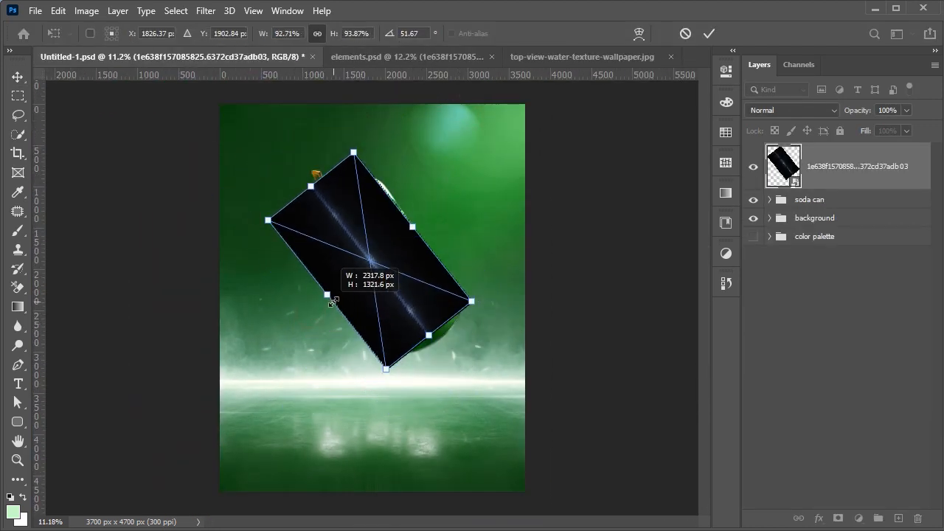
pyautogui.moveTo(492, 300); pyautogui.dragTo(491, 308)
pyautogui.moveTo(368, 267); pyautogui.dragTo(453, 211)
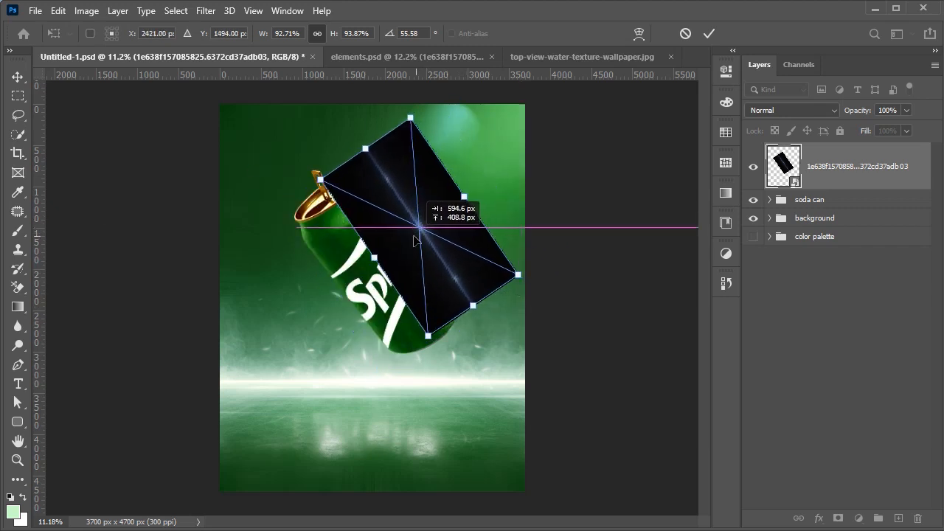
pyautogui.scroll(3, 453, 211)
pyautogui.press('Return')
# Blend the light streak with Linear Dodge (Add) and move it onto the can's right edge
pyautogui.click(791, 110)
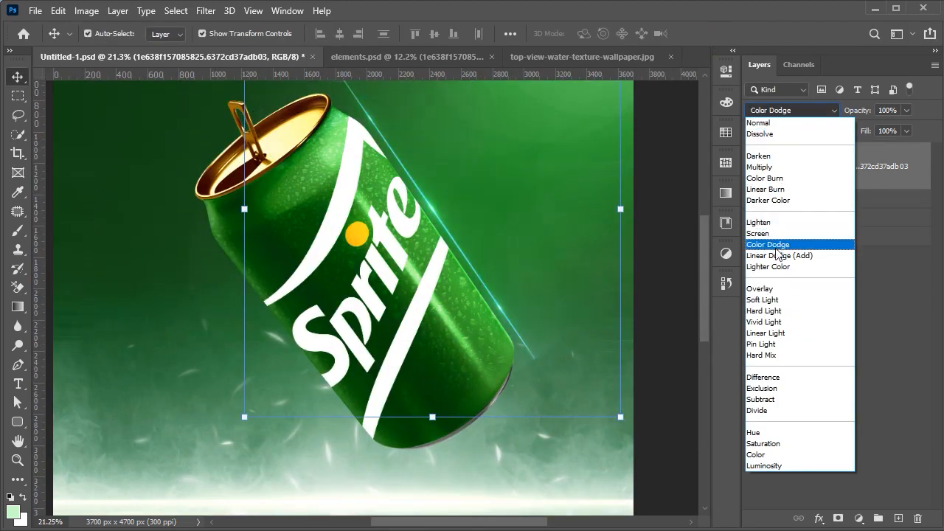
pyautogui.click(780, 255)
pyautogui.moveTo(478, 210); pyautogui.dragTo(399, 277)
# Scale the light streak to about 76.32% by 77.27% and rotate it to about 55.72 degrees so it follows the can's right edge
pyautogui.hotkey('ctrl', 't')
pyautogui.moveTo(267, 340); pyautogui.dragTo(287, 329)
pyautogui.moveTo(452, 211); pyautogui.dragTo(451, 213)
pyautogui.moveTo(373, 281); pyautogui.dragTo(360, 286)
pyautogui.scroll(2, 360, 286)
pyautogui.scroll(-2, 360, 286)
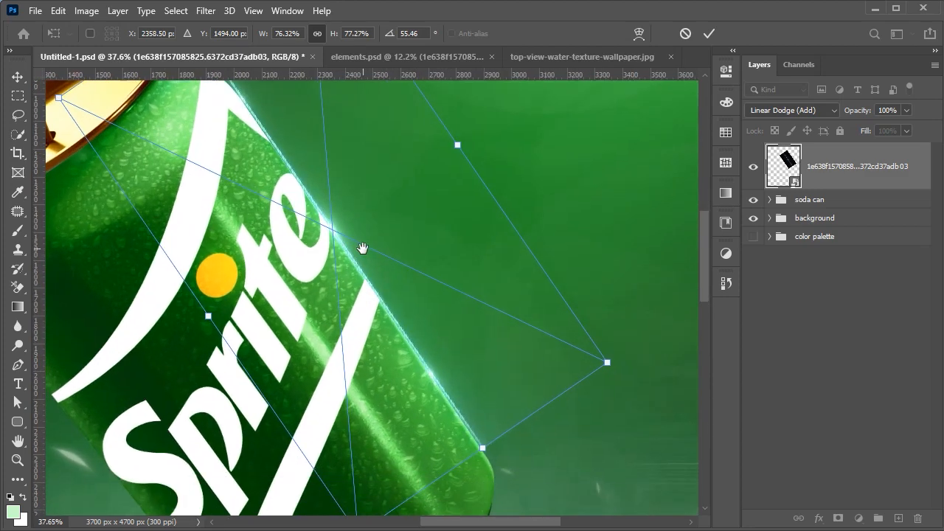
pyautogui.moveTo(639, 380); pyautogui.dragTo(639, 371)
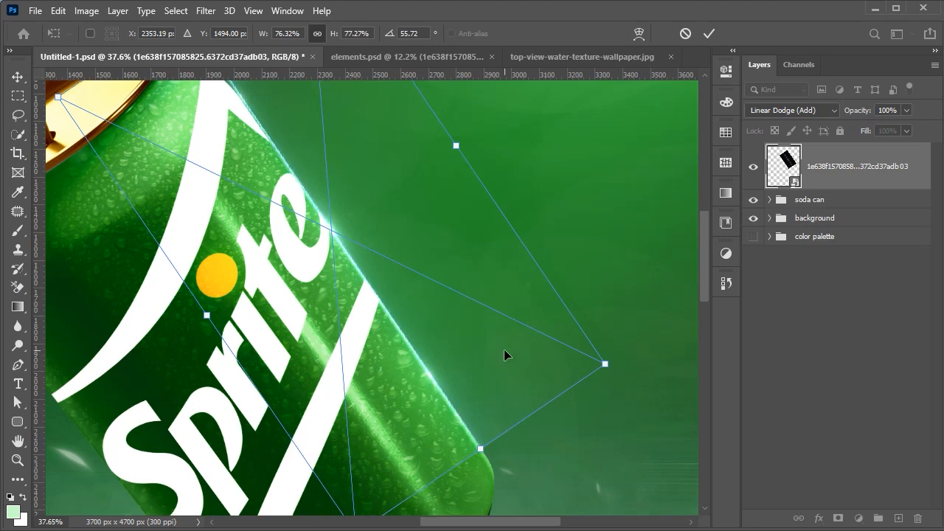
pyautogui.press('Return')
# Add a layer mask to the light streak and enlarge the brush to 800 for painting on it in black
pyautogui.scroll(-3, 502, 355)
pyautogui.click(839, 519)
pyautogui.press('b')
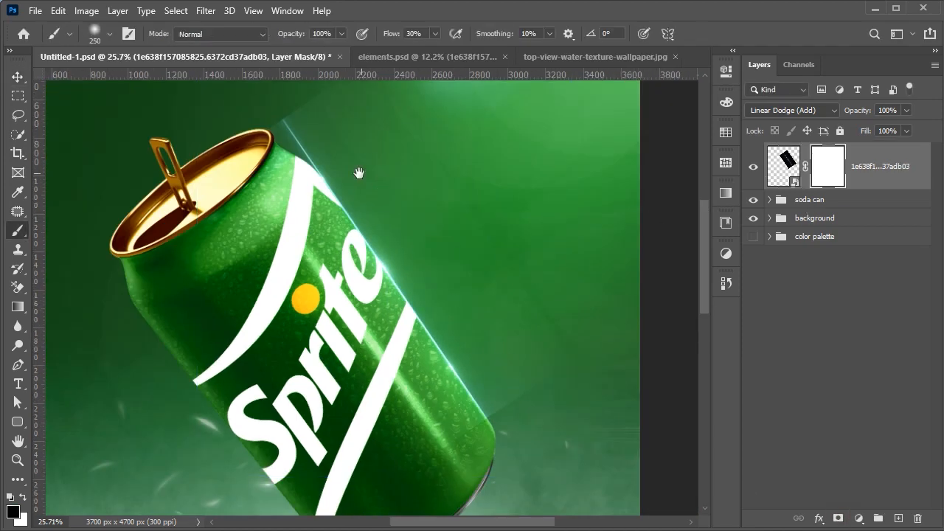
pyautogui.moveTo(304, 132); pyautogui.dragTo(324, 249)
pyautogui.press(']')
pyautogui.press(']')
pyautogui.press(']')
pyautogui.press(']')
pyautogui.press(']')
pyautogui.press(']')
pyautogui.press(']')
pyautogui.press(']')
pyautogui.press(']')
# Paint black on the light streak's mask around the can edge to hide the visible borders of its dark rectangle
pyautogui.click(312, 254)
pyautogui.click(322, 258)
pyautogui.moveTo(480, 263); pyautogui.dragTo(475, 308)
pyautogui.moveTo(518, 344); pyautogui.dragTo(354, 165)
pyautogui.moveTo(429, 313)
pyautogui.mouseDown()
pyautogui.moveTo(386, 381)
pyautogui.moveTo(470, 346)
pyautogui.mouseUp()
pyautogui.moveTo(441, 247); pyautogui.dragTo(525, 359)
pyautogui.moveTo(568, 402); pyautogui.dragTo(504, 250)
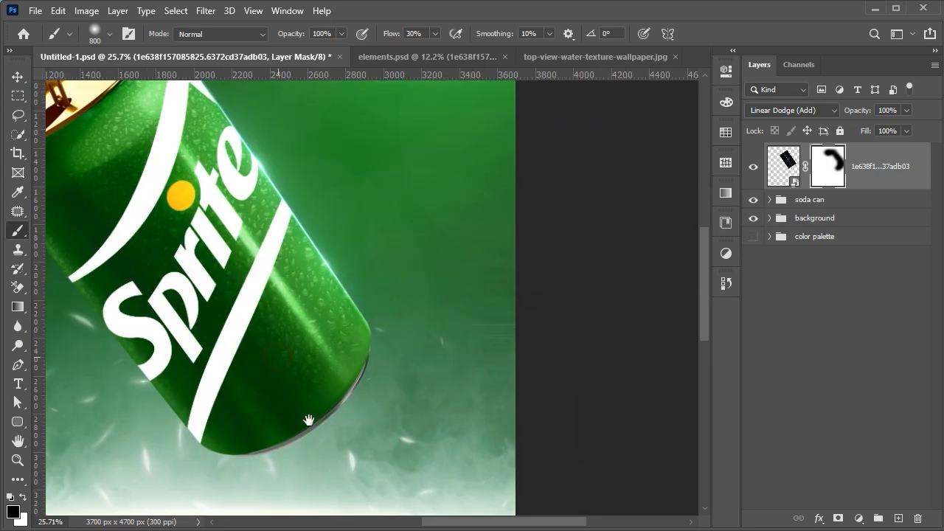
pyautogui.moveTo(276, 357); pyautogui.dragTo(308, 420)
pyautogui.moveTo(309, 422); pyautogui.dragTo(157, 202)
# Clip a Color Balance adjustment to the light streak, set the Shadows to +2 green and -2 toward yellow, and compare the effect
pyautogui.click(892, 166)
pyautogui.click(859, 519)
pyautogui.click(885, 387)
pyautogui.moveTo(581, 197); pyautogui.dragTo(572, 197)
pyautogui.moveTo(581, 171); pyautogui.dragTo(588, 150)
pyautogui.click(579, 115)
pyautogui.click(575, 150)
pyautogui.moveTo(581, 195); pyautogui.dragTo(573, 174)
pyautogui.click(588, 116)
pyautogui.click(582, 128)
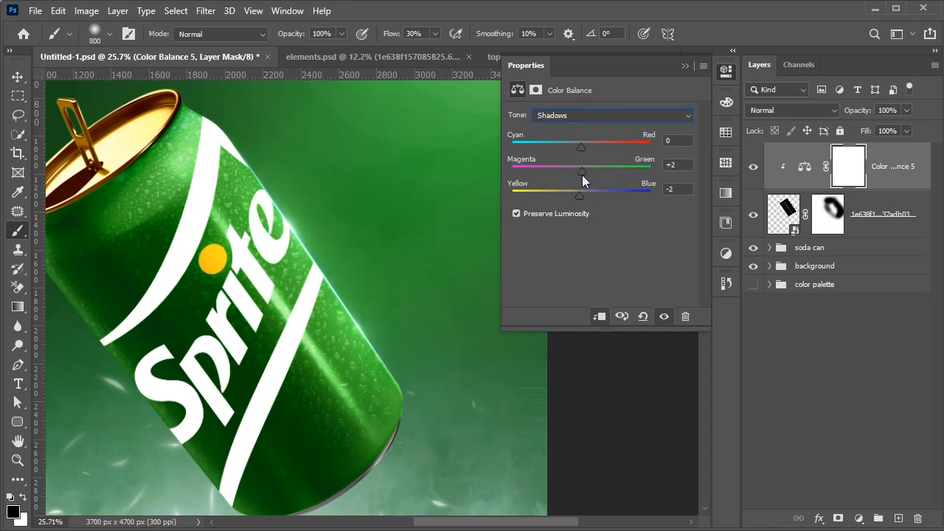
pyautogui.click(685, 65)
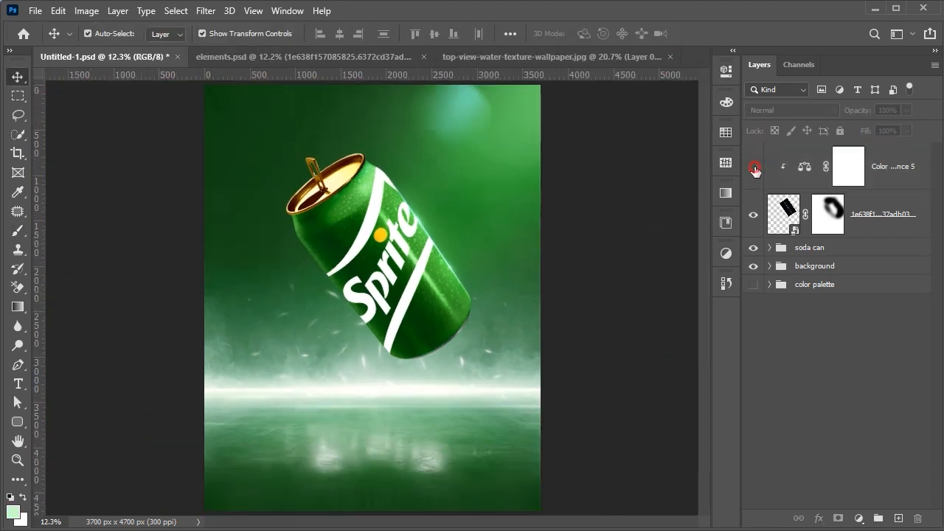
pyautogui.click(753, 218)
pyautogui.click(754, 217)
# Move the light streak and its Color Balance adjustment to the top of the soda can group and collapse the group
pyautogui.click(769, 248)
pyautogui.click(879, 214)
pyautogui.keyDown('shift'); pyautogui.click(878, 170); pyautogui.keyUp('shift')
pyautogui.moveTo(870, 224); pyautogui.dragTo(867, 263)
pyautogui.click(769, 152)
pyautogui.click(656, 177)
# Close the top-view water texture wallpaper document
pyautogui.click(575, 56)
pyautogui.hotkey('ctrl', 'w')
pyautogui.click(484, 215)
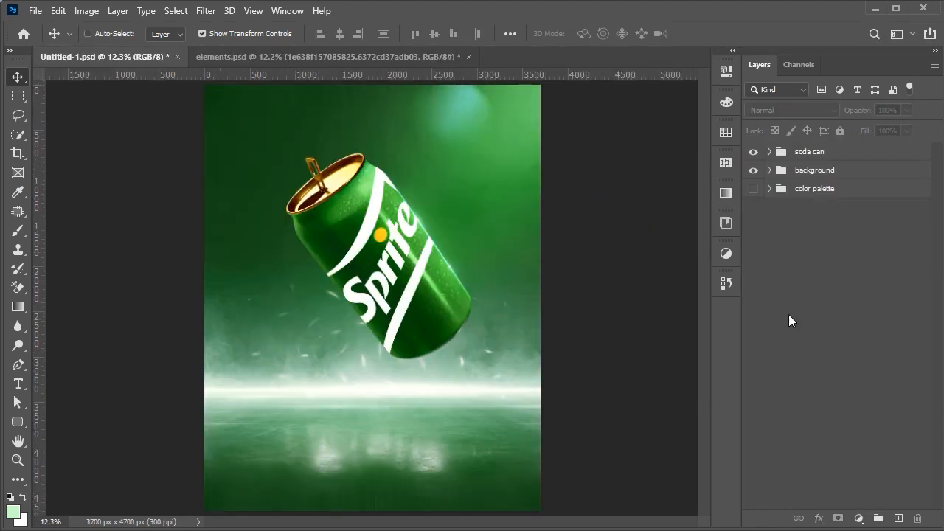
# Duplicate the masked water texture layer above Levels 2 in the soda can group and delete the duplicate's mask
pyautogui.click(769, 152)
pyautogui.click(906, 329)
pyautogui.moveTo(906, 330); pyautogui.dragTo(897, 269)
pyautogui.rightClick(846, 283)
pyautogui.click(867, 312)
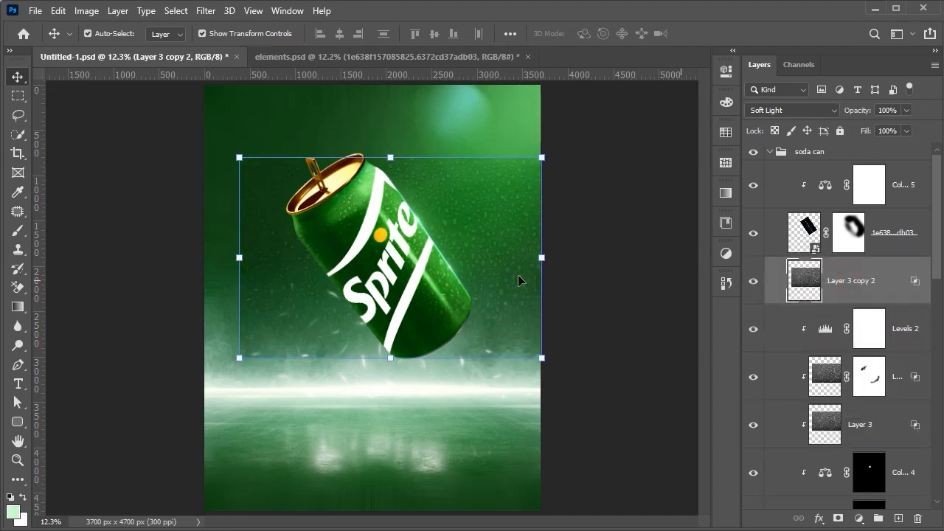
# Enlarge Layer 3 copy 2, shift it down and to the left for bigger droplets, and clip it to the can
pyautogui.hotkey('ctrl', 't')
pyautogui.moveTo(390, 357); pyautogui.dragTo(390, 434)
pyautogui.moveTo(397, 266); pyautogui.dragTo(284, 305)
pyautogui.press('Return')
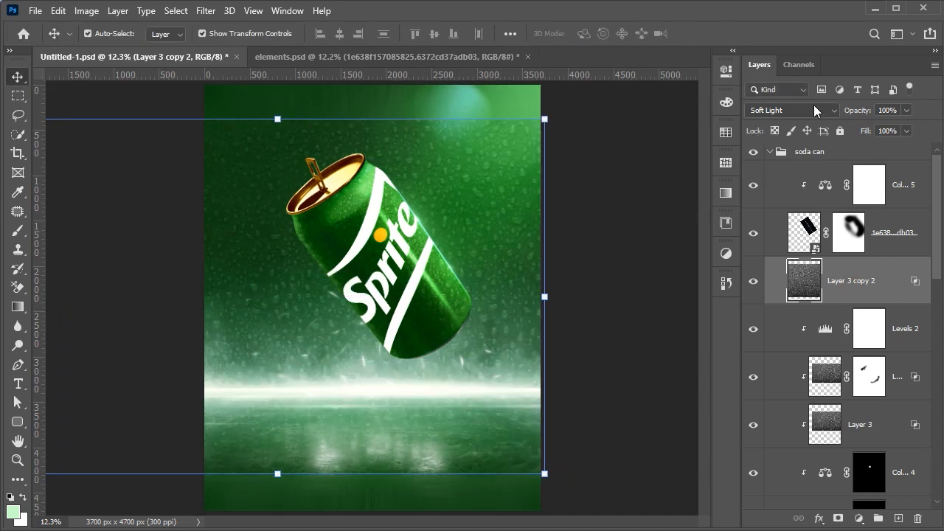
pyautogui.hotkey('ctrl', 'alt', 'g')
pyautogui.click(680, 267)
# Add a mask to Layer 3 copy 2 and paint black on it over the can's lower end
pyautogui.click(881, 281)
pyautogui.click(838, 519)
pyautogui.press('b')
pyautogui.scroll(5, 450, 335)
pyautogui.moveTo(447, 352); pyautogui.dragTo(447, 368)
pyautogui.moveTo(495, 412); pyautogui.dragTo(457, 435)
pyautogui.moveTo(417, 447); pyautogui.dragTo(332, 461)
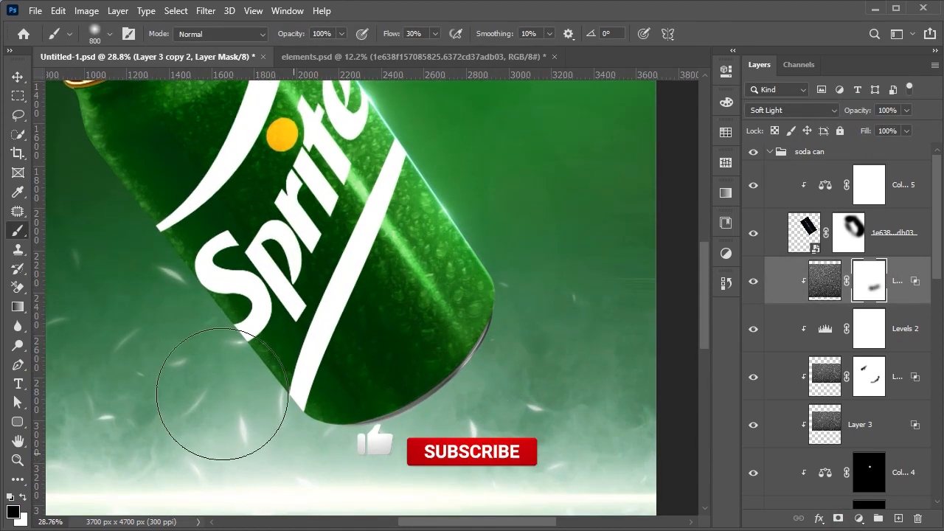
# Paint black on Layer 3 copy 2's mask over the can's lower left side and around the gold opening
pyautogui.moveTo(229, 270); pyautogui.dragTo(332, 400)
pyautogui.moveTo(300, 356)
pyautogui.mouseDown()
pyautogui.moveTo(258, 276)
pyautogui.moveTo(352, 435)
pyautogui.moveTo(438, 395)
pyautogui.mouseUp()
pyautogui.moveTo(322, 270); pyautogui.dragTo(326, 339)
pyautogui.moveTo(199, 155); pyautogui.dragTo(158, 194)
pyautogui.moveTo(267, 164)
pyautogui.mouseDown()
pyautogui.moveTo(287, 248)
pyautogui.moveTo(257, 190)
pyautogui.mouseUp()
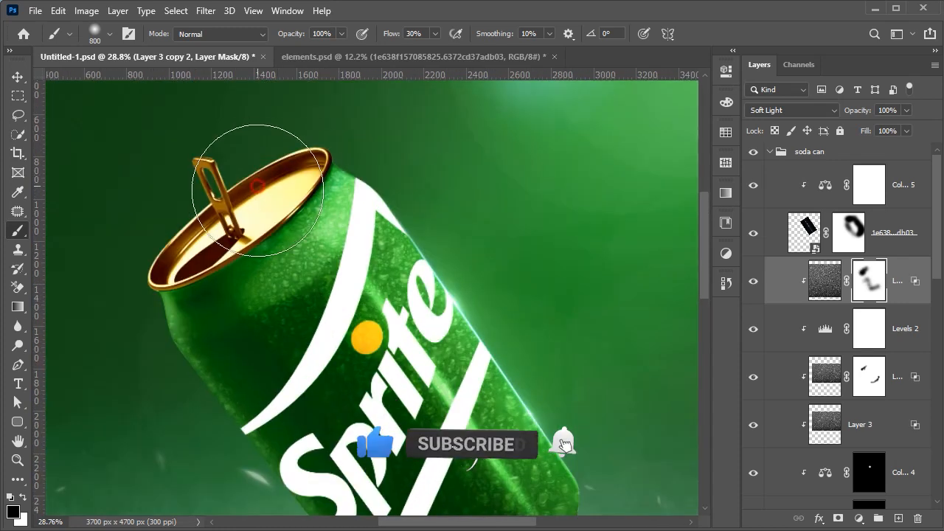
pyautogui.scroll(-3, 258, 190)
# Add a Levels adjustment above Layer 3 copy 2, clipped to the can, with brighter midtones
pyautogui.click(859, 518)
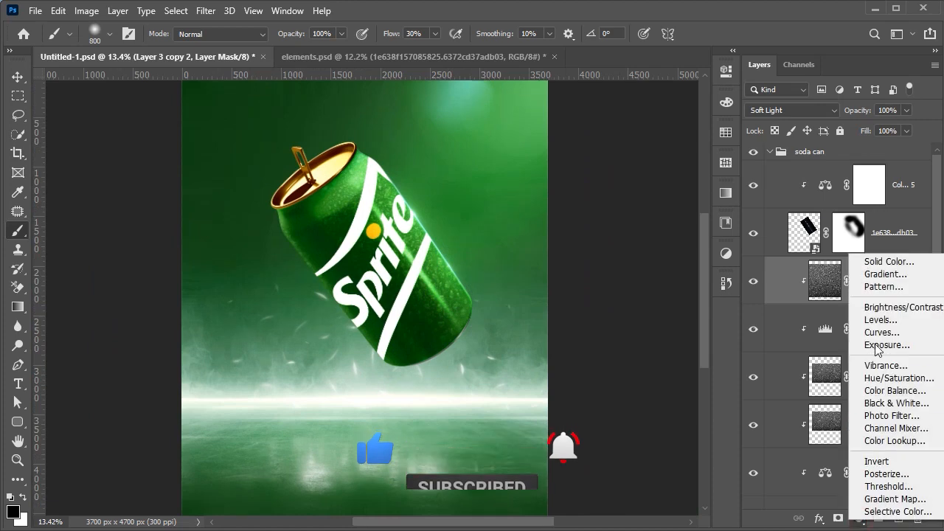
pyautogui.click(880, 319)
pyautogui.moveTo(611, 221); pyautogui.dragTo(595, 222)
pyautogui.click(685, 65)
pyautogui.scroll(1, 633, 163)
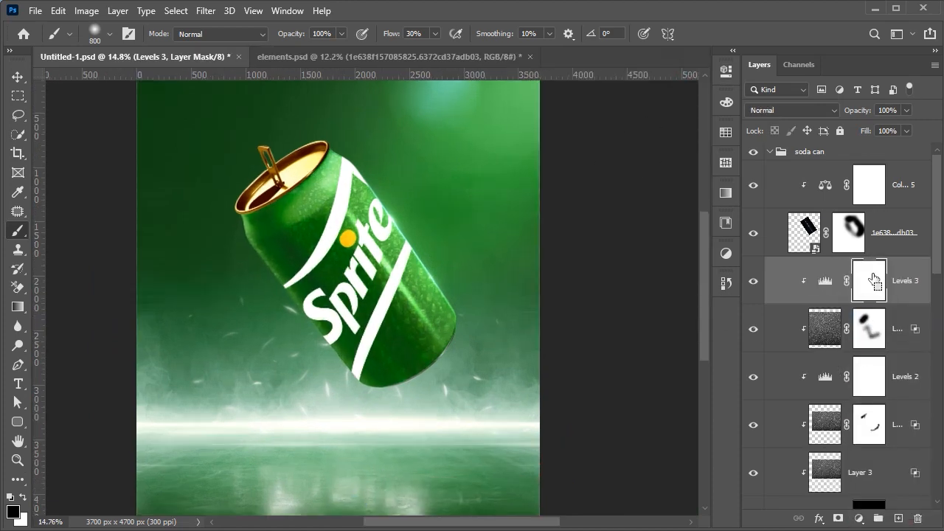
# Invert the Levels 3 mask, paint white over the body of the can to brighten it there, and compare the effect
pyautogui.hotkey('ctrl', 'i')
pyautogui.press('x')
pyautogui.moveTo(270, 218)
pyautogui.mouseDown()
pyautogui.moveTo(337, 321)
pyautogui.moveTo(394, 344)
pyautogui.moveTo(346, 261)
pyautogui.moveTo(250, 206)
pyautogui.moveTo(360, 346)
pyautogui.moveTo(345, 285)
pyautogui.moveTo(392, 345)
pyautogui.moveTo(409, 351)
pyautogui.moveTo(331, 362)
pyautogui.moveTo(367, 314)
pyautogui.moveTo(419, 352)
pyautogui.mouseUp()
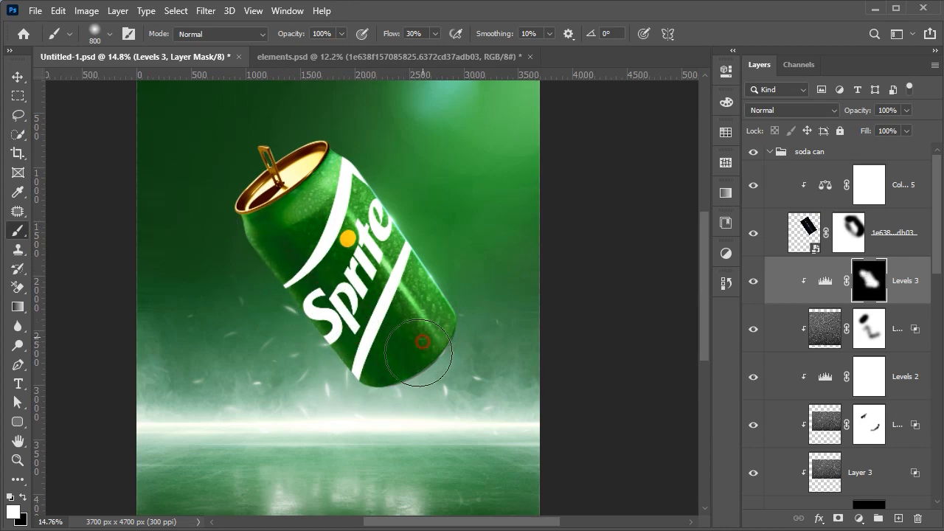
pyautogui.click(754, 282)
pyautogui.click(753, 281)
pyautogui.scroll(-2, 538, 221)
pyautogui.scroll(2, 503, 323)
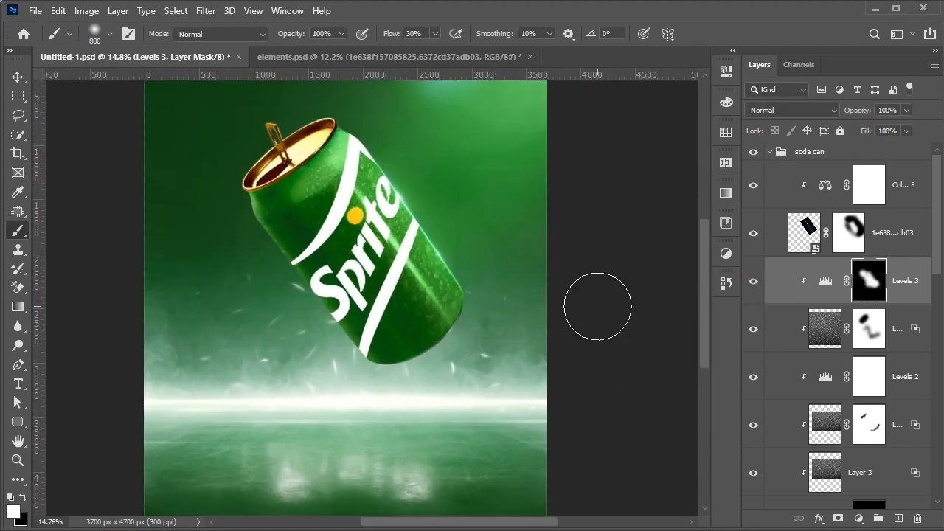
# Add an Exposure adjustment above Levels 3, clipped to the can, with exposure set to +0.33
pyautogui.click(858, 520)
pyautogui.click(878, 340)
pyautogui.moveTo(600, 152); pyautogui.dragTo(606, 151)
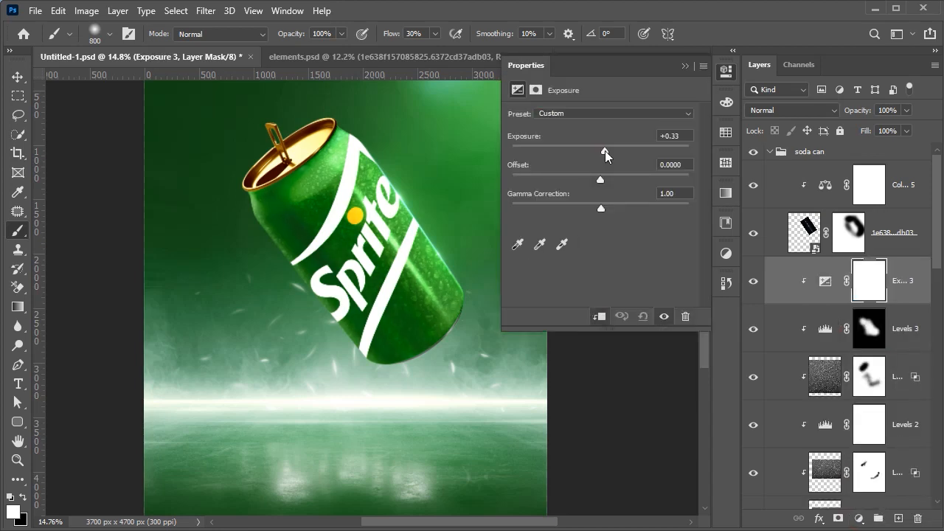
pyautogui.click(687, 67)
# Invert the Exposure 3 mask and paint white over the middle and right side of the can to brighten those areas
pyautogui.hotkey('ctrl', 'i')
pyautogui.moveTo(391, 152); pyautogui.dragTo(359, 198)
pyautogui.click(351, 225)
pyautogui.moveTo(389, 313); pyautogui.dragTo(379, 336)
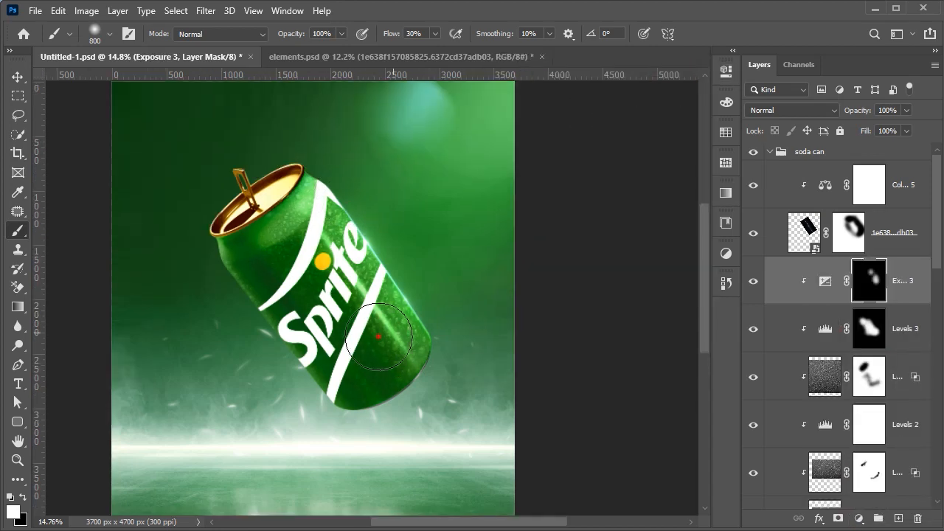
pyautogui.moveTo(371, 368); pyautogui.dragTo(365, 340)
pyautogui.moveTo(302, 257); pyautogui.dragTo(274, 267)
pyautogui.moveTo(358, 336); pyautogui.dragTo(408, 304)
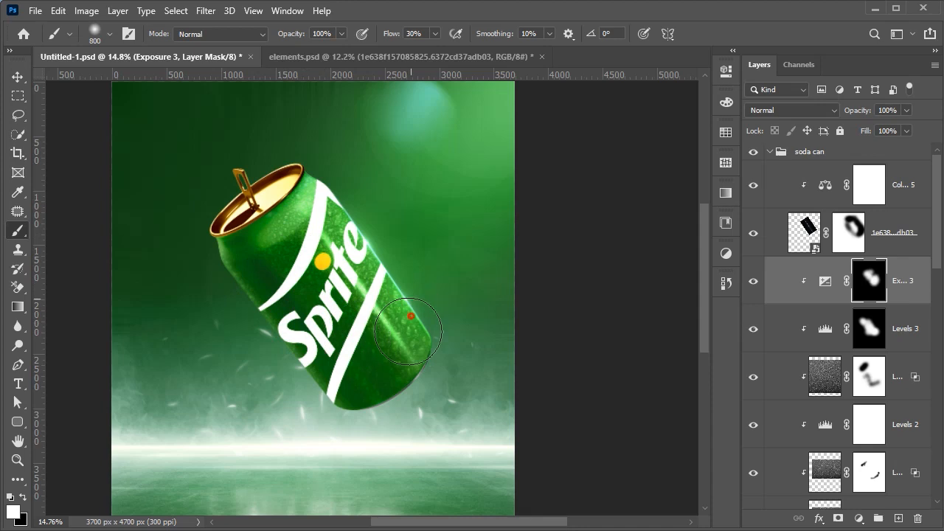
pyautogui.scroll(-2, 560, 281)
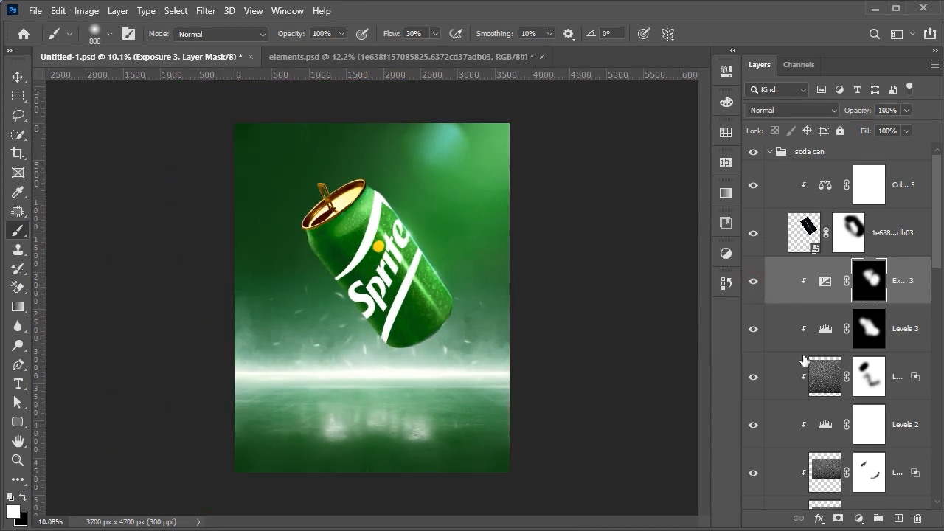
# In the FX Body group's Blend If settings, set the dark Underlying Layer split to 57 / 90
pyautogui.scroll(-10, 804, 360)
pyautogui.scroll(2, 376, 309)
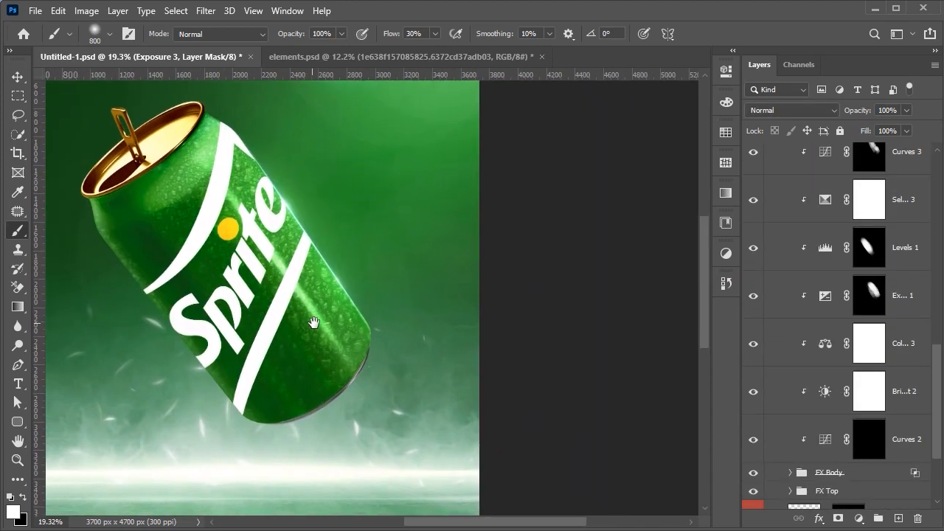
pyautogui.click(830, 472)
pyautogui.click(818, 518)
pyautogui.click(857, 377)
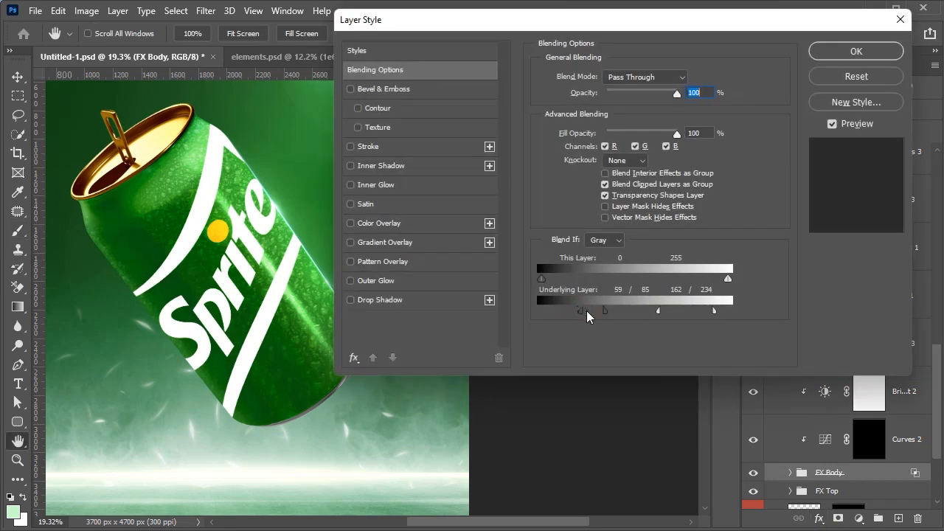
pyautogui.moveTo(612, 309); pyautogui.dragTo(607, 310)
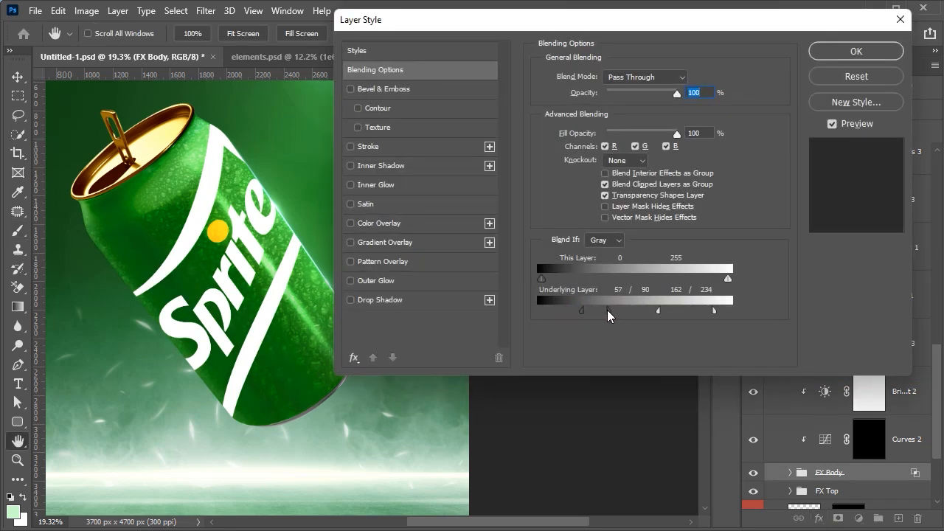
pyautogui.press('Return')
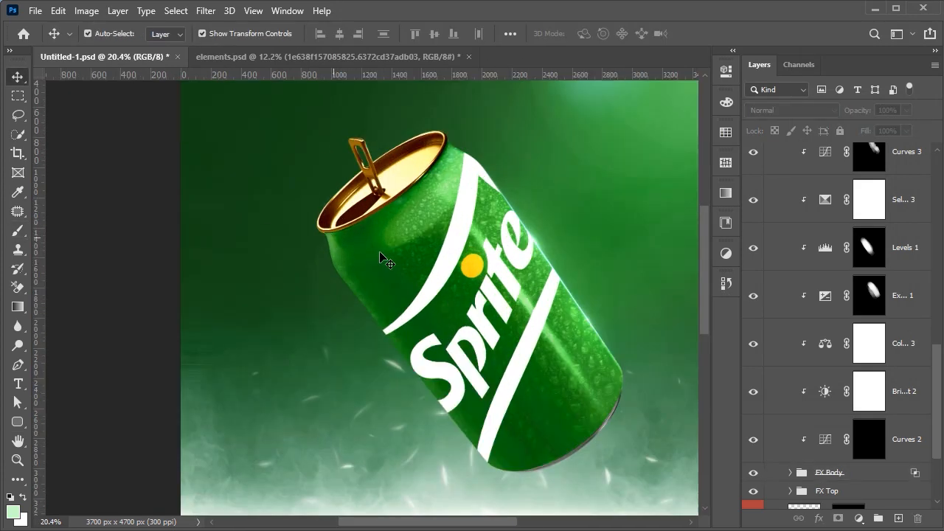
# Try duplicating the water droplet layer Layer 3 copy 2 and shifting the copy sideways across the can
pyautogui.scroll(3, 398, 255)
pyautogui.hotkey('ctrl', '0')
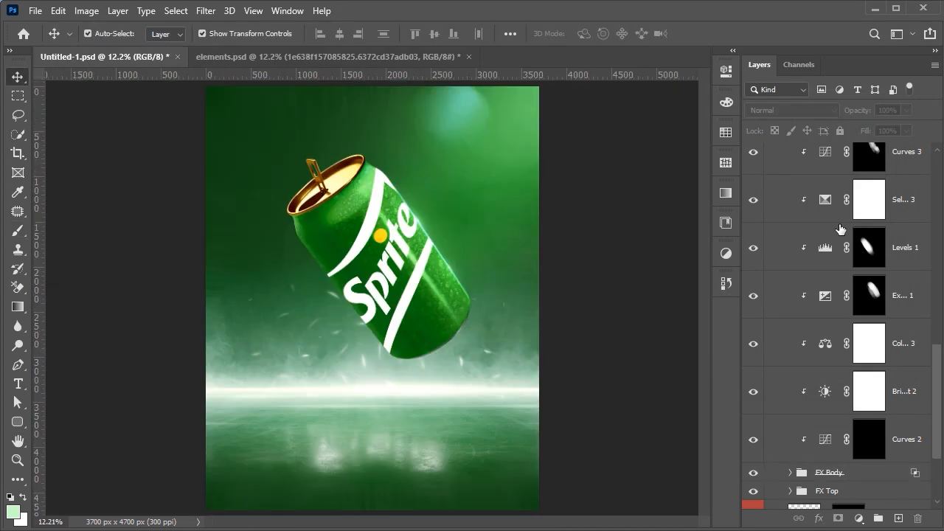
pyautogui.scroll(4, 873, 245)
pyautogui.click(896, 378)
pyautogui.hotkey('ctrl', 'j')
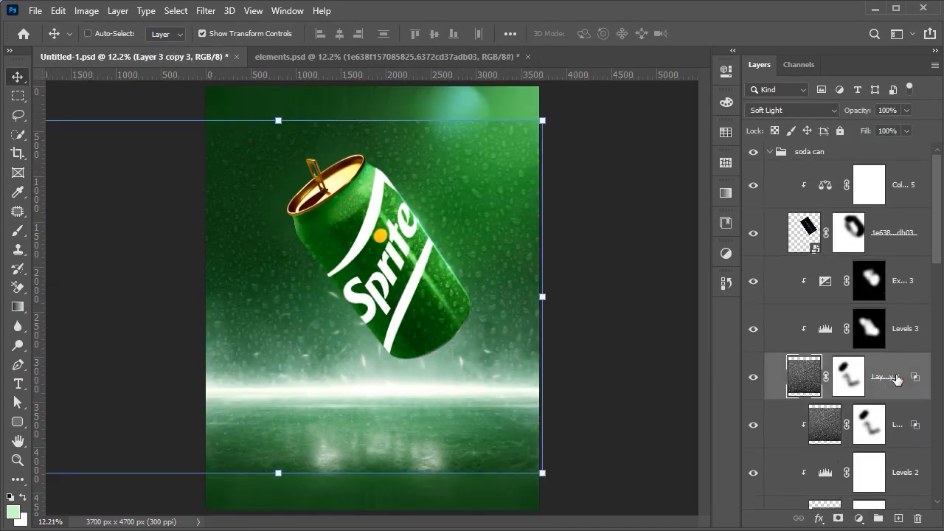
pyautogui.hotkey('ctrl', 't')
pyautogui.moveTo(336, 292); pyautogui.dragTo(281, 309)
pyautogui.press('Return')
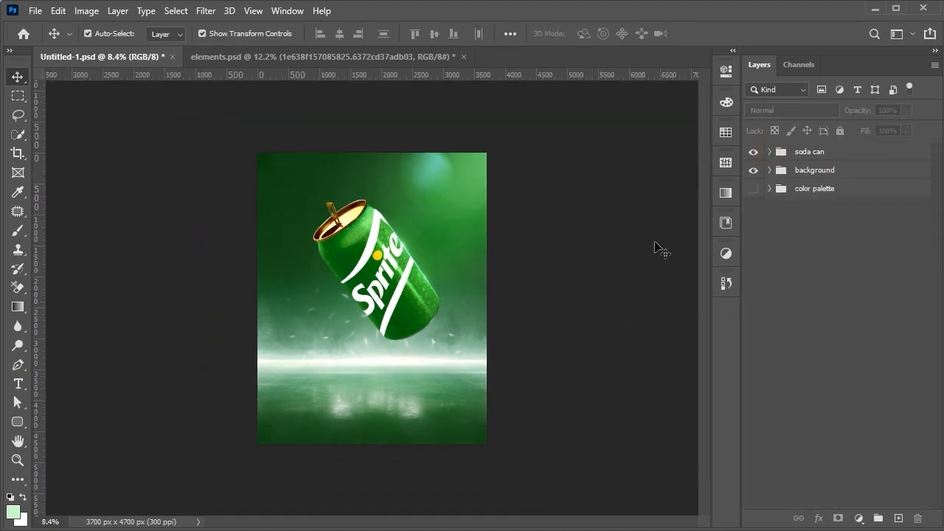
# Add a Curves adjustment above Exposure 3 in the soda can group, clipped to the can, with slightly darker midtones
pyautogui.click(769, 151)
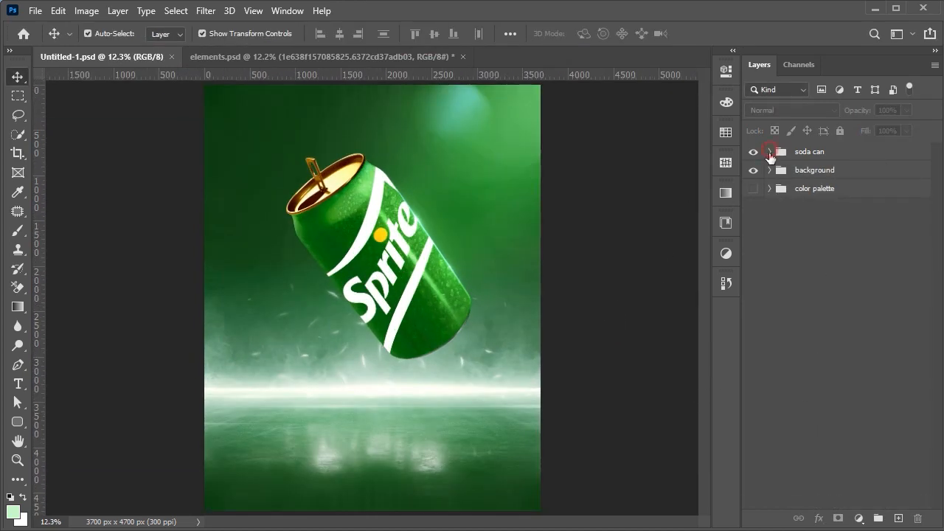
pyautogui.click(869, 281)
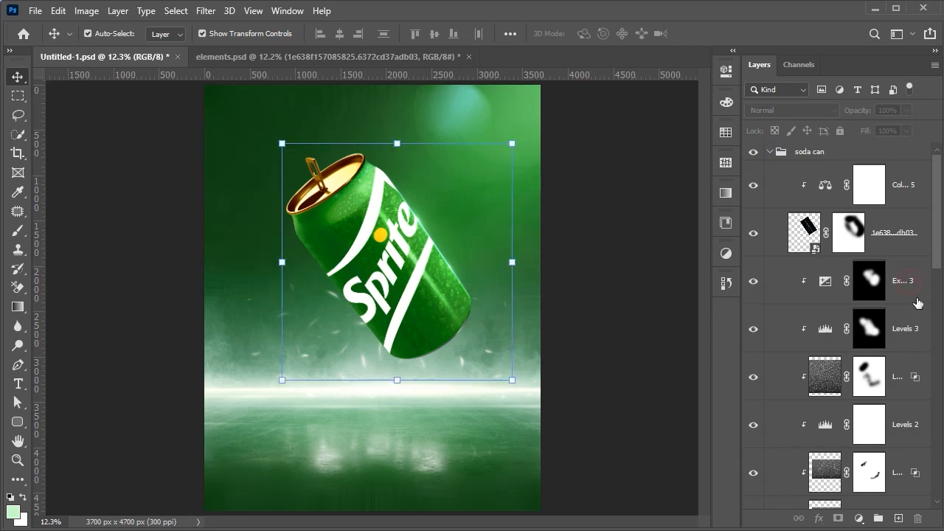
pyautogui.click(858, 519)
pyautogui.click(870, 327)
pyautogui.moveTo(614, 217); pyautogui.dragTo(620, 224)
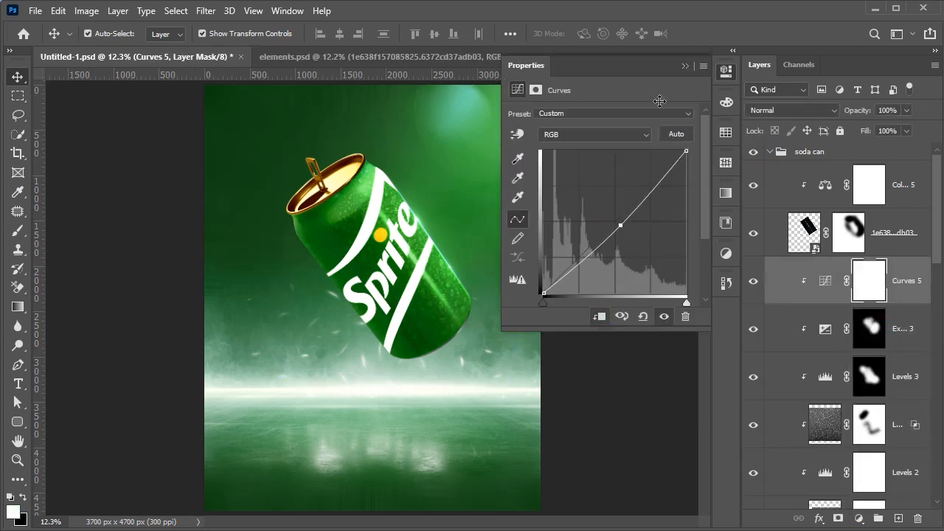
pyautogui.click(685, 65)
# Invert the Curves 5 mask and paint white from the can's centre toward its lower end to darken it there
pyautogui.hotkey('ctrl', 'i')
pyautogui.press('b')
pyautogui.moveTo(378, 288)
pyautogui.mouseDown()
pyautogui.moveTo(319, 254)
pyautogui.moveTo(413, 362)
pyautogui.mouseUp()
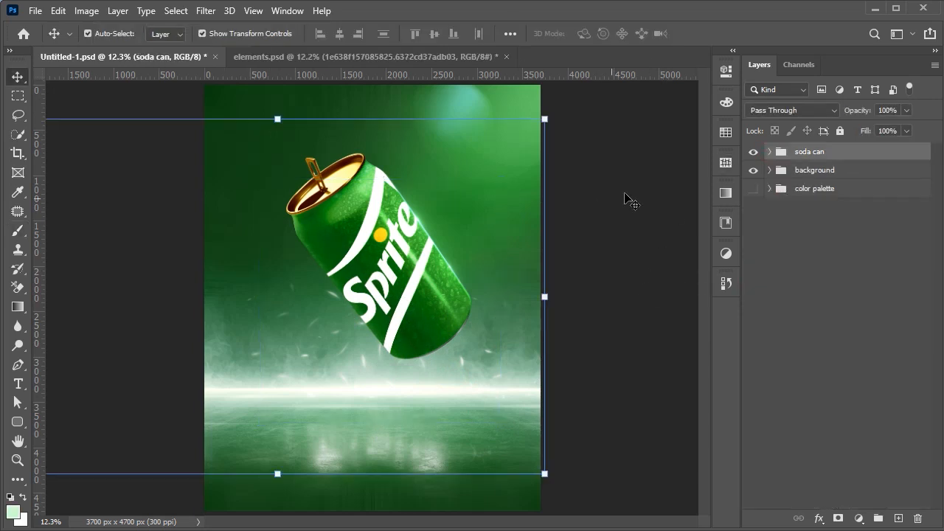
# Duplicate the edge light streak layer together with its clipped Color Balance 5 adjustment in the soda can group
pyautogui.click(804, 326)
pyautogui.click(771, 153)
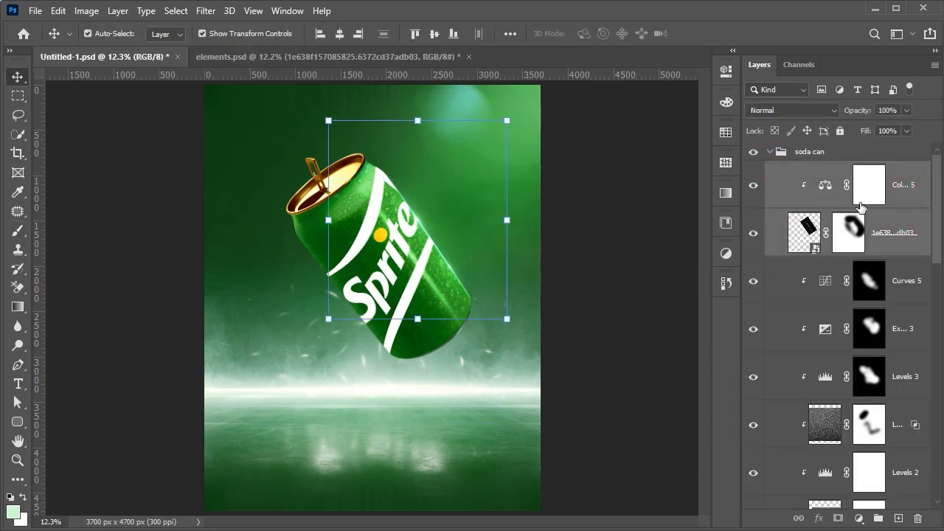
pyautogui.hotkey('ctrl', 'j')
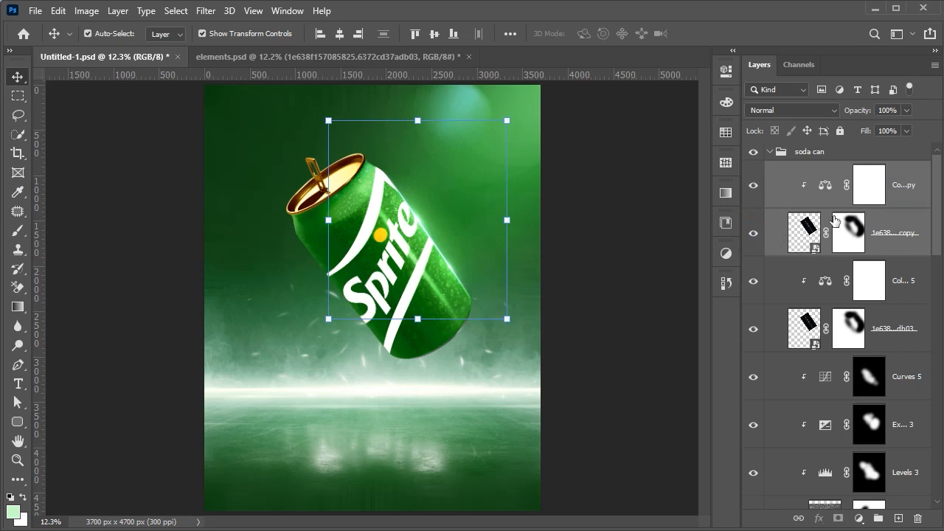
pyautogui.keyDown('ctrl'); pyautogui.click(664, 265); pyautogui.keyUp('ctrl')
# Set the duplicated Color Balance midtones to Cyan-Red +8, Magenta-Green +21 and Yellow-Blue -24, and collapse the soda can group
pyautogui.doubleClick(826, 186)
pyautogui.moveTo(568, 198); pyautogui.dragTo(579, 174)
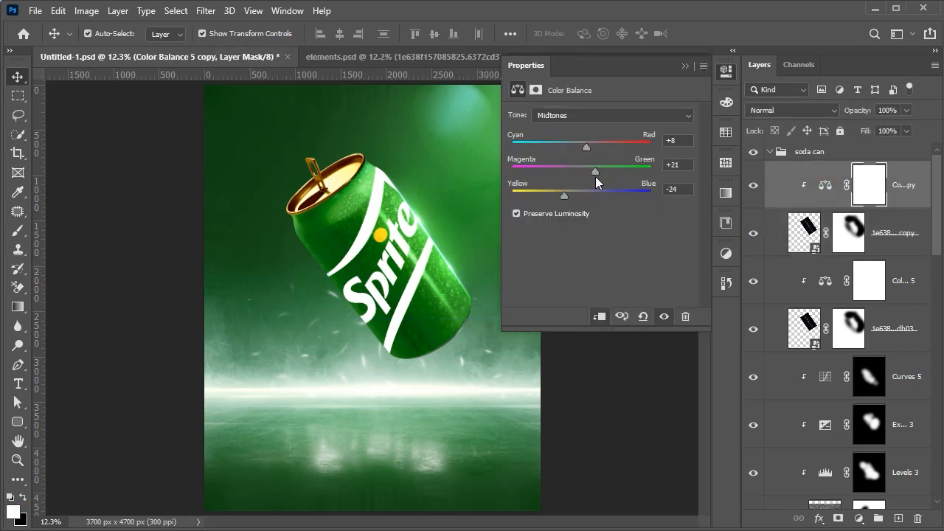
pyautogui.click(675, 193)
pyautogui.click(770, 152)
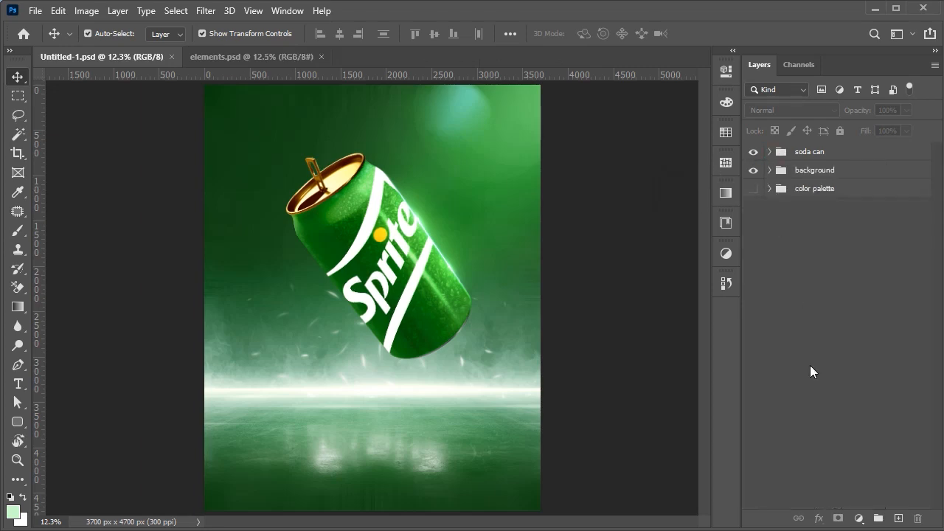
# Open the lemon stock image shutterstock_2341634713.jpeg as a separate document
pyautogui.hotkey('alt', 'Tab')
pyautogui.moveTo(406, 304); pyautogui.dragTo(414, 10)
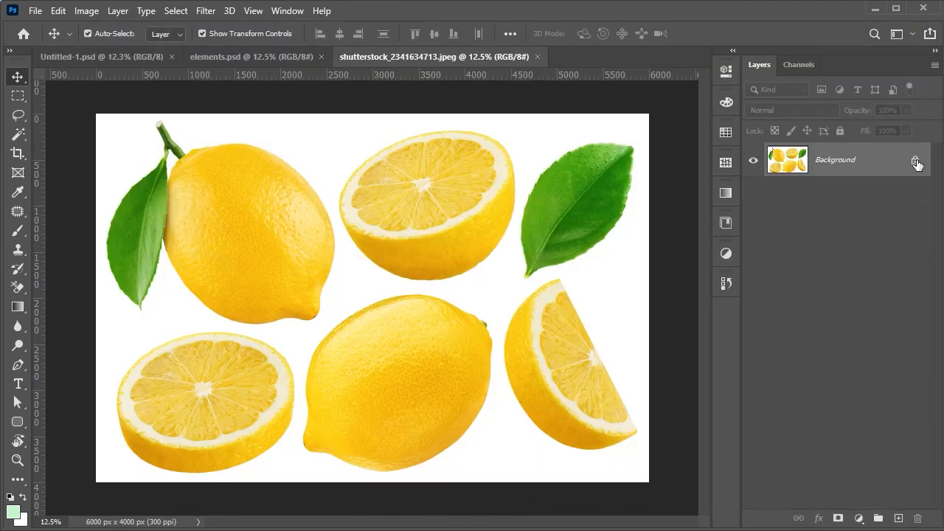
# Unlock the lemon image's background layer and mask out its white backdrop using a Magic Wand selection and an inverted layer mask
pyautogui.click(915, 162)
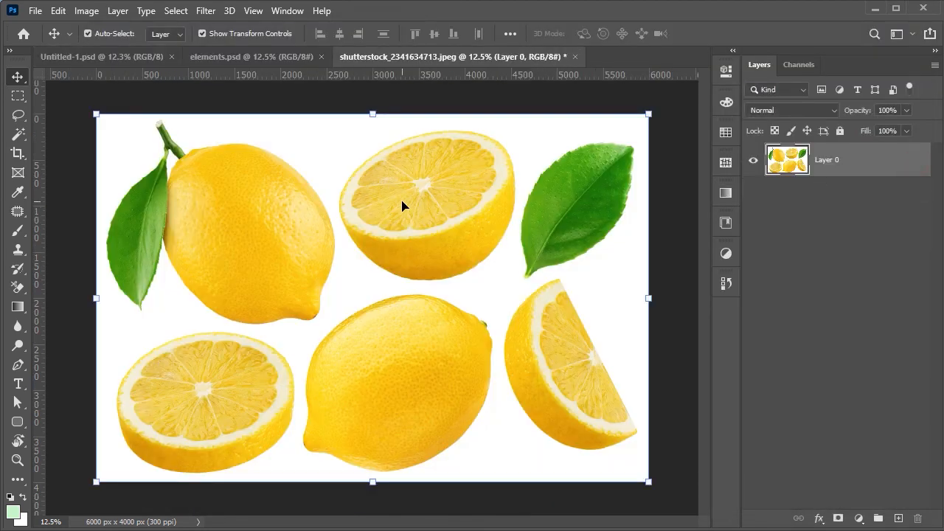
pyautogui.click(18, 137)
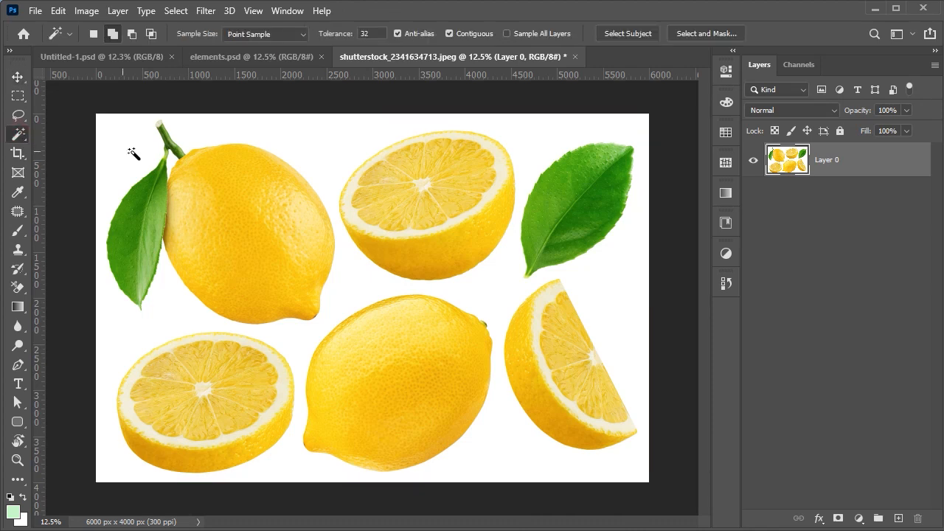
pyautogui.click(308, 135)
pyautogui.click(838, 517)
pyautogui.hotkey('ctrl', 'i')
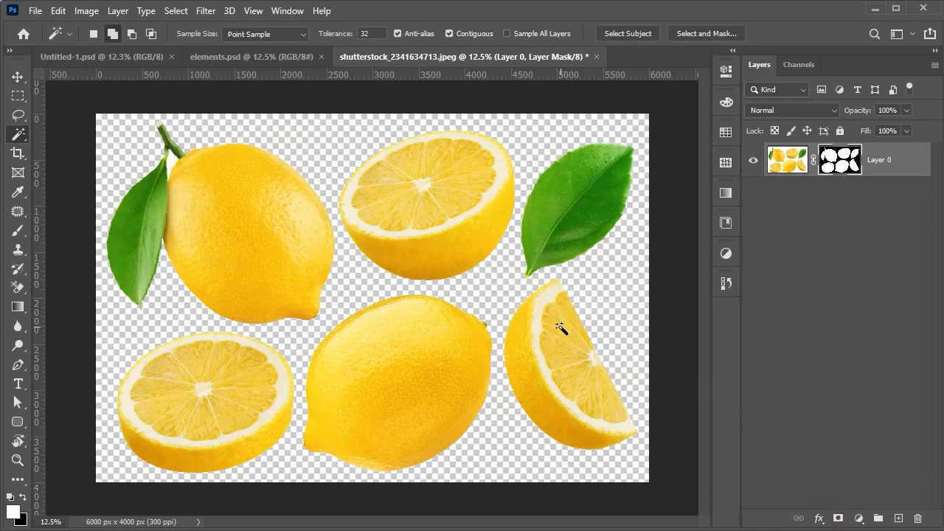
# Apply the layer mask permanently to the lemon cutout layer
pyautogui.press('v')
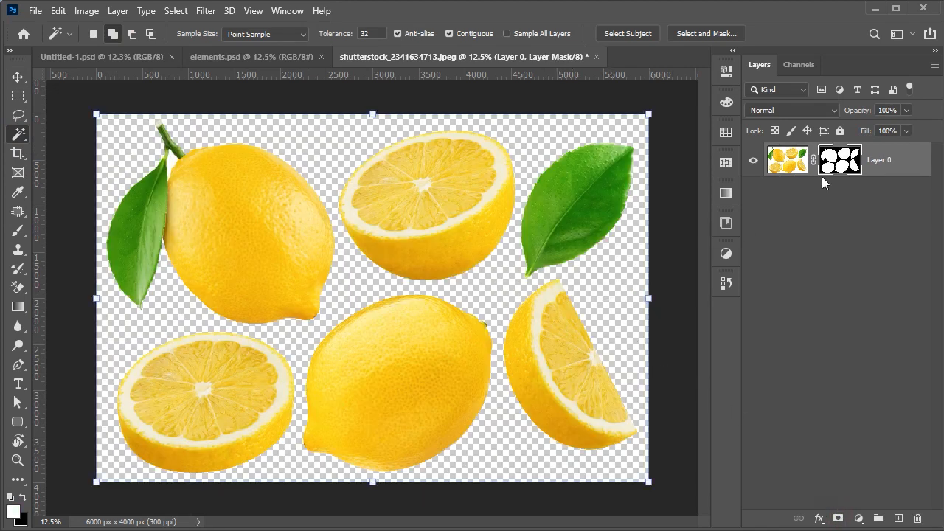
pyautogui.rightClick(841, 162)
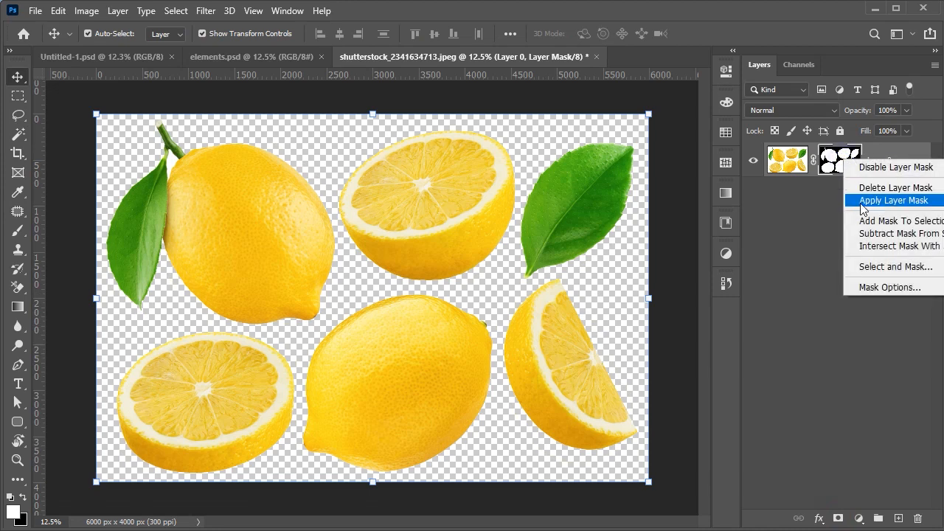
pyautogui.click(856, 200)
# Add a black (000000) Solid Color fill layer and place it beneath the lemon cutouts on Layer 0
pyautogui.click(858, 518)
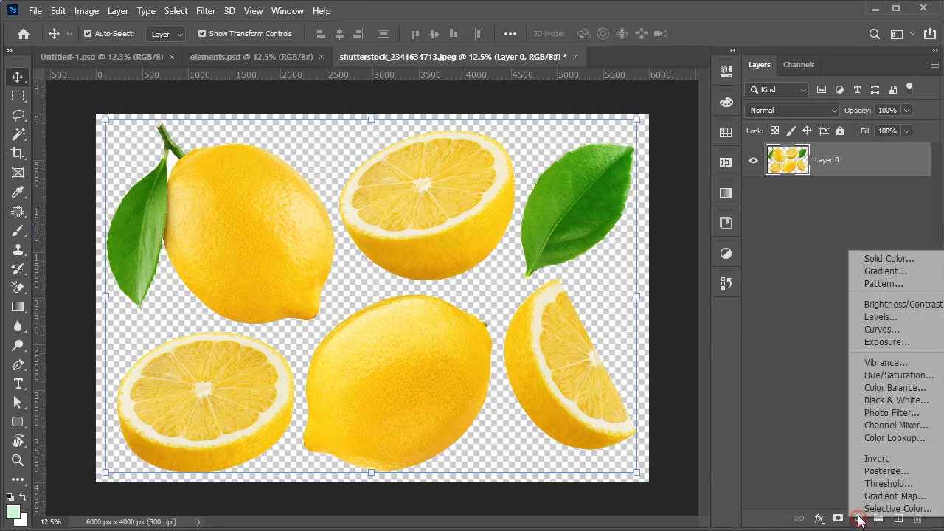
pyautogui.click(888, 257)
pyautogui.moveTo(584, 138); pyautogui.dragTo(498, 371)
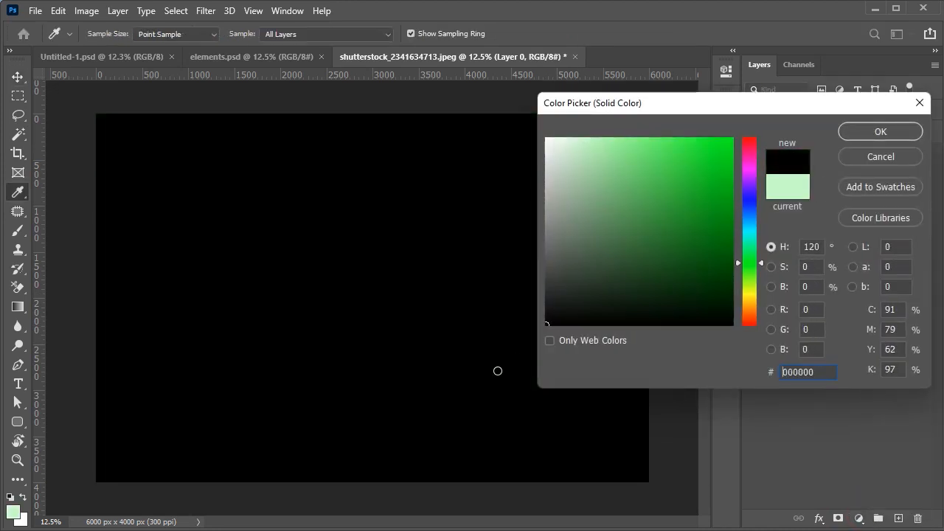
pyautogui.click(872, 136)
pyautogui.moveTo(848, 159); pyautogui.dragTo(850, 192)
pyautogui.click(839, 159)
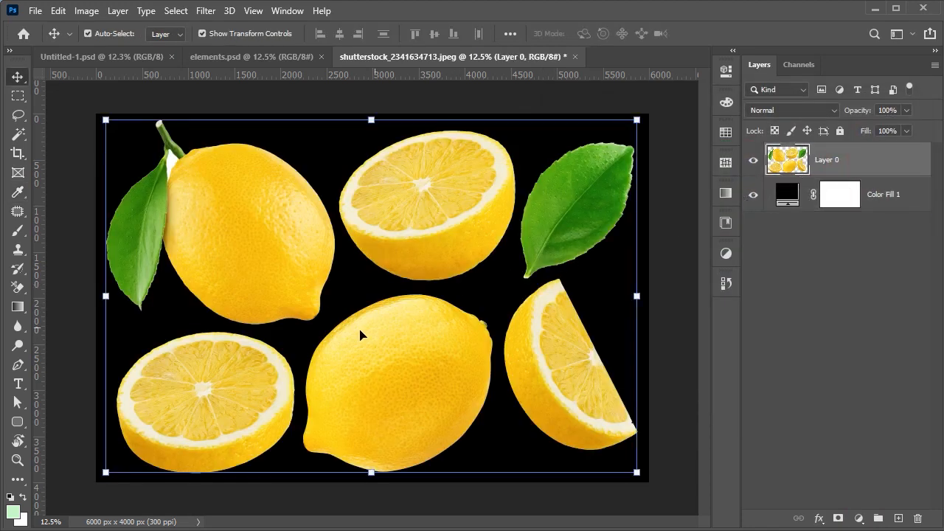
# Trace a closed Pen tool path loosely around the whole lemon with the attached leaf
pyautogui.scroll(4, 270, 362)
pyautogui.scroll(-4, 271, 361)
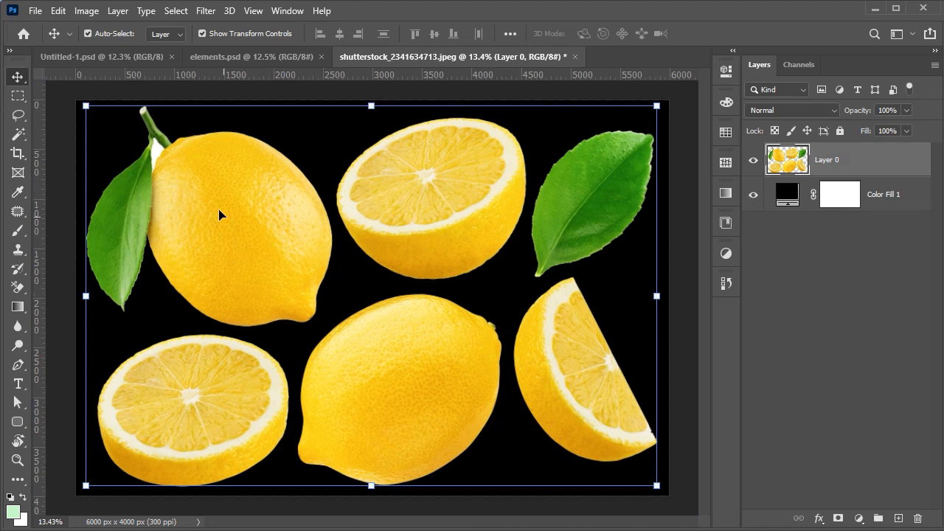
pyautogui.scroll(-2, 219, 215)
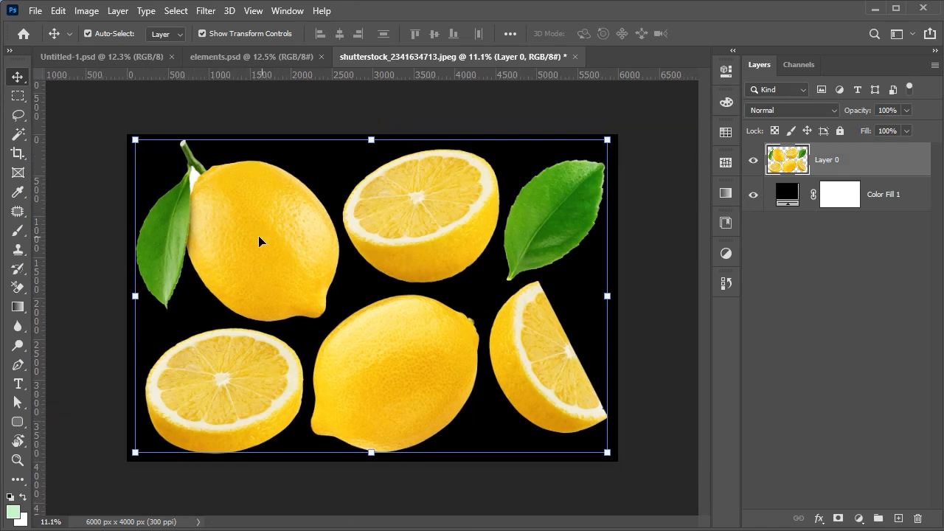
pyautogui.press('p')
pyautogui.scroll(1, 317, 185)
pyautogui.moveTo(322, 187); pyautogui.dragTo(329, 204)
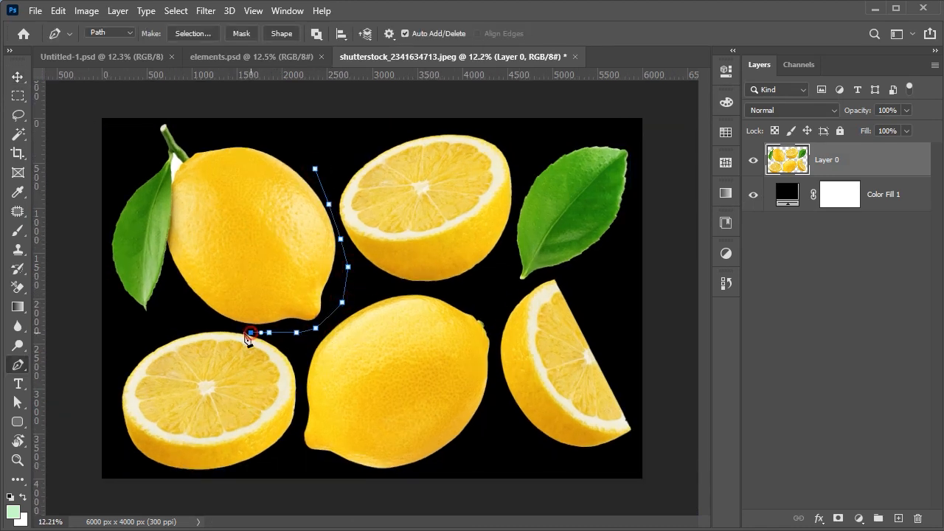
pyautogui.moveTo(182, 110); pyautogui.dragTo(191, 110)
pyautogui.click(220, 110)
pyautogui.moveTo(278, 111); pyautogui.dragTo(295, 114)
pyautogui.moveTo(308, 126); pyautogui.dragTo(314, 142)
pyautogui.moveTo(315, 168); pyautogui.dragTo(322, 183)
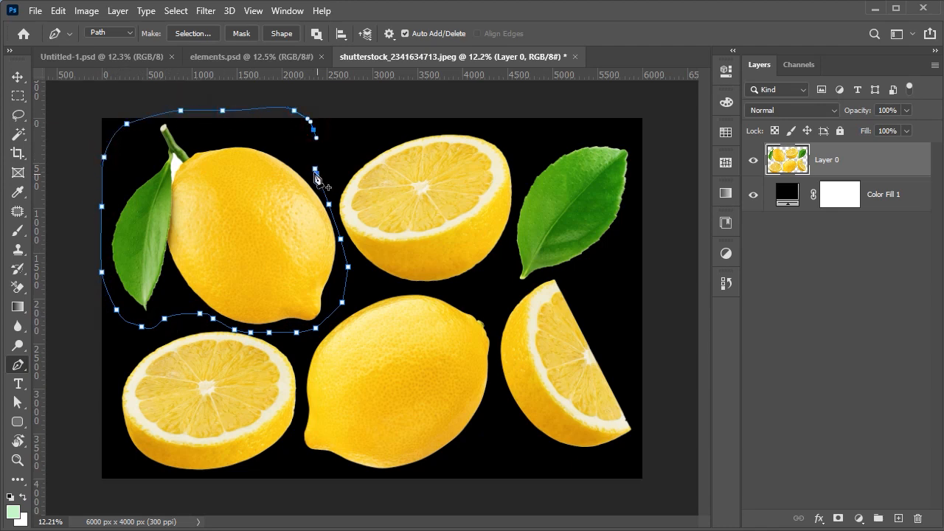
# Turn the path around the whole lemon into a selection and cut it onto its own layer
pyautogui.click(199, 34)
pyautogui.press('Return')
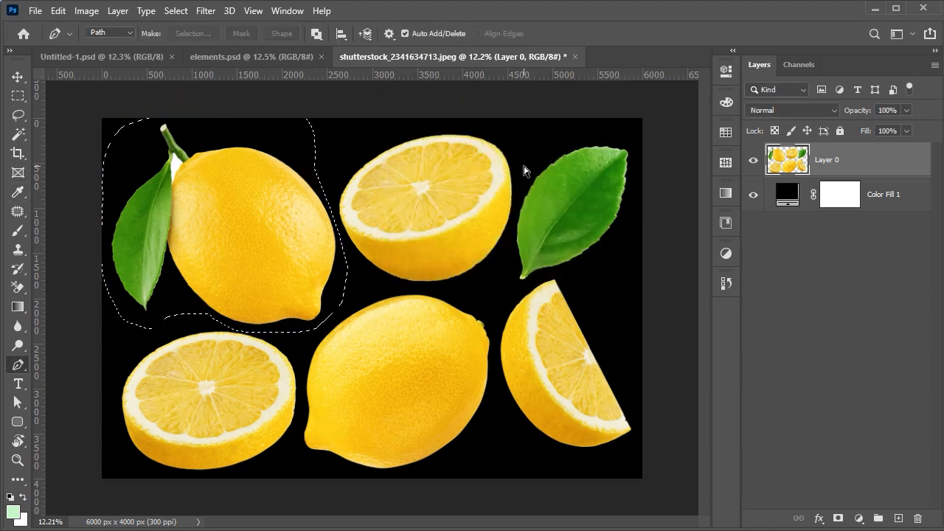
pyautogui.hotkey('ctrl', 'j')
# Outline the upper half lemon on Layer 0 with the Pen tool, make it a selection and cut it to a new layer
pyautogui.hotkey('alt', '[')
pyautogui.moveTo(336, 158); pyautogui.dragTo(333, 178)
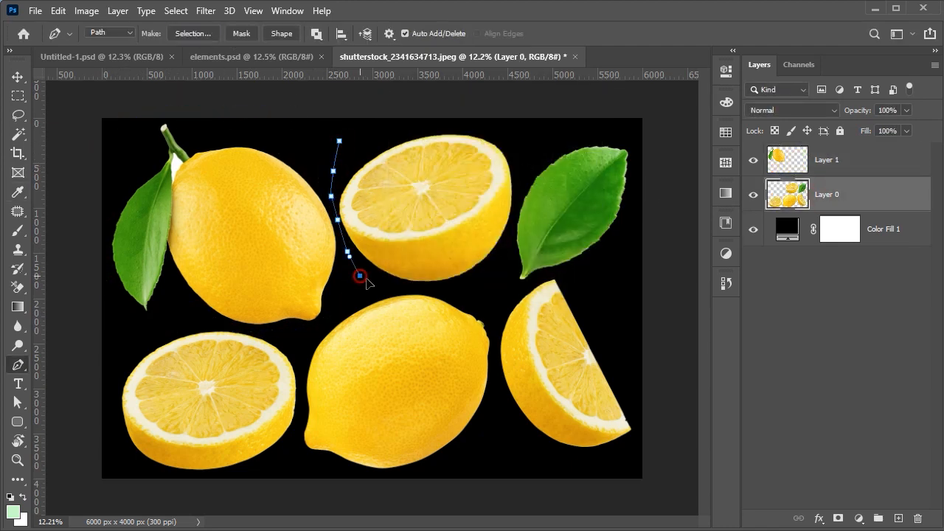
pyautogui.click(340, 145)
pyautogui.click(192, 33)
pyautogui.press('Return')
pyautogui.hotkey('ctrl', 'j')
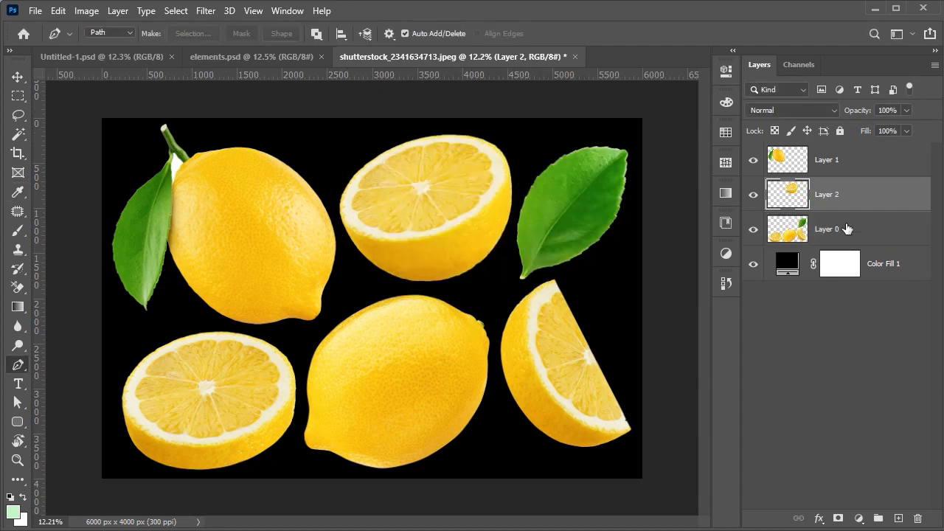
# Trace a closed Pen tool path around the separate green leaf on Layer 0
pyautogui.hotkey('alt', '[')
pyautogui.click(552, 139)
pyautogui.click(546, 156)
pyautogui.click(532, 180)
pyautogui.click(526, 194)
pyautogui.scroll(3, 520, 214)
pyautogui.moveTo(532, 207); pyautogui.dragTo(401, 271)
pyautogui.click(403, 280)
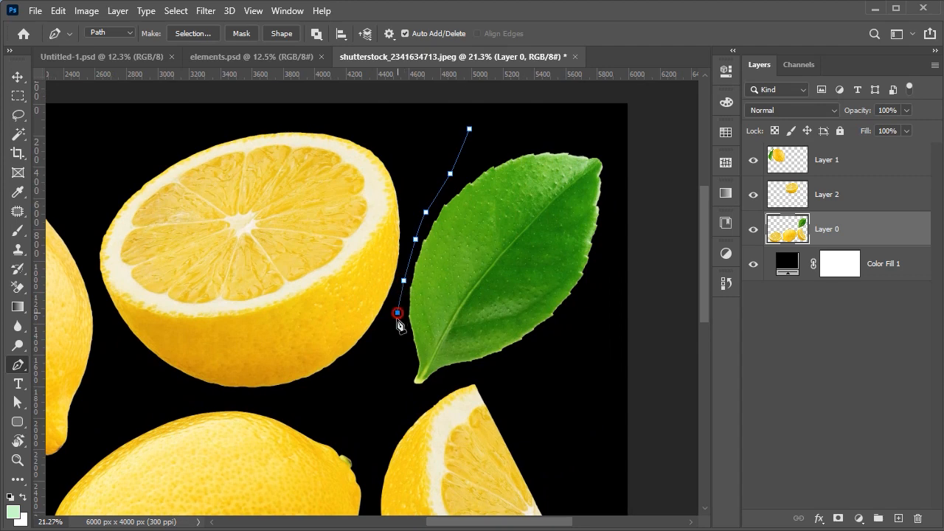
pyautogui.moveTo(569, 341); pyautogui.dragTo(583, 326)
pyautogui.click(615, 228)
pyautogui.moveTo(580, 120); pyautogui.dragTo(516, 110)
pyautogui.click(469, 129)
# Turn the path around the leaf into a selection and cut it onto its own layer
pyautogui.scroll(-3, 410, 191)
pyautogui.click(193, 34)
pyautogui.click(577, 131)
pyautogui.hotkey('ctrl', 'shift', 'j')
# Trace a closed Pen tool path around the lemon wedge on Layer 0
pyautogui.scroll(5, 537, 308)
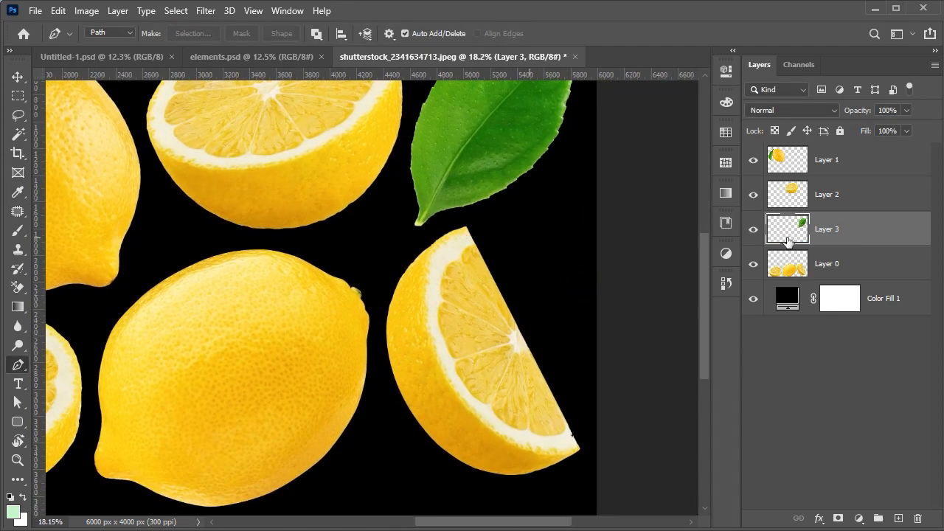
pyautogui.click(822, 262)
pyautogui.scroll(-2, 529, 254)
pyautogui.click(509, 236)
pyautogui.click(481, 226)
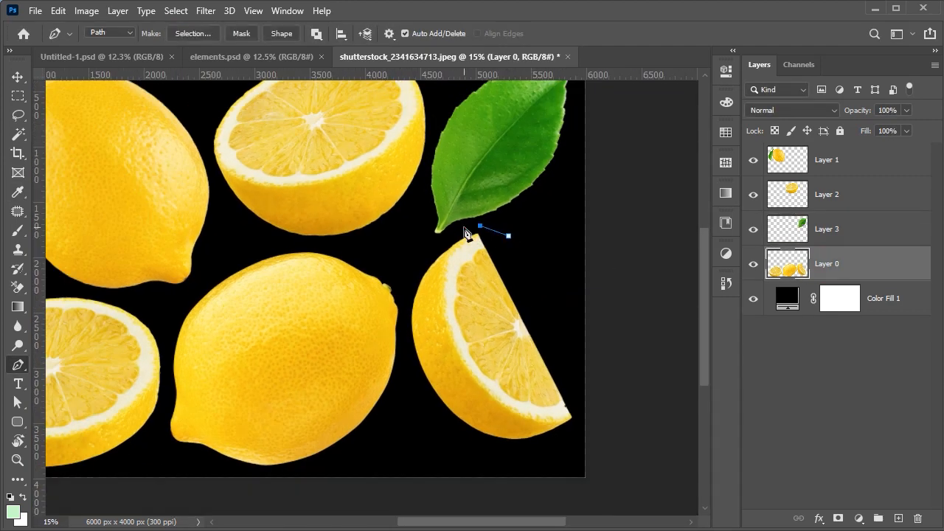
pyautogui.click(509, 236)
# Turn the wedge path into an anti-aliased selection with a 0.5-pixel feather and cut it onto its own layer
pyautogui.click(192, 33)
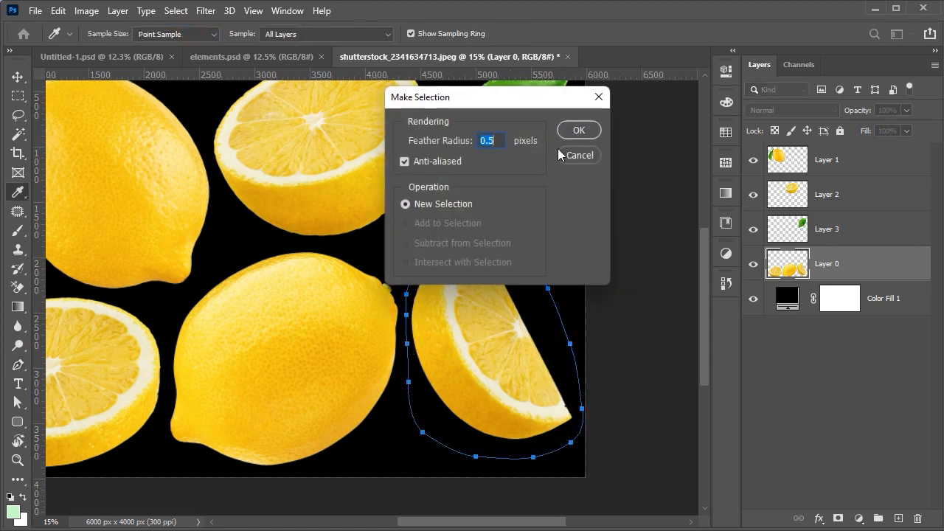
pyautogui.click(578, 132)
pyautogui.scroll(-2, 459, 211)
pyautogui.hotkey('ctrl', 'shift', 'j')
pyautogui.press('v')
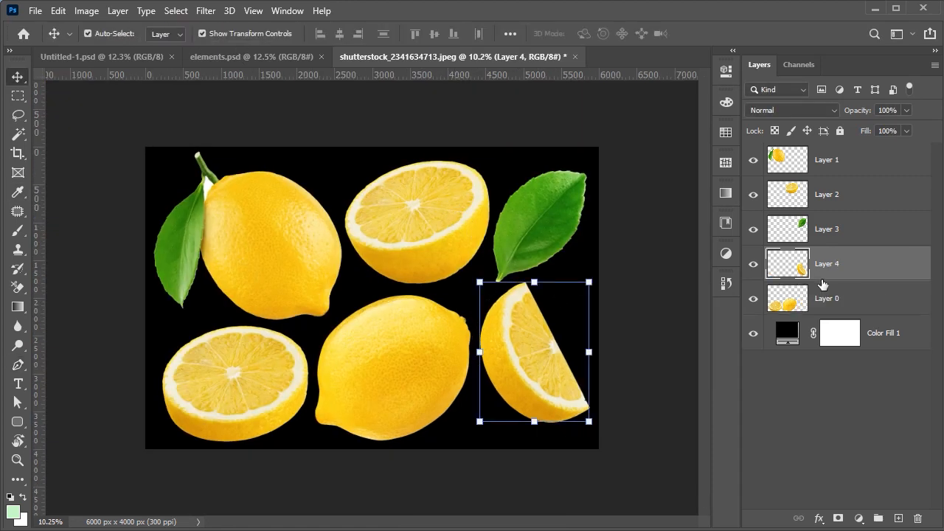
# Hide Color Fill 1 and Layer 0, and bring the whole-lemon and half-lemon layers into Untitled-1.psd
pyautogui.click(753, 333)
pyautogui.click(753, 302)
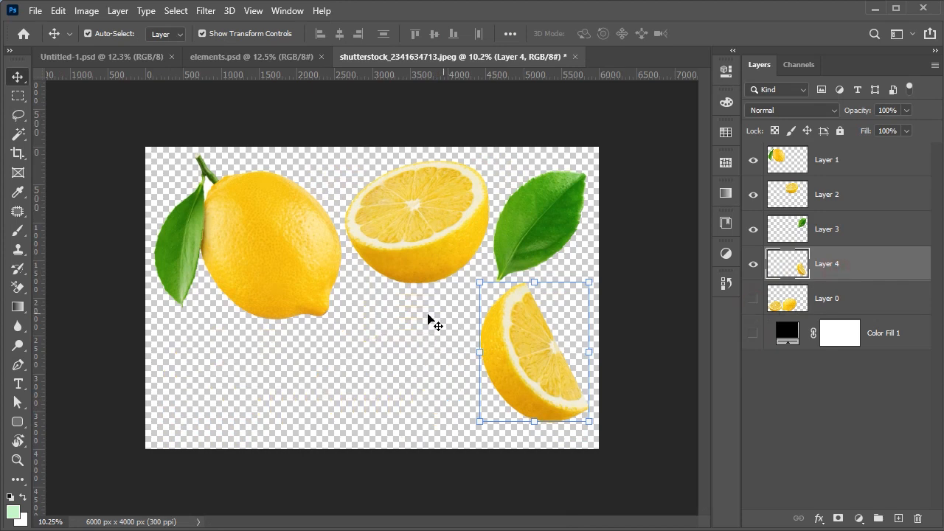
pyautogui.click(288, 253)
pyautogui.keyDown('shift'); pyautogui.click(797, 205); pyautogui.keyUp('shift')
pyautogui.scroll(-3, 352, 255)
pyautogui.moveTo(322, 253); pyautogui.dragTo(622, 380)
# Scale the whole-lemon and half-lemon layers together to 53.65% and position them below the soda can
pyautogui.click(825, 172)
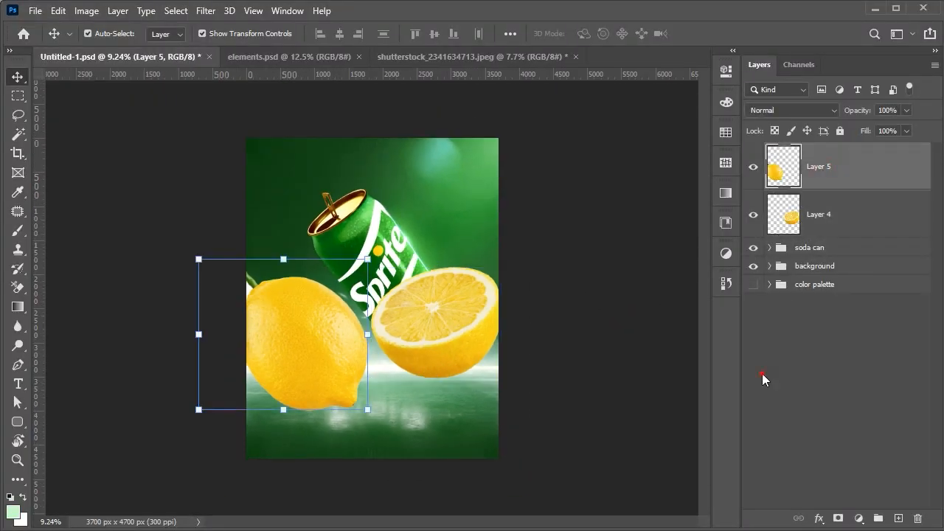
pyautogui.keyDown('ctrl'); pyautogui.click(826, 173); pyautogui.keyUp('ctrl')
pyautogui.rightClick(831, 167)
pyautogui.click(862, 179)
pyautogui.keyDown('shift'); pyautogui.click(797, 221); pyautogui.keyUp('shift')
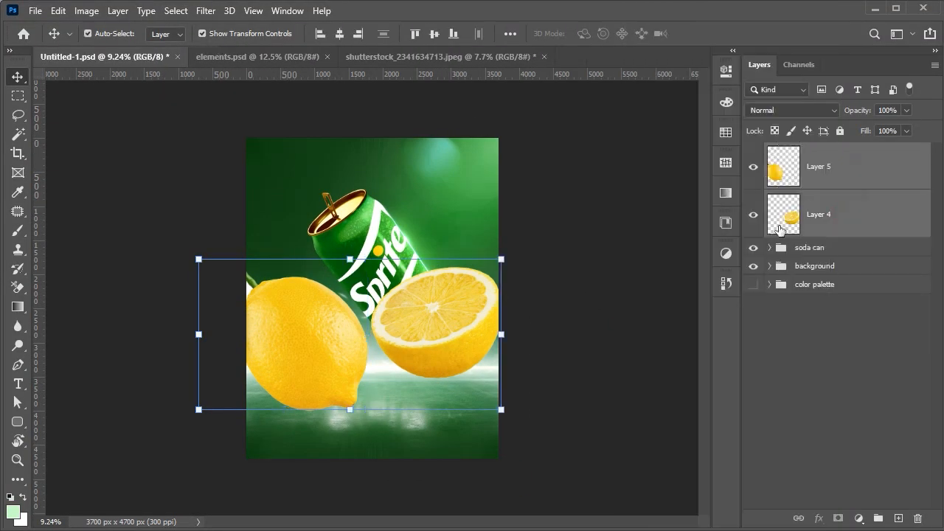
pyautogui.hotkey('ctrl', 't')
pyautogui.moveTo(349, 410); pyautogui.dragTo(353, 374)
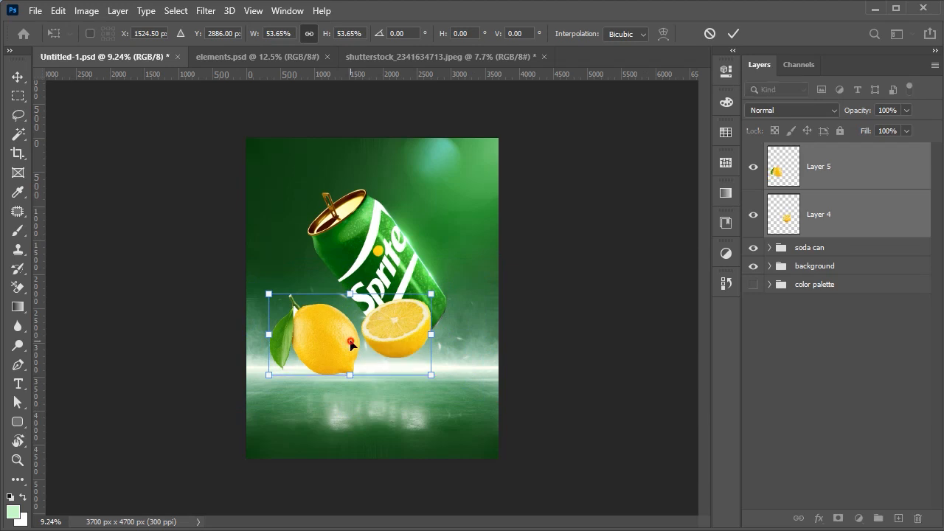
pyautogui.click(733, 33)
pyautogui.click(750, 426)
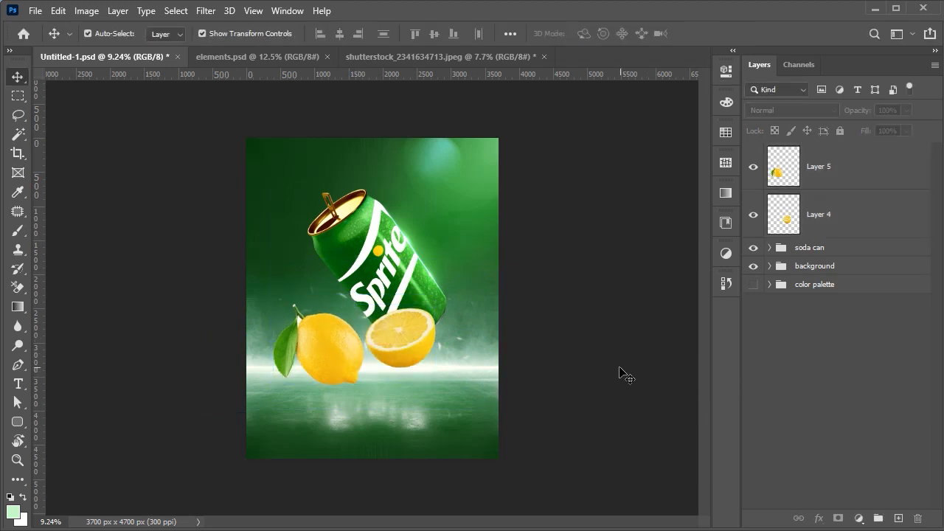
# Flip the whole lemon on Layer 5 horizontally
pyautogui.hotkey('ctrl', '0')
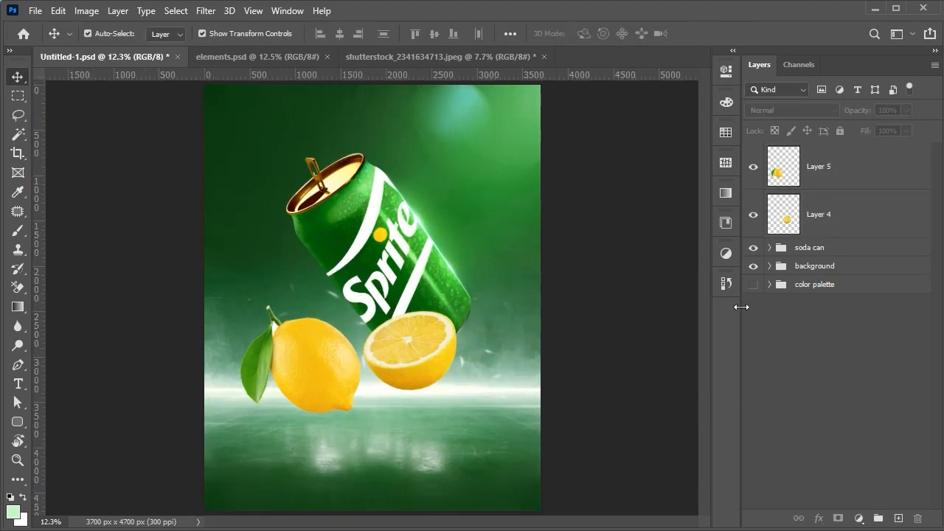
pyautogui.click(825, 221)
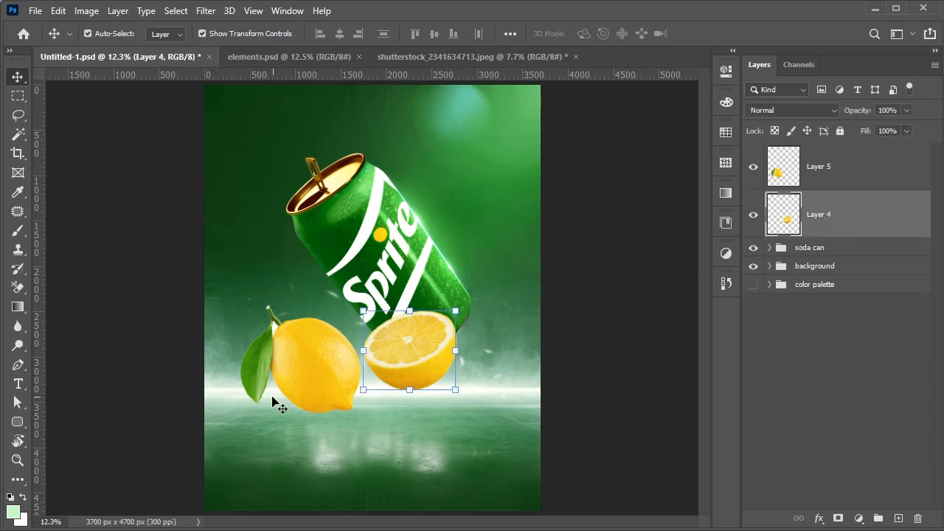
pyautogui.scroll(4, 295, 395)
pyautogui.click(844, 159)
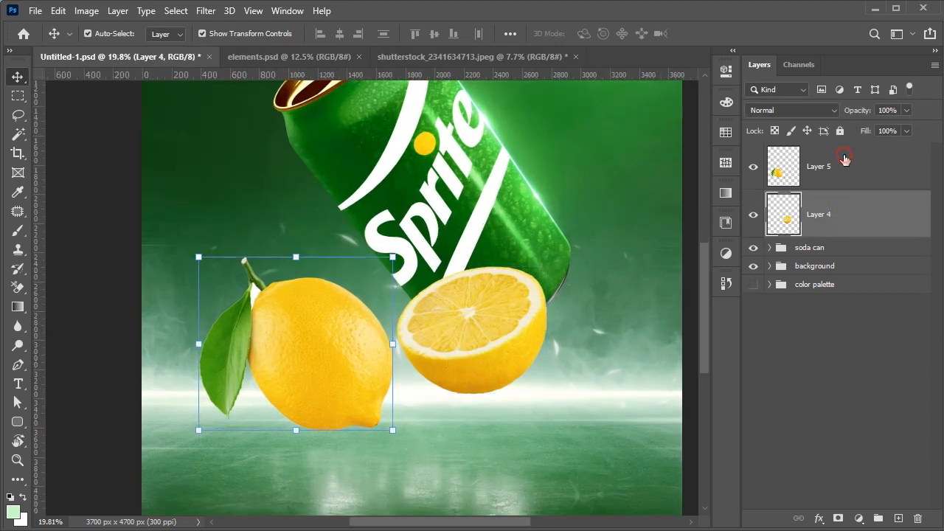
pyautogui.hotkey('ctrl', 't')
pyautogui.rightClick(298, 319)
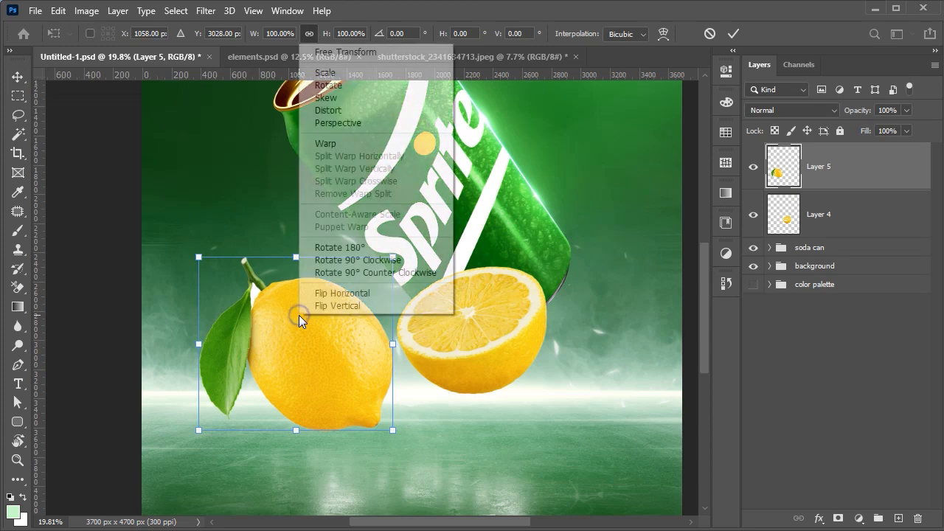
pyautogui.click(332, 290)
pyautogui.click(733, 35)
# Scale both lemon layers down further together and place them on the floor to the left below the can
pyautogui.keyDown('shift'); pyautogui.click(822, 216); pyautogui.keyUp('shift')
pyautogui.scroll(-4, 485, 361)
pyautogui.hotkey('ctrl', 't')
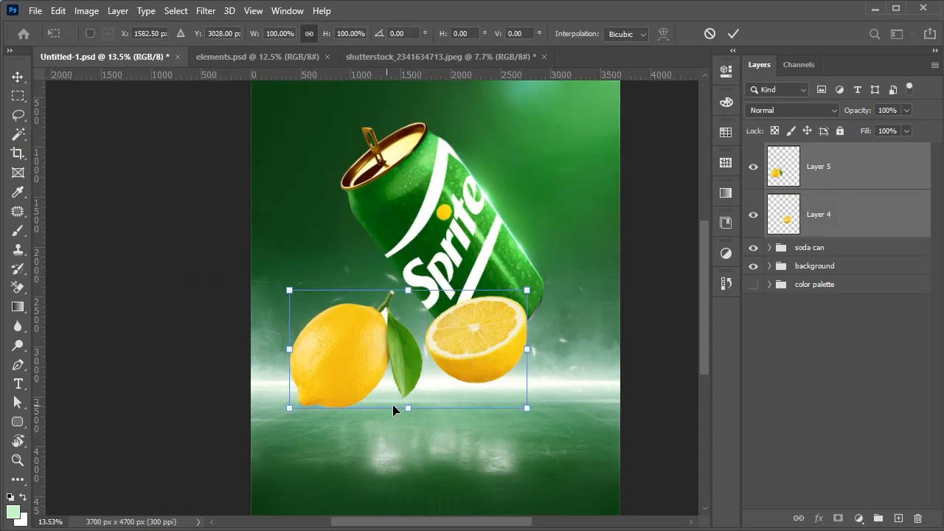
pyautogui.moveTo(409, 408); pyautogui.dragTo(410, 394)
pyautogui.moveTo(371, 362); pyautogui.dragTo(345, 371)
pyautogui.moveTo(335, 421); pyautogui.dragTo(335, 402)
pyautogui.scroll(-3, 309, 369)
pyautogui.moveTo(301, 369); pyautogui.dragTo(299, 382)
pyautogui.scroll(9, 330, 363)
pyautogui.click(732, 34)
pyautogui.rightClick(845, 216)
pyautogui.click(674, 133)
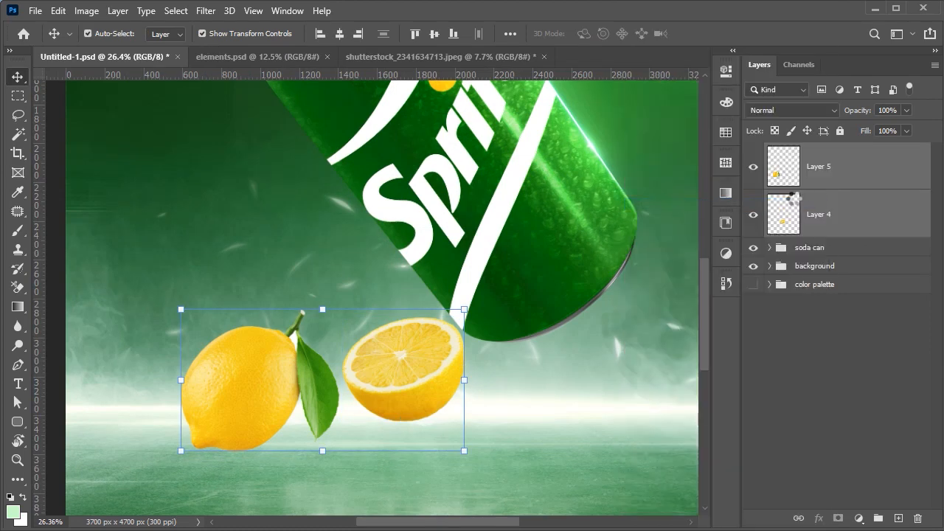
pyautogui.scroll(-3, 467, 375)
pyautogui.scroll(3, 392, 423)
pyautogui.hotkey('ctrl', 'z')
# Convert Layer 4 and Layer 5 individually to smart objects
pyautogui.rightClick(841, 214)
pyautogui.click(760, 205)
pyautogui.rightClick(824, 170)
pyautogui.click(760, 205)
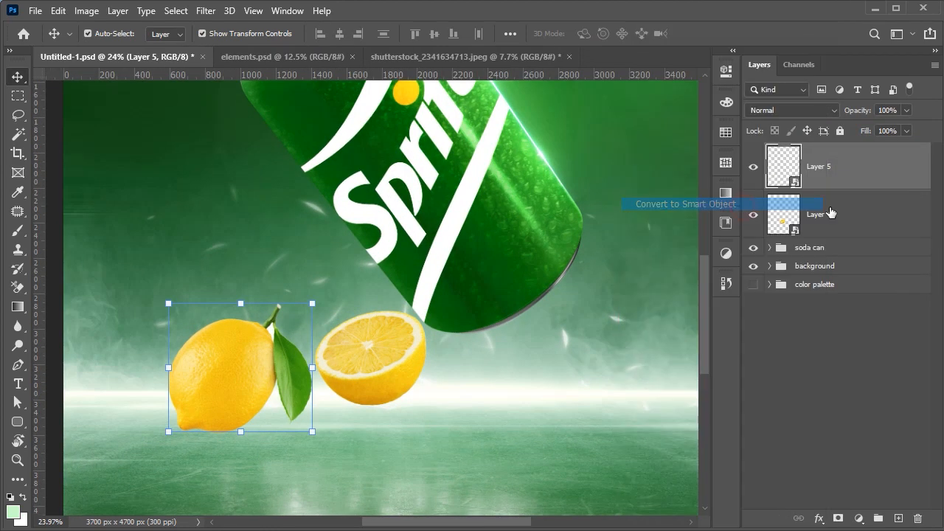
# Shrink the half lemon on Layer 4 and tuck it behind the whole lemon's leaf
pyautogui.click(831, 212)
pyautogui.hotkey('ctrl', 't')
pyautogui.moveTo(381, 378); pyautogui.dragTo(329, 398)
pyautogui.moveTo(322, 337); pyautogui.dragTo(322, 349)
pyautogui.moveTo(329, 380); pyautogui.dragTo(303, 392)
pyautogui.scroll(-7, 258, 413)
pyautogui.press('Return')
pyautogui.scroll(1, 599, 336)
pyautogui.click(599, 337)
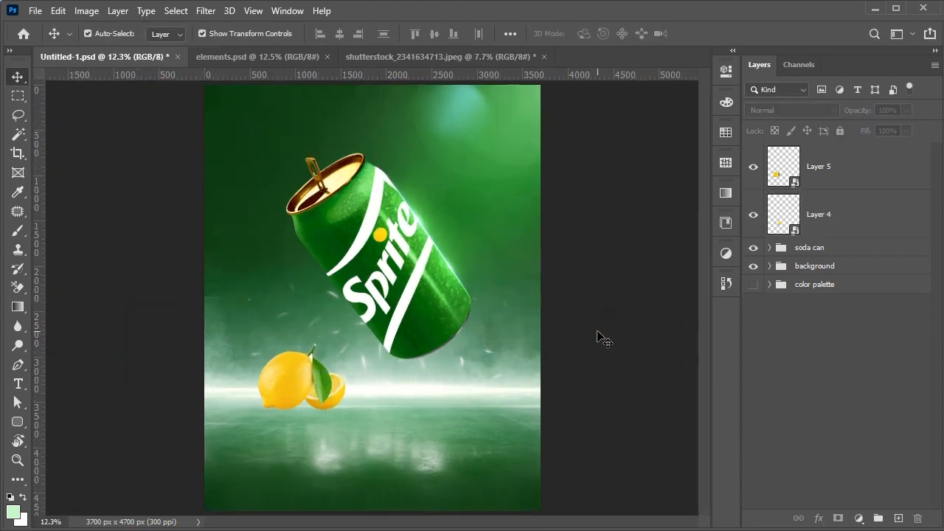
# Rasterize the whole-lemon smart object on Layer 5
pyautogui.scroll(14, 288, 362)
pyautogui.scroll(12, 342, 316)
pyautogui.rightClick(837, 168)
pyautogui.click(677, 275)
# Outline the white gap between the whole lemon, stem and leaf with the Pen tool, convert it to a selection and delete it
pyautogui.press('p')
pyautogui.scroll(4, 355, 269)
pyautogui.click(332, 252)
pyautogui.click(322, 263)
pyautogui.click(312, 273)
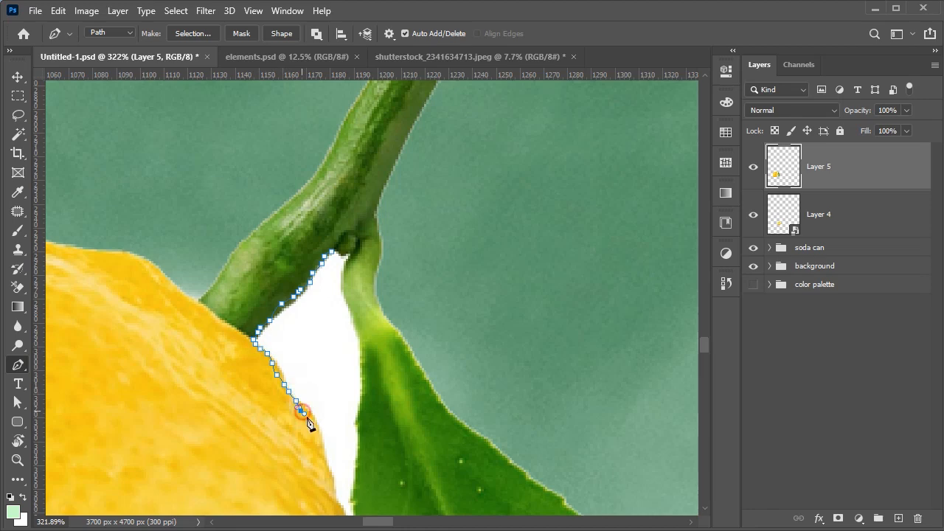
pyautogui.click(308, 419)
pyautogui.click(321, 440)
pyautogui.click(325, 453)
pyautogui.moveTo(327, 464); pyautogui.dragTo(329, 468)
pyautogui.moveTo(337, 507); pyautogui.dragTo(314, 381)
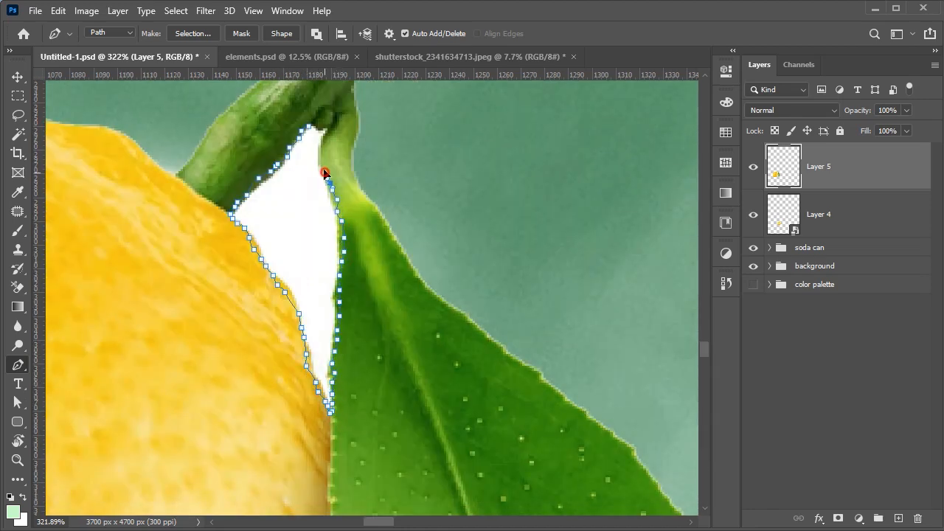
pyautogui.click(313, 133)
pyautogui.hotkey('ctrl', 'Return')
pyautogui.press('Delete')
pyautogui.scroll(-14, 464, 288)
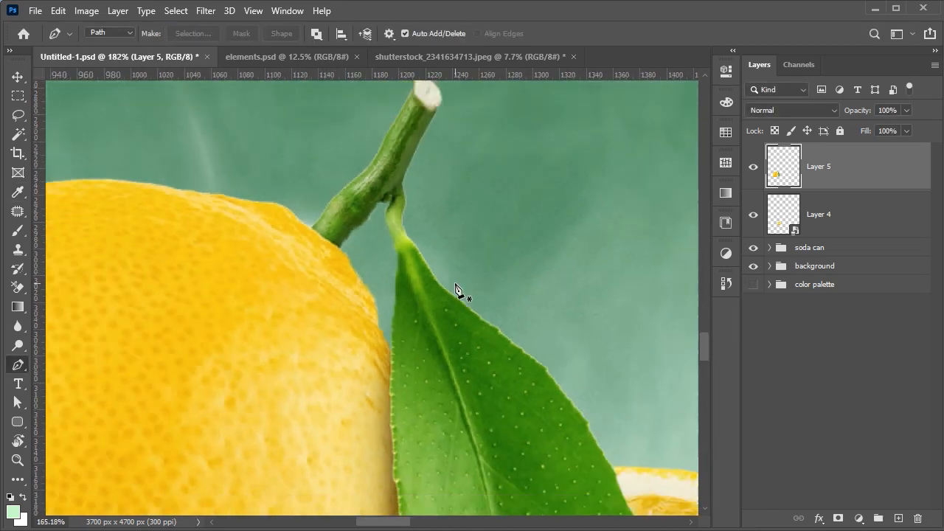
# Convert the cleaned whole-lemon Layer 5 back to a smart object
pyautogui.rightClick(820, 170)
pyautogui.click(737, 205)
pyautogui.scroll(-5, 502, 337)
pyautogui.scroll(2, 418, 316)
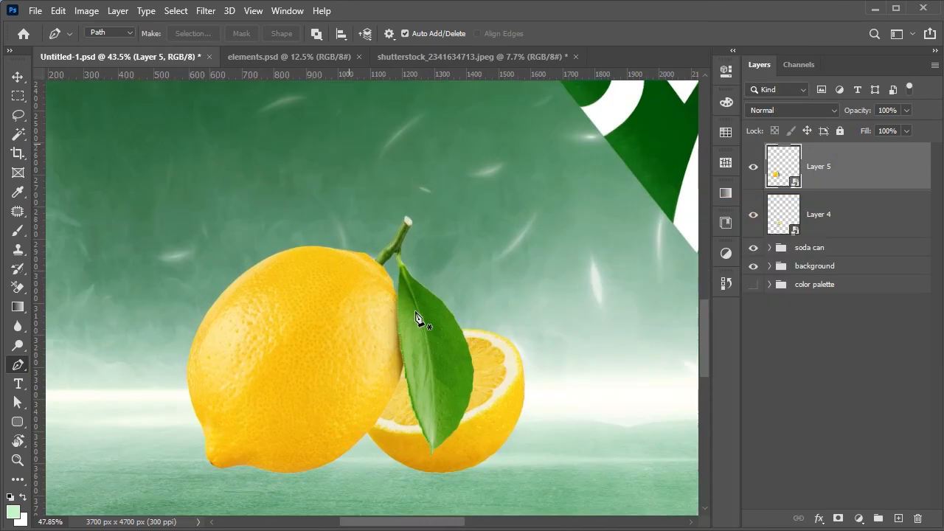
# Rename Layer 5 as "complete lemon on ground" and Layer 4 as "half lemon on ground"
pyautogui.press('v')
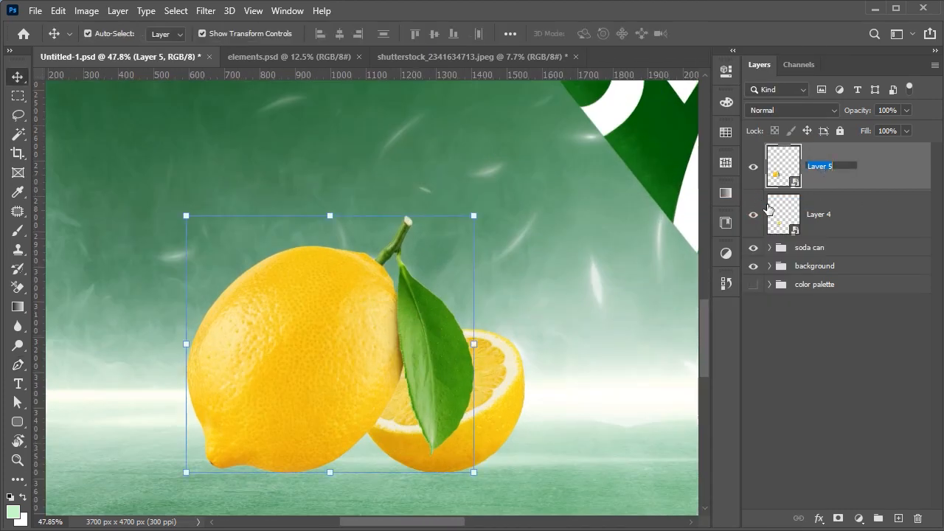
pyautogui.write('nd')
pyautogui.press('Return')
pyautogui.doubleClick(820, 214)
pyautogui.write('half lemon on gro')
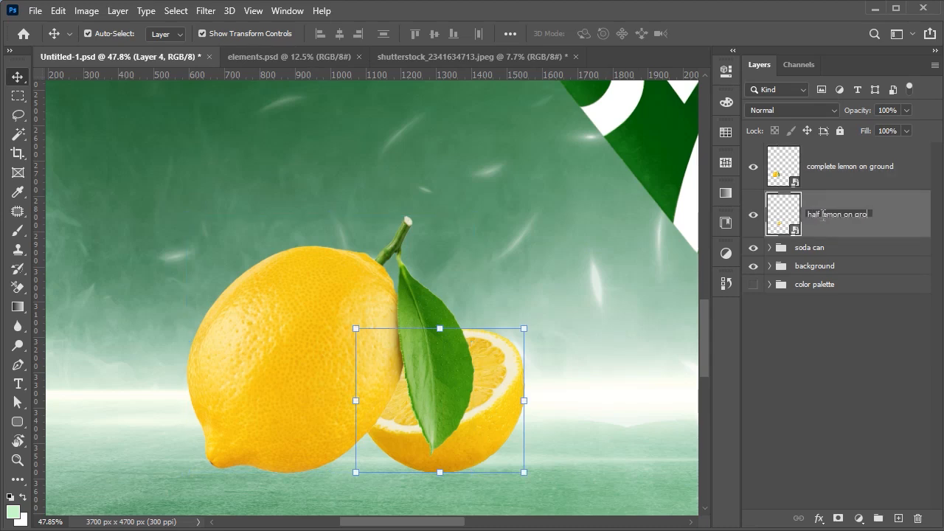
pyautogui.write('und')
pyautogui.press('Return')
# Add a Curves adjustment clipped to the complete lemon layer and bend its midtones slightly down to darken the fruit
pyautogui.scroll(-8, 411, 288)
pyautogui.scroll(2, 513, 304)
pyautogui.click(402, 309)
pyautogui.scroll(5, 396, 305)
pyautogui.scroll(1, 395, 307)
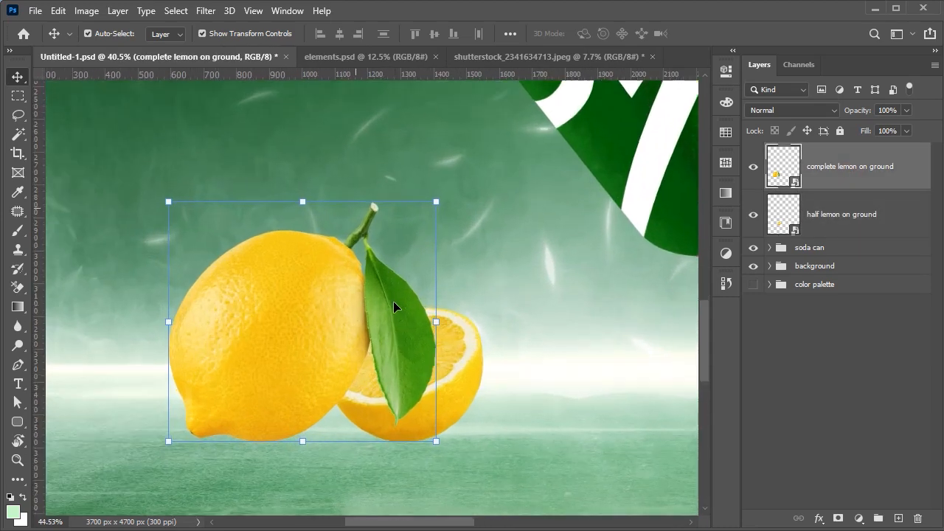
pyautogui.click(857, 520)
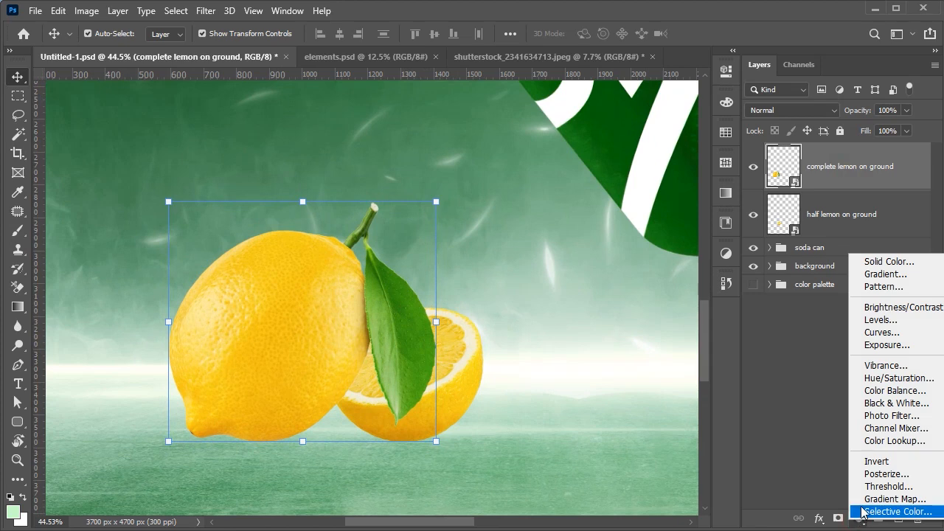
pyautogui.click(867, 333)
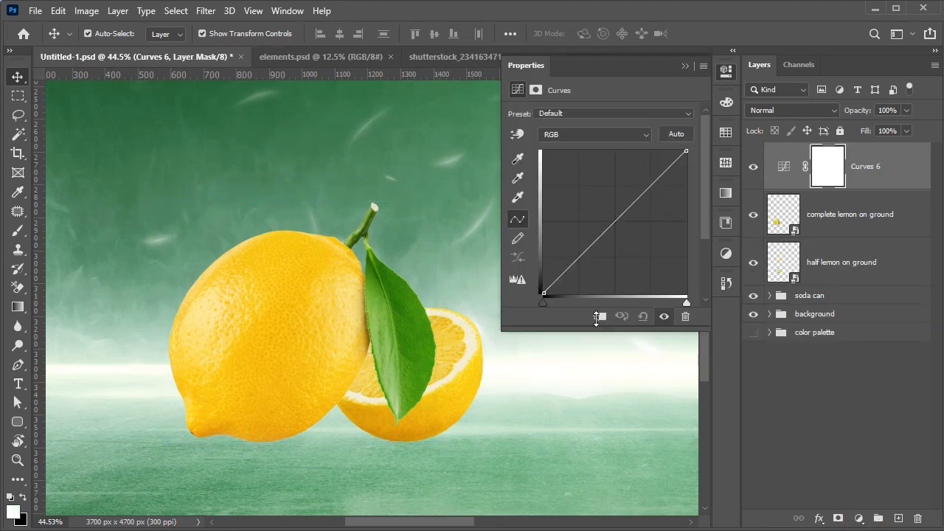
pyautogui.click(599, 317)
pyautogui.moveTo(616, 221); pyautogui.dragTo(622, 228)
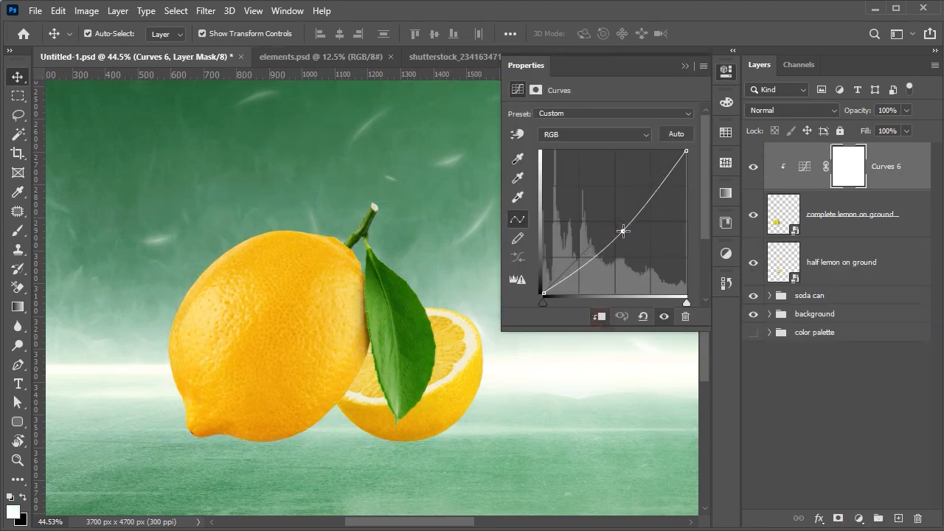
pyautogui.click(685, 65)
# Add a Levels adjustment clipped to the complete lemon and set the black input level to 35
pyautogui.click(858, 520)
pyautogui.click(867, 315)
pyautogui.moveTo(532, 222); pyautogui.dragTo(556, 227)
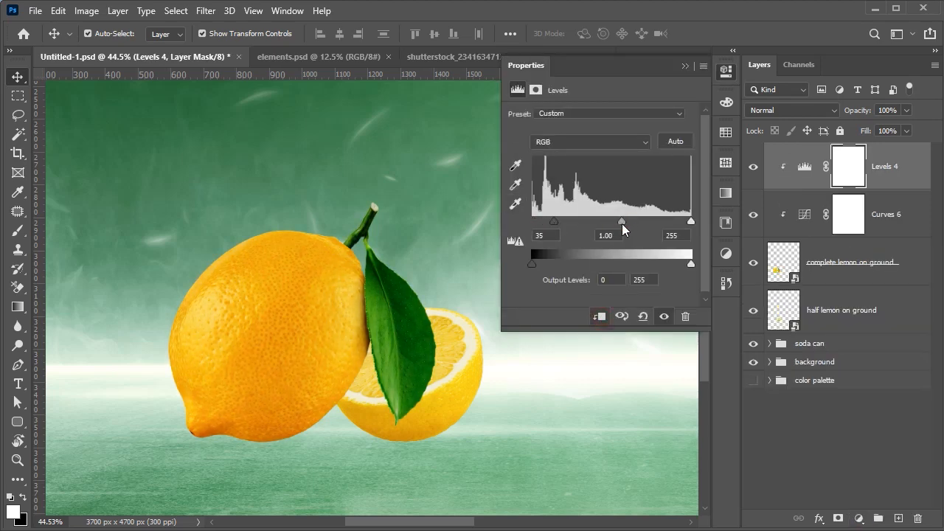
pyautogui.click(685, 66)
# Add a Color Balance adjustment clipped to the complete lemon with midtones at red +7, green +6 and blue -12
pyautogui.click(857, 519)
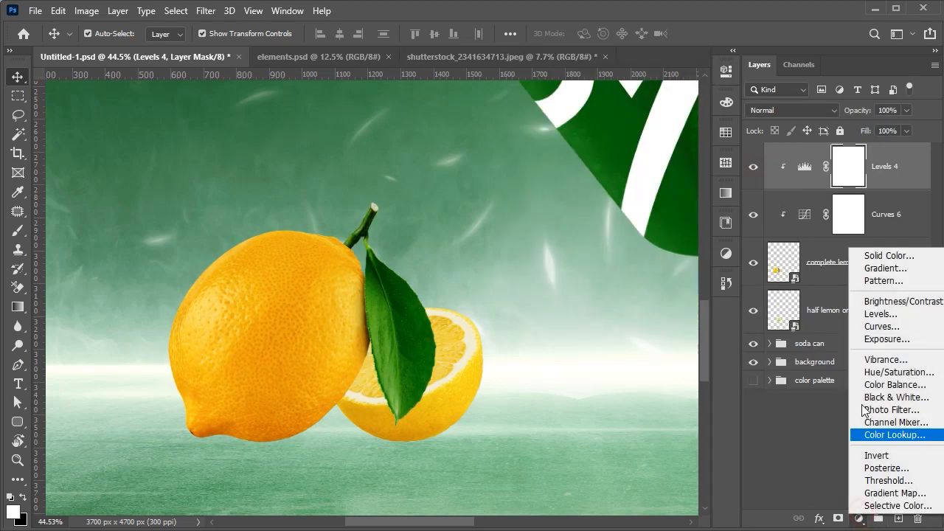
pyautogui.click(894, 384)
pyautogui.click(600, 317)
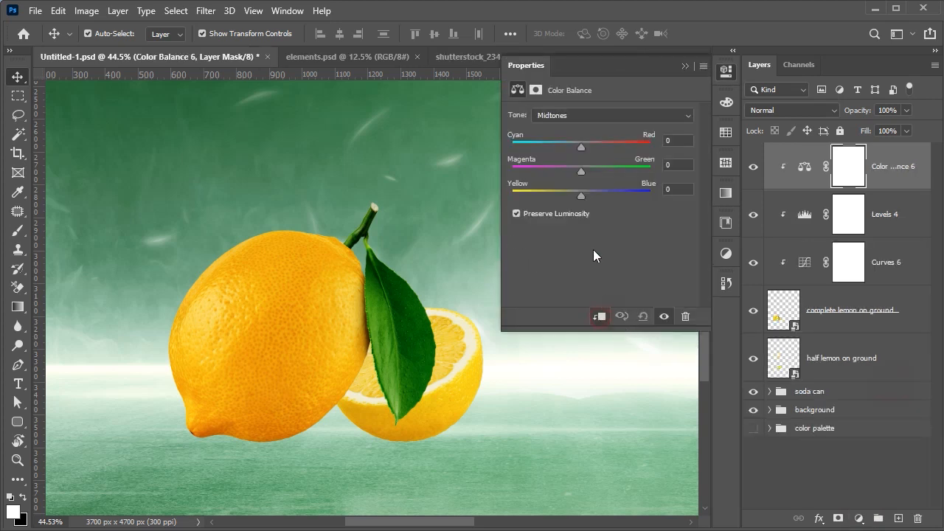
pyautogui.click(585, 172)
pyautogui.moveTo(581, 147); pyautogui.dragTo(596, 151)
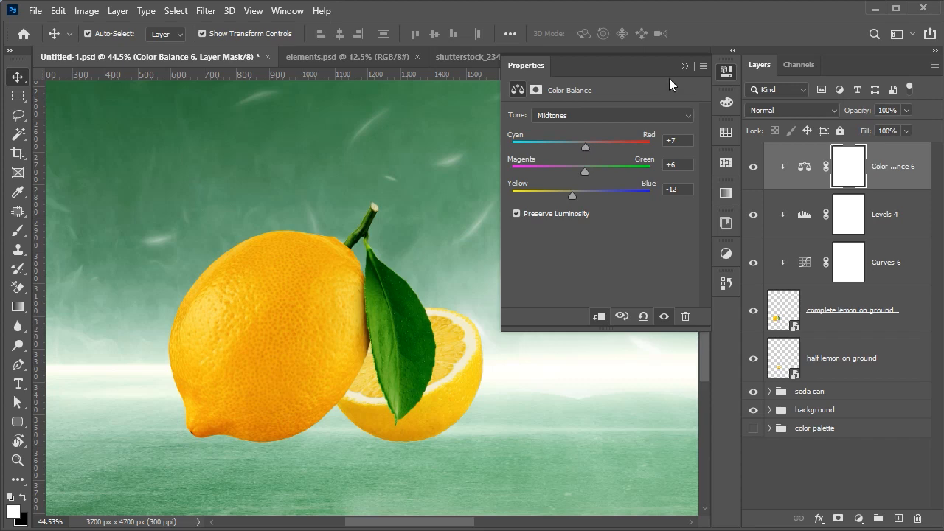
pyautogui.click(685, 66)
# Add a second clipped Curves adjustment that darkens the complete lemon's midtones, and invert its mask to hide the effect
pyautogui.scroll(2, 308, 333)
pyautogui.moveTo(307, 334); pyautogui.dragTo(408, 284)
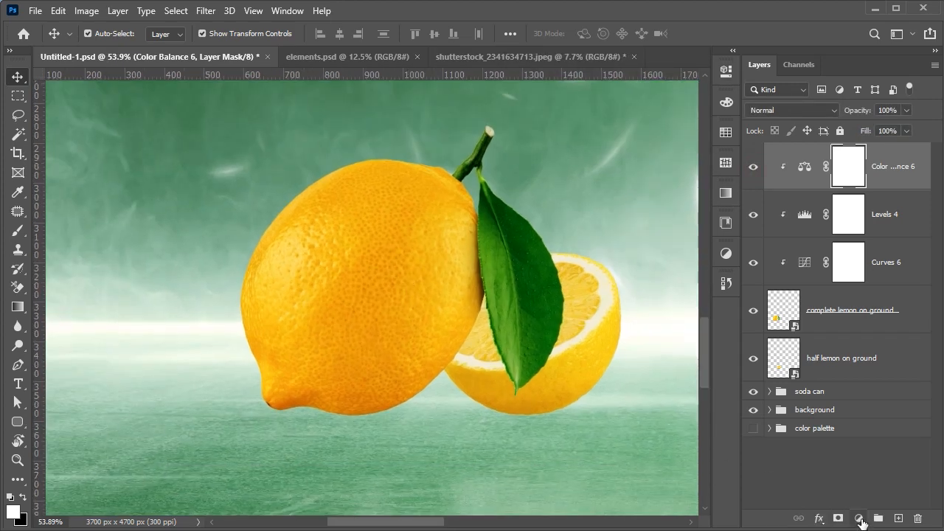
pyautogui.click(860, 519)
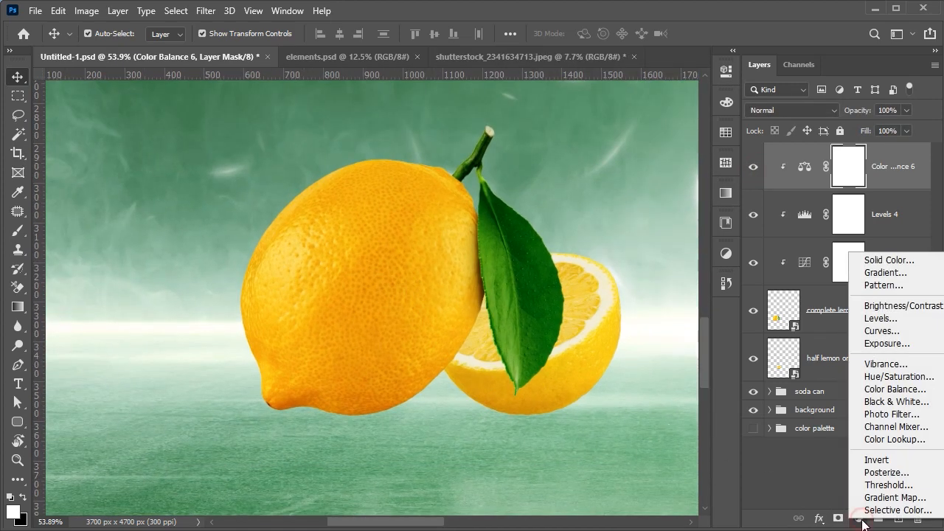
pyautogui.click(891, 330)
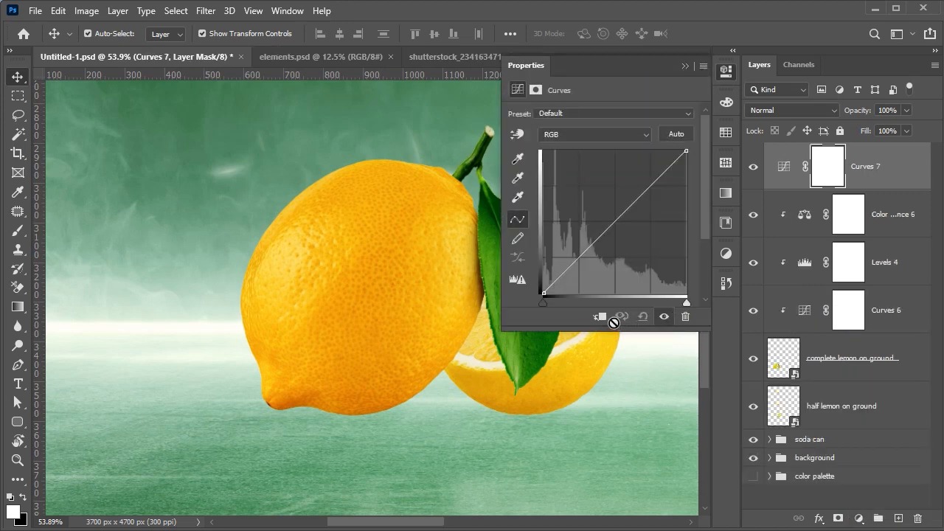
pyautogui.click(601, 317)
pyautogui.moveTo(616, 221); pyautogui.dragTo(620, 231)
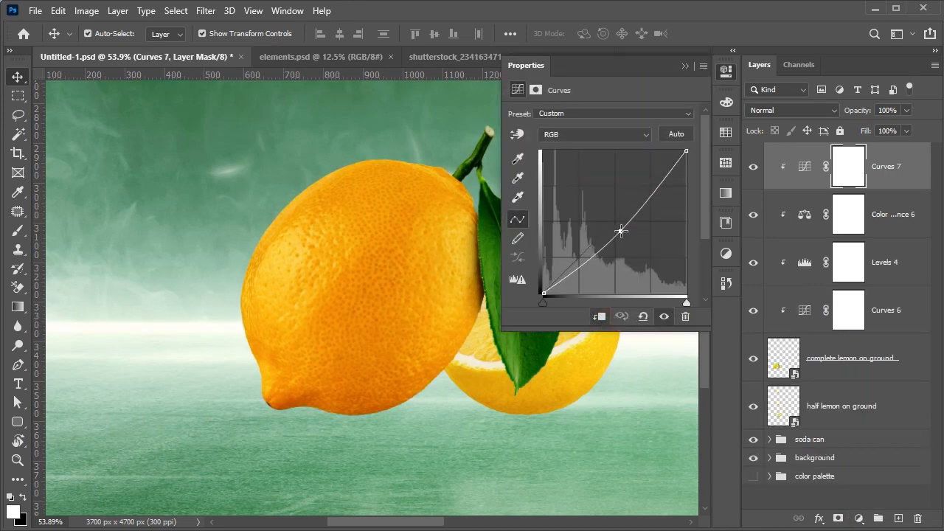
pyautogui.click(685, 66)
pyautogui.hotkey('ctrl', 'i')
# Paint the darkening into the Curves 7 mask over the lemon's lower part, using a reduced brush at 3% flow
pyautogui.press('b')
pyautogui.click(383, 39)
pyautogui.write('3')
pyautogui.press('Return')
pyautogui.press('[')
pyautogui.press('[')
pyautogui.press('[')
pyautogui.press('[')
pyautogui.press('[')
pyautogui.press('[')
pyautogui.press('[')
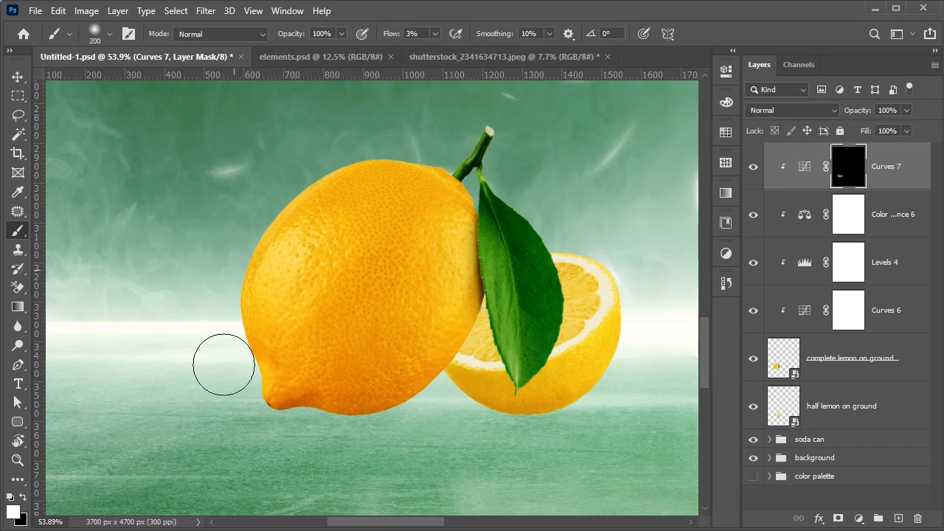
# Add another clipped Levels adjustment that deepens the complete lemon's shadows and midtones, and invert its mask
pyautogui.click(860, 519)
pyautogui.click(878, 323)
pyautogui.click(601, 318)
pyautogui.moveTo(532, 221); pyautogui.dragTo(559, 223)
pyautogui.moveTo(624, 221)
pyautogui.mouseDown()
pyautogui.moveTo(642, 222)
pyautogui.moveTo(631, 223)
pyautogui.mouseUp()
pyautogui.click(684, 67)
pyautogui.hotkey('ctrl', 'i')
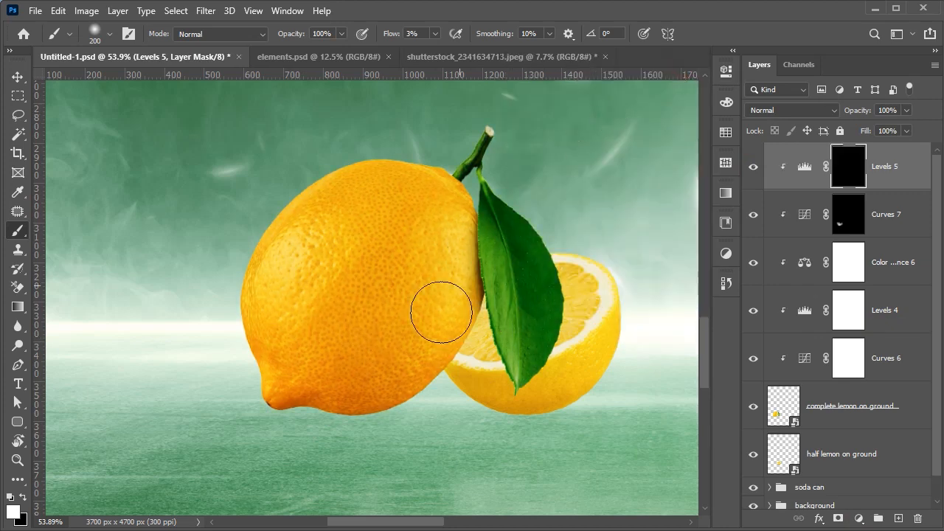
# Paint the Levels 5 mask with a soft brush across the lower half of the complete lemon to reveal the shadow
pyautogui.press('[')
pyautogui.moveTo(252, 341); pyautogui.dragTo(430, 352)
pyautogui.scroll(-3, 523, 322)
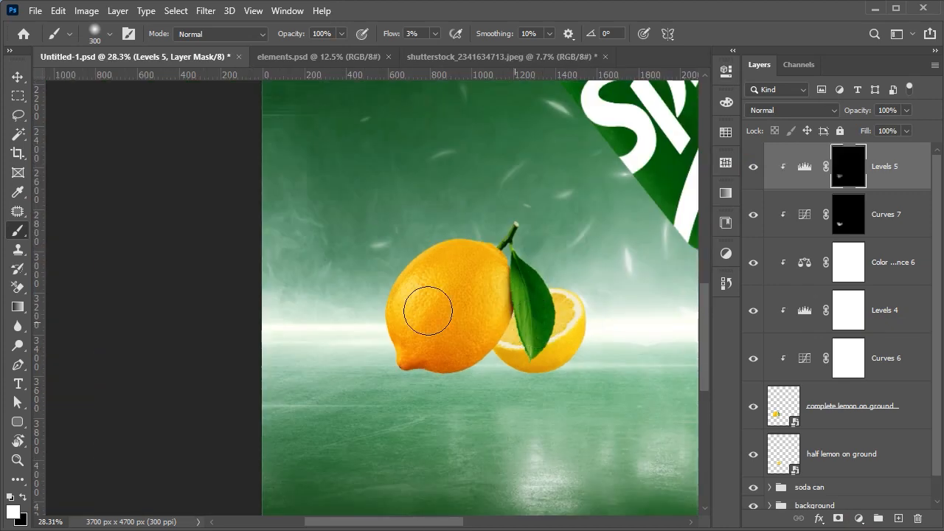
pyautogui.scroll(-3, 527, 341)
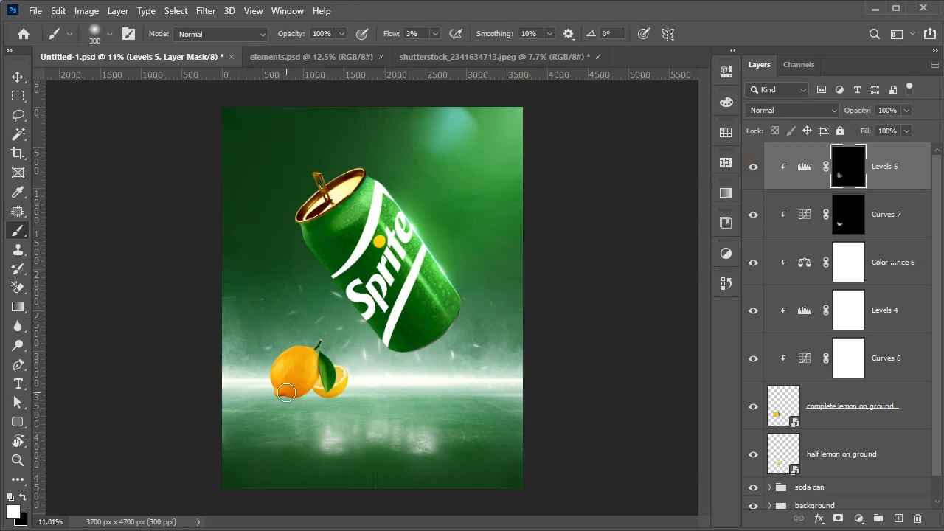
# Add a clipped Exposure adjustment with lowered exposure, invert its mask and paint a shadow along the complete lemon's bottom edge
pyautogui.scroll(5, 286, 387)
pyautogui.click(859, 518)
pyautogui.click(885, 341)
pyautogui.moveTo(602, 152); pyautogui.dragTo(547, 151)
pyautogui.click(685, 65)
pyautogui.hotkey('ctrl', 'i')
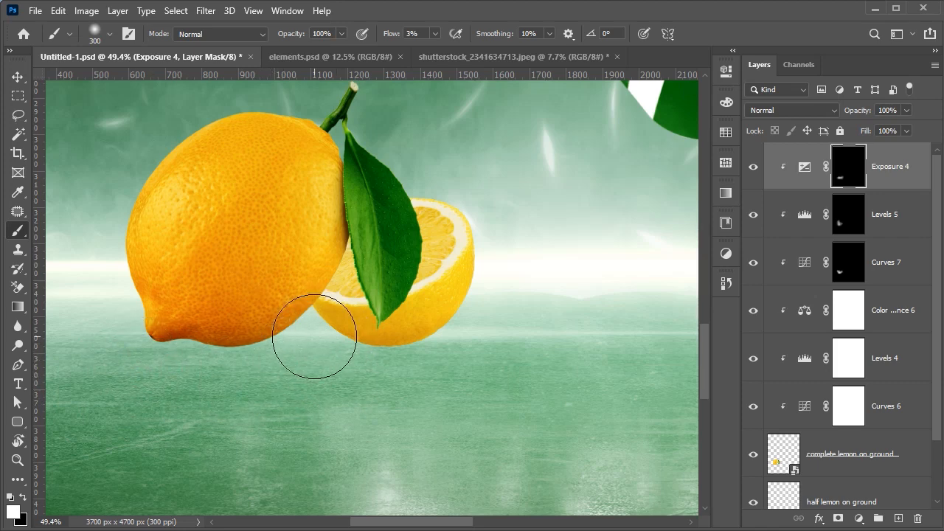
pyautogui.scroll(-2, 348, 383)
pyautogui.scroll(2, 428, 337)
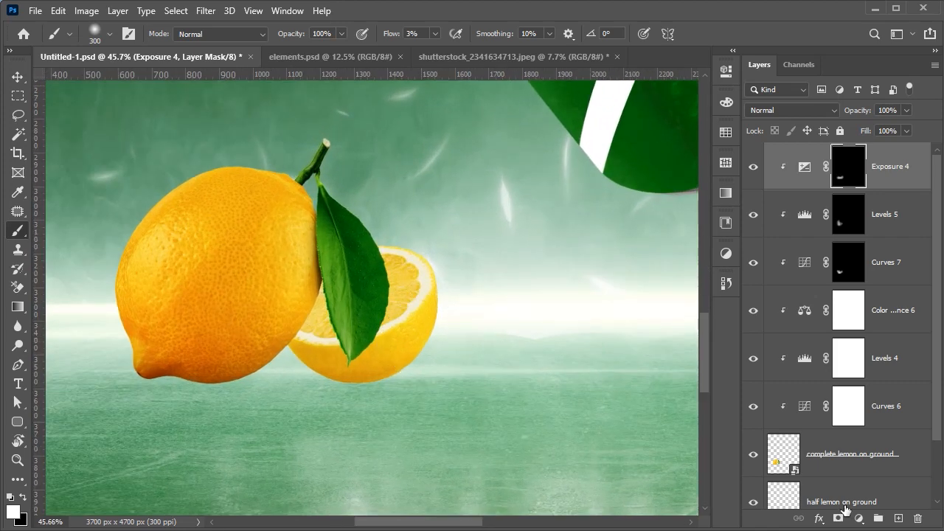
# Add a clipped Exposure adjustment with slightly raised exposure, invert its mask and paint highlights on the leaf and the adjoining lemon side
pyautogui.click(859, 519)
pyautogui.click(885, 342)
pyautogui.moveTo(601, 152); pyautogui.dragTo(612, 152)
pyautogui.click(685, 65)
pyautogui.hotkey('ctrl', 'i')
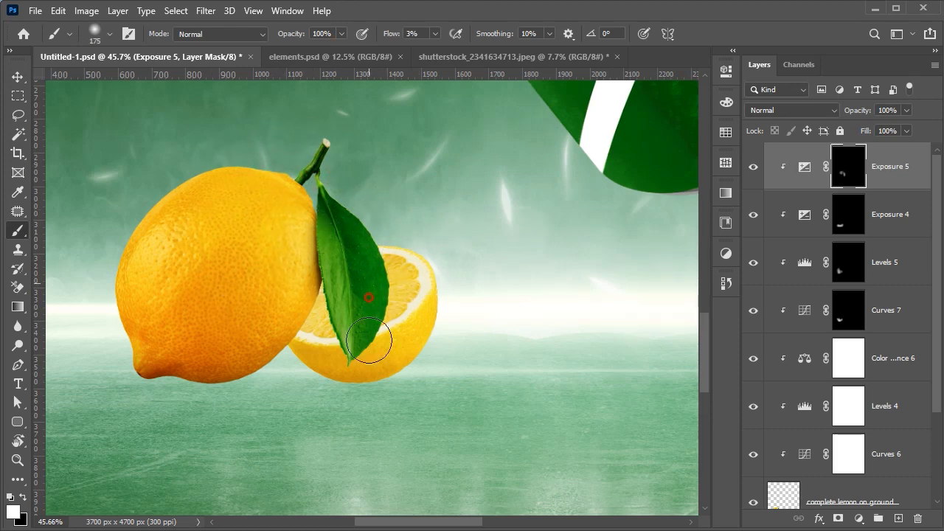
pyautogui.scroll(-2, 376, 267)
pyautogui.scroll(2, 344, 333)
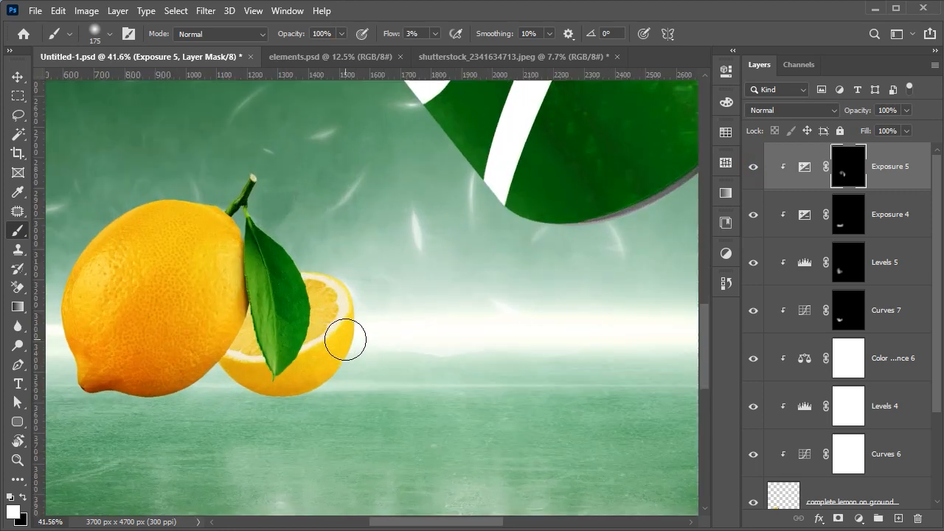
# Add a Levels adjustment clipped to the half lemon, with the black input at 34 and the midtones at 0.79
pyautogui.press('v')
pyautogui.click(454, 314)
pyautogui.scroll(2, 531, 306)
pyautogui.click(860, 518)
pyautogui.click(920, 327)
pyautogui.moveTo(532, 221); pyautogui.dragTo(554, 223)
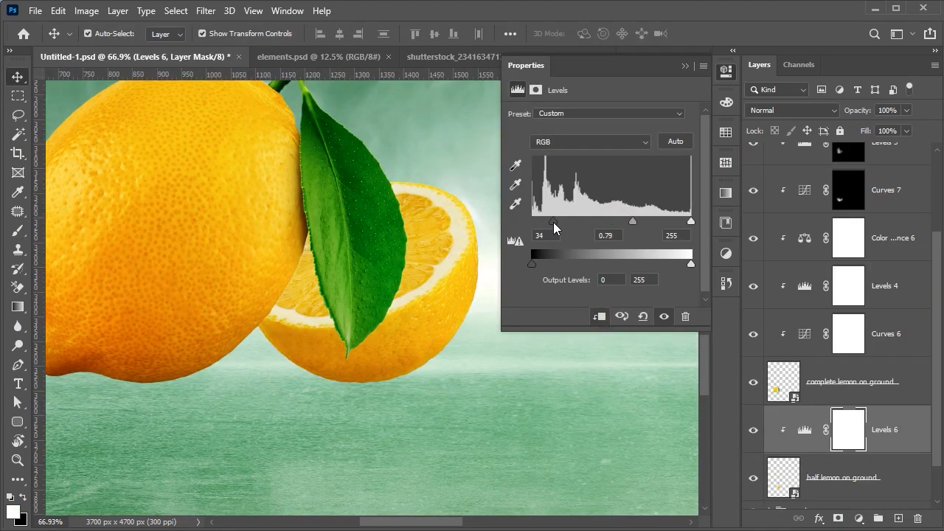
# Add a Curves adjustment clipped to the half lemon and pull its midtones down slightly
pyautogui.click(859, 519)
pyautogui.click(915, 343)
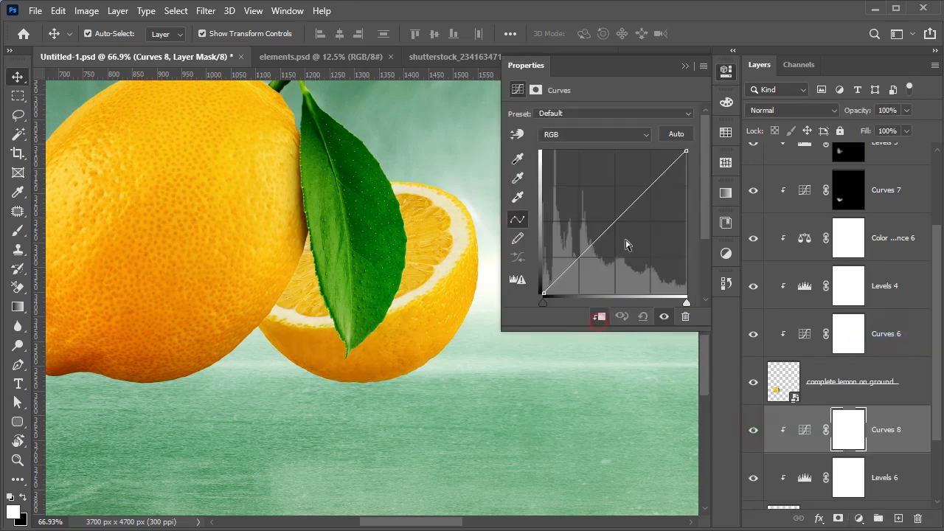
pyautogui.moveTo(617, 220); pyautogui.dragTo(620, 228)
pyautogui.click(686, 66)
# Add a Color Balance adjustment clipped to the half lemon and adjust its midtone colours
pyautogui.click(858, 518)
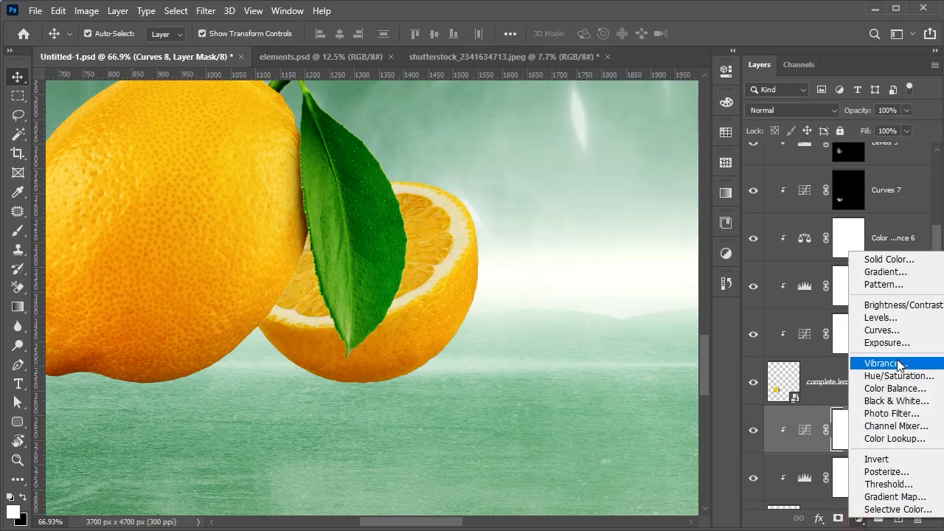
pyautogui.click(885, 391)
pyautogui.moveTo(582, 195); pyautogui.dragTo(580, 150)
pyautogui.click(685, 65)
# Add a strongly darkening Levels adjustment to the half lemon, invert its mask and brush in shadow beside the whole lemon and leaf
pyautogui.scroll(1, 509, 368)
pyautogui.moveTo(513, 407); pyautogui.dragTo(539, 419)
pyautogui.click(856, 520)
pyautogui.click(885, 318)
pyautogui.moveTo(533, 221); pyautogui.dragTo(656, 223)
pyautogui.click(847, 431)
pyautogui.hotkey('ctrl', 'i')
pyautogui.press('b')
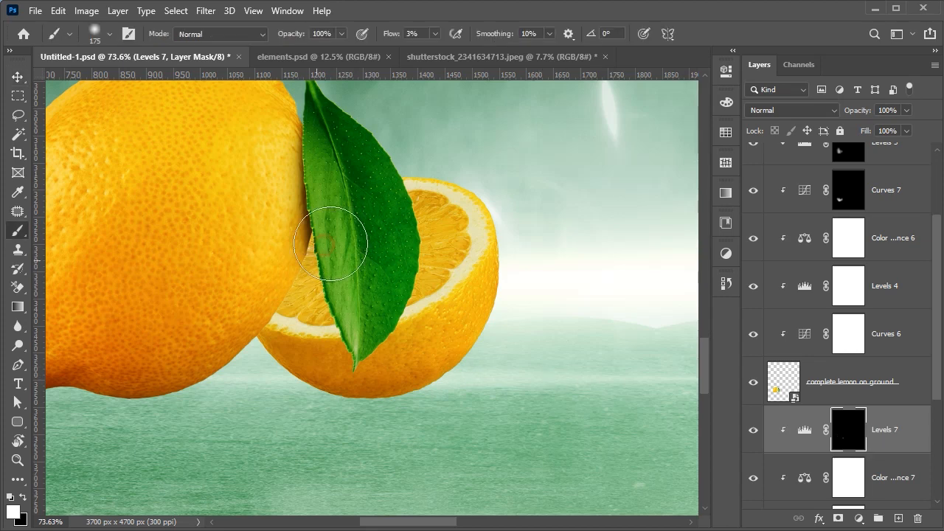
# Add a strongly darkening Curves adjustment clipped to the half lemon and invert its mask to black
pyautogui.click(859, 519)
pyautogui.click(818, 331)
pyautogui.moveTo(614, 222); pyautogui.dragTo(639, 244)
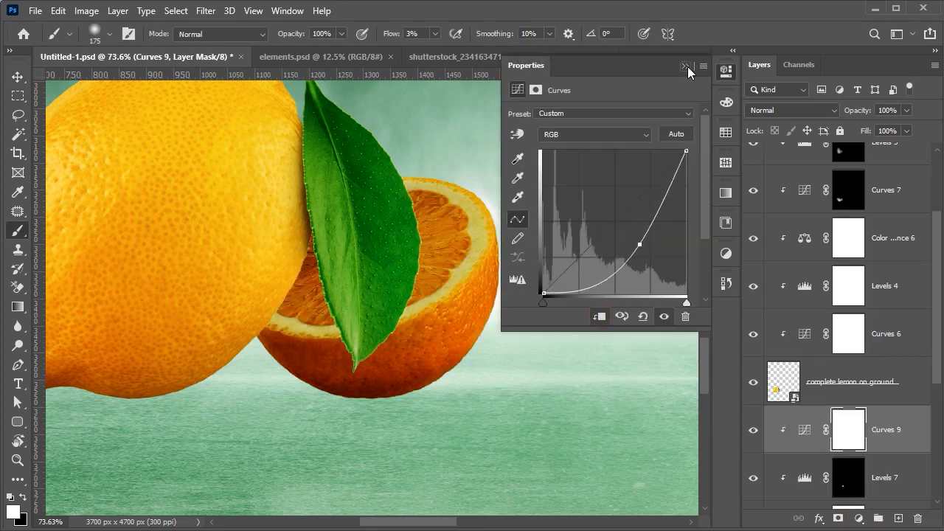
pyautogui.click(685, 67)
pyautogui.hotkey('ctrl', 'i')
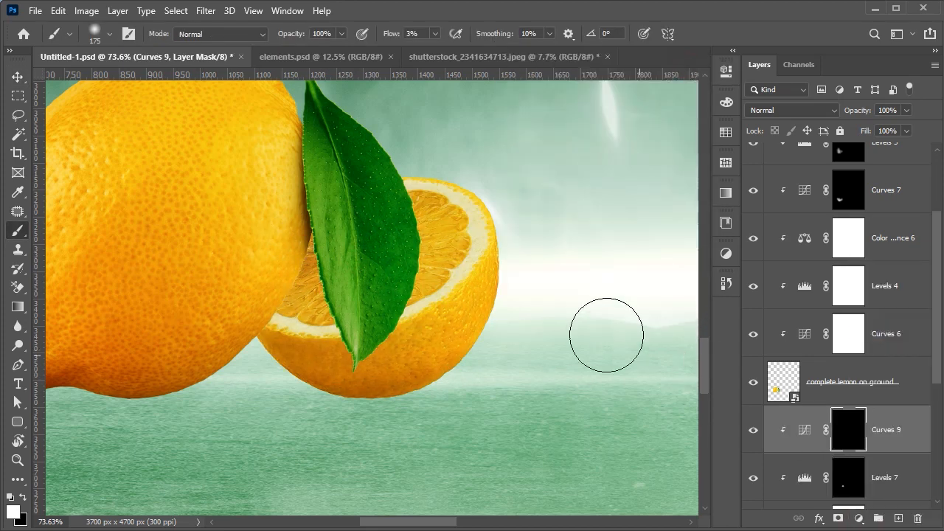
# Add a clipped Exposure adjustment with lowered exposure to the half lemon, invert its mask and paint shadow beside the whole lemon
pyautogui.click(859, 520)
pyautogui.click(867, 346)
pyautogui.click(604, 318)
pyautogui.moveTo(600, 154); pyautogui.dragTo(567, 158)
pyautogui.moveTo(602, 210); pyautogui.dragTo(612, 209)
pyautogui.click(686, 67)
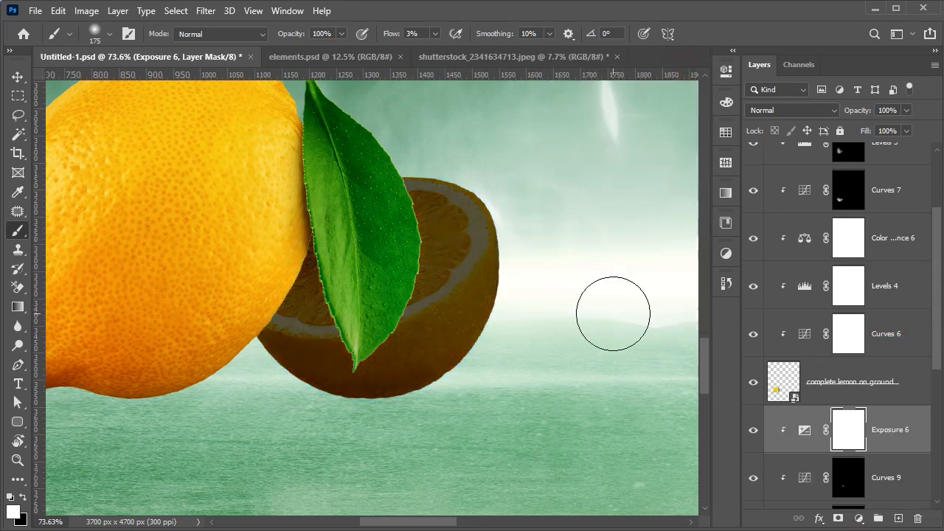
pyautogui.hotkey('ctrl', 'i')
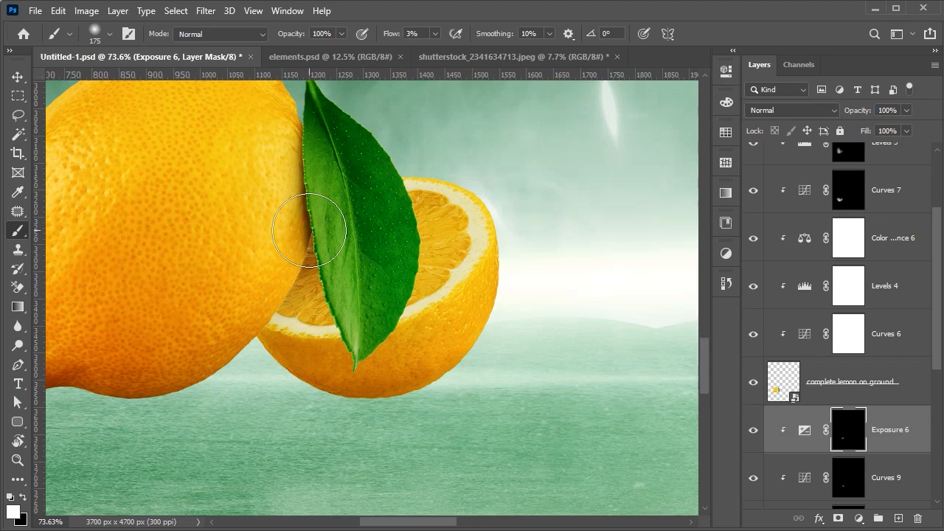
# Refine the half lemon's shadow near the leaf with a much smaller brush and undo the last stroke
pyautogui.scroll(3, 309, 230)
pyautogui.press('[')
pyautogui.press('[')
pyautogui.press('[')
pyautogui.press('[')
pyautogui.press('[')
pyautogui.press('[')
pyautogui.hotkey('ctrl', 'z')
# Deselect the layers, save the poster document and fit the whole design in view
pyautogui.scroll(-10, 384, 293)
pyautogui.press('v')
pyautogui.click(176, 285)
pyautogui.hotkey('ctrl', 's')
pyautogui.hotkey('ctrl', '0')
pyautogui.scroll(3, 841, 398)
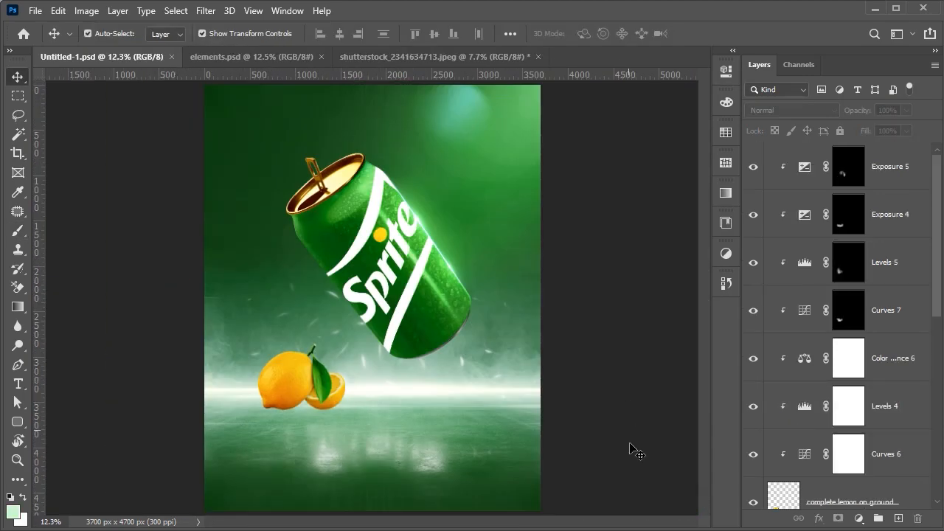
# Add an Exposure adjustment clipped to the half lemon with exposure -3.44 and gamma correction 0.76
pyautogui.scroll(8, 314, 405)
pyautogui.click(417, 412)
pyautogui.click(885, 200)
pyautogui.click(858, 518)
pyautogui.click(870, 343)
pyautogui.moveTo(601, 153); pyautogui.dragTo(554, 153)
pyautogui.moveTo(600, 208); pyautogui.dragTo(616, 210)
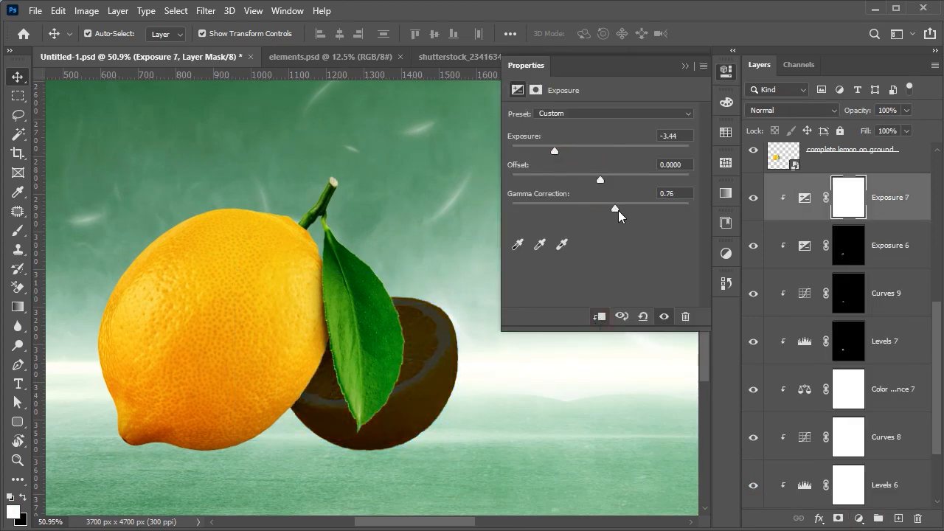
# Invert the new Exposure mask to black and paint extra shadow on the half lemon beside the leaf with a 100 px soft brush
pyautogui.click(725, 72)
pyautogui.hotkey('ctrl', 'i')
pyautogui.press('b')
pyautogui.scroll(8, 329, 402)
pyautogui.moveTo(417, 34); pyautogui.dragTo(389, 45)
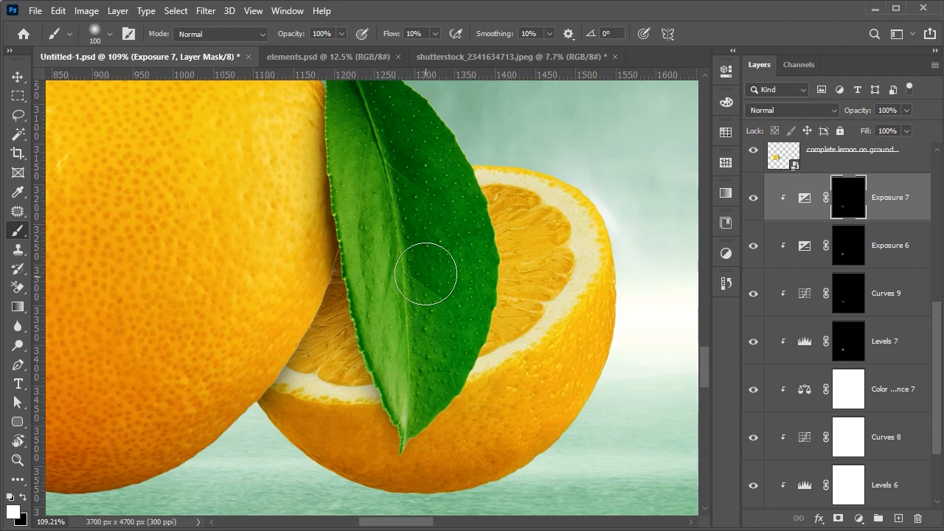
pyautogui.scroll(-15, 428, 295)
pyautogui.scroll(7, 444, 287)
pyautogui.scroll(-3, 845, 424)
# Add an empty layer directly beneath the half lemon and above the soda can group
pyautogui.click(845, 430)
pyautogui.press('v')
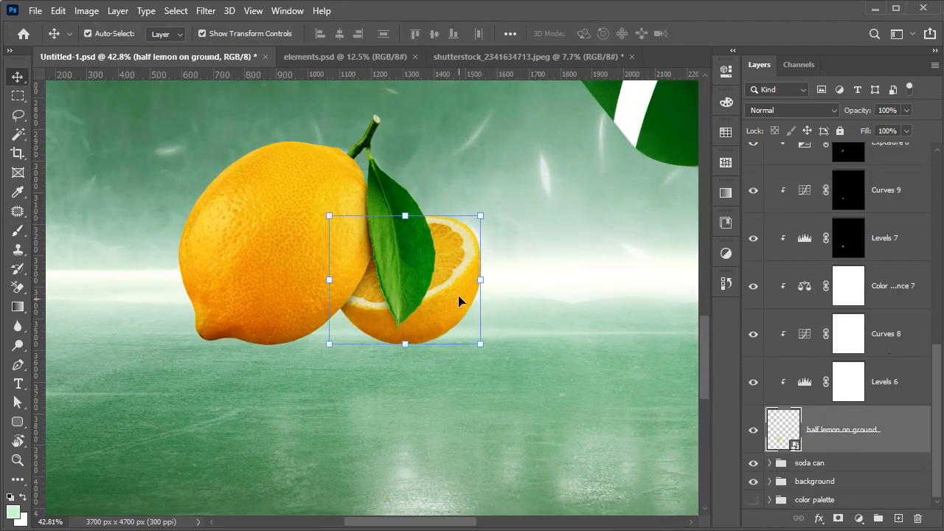
pyautogui.click(838, 464)
pyautogui.click(898, 520)
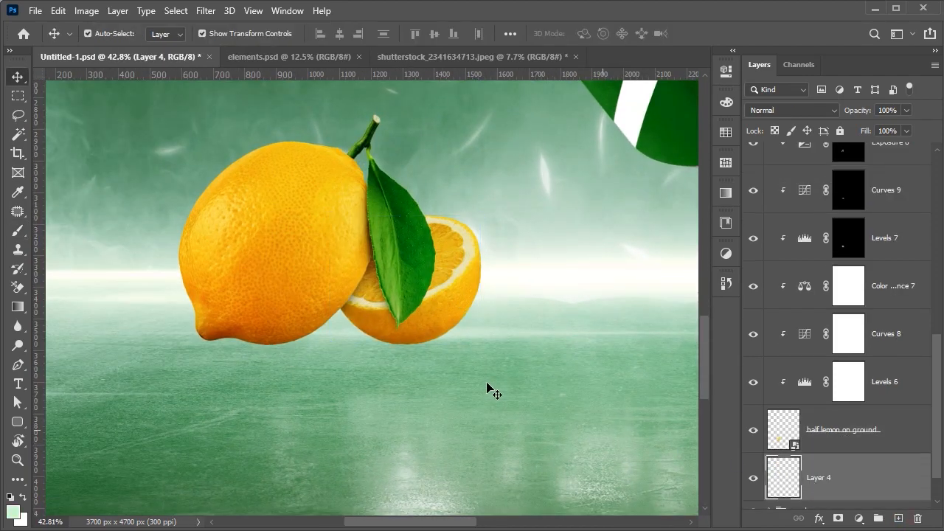
# Sample the shaded underside of the half lemon and darken the foreground colour to brown #634000
pyautogui.scroll(5, 428, 347)
pyautogui.press('i')
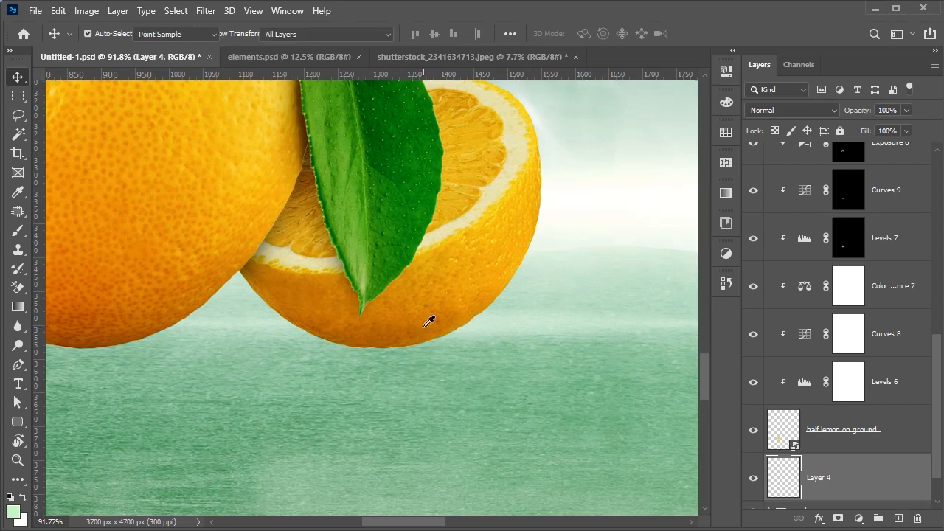
pyautogui.scroll(3, 396, 332)
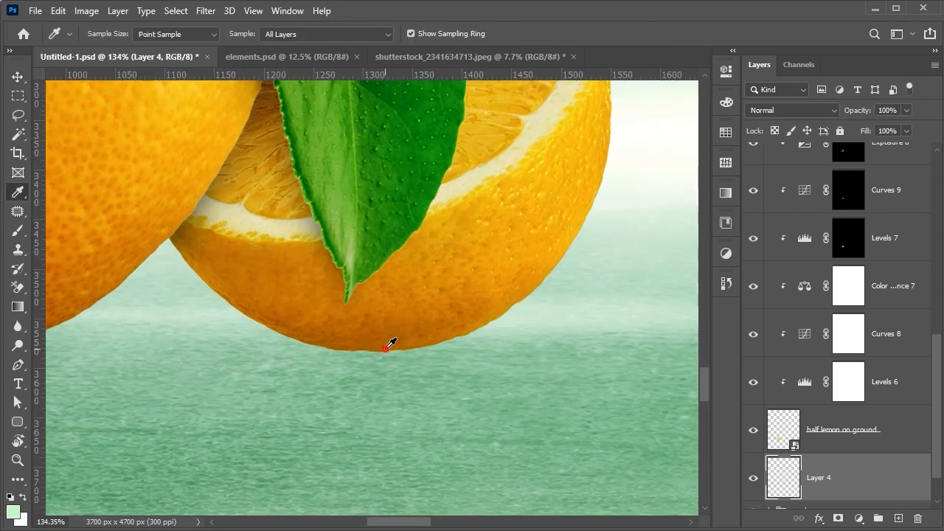
pyautogui.click(12, 511)
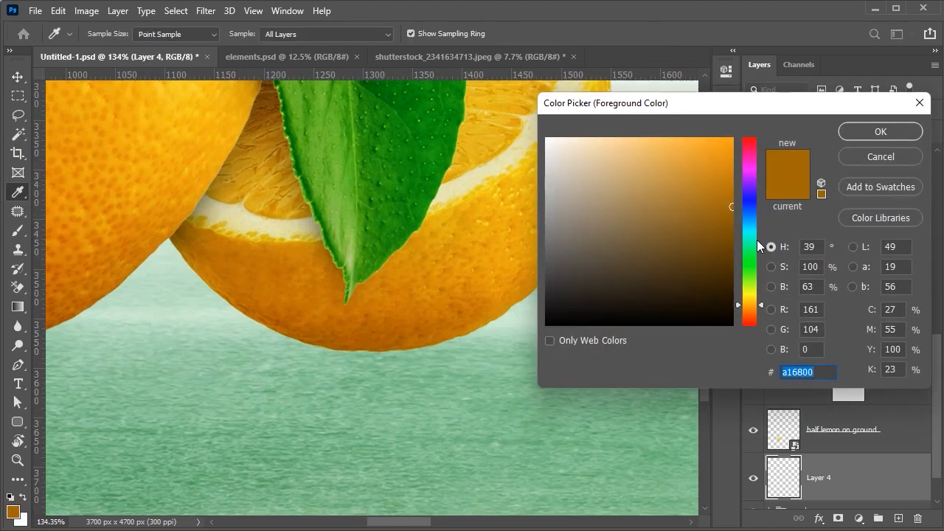
pyautogui.moveTo(729, 214); pyautogui.dragTo(736, 250)
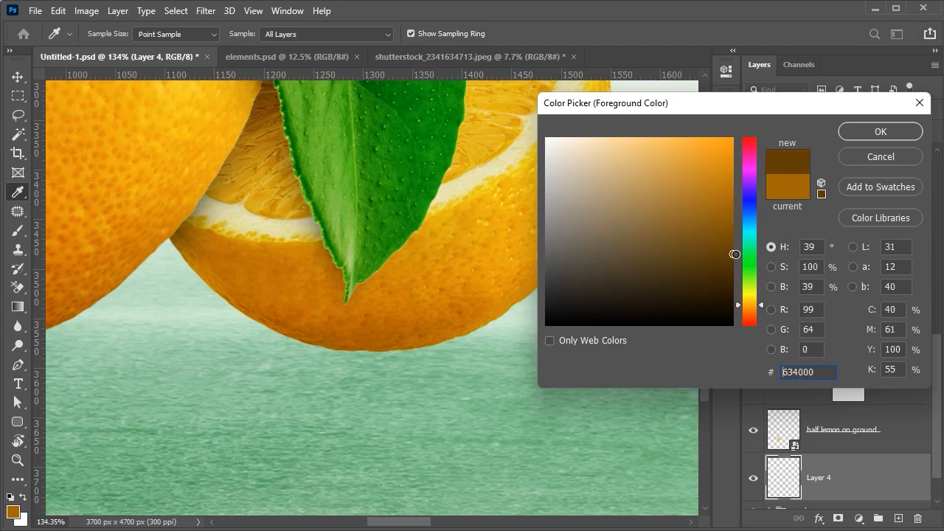
pyautogui.click(856, 135)
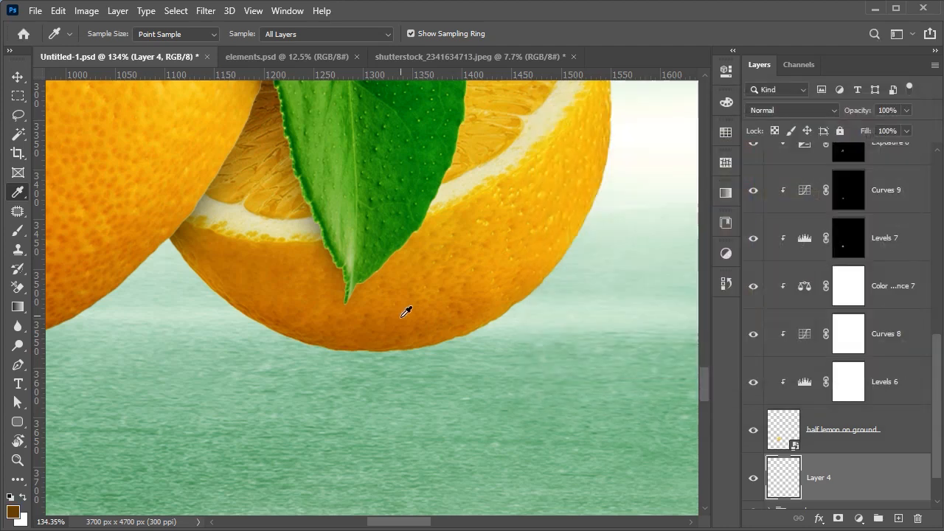
# Paint a ground shadow under the half lemon with a horizontally flattened 400 px soft brush
pyautogui.press('b')
pyautogui.scroll(-3, 406, 309)
pyautogui.rightClick(402, 203)
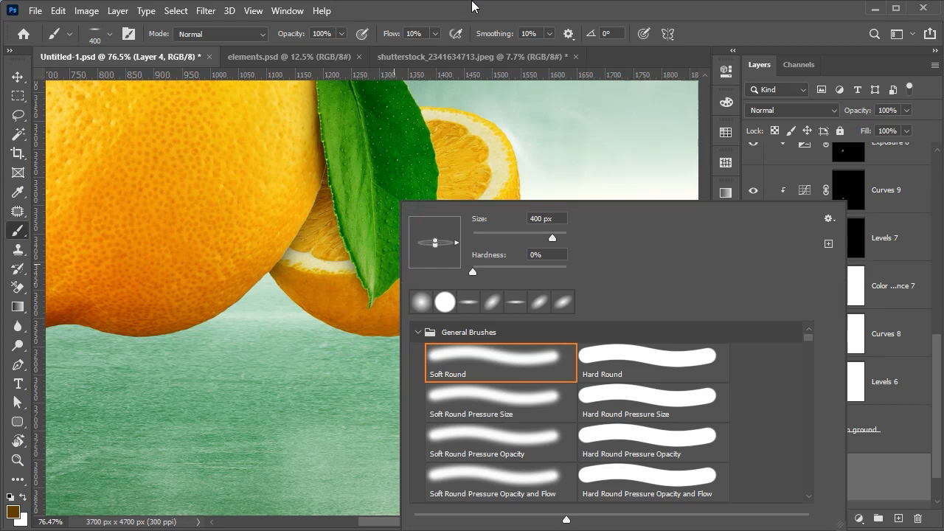
pyautogui.click(473, 6)
pyautogui.moveTo(385, 332); pyautogui.dragTo(368, 336)
# Add another Exposure adjustment clipped to the half lemon with exposure -2.67 and gamma correction 0.91
pyautogui.scroll(4, 848, 332)
pyautogui.click(885, 286)
pyautogui.click(858, 519)
pyautogui.click(811, 342)
pyautogui.moveTo(601, 148); pyautogui.dragTo(563, 152)
pyautogui.moveTo(601, 208); pyautogui.dragTo(608, 207)
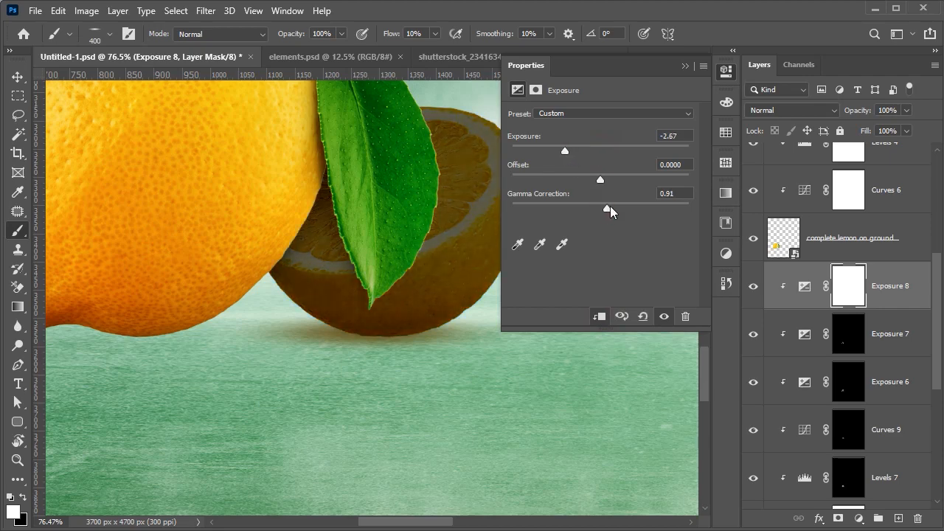
# Invert the Exposure mask and darken the half lemon's underside with a round soft brush of about 175 px
pyautogui.click(686, 66)
pyautogui.hotkey('ctrl', 'i')
pyautogui.rightClick(329, 351)
pyautogui.moveTo(397, 249); pyautogui.dragTo(399, 263)
pyautogui.click(472, 6)
pyautogui.press('[')
pyautogui.press('[')
pyautogui.press('[')
pyautogui.press('[')
pyautogui.moveTo(350, 357); pyautogui.dragTo(556, 352)
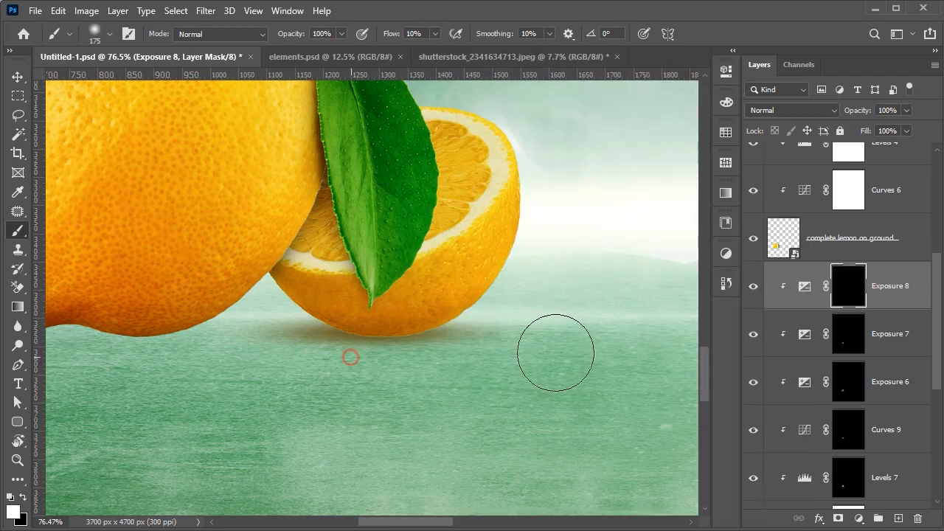
pyautogui.click(407, 380)
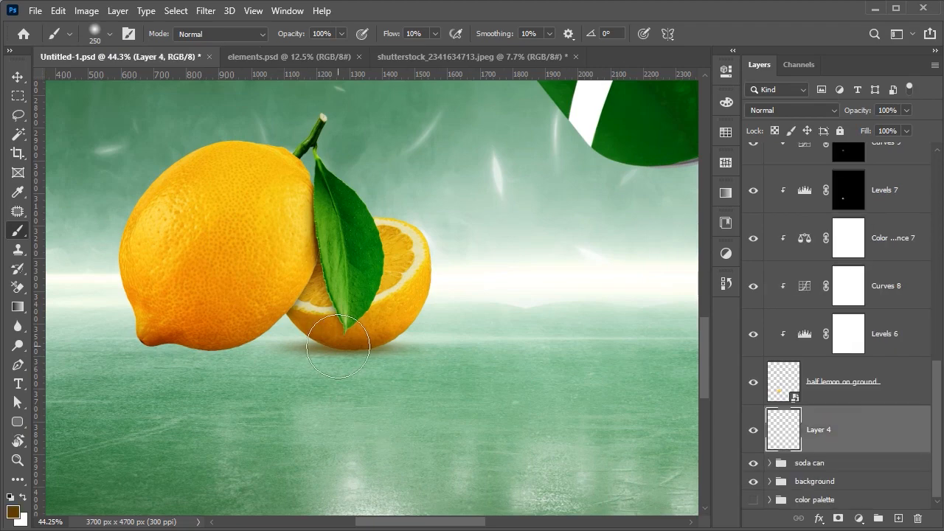
# Deepen the half lemon's ground shadow on its existing shadow layer with a flattened 500 px brush
pyautogui.rightClick(342, 344)
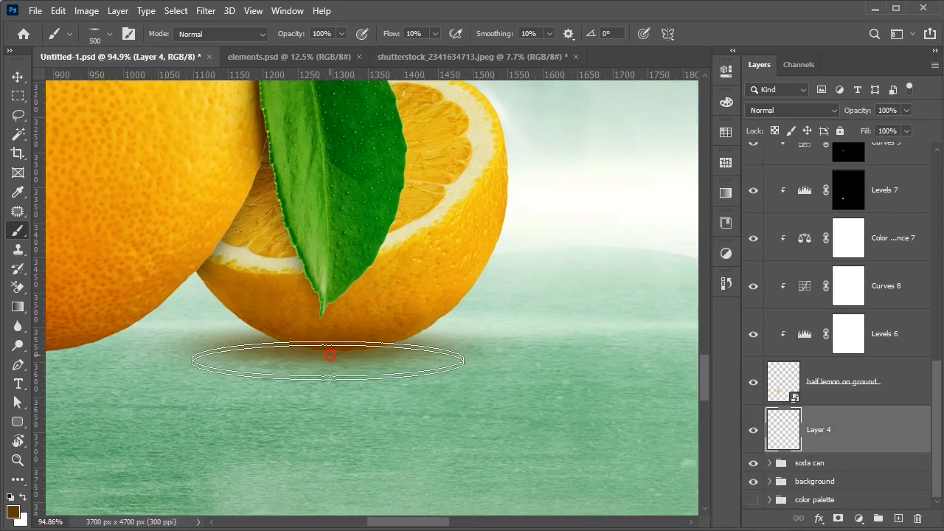
pyautogui.scroll(-2, 317, 339)
pyautogui.scroll(3, 345, 310)
# Add a second shadow layer beneath the half lemon and paint a tighter contact shadow in a darker brown
pyautogui.click(898, 518)
pyautogui.click(13, 512)
pyautogui.click(731, 270)
pyautogui.press('Return')
pyautogui.moveTo(291, 341)
pyautogui.mouseDown()
pyautogui.moveTo(290, 331)
pyautogui.moveTo(265, 326)
pyautogui.mouseUp()
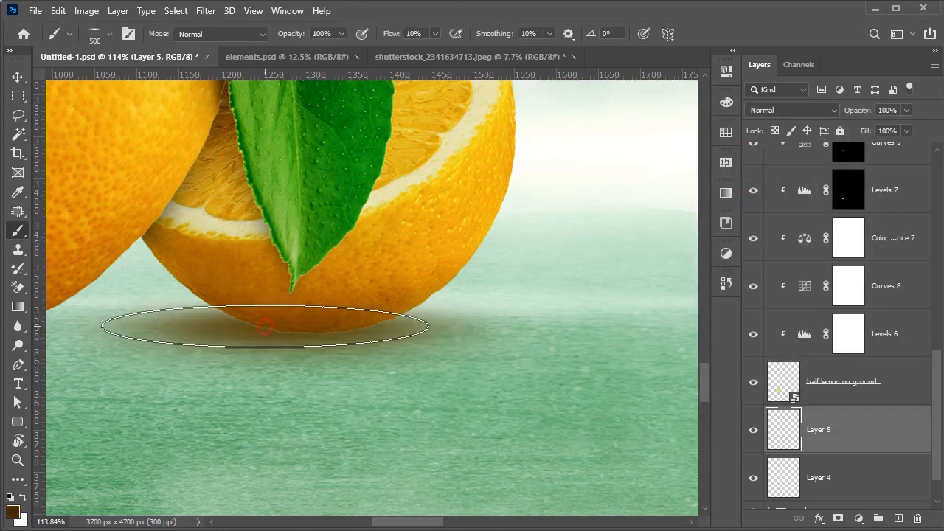
# Try lighter blend modes on the new contact shadow layer, compare its visibility and set it to Overlay
pyautogui.click(811, 110)
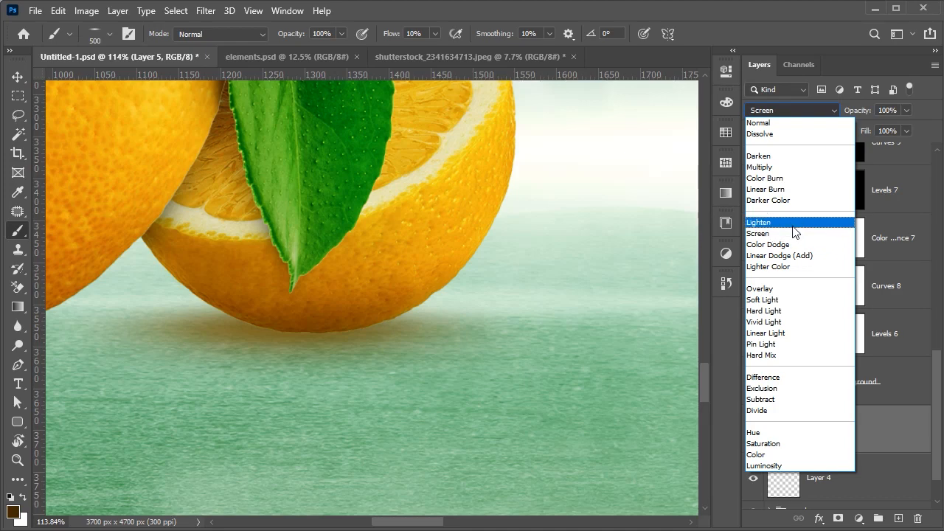
pyautogui.click(791, 223)
pyautogui.click(753, 432)
pyautogui.click(754, 431)
pyautogui.click(795, 110)
pyautogui.click(797, 288)
pyautogui.scroll(-11, 413, 289)
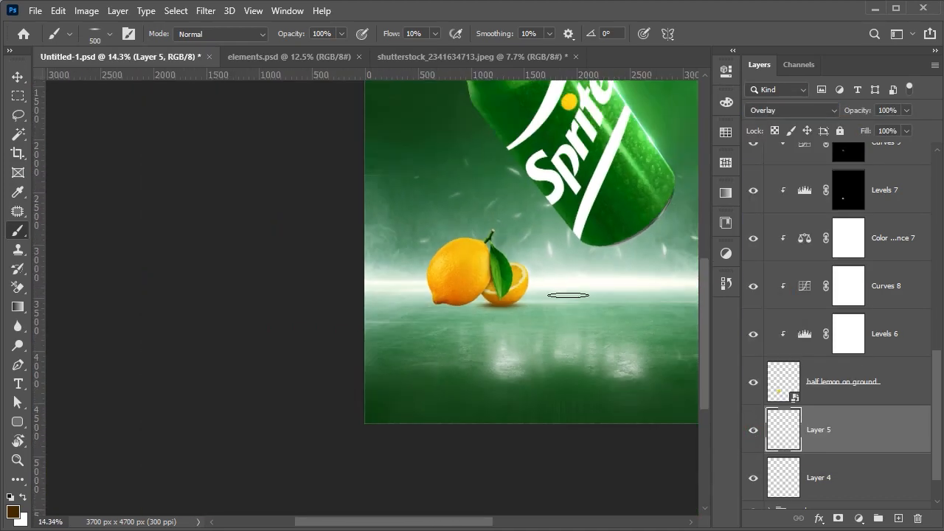
# Add an empty shadow layer above the half lemon's adjustments and directly beneath the whole lemon
pyautogui.scroll(8, 509, 286)
pyautogui.keyDown('ctrl'); pyautogui.click(404, 277); pyautogui.keyUp('ctrl')
pyautogui.press('v')
pyautogui.scroll(-2, 479, 280)
pyautogui.scroll(2, 479, 280)
pyautogui.click(890, 292)
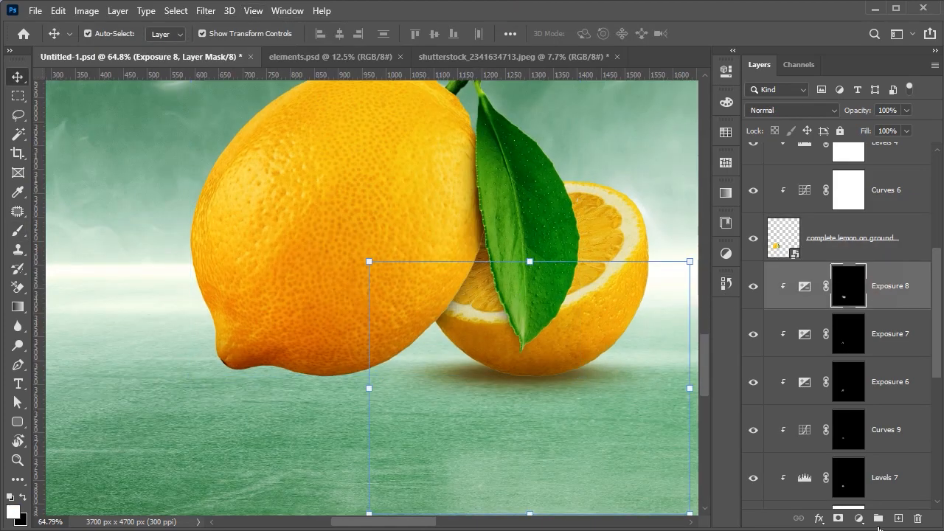
pyautogui.click(898, 518)
pyautogui.scroll(5, 375, 395)
pyautogui.click(18, 230)
pyautogui.scroll(-2, 294, 353)
pyautogui.click(18, 76)
pyautogui.click(87, 11)
pyautogui.click(239, 185)
# Sample the whole lemon's dark underside and shift the foreground colour to a darker reddish brown
pyautogui.press('i')
pyautogui.scroll(2, 284, 327)
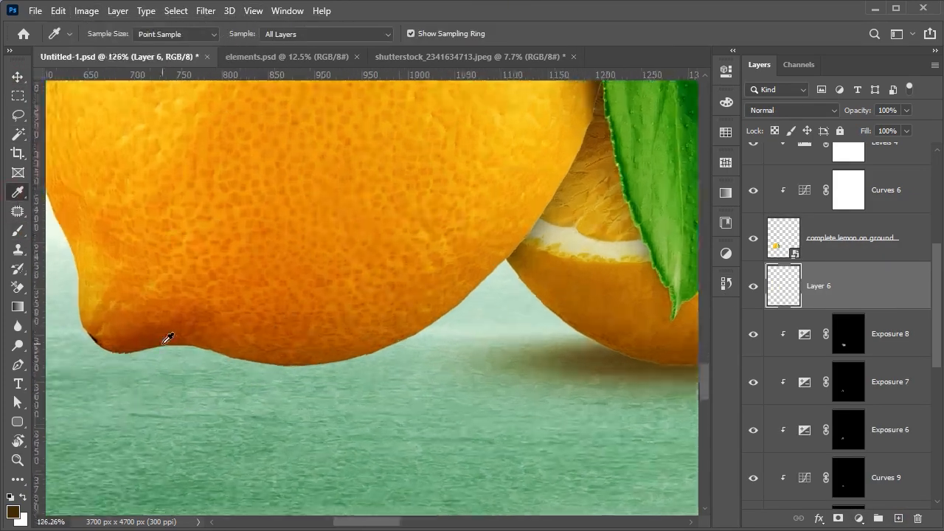
pyautogui.click(169, 339)
pyautogui.press('b')
pyautogui.scroll(-1, 207, 472)
pyautogui.click(15, 514)
pyautogui.click(733, 257)
pyautogui.click(881, 131)
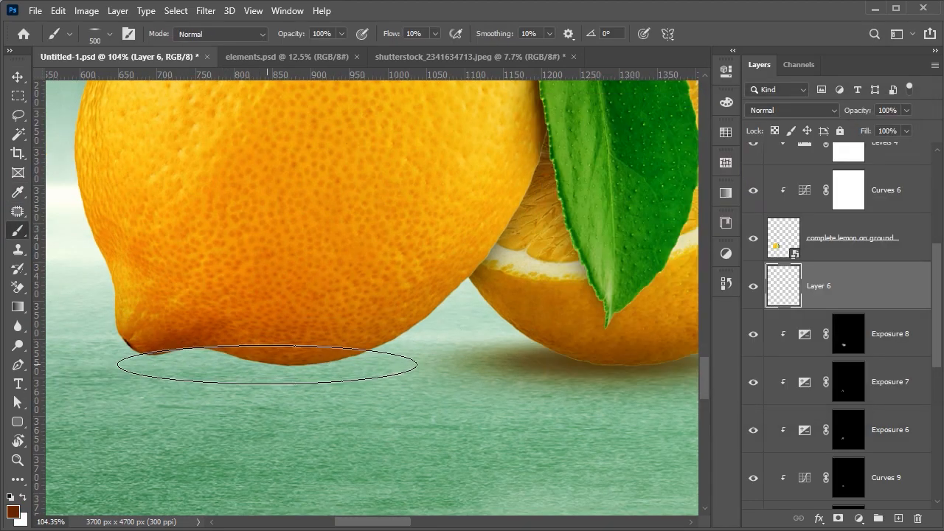
# Paint a soft ground shadow beneath the whole lemon with the flattened brush enlarged to 600 px
pyautogui.scroll(-5, 278, 359)
pyautogui.press(']')
pyautogui.click(292, 363)
pyautogui.scroll(2, 309, 361)
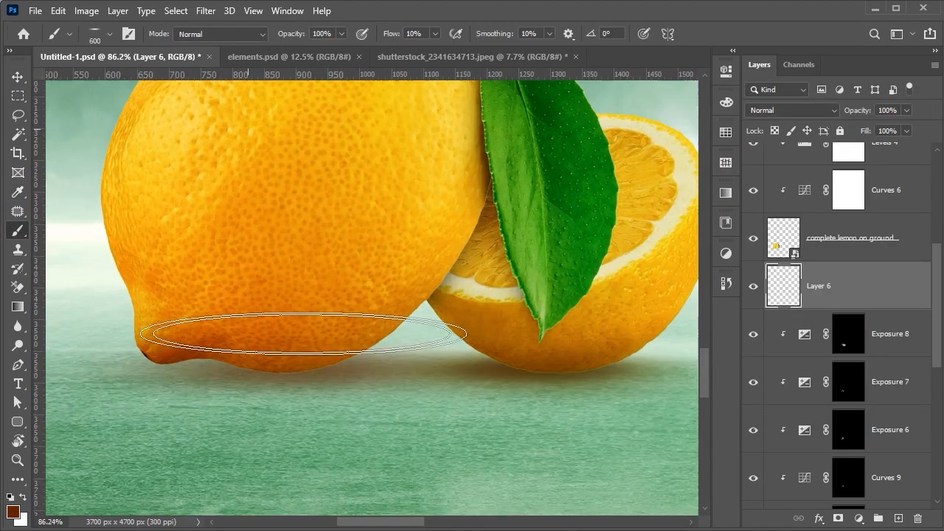
# Add another layer above the whole lemon's shadow and paint a darker contact shadow in #2c1000
pyautogui.hotkey('ctrl', 'shift', 'alt', 'n')
pyautogui.click(13, 512)
pyautogui.click(875, 130)
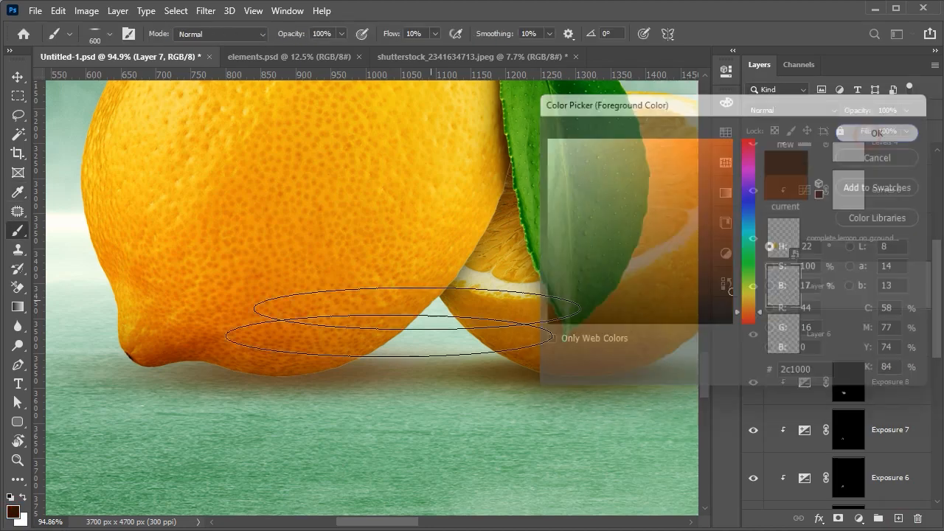
pyautogui.scroll(-2, 248, 325)
# Set the whole lemon's contact shadow layer to the Overlay blend mode
pyautogui.click(791, 110)
pyautogui.click(788, 244)
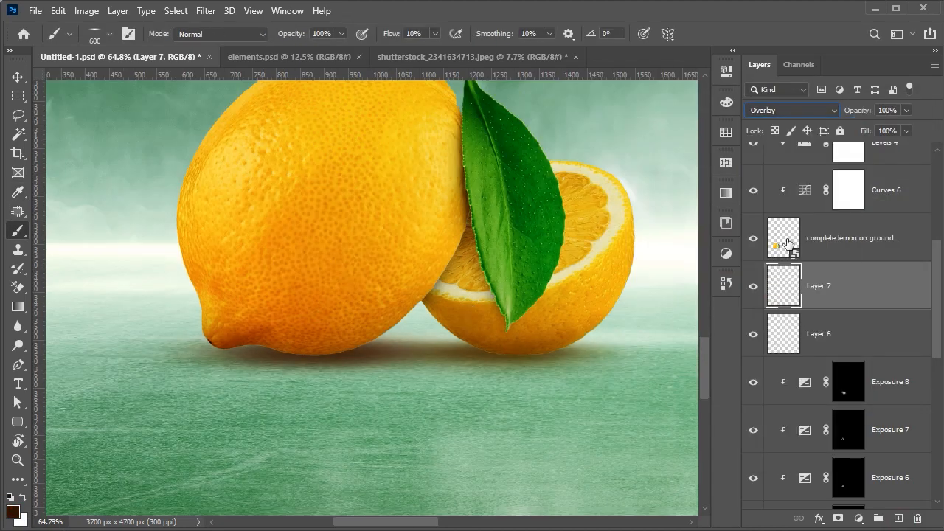
pyautogui.moveTo(853, 115); pyautogui.dragTo(846, 115)
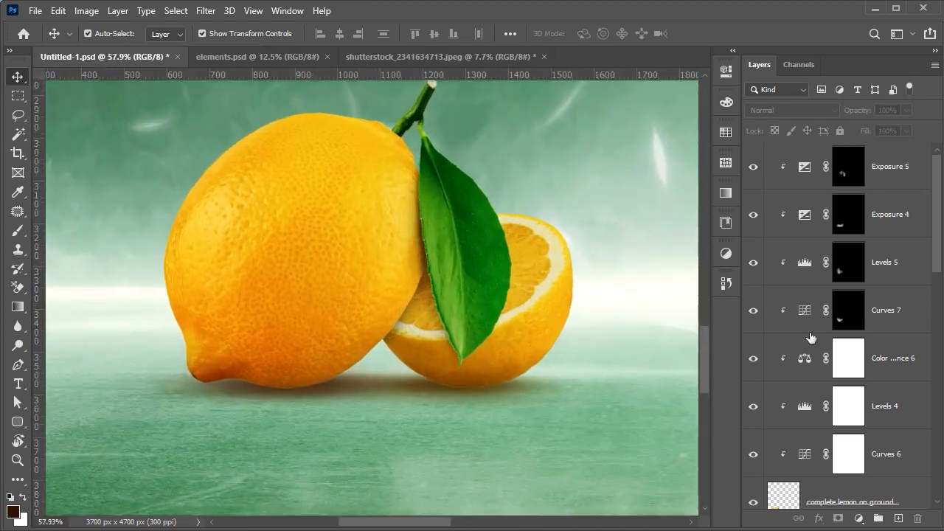
# Add a clipped Exposure adjustment with lowered exposure on top of the whole lemon's adjustments and invert its mask to black
pyautogui.click(894, 170)
pyautogui.click(858, 520)
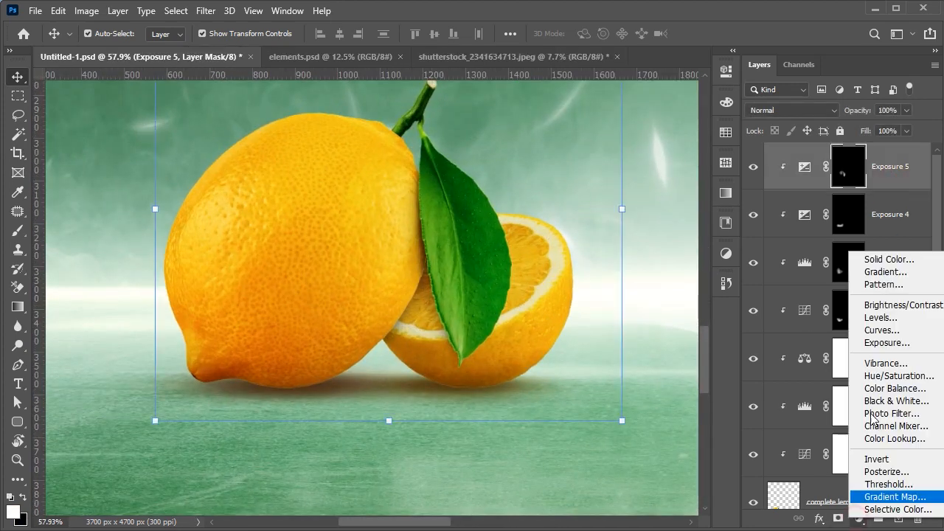
pyautogui.click(879, 341)
pyautogui.click(599, 318)
pyautogui.moveTo(601, 151); pyautogui.dragTo(567, 152)
pyautogui.click(686, 67)
pyautogui.hotkey('ctrl', 'i')
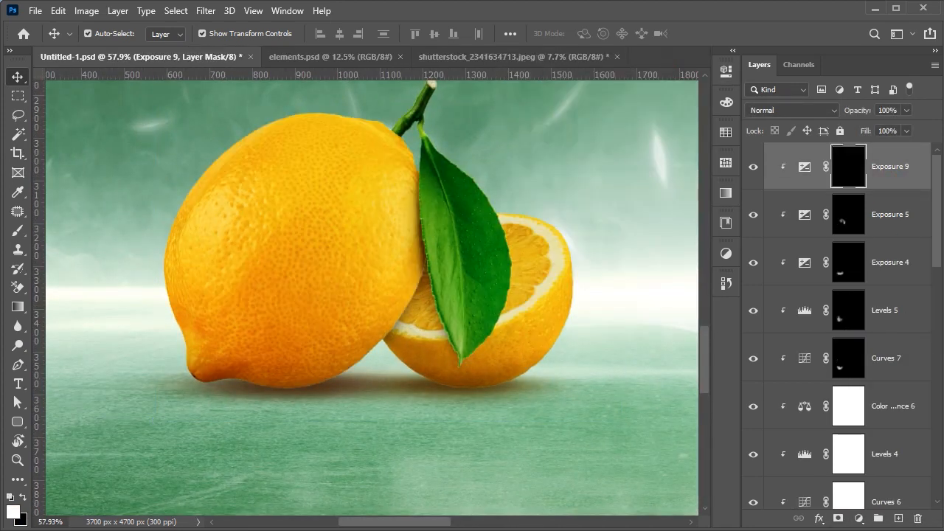
# Paint on the Exposure mask with the flattened 600 px brush to darken the whole lemon's base
pyautogui.press('b')
pyautogui.click(167, 371)
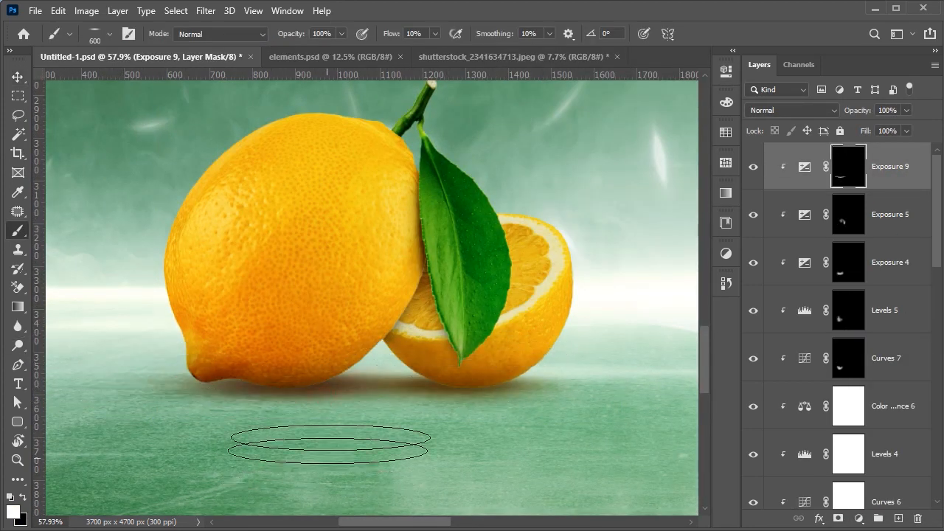
pyautogui.scroll(-5, 321, 431)
pyautogui.scroll(-6, 183, 263)
# Group all the lemon, shadow and adjustment layers and name the group "lemons on the ground"
pyautogui.press('v')
pyautogui.click(669, 203)
pyautogui.scroll(-10, 846, 391)
pyautogui.click(847, 426)
pyautogui.scroll(10, 869, 310)
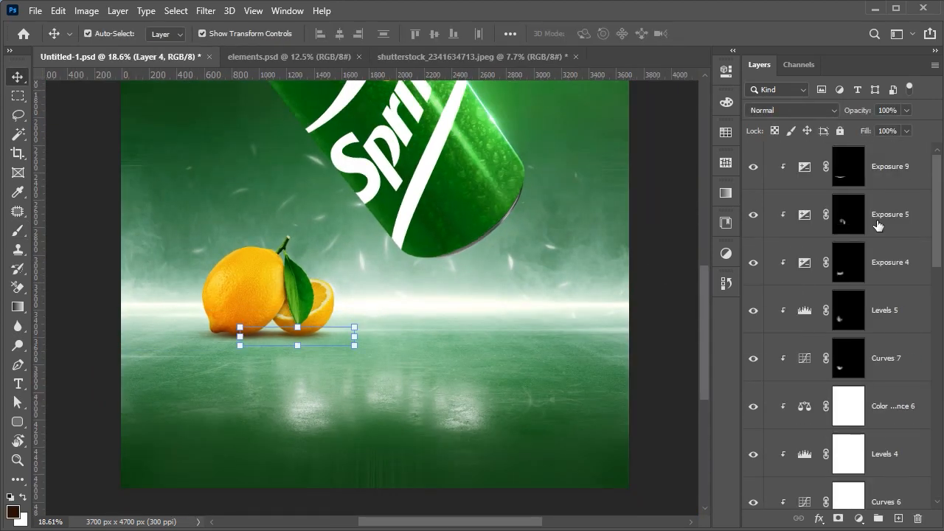
pyautogui.keyDown('shift'); pyautogui.click(889, 165); pyautogui.keyUp('shift')
pyautogui.hotkey('ctrl', 'g')
pyautogui.click(814, 156)
pyautogui.write('lemons on the ground')
pyautogui.press('Return')
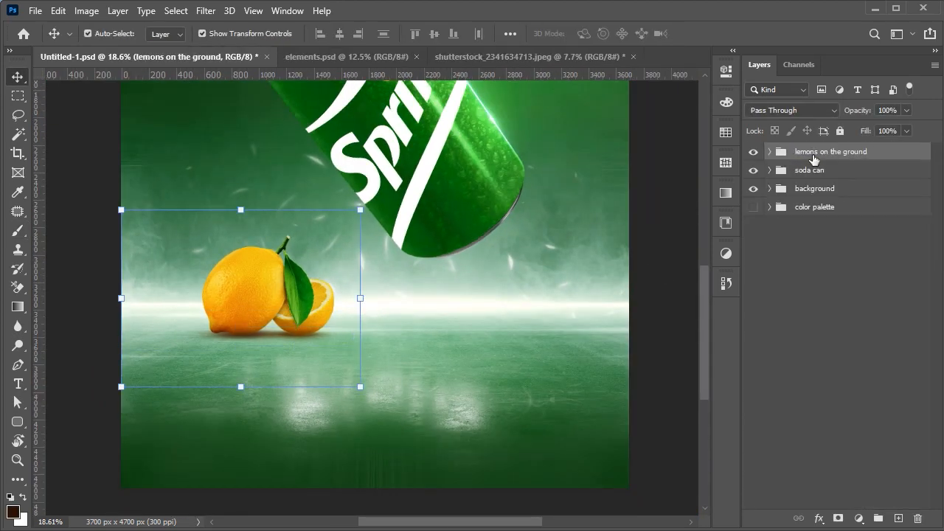
# Add a brightening Curves adjustment clipped to the half lemon above its other adjustments and invert its mask to black
pyautogui.click(657, 133)
pyautogui.scroll(8, 293, 289)
pyautogui.click(770, 151)
pyautogui.scroll(-4, 854, 340)
pyautogui.scroll(-3, 855, 340)
pyautogui.click(901, 253)
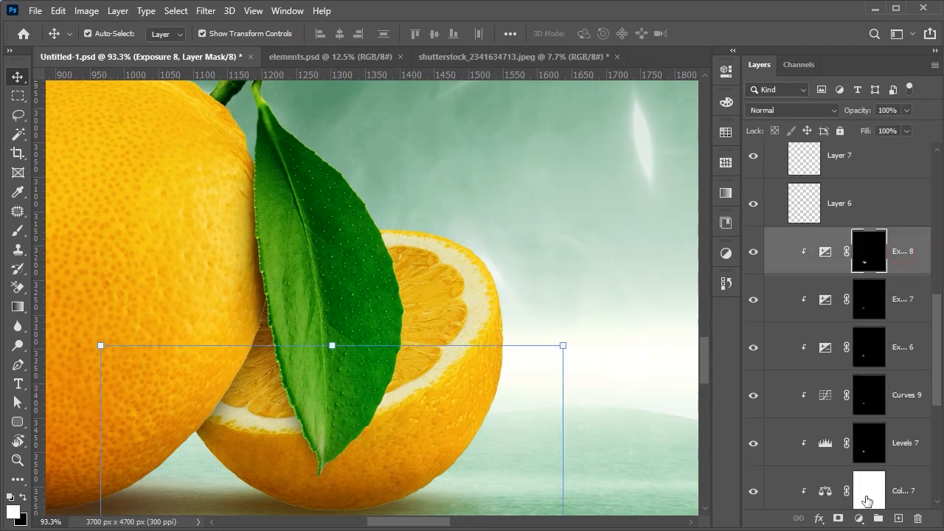
pyautogui.click(859, 519)
pyautogui.click(878, 330)
pyautogui.click(601, 316)
pyautogui.moveTo(612, 224); pyautogui.dragTo(602, 210)
pyautogui.click(691, 64)
pyautogui.hotkey('ctrl', 'i')
# Paint light along the half lemon's outer edge using a 300 px flattened brush angled at 33° with 15% flow
pyautogui.press('b')
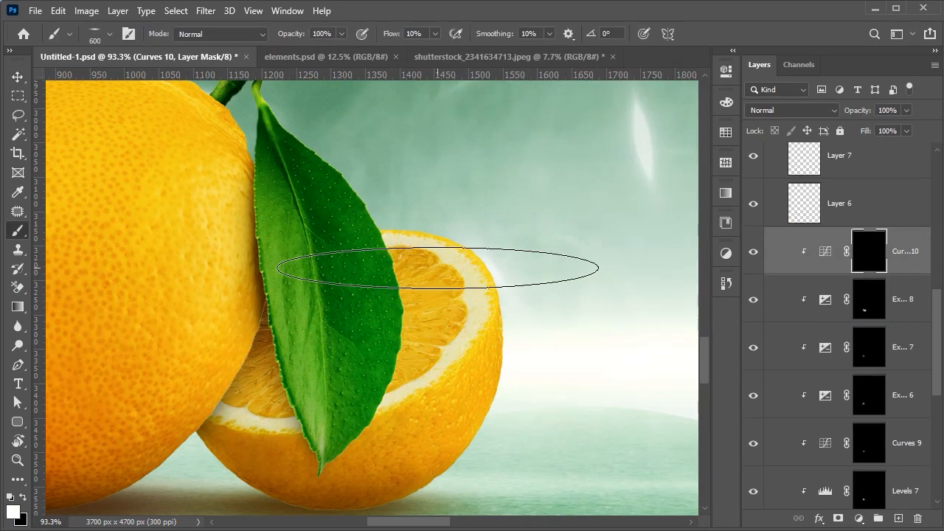
pyautogui.rightClick(450, 195)
pyautogui.click(468, 5)
pyautogui.press('[')
pyautogui.press('[')
pyautogui.press('[')
pyautogui.moveTo(528, 267)
pyautogui.mouseDown()
pyautogui.moveTo(496, 283)
pyautogui.moveTo(459, 233)
pyautogui.moveTo(451, 278)
pyautogui.moveTo(383, 342)
pyautogui.moveTo(581, 324)
pyautogui.moveTo(480, 383)
pyautogui.mouseUp()
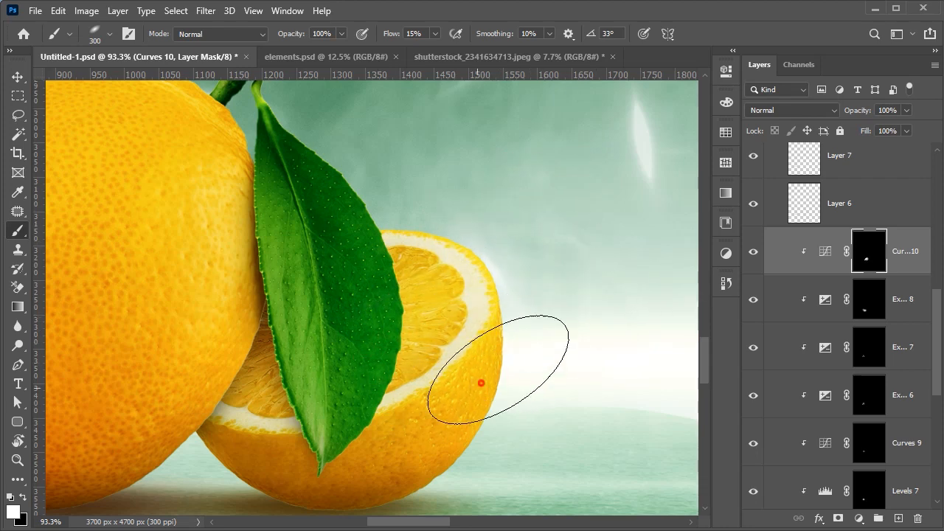
pyautogui.scroll(-5, 546, 236)
pyautogui.scroll(-4, 602, 275)
pyautogui.moveTo(544, 277)
pyautogui.mouseDown()
pyautogui.moveTo(417, 329)
pyautogui.moveTo(320, 352)
pyautogui.mouseUp()
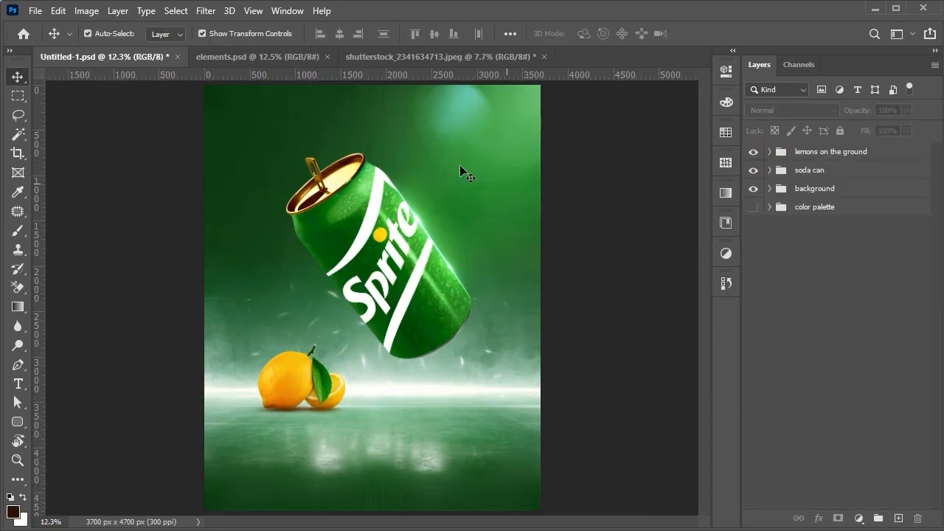
# Copy the lemon wedge from shutterstock_2341634713.jpeg into the poster above the lemons group and duplicate its layer
pyautogui.click(441, 53)
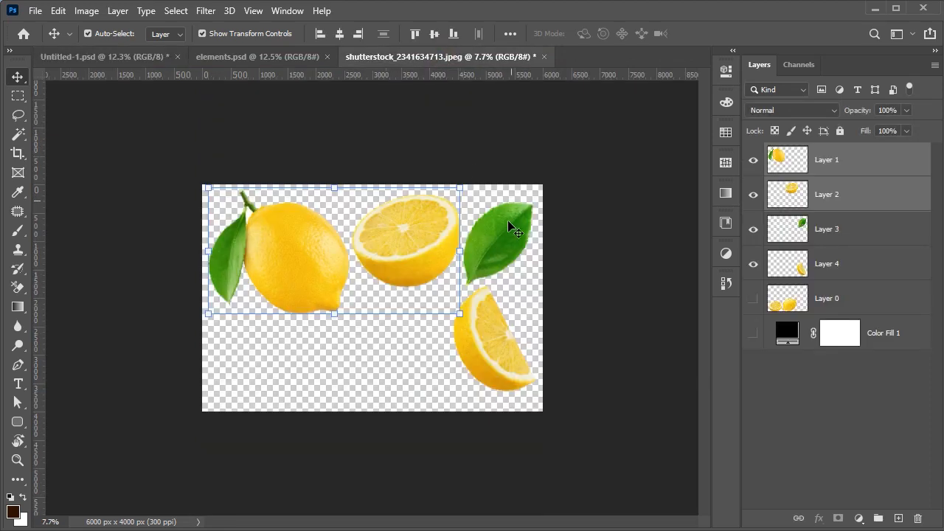
pyautogui.moveTo(523, 337); pyautogui.dragTo(341, 331)
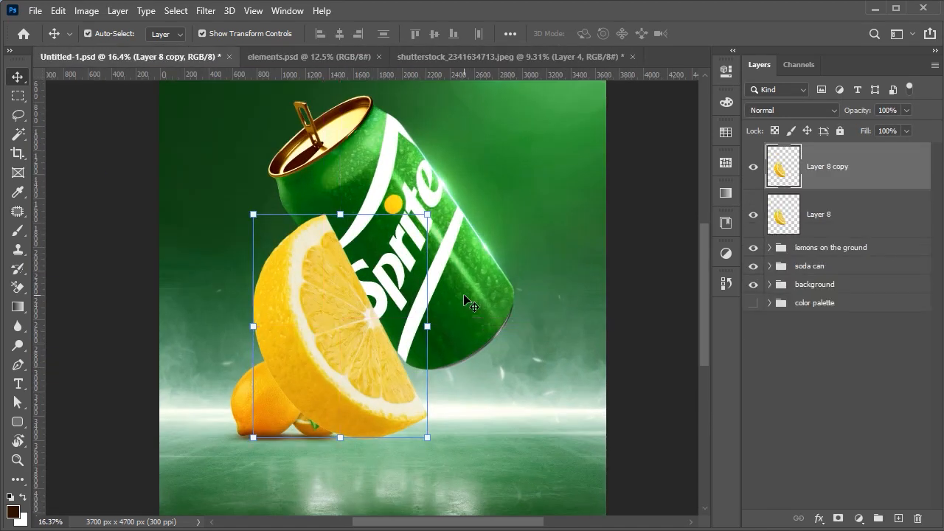
# Hide the duplicate wedge layer, convert the original Layer 8 to a smart object and rename it "lemon back of soda"
pyautogui.click(753, 167)
pyautogui.click(839, 222)
pyautogui.scroll(-2, 348, 333)
pyautogui.rightClick(821, 220)
pyautogui.click(818, 205)
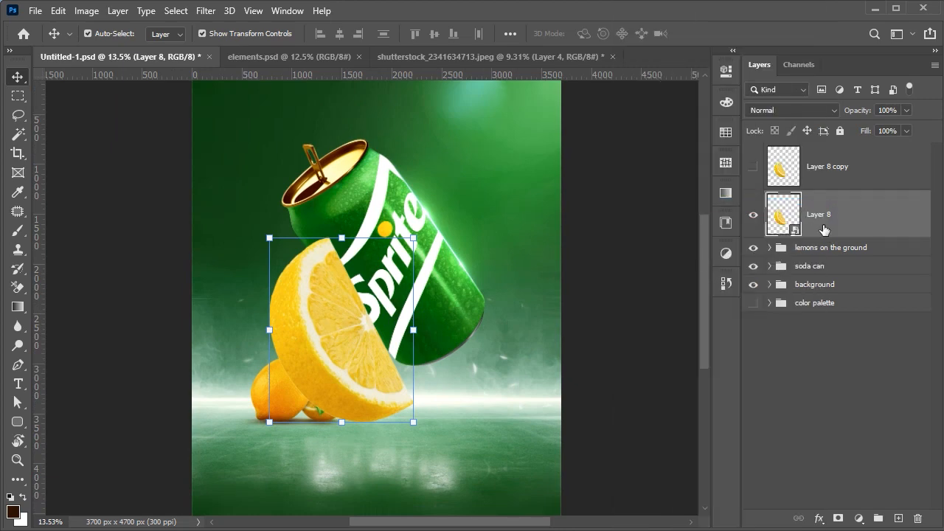
pyautogui.click(820, 216)
pyautogui.write('lemon back of soda')
pyautogui.press('Return')
# Scale the wedge to about 40%, flip and rotate it to about -131°, and place it over the can's lower-left edge
pyautogui.moveTo(421, 227); pyautogui.dragTo(337, 234)
pyautogui.moveTo(397, 402); pyautogui.dragTo(378, 325)
pyautogui.scroll(3, 380, 347)
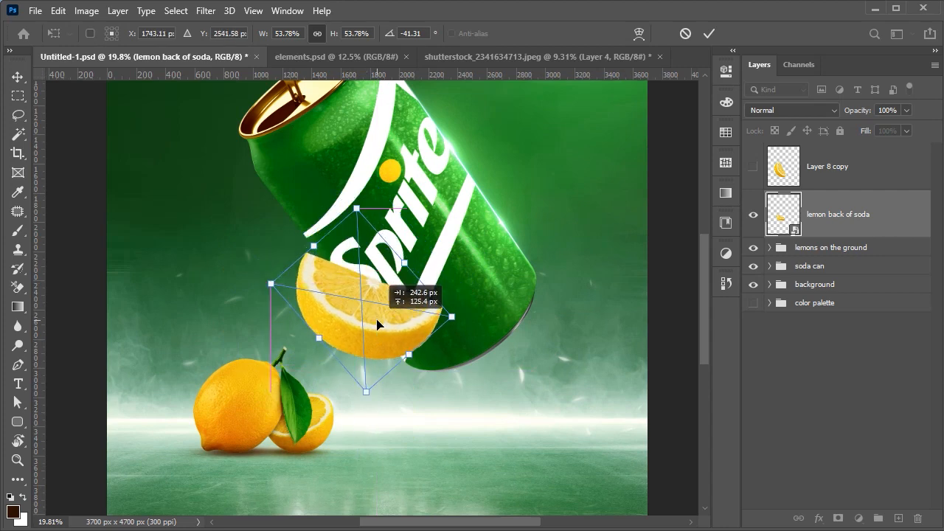
pyautogui.moveTo(462, 321); pyautogui.dragTo(440, 225)
pyautogui.rightClick(378, 309)
pyautogui.click(419, 290)
pyautogui.moveTo(436, 372); pyautogui.dragTo(473, 288)
pyautogui.moveTo(374, 316); pyautogui.dragTo(413, 309)
pyautogui.moveTo(441, 339); pyautogui.dragTo(433, 330)
pyautogui.moveTo(408, 297); pyautogui.dragTo(375, 329)
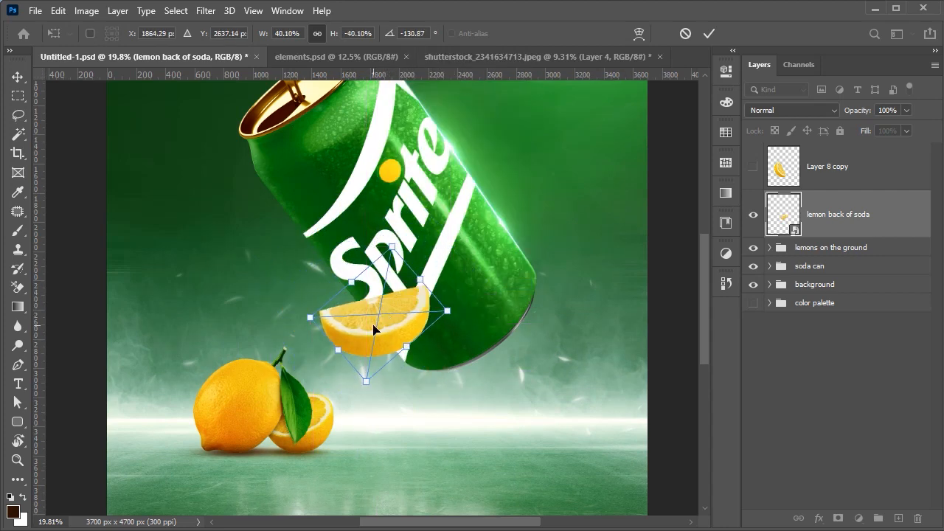
pyautogui.press('Return')
# Lower the wedge layer's opacity to 80% and trace a closed Pen path along the can's edge around the overlapping wedge part
pyautogui.scroll(11, 375, 329)
pyautogui.moveTo(852, 115); pyautogui.dragTo(843, 117)
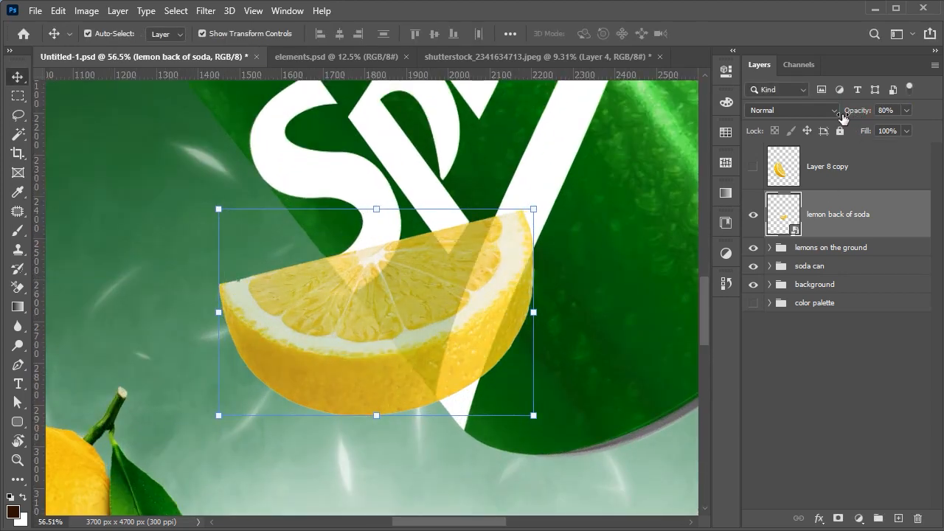
pyautogui.scroll(4, 322, 327)
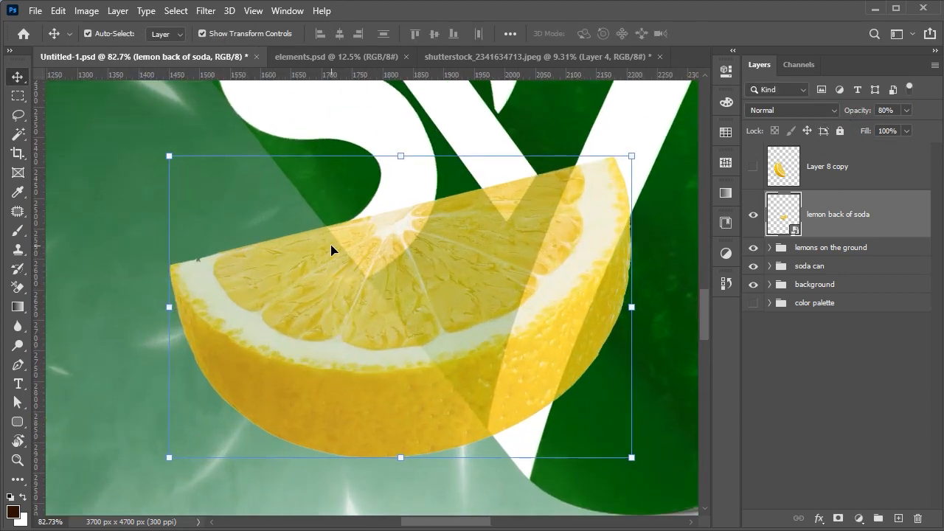
pyautogui.press('p')
pyautogui.scroll(3, 319, 223)
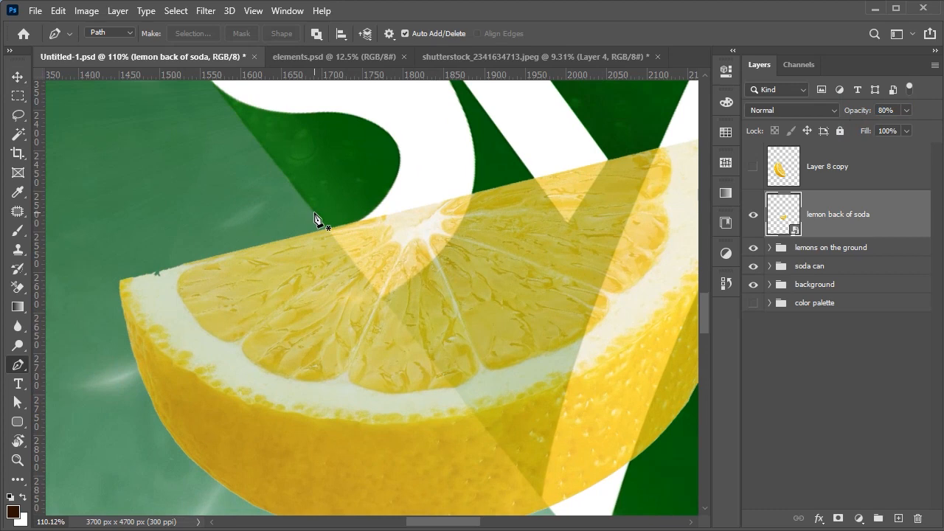
pyautogui.click(314, 213)
pyautogui.moveTo(370, 250); pyautogui.dragTo(236, 152)
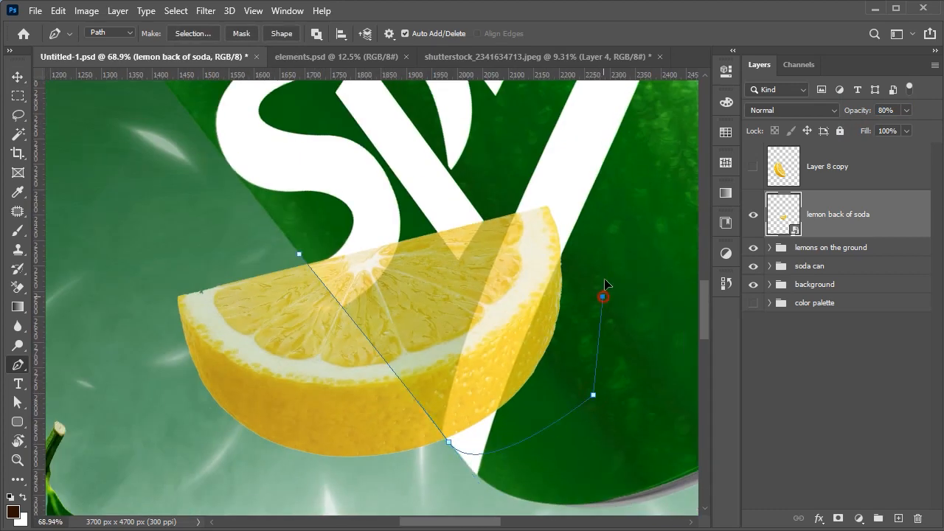
pyautogui.click(301, 256)
# Turn the path into a selection and mask the wedge with it, inverting the mask to hide the part over the can
pyautogui.click(193, 33)
pyautogui.click(579, 131)
pyautogui.click(838, 518)
pyautogui.hotkey('ctrl', 'i')
pyautogui.scroll(-5, 475, 297)
pyautogui.moveTo(472, 293); pyautogui.dragTo(374, 345)
pyautogui.scroll(-5, 374, 345)
pyautogui.click(784, 217)
pyautogui.scroll(-3, 548, 308)
# Add a Levels adjustment clipped to the back wedge that darkens its shadows and midtones
pyautogui.press('v')
pyautogui.click(859, 520)
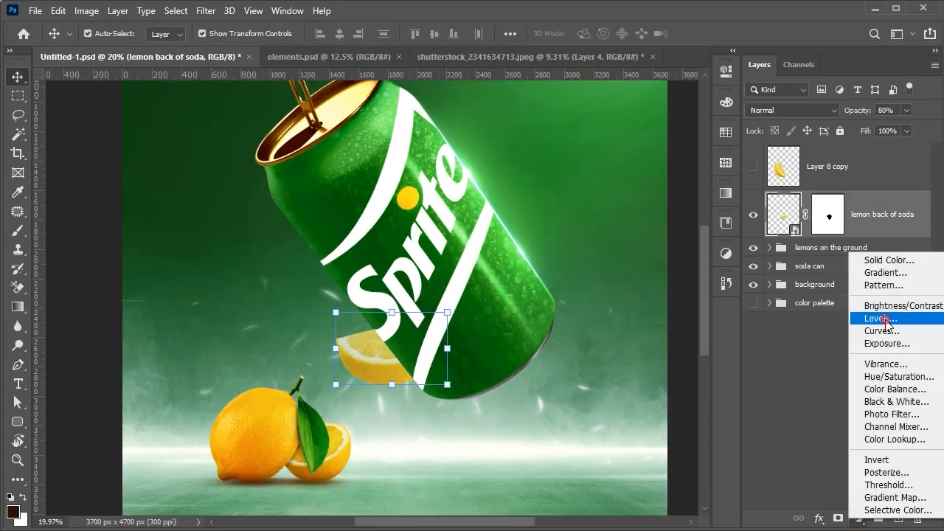
pyautogui.click(878, 318)
pyautogui.click(599, 317)
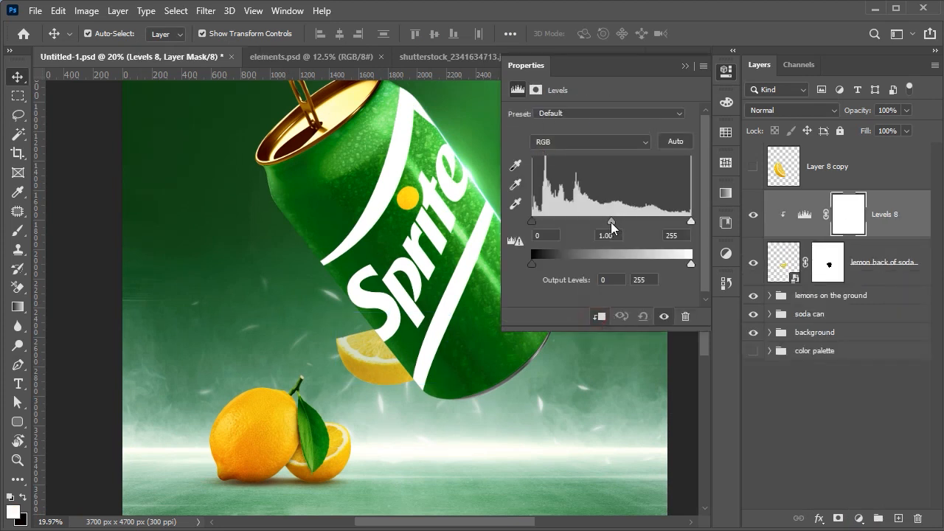
pyautogui.moveTo(610, 222); pyautogui.dragTo(618, 221)
pyautogui.moveTo(532, 222); pyautogui.dragTo(570, 226)
pyautogui.click(685, 66)
# Add a Brightness/Contrast adjustment clipped to the back wedge with brightness 16 and contrast 62
pyautogui.click(858, 518)
pyautogui.click(877, 304)
pyautogui.click(598, 316)
pyautogui.click(612, 160)
pyautogui.moveTo(600, 185); pyautogui.dragTo(655, 189)
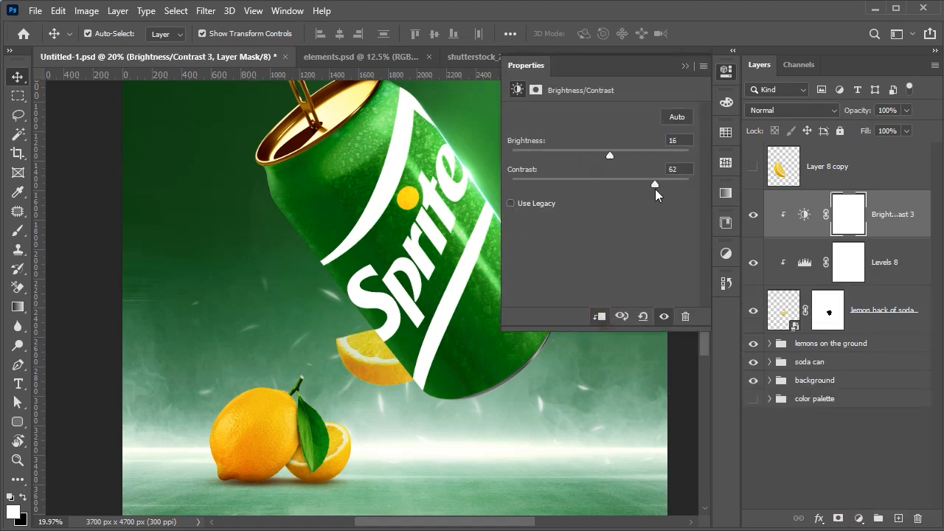
pyautogui.click(685, 67)
# Add a slightly darkening Curves adjustment clipped to the back wedge
pyautogui.click(859, 518)
pyautogui.click(877, 331)
pyautogui.click(598, 317)
pyautogui.moveTo(620, 220); pyautogui.dragTo(618, 230)
pyautogui.click(685, 67)
# Add a clipped Color Balance with midtones yellow-blue at -10, highlights shifted towards yellow and shadows towards red
pyautogui.click(858, 518)
pyautogui.click(877, 395)
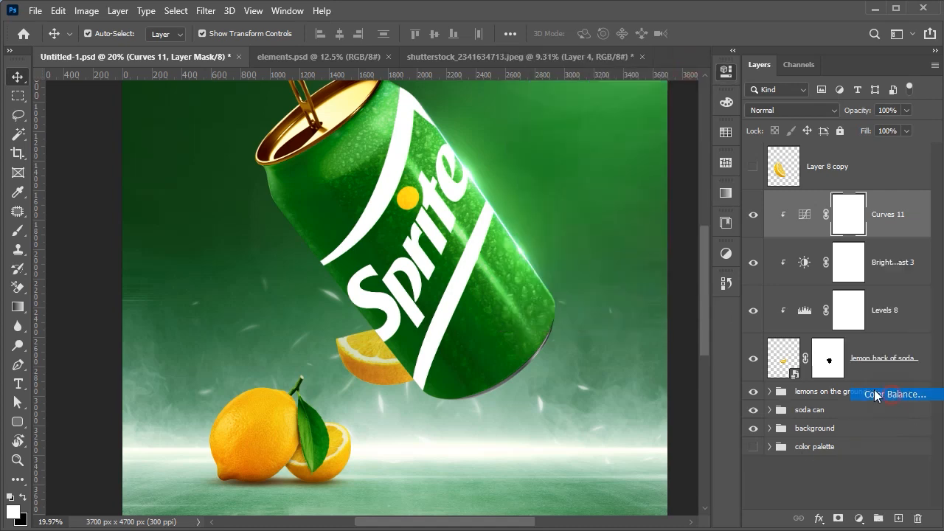
pyautogui.click(599, 316)
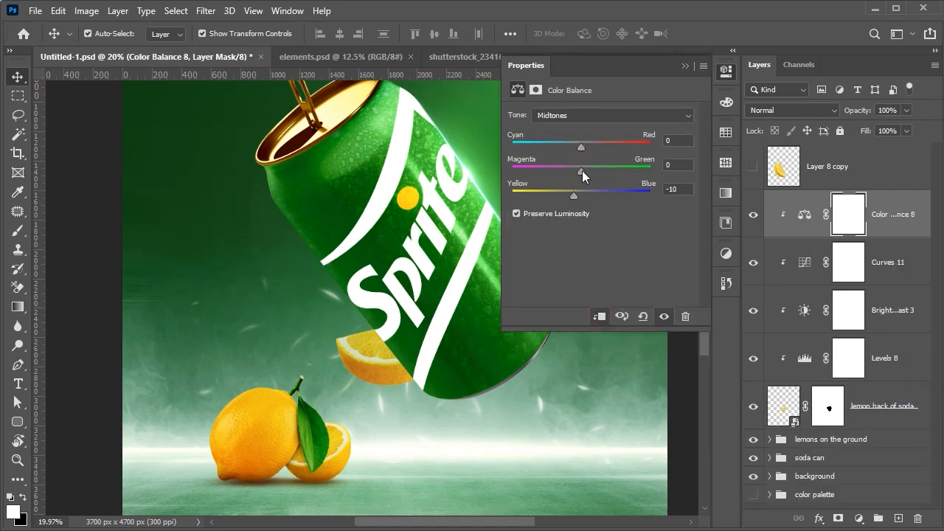
pyautogui.click(612, 115)
pyautogui.click(564, 150)
pyautogui.moveTo(581, 196); pyautogui.dragTo(576, 198)
pyautogui.click(583, 115)
pyautogui.click(580, 126)
pyautogui.moveTo(591, 150); pyautogui.dragTo(589, 149)
pyautogui.click(685, 66)
# Add a Selective Color adjustment clipped to the back wedge, setting the neutrals to yellow +9 and black +21
pyautogui.scroll(5, 407, 380)
pyautogui.click(858, 518)
pyautogui.click(878, 510)
pyautogui.click(612, 129)
pyautogui.click(569, 219)
pyautogui.moveTo(601, 219); pyautogui.dragTo(578, 220)
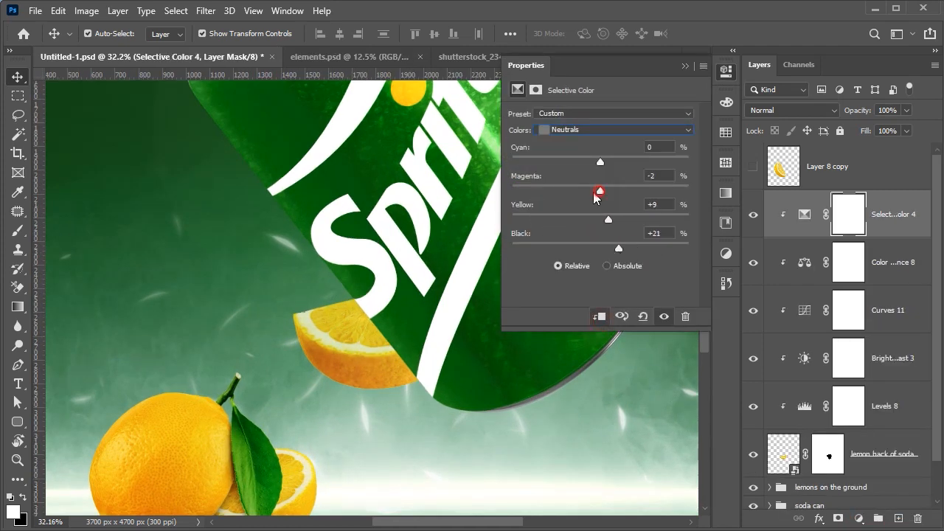
pyautogui.click(688, 67)
pyautogui.scroll(-10, 364, 332)
pyautogui.scroll(14, 362, 335)
# Add a clipped, colorized Hue/Saturation adjustment with a green hue, saturation 94 and lowered lightness, and invert its mask to black
pyautogui.click(858, 519)
pyautogui.click(874, 379)
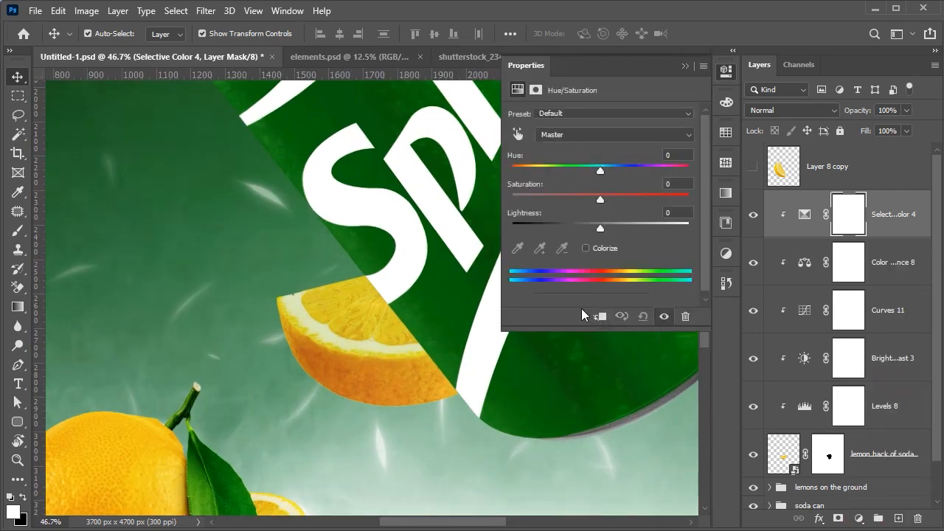
pyautogui.click(585, 249)
pyautogui.moveTo(557, 200); pyautogui.dragTo(679, 200)
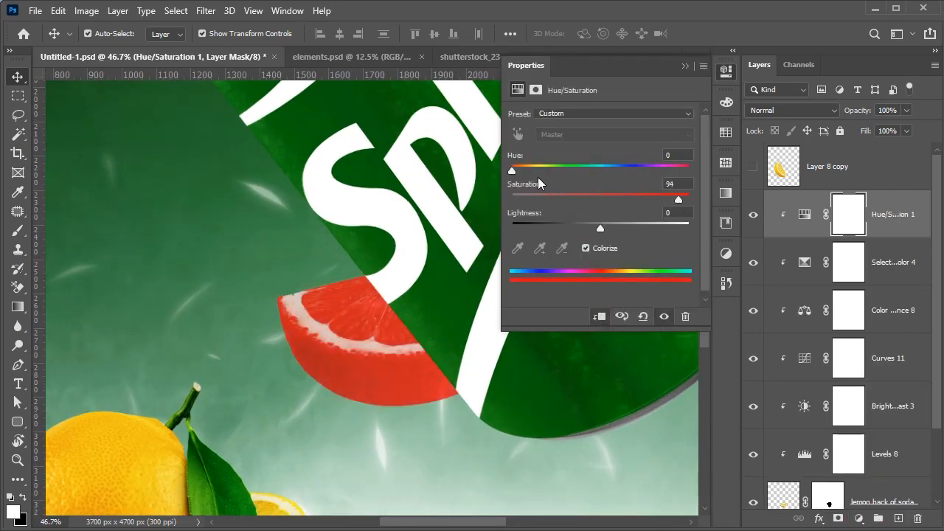
pyautogui.moveTo(517, 175); pyautogui.dragTo(570, 190)
pyautogui.moveTo(601, 231); pyautogui.dragTo(565, 228)
pyautogui.click(685, 65)
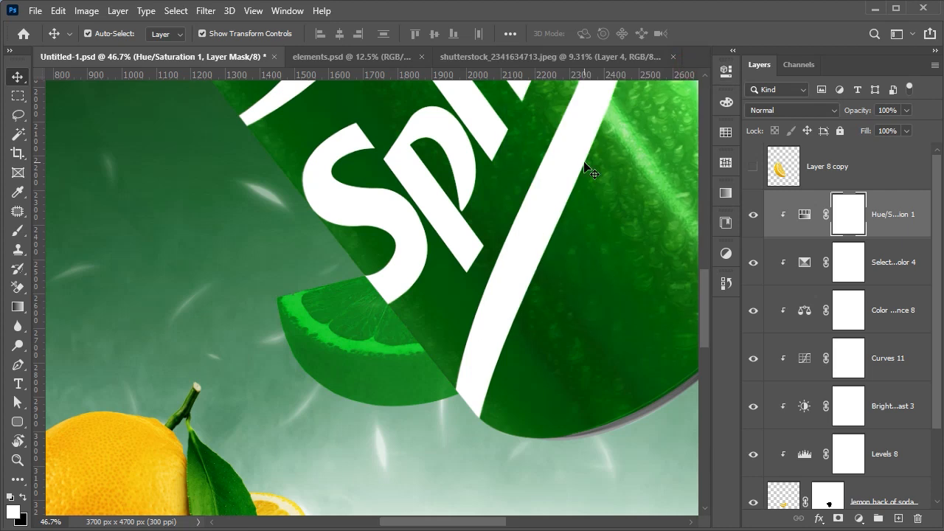
pyautogui.hotkey('ctrl', 'i')
# Paint the green tint onto the back wedge beside the can using a 400 px brush angled at 21° with 3% flow
pyautogui.press('b')
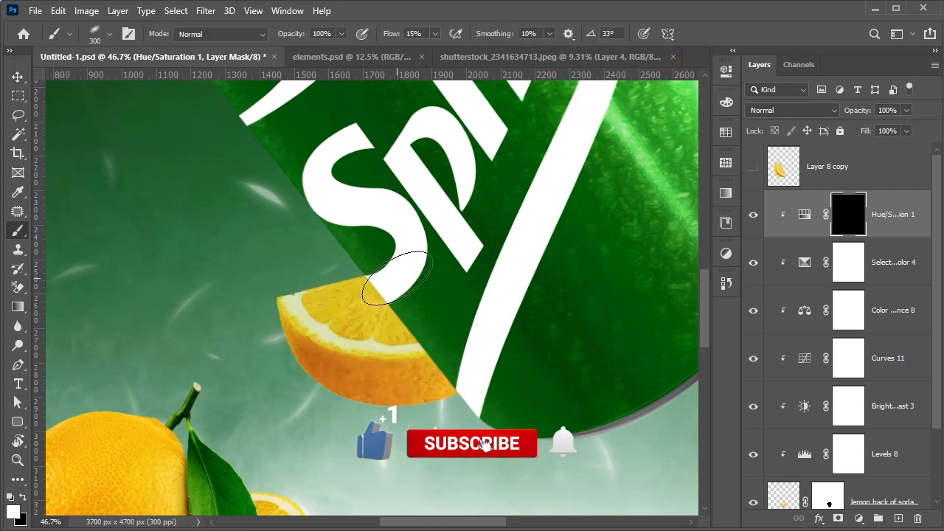
pyautogui.click(413, 34)
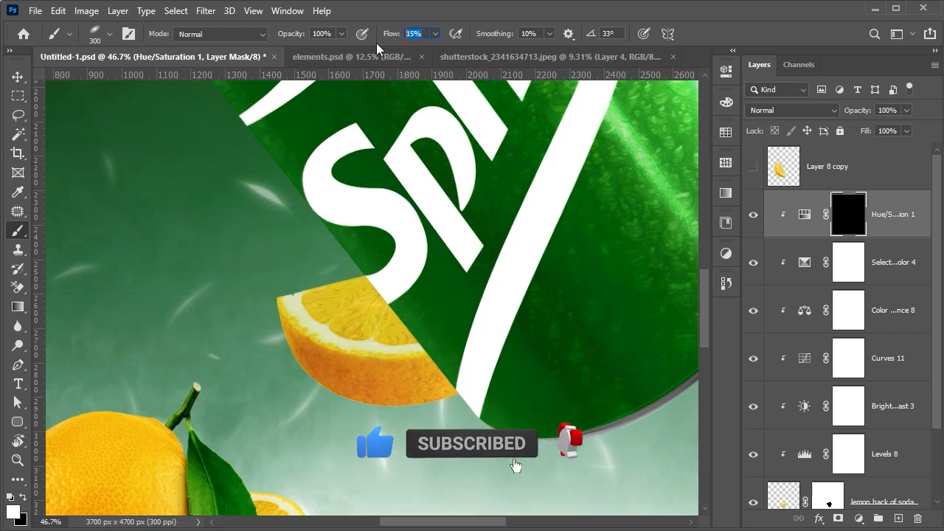
pyautogui.write('10')
pyautogui.press('Return')
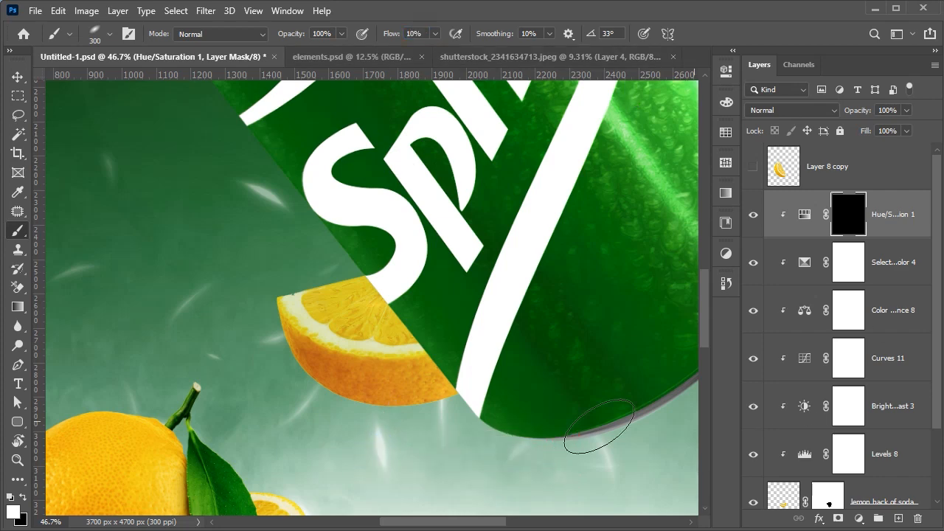
pyautogui.press(']')
pyautogui.rightClick(381, 266)
pyautogui.press('Escape')
pyautogui.moveTo(464, 359); pyautogui.dragTo(418, 293)
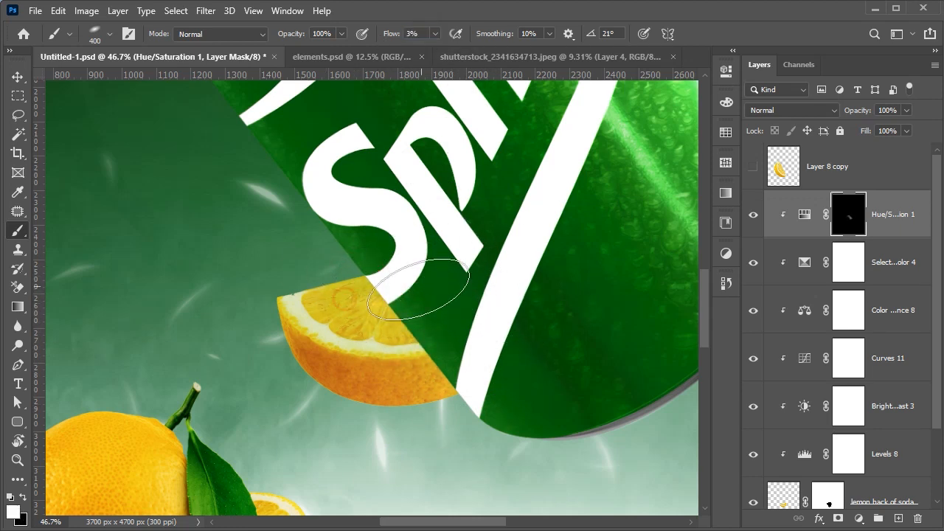
# Add a clipped darkening Curves adjustment, invert its mask to black and paint shadow on the wedge along the can's edge
pyautogui.click(859, 519)
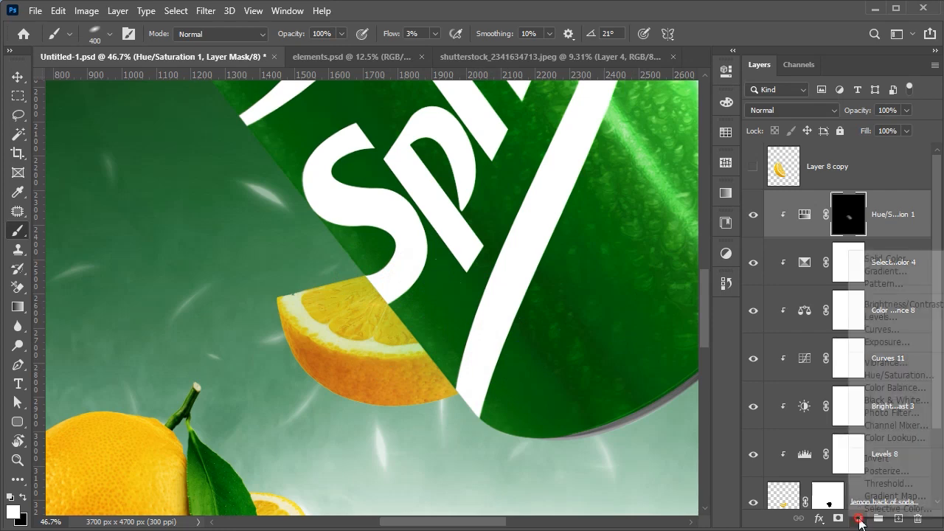
pyautogui.click(892, 333)
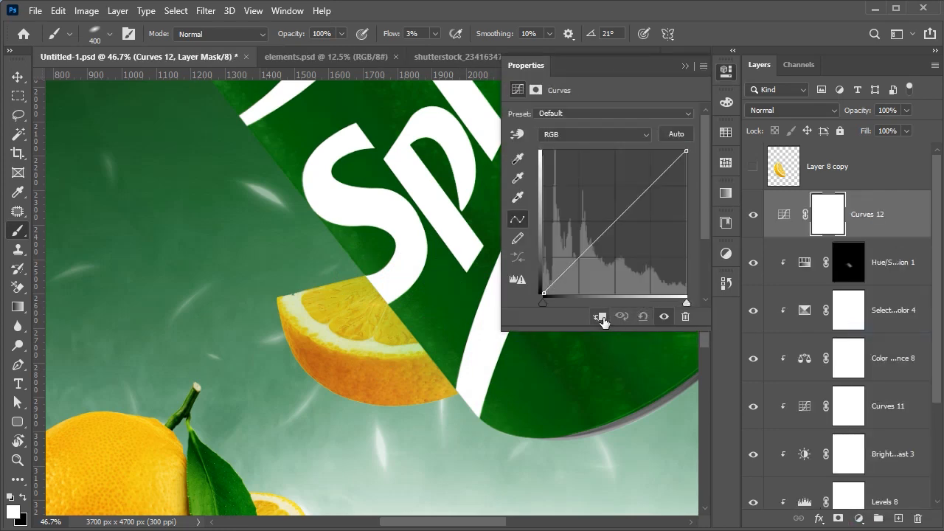
pyautogui.moveTo(618, 225); pyautogui.dragTo(631, 254)
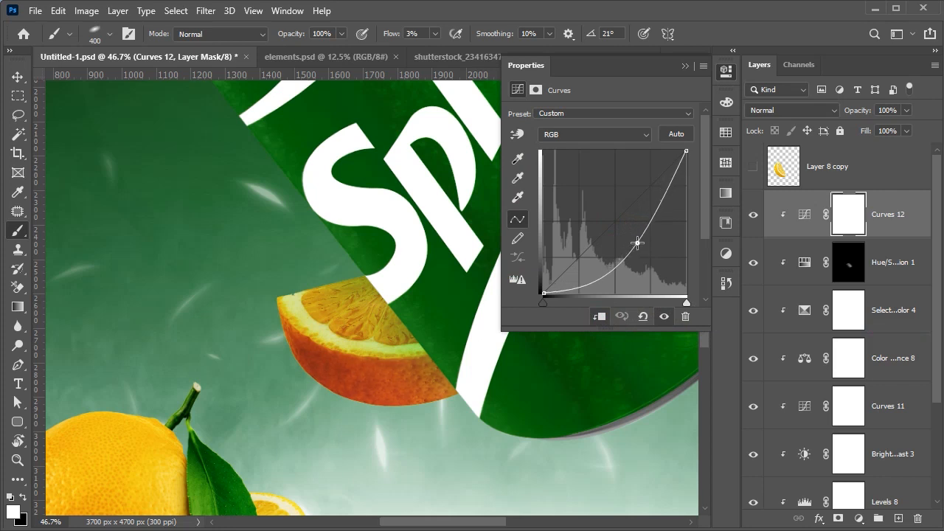
pyautogui.click(685, 66)
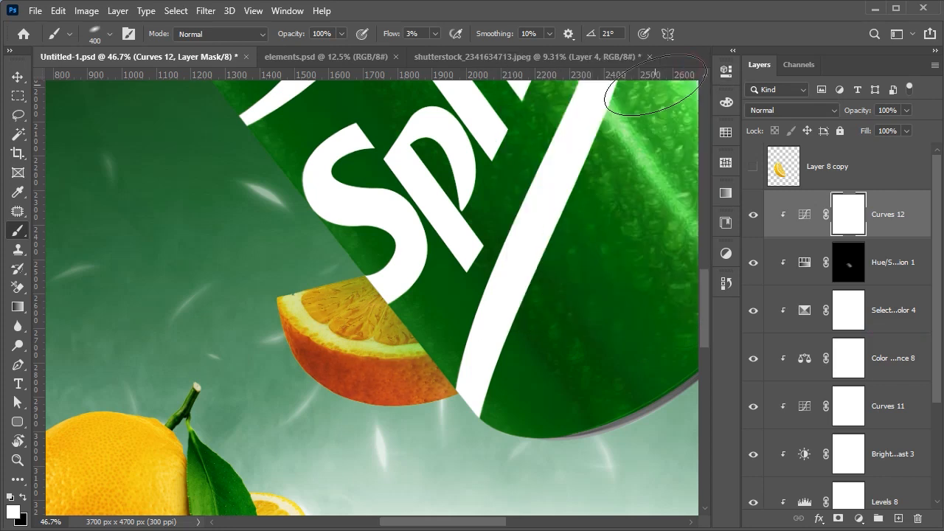
pyautogui.hotkey('ctrl', 'i')
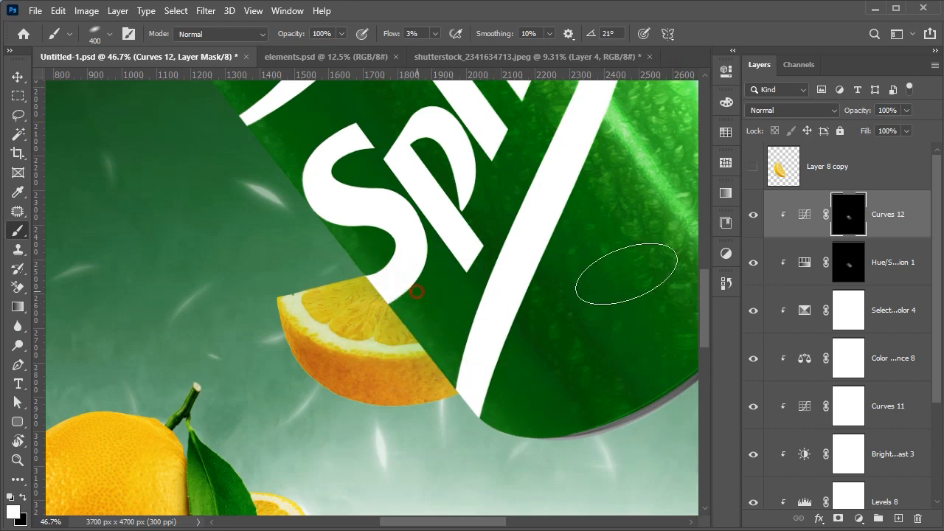
# Add a clipped Levels adjustment with black input 118 and lowered white output, invert its mask and paint shadow beside the can
pyautogui.click(858, 519)
pyautogui.click(804, 312)
pyautogui.moveTo(531, 222); pyautogui.dragTo(606, 229)
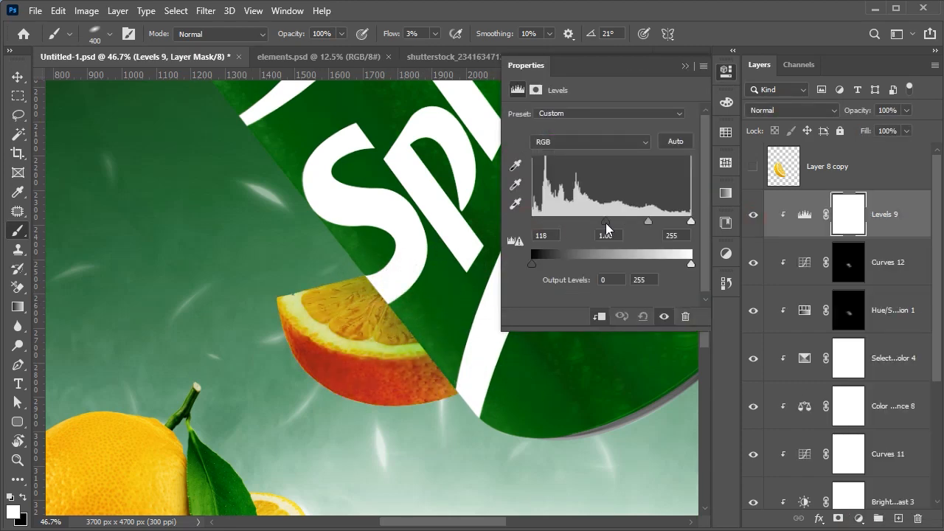
pyautogui.moveTo(690, 263); pyautogui.dragTo(659, 266)
pyautogui.click(685, 66)
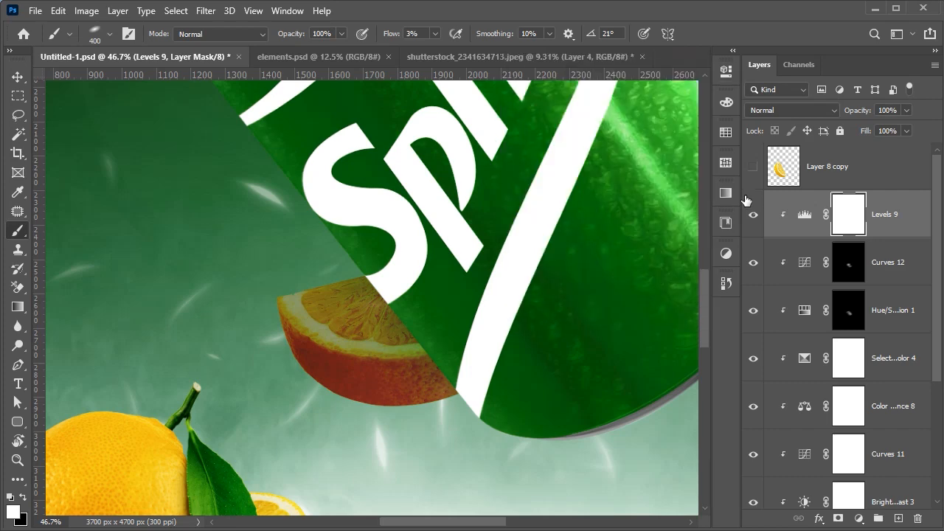
pyautogui.hotkey('ctrl', 'i')
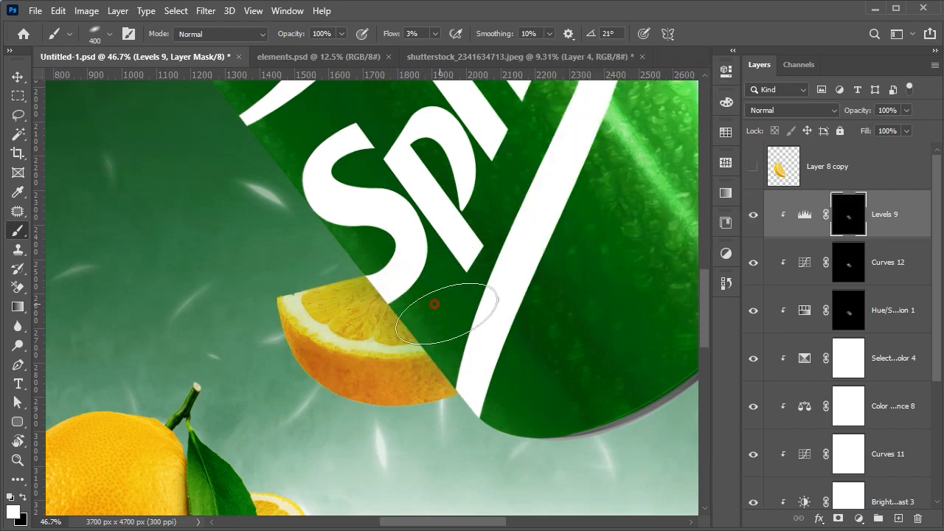
# Add a darkening Exposure adjustment above the Levels, invert its mask and paint deeper shadow where the wedge meets the can
pyautogui.scroll(-11, 513, 328)
pyautogui.scroll(12, 543, 305)
pyautogui.click(859, 518)
pyautogui.click(874, 345)
pyautogui.moveTo(600, 153); pyautogui.dragTo(578, 154)
pyautogui.click(685, 65)
pyautogui.hotkey('ctrl', 'i')
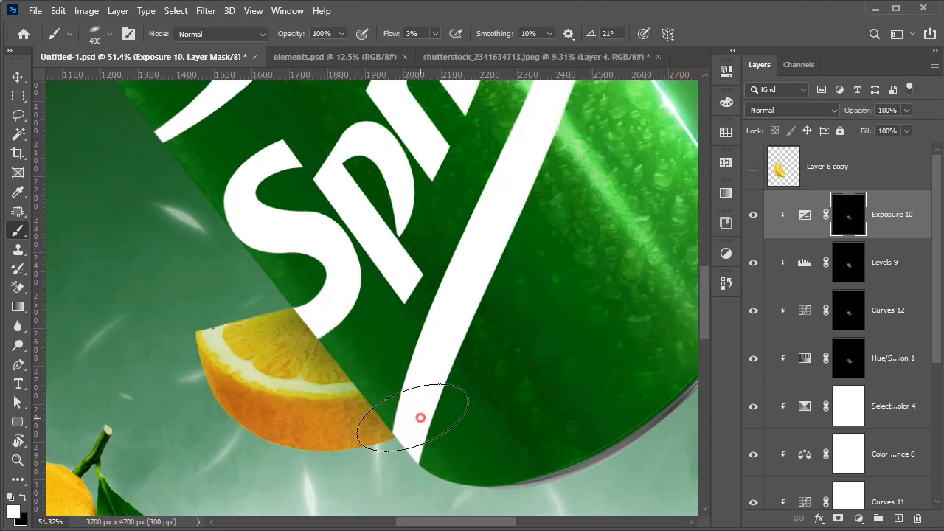
# Compare the back wedge with and without the Exposure shading and review the whole poster
pyautogui.scroll(-11, 457, 261)
pyautogui.press('v')
pyautogui.click(754, 216)
pyautogui.click(754, 216)
pyautogui.click(627, 207)
pyautogui.scroll(-4, 837, 366)
pyautogui.scroll(4, 838, 364)
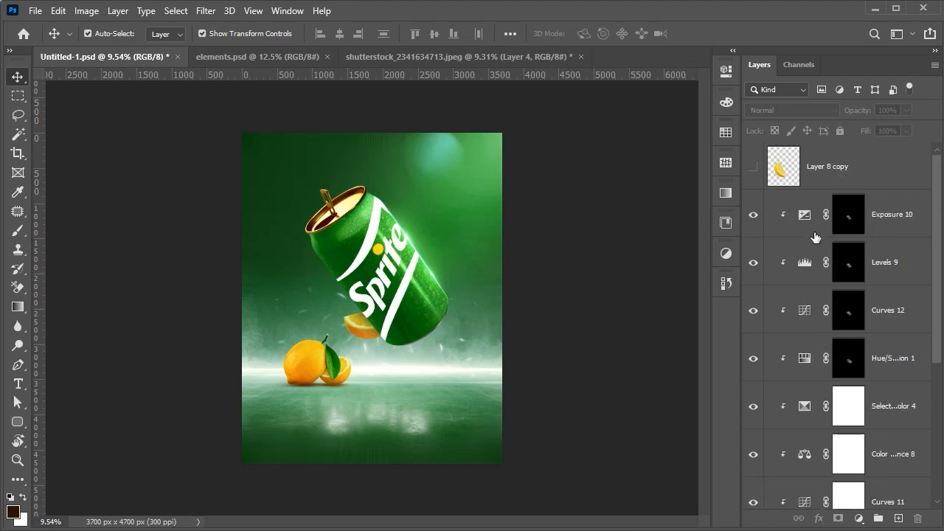
# Show the duplicate wedge layer, rename it "lemon in front of soda" and convert it to a smart object
pyautogui.click(754, 169)
pyautogui.scroll(6, 337, 314)
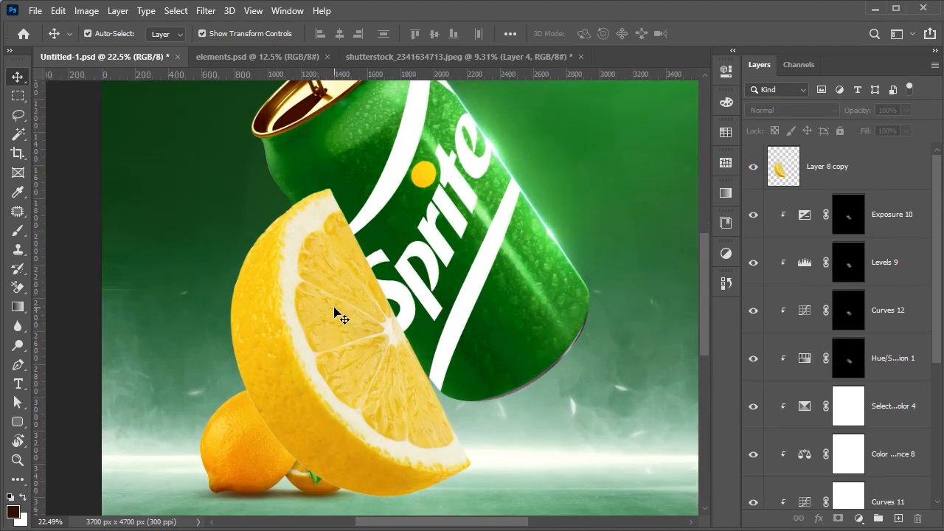
pyautogui.scroll(-2, 336, 309)
pyautogui.click(360, 313)
pyautogui.rightClick(853, 168)
pyautogui.click(862, 167)
pyautogui.doubleClick(829, 172)
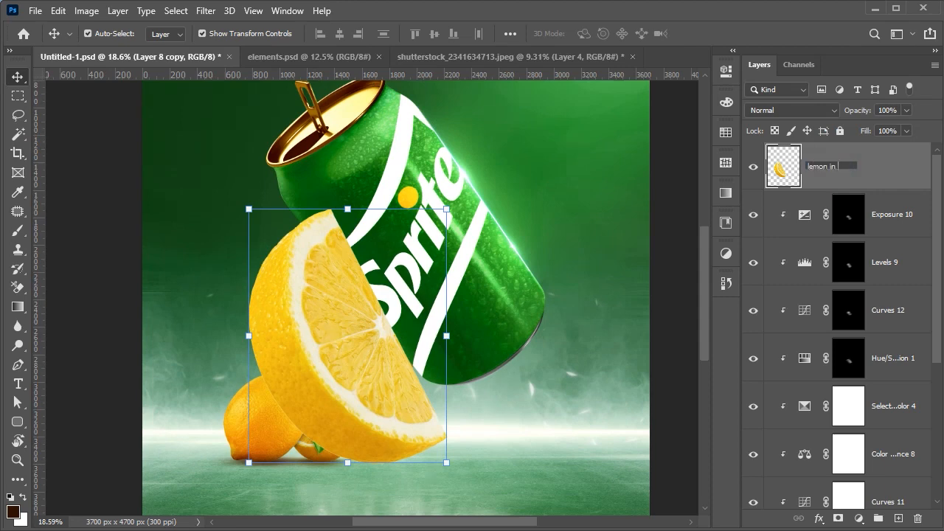
pyautogui.write('lemon in front of soda')
pyautogui.press('Return')
pyautogui.rightClick(827, 170)
pyautogui.click(690, 205)
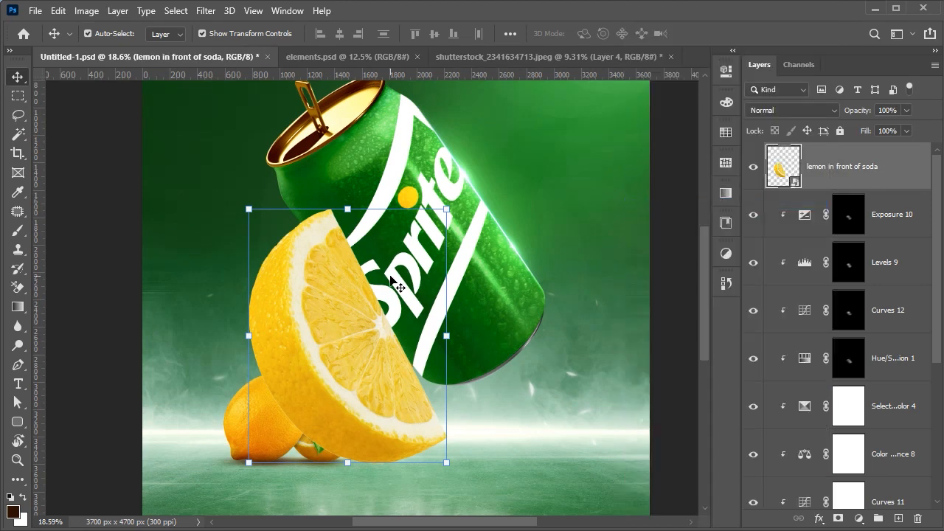
# Scale the front wedge to about 43%, rotate it to about -32° and move it over the can's upper part
pyautogui.hotkey('ctrl', 't')
pyautogui.scroll(-3, 362, 328)
pyautogui.moveTo(435, 227); pyautogui.dragTo(361, 223)
pyautogui.moveTo(361, 343); pyautogui.dragTo(419, 206)
pyautogui.scroll(-2, 424, 222)
pyautogui.moveTo(432, 279); pyautogui.dragTo(408, 241)
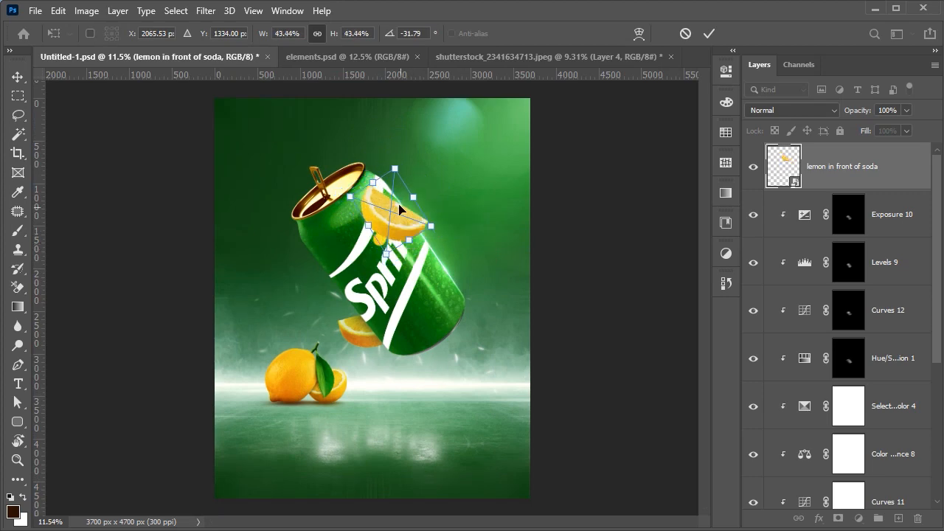
# Reposition the front wedge so it overlaps the can's upper-right edge and apply the transform
pyautogui.scroll(4, 407, 222)
pyautogui.moveTo(380, 321); pyautogui.dragTo(460, 318)
pyautogui.scroll(-3, 460, 318)
pyautogui.scroll(3, 459, 318)
pyautogui.moveTo(435, 195); pyautogui.dragTo(396, 177)
pyautogui.scroll(-2, 434, 279)
pyautogui.press('Return')
pyautogui.scroll(6, 415, 204)
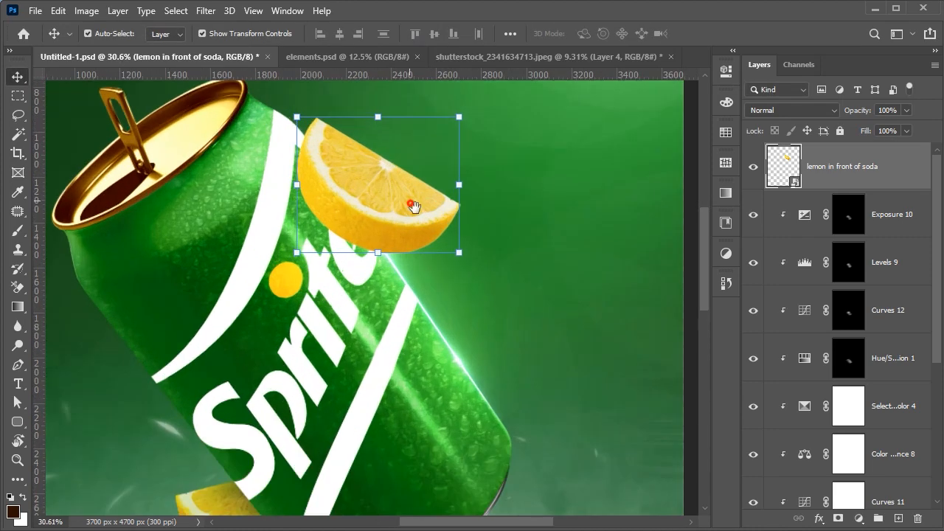
# Trace a closed pen path along the front wedge's uneven upper cut edge and convert it to a selection
pyautogui.press('p')
pyautogui.moveTo(206, 158); pyautogui.dragTo(228, 175)
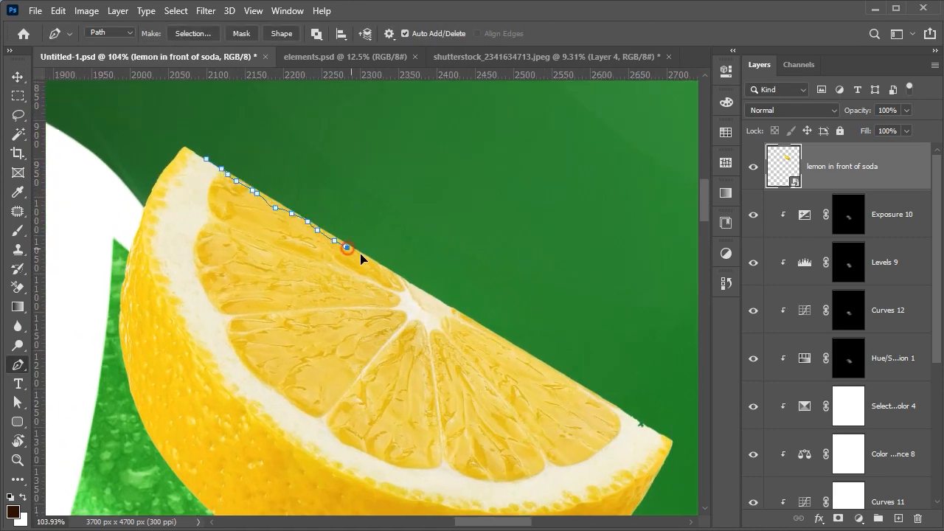
pyautogui.click(207, 159)
pyautogui.click(194, 34)
pyautogui.click(577, 131)
# Rasterize the front wedge layer to delete the selected edge strip, and convert the layer back to a smart object
pyautogui.rightClick(823, 169)
pyautogui.click(670, 277)
pyautogui.press('Delete')
pyautogui.hotkey('ctrl', 'd')
pyautogui.scroll(-4, 462, 286)
pyautogui.rightClick(833, 166)
pyautogui.click(786, 206)
# Add a clipped Brightness/Contrast adjustment to the front wedge with brightness 18 and contrast 7
pyautogui.scroll(-1, 495, 333)
pyautogui.moveTo(494, 333); pyautogui.dragTo(396, 301)
pyautogui.scroll(2, 373, 288)
pyautogui.click(859, 519)
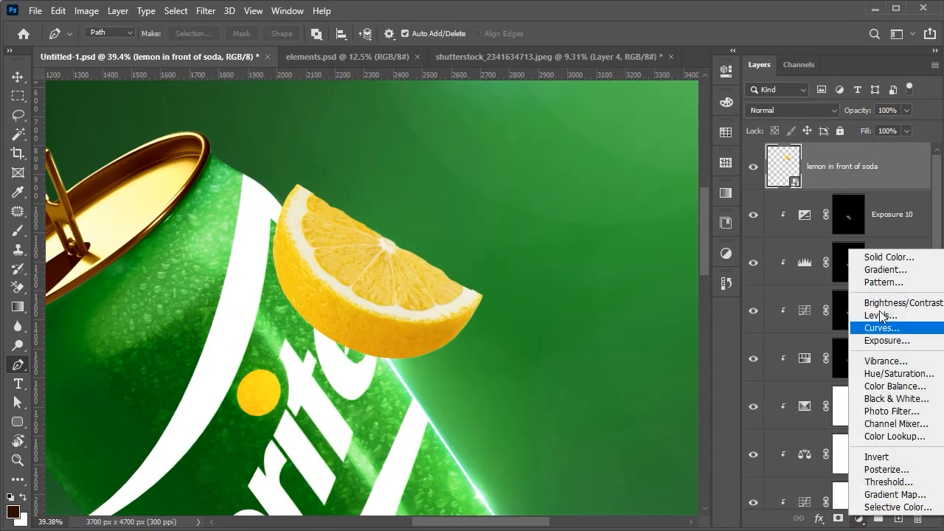
pyautogui.click(896, 308)
pyautogui.moveTo(602, 161); pyautogui.dragTo(611, 157)
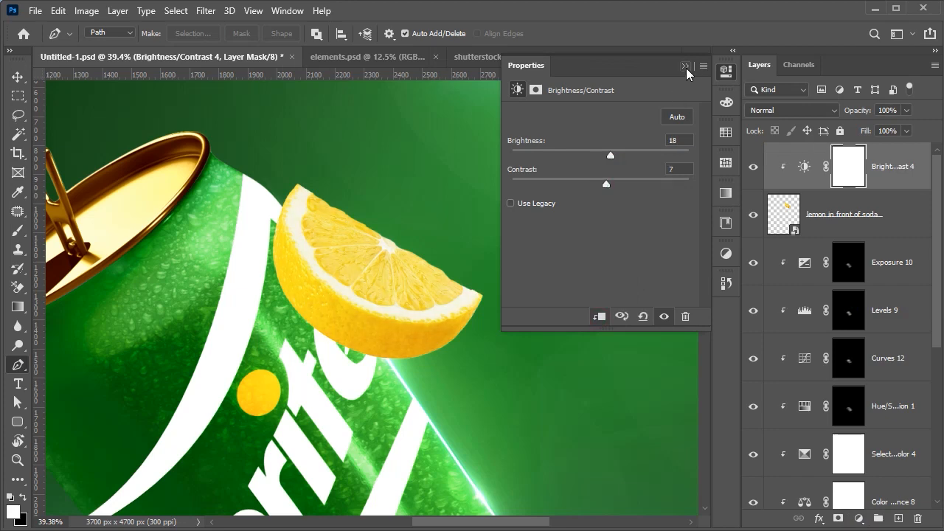
# Add clipped Levels and Curves adjustments to the front wedge, deepening the shadows and pulling the curve's midpoint slightly down
pyautogui.click(859, 519)
pyautogui.click(881, 317)
pyautogui.moveTo(532, 220); pyautogui.dragTo(555, 221)
pyautogui.moveTo(622, 221)
pyautogui.mouseDown()
pyautogui.moveTo(640, 221)
pyautogui.moveTo(619, 228)
pyautogui.mouseUp()
pyautogui.click(859, 518)
pyautogui.click(880, 331)
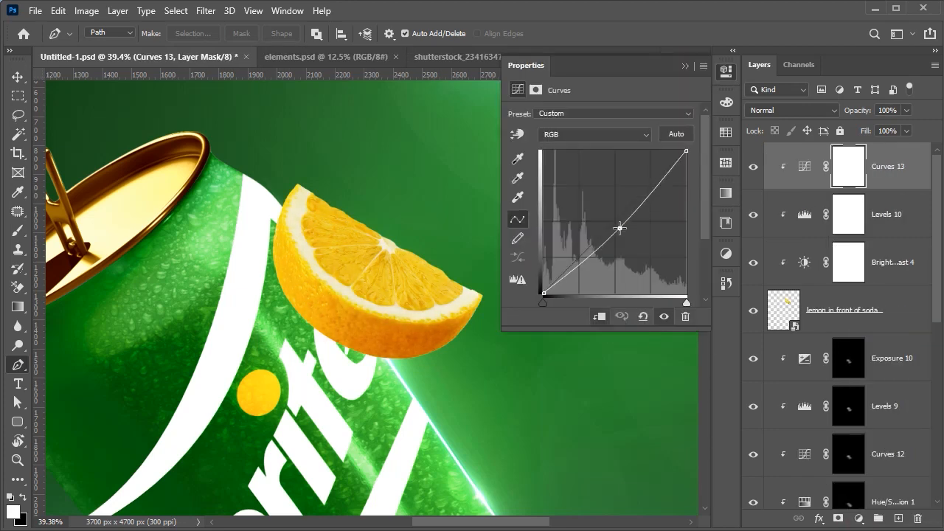
pyautogui.click(686, 67)
# Flip the front wedge vertically and rotate it to about -115° so its rind rests over the can's upper-right edge
pyautogui.press('v')
pyautogui.keyDown('ctrl'); pyautogui.click(288, 285); pyautogui.keyUp('ctrl')
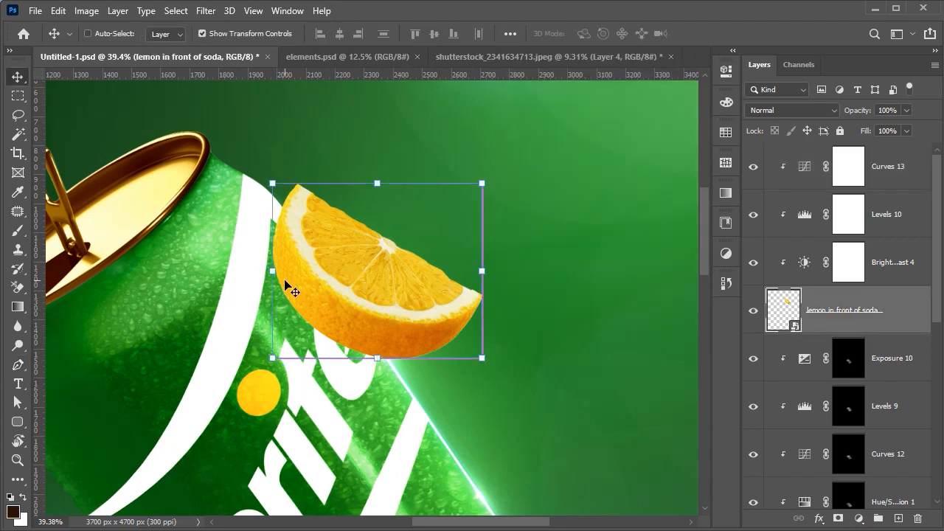
pyautogui.hotkey('ctrl', 't')
pyautogui.rightClick(316, 270)
pyautogui.click(357, 518)
pyautogui.moveTo(493, 167); pyautogui.dragTo(163, 171)
pyautogui.moveTo(366, 275); pyautogui.dragTo(361, 278)
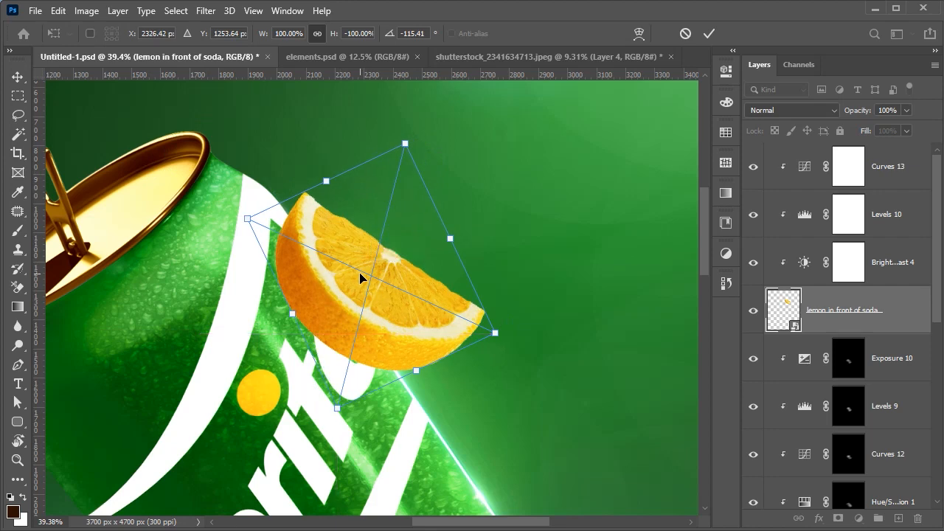
pyautogui.press('Return')
# Add a clipped Color Balance adjustment above Curves 13 that shifts the front wedge toward yellow
pyautogui.scroll(-10, 360, 278)
pyautogui.scroll(15, 368, 288)
pyautogui.click(871, 171)
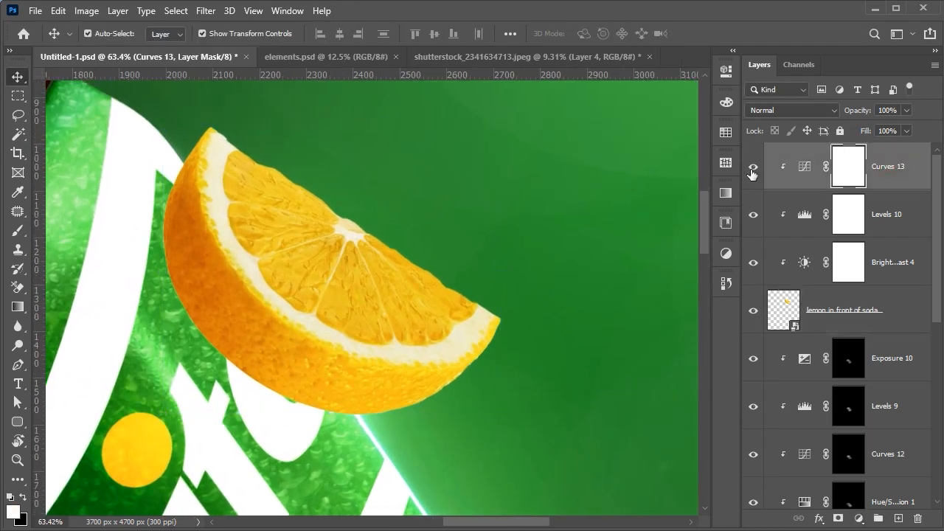
pyautogui.click(858, 518)
pyautogui.click(870, 391)
pyautogui.moveTo(581, 193); pyautogui.dragTo(555, 153)
pyautogui.click(590, 115)
pyautogui.click(592, 150)
# Add a clipped Exposure adjustment with lowered exposure above the front wedge's Color Balance and invert its mask to black
pyautogui.click(859, 518)
pyautogui.click(874, 342)
pyautogui.moveTo(600, 151); pyautogui.dragTo(577, 152)
pyautogui.moveTo(601, 210); pyautogui.dragTo(580, 180)
pyautogui.click(685, 65)
pyautogui.hotkey('ctrl', 'i')
# Paint white on the Exposure 11 mask at 3% flow to shade the front wedge's rind on its lower-left side
pyautogui.press('b')
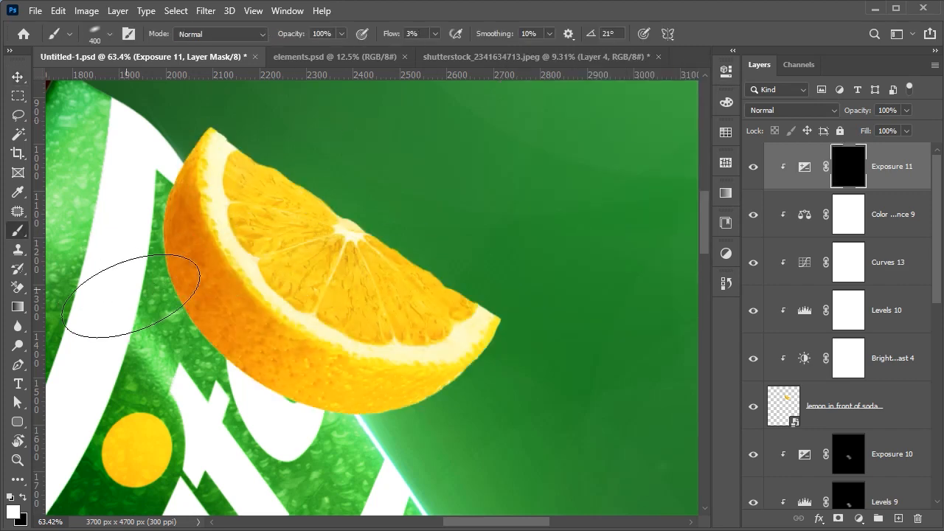
pyautogui.hscroll(-3, 126, 295)
pyautogui.moveTo(290, 346); pyautogui.dragTo(449, 456)
pyautogui.moveTo(411, 413)
pyautogui.mouseDown()
pyautogui.moveTo(489, 442)
pyautogui.moveTo(281, 320)
pyautogui.moveTo(251, 249)
pyautogui.mouseUp()
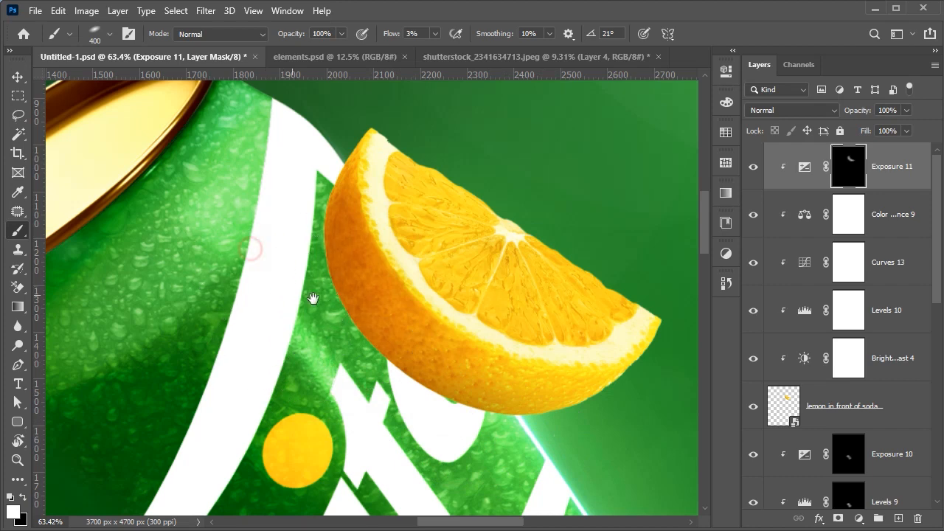
pyautogui.moveTo(312, 298); pyautogui.dragTo(183, 304)
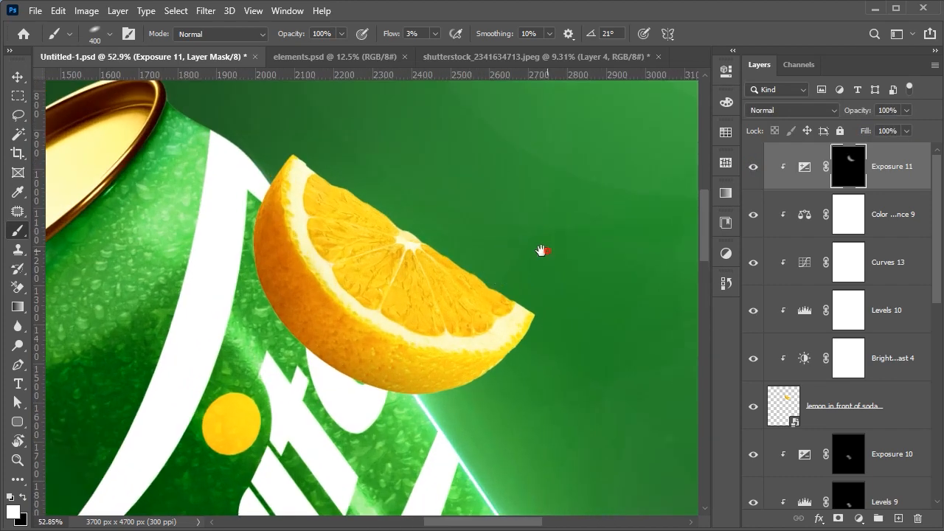
# Add a clipped Levels adjustment with darker shadows above Exposure 11, invert its mask and paint it onto the wedge's flesh
pyautogui.scroll(-1, 542, 251)
pyautogui.click(859, 518)
pyautogui.click(874, 316)
pyautogui.moveTo(531, 222); pyautogui.dragTo(568, 223)
pyautogui.moveTo(630, 222); pyautogui.dragTo(641, 223)
pyautogui.click(726, 71)
pyautogui.hotkey('ctrl', 'i')
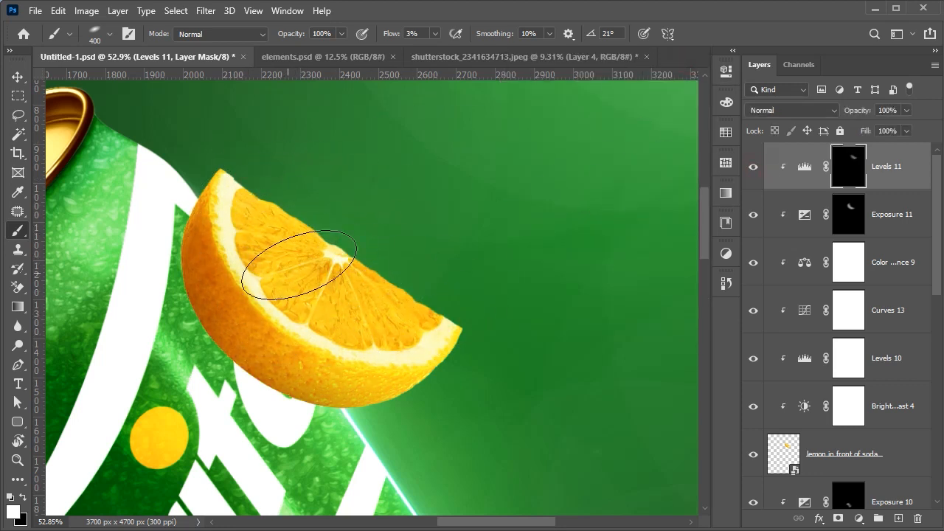
# Add a clipped Exposure adjustment of +0.50 with offset +0.0333 and gamma 1.11, invert its mask and paint highlights on the front wedge
pyautogui.scroll(-3, 535, 245)
pyautogui.scroll(-2, 593, 237)
pyautogui.scroll(5, 542, 263)
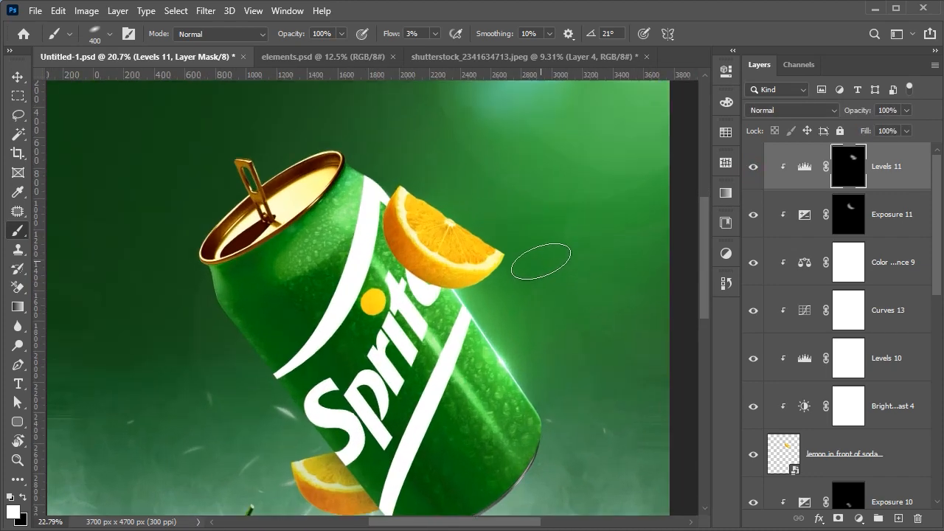
pyautogui.click(860, 519)
pyautogui.click(878, 344)
pyautogui.click(598, 317)
pyautogui.moveTo(600, 152)
pyautogui.mouseDown()
pyautogui.moveTo(620, 155)
pyautogui.moveTo(604, 159)
pyautogui.moveTo(594, 210)
pyautogui.mouseUp()
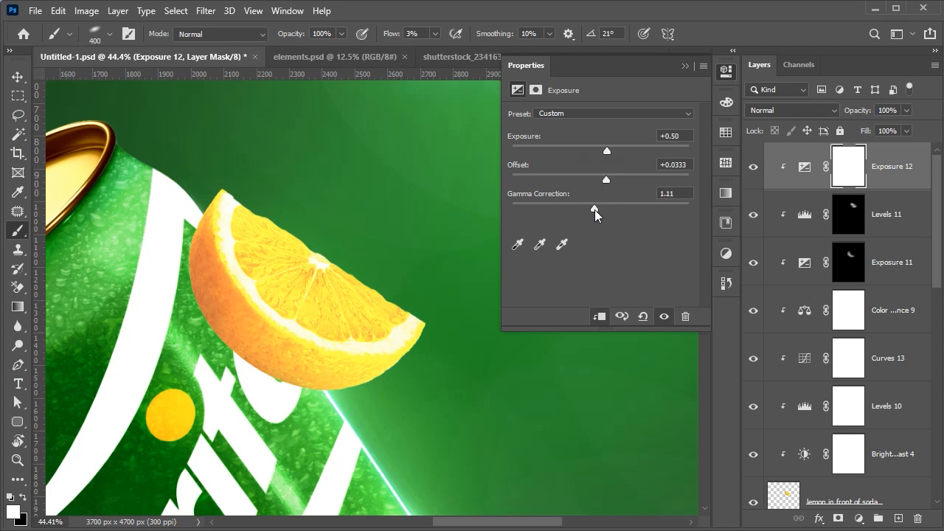
pyautogui.hotkey('ctrl', 'i')
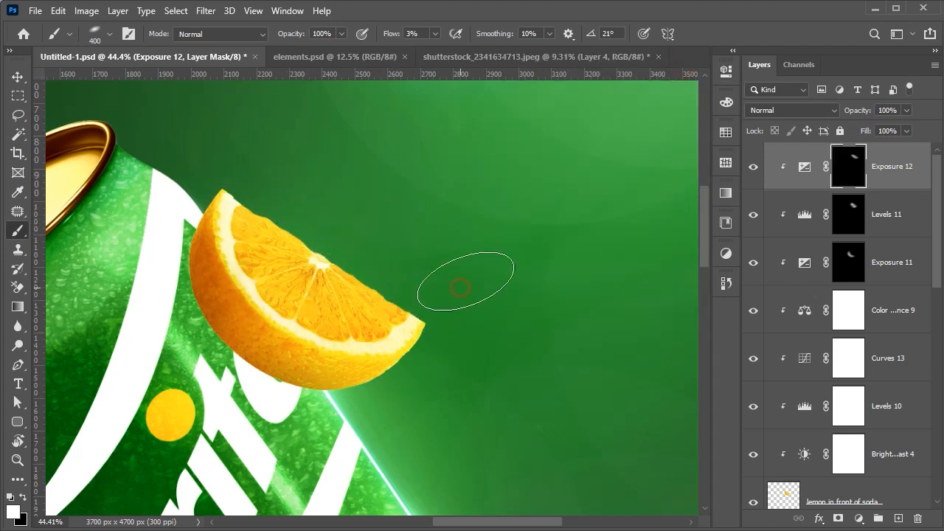
pyautogui.hotkey('ctrl', '0')
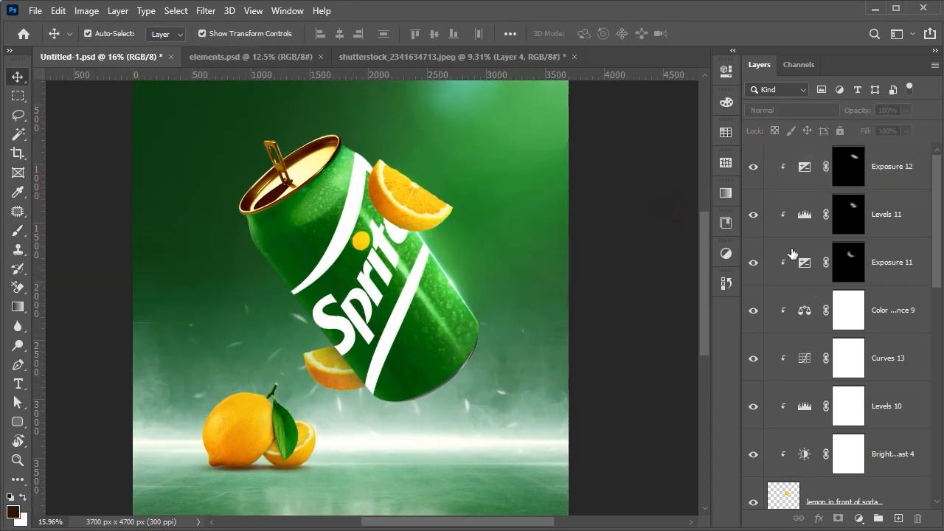
# Add a colorized yellow Hue/Saturation adjustment with strong saturation above Curves 5 in the soda can group and invert its mask
pyautogui.scroll(-5, 784, 483)
pyautogui.click(769, 463)
pyautogui.scroll(-8, 894, 310)
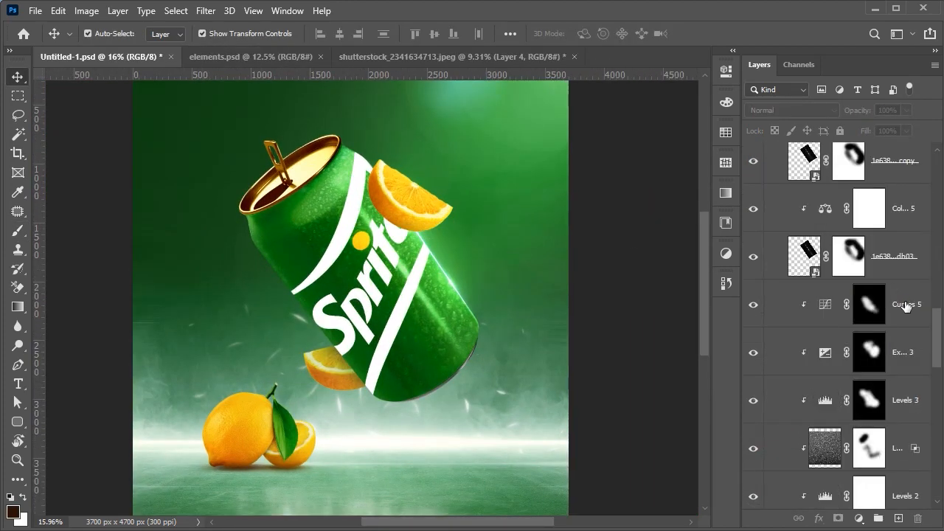
pyautogui.click(906, 306)
pyautogui.scroll(2, 437, 247)
pyautogui.click(859, 519)
pyautogui.click(899, 375)
pyautogui.click(586, 248)
pyautogui.moveTo(556, 199); pyautogui.dragTo(676, 199)
pyautogui.moveTo(512, 171); pyautogui.dragTo(541, 172)
pyautogui.moveTo(600, 228)
pyautogui.mouseDown()
pyautogui.moveTo(609, 227)
pyautogui.moveTo(586, 228)
pyautogui.mouseUp()
pyautogui.moveTo(541, 172); pyautogui.dragTo(539, 171)
pyautogui.click(684, 66)
pyautogui.hotkey('ctrl', 'i')
# Set the brush angle to 33° and paint a yellow reflection on the can around the front wedge's lower edge
pyautogui.press('b')
pyautogui.scroll(8, 390, 192)
pyautogui.rightClick(403, 295)
pyautogui.moveTo(459, 244); pyautogui.dragTo(452, 230)
pyautogui.press('Return')
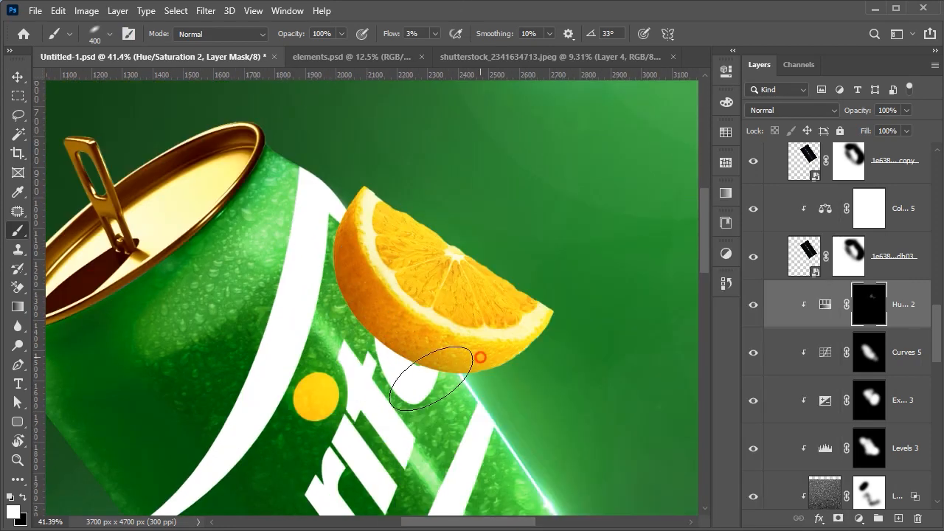
pyautogui.moveTo(337, 306); pyautogui.dragTo(361, 301)
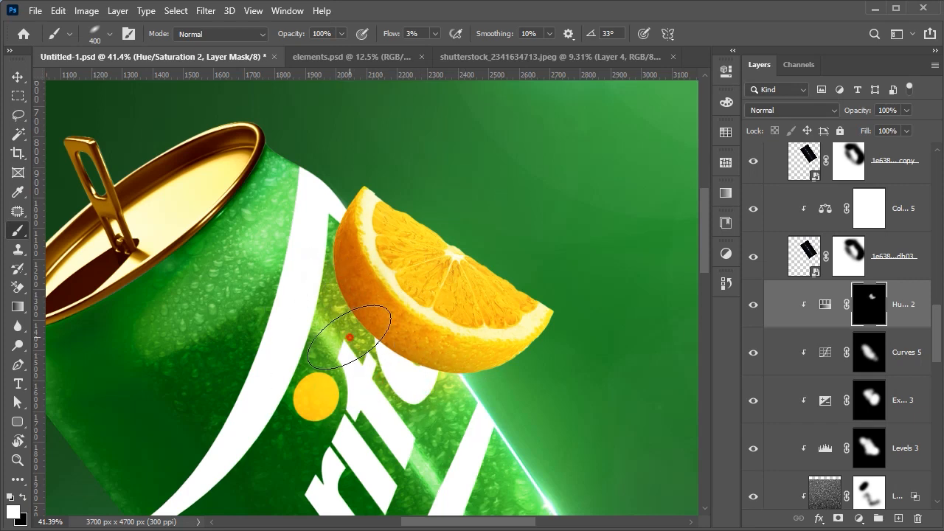
# Add an Exposure adjustment with lowered exposure above Hue/Saturation 2 on the can and invert its mask
pyautogui.scroll(2, 349, 337)
pyautogui.click(858, 519)
pyautogui.click(885, 348)
pyautogui.moveTo(601, 150); pyautogui.dragTo(557, 153)
pyautogui.moveTo(602, 209); pyautogui.dragTo(612, 210)
pyautogui.click(685, 67)
pyautogui.hotkey('ctrl', 'i')
# Paint the wedge's shadow onto the can through the Exposure 13 mask, using 15% flow and a 600 px brush
pyautogui.moveTo(376, 232)
pyautogui.mouseDown()
pyautogui.moveTo(342, 288)
pyautogui.moveTo(495, 341)
pyautogui.moveTo(401, 284)
pyautogui.mouseUp()
pyautogui.write('15')
pyautogui.press('Return')
pyautogui.moveTo(336, 279)
pyautogui.mouseDown()
pyautogui.moveTo(431, 369)
pyautogui.moveTo(403, 331)
pyautogui.moveTo(355, 306)
pyautogui.mouseUp()
pyautogui.press(']')
pyautogui.press(']')
pyautogui.moveTo(310, 333)
pyautogui.mouseDown()
pyautogui.moveTo(359, 319)
pyautogui.moveTo(464, 331)
pyautogui.moveTo(490, 345)
pyautogui.moveTo(403, 306)
pyautogui.moveTo(381, 225)
pyautogui.moveTo(363, 208)
pyautogui.mouseUp()
pyautogui.moveTo(312, 309)
pyautogui.mouseDown()
pyautogui.moveTo(359, 369)
pyautogui.moveTo(346, 417)
pyautogui.mouseUp()
pyautogui.scroll(-8, 527, 354)
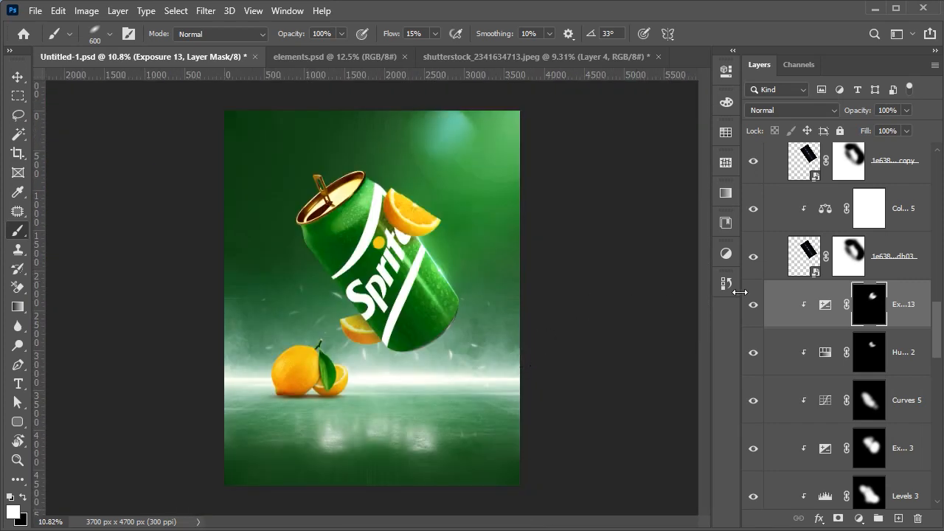
# Group all back and front wedge layers with their adjustments and name the group "lemons around the soda"
pyautogui.press('v')
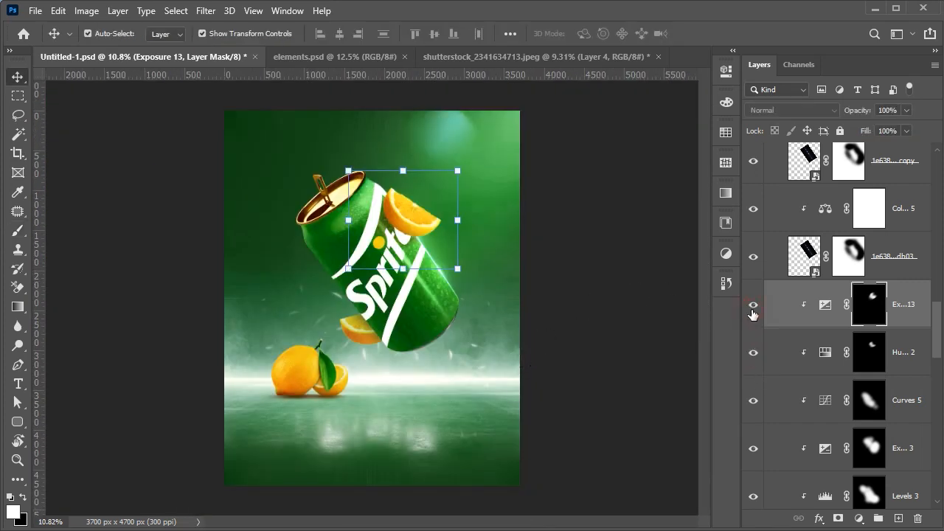
pyautogui.click(605, 274)
pyautogui.hotkey('ctrl', '0')
pyautogui.scroll(-10, 876, 413)
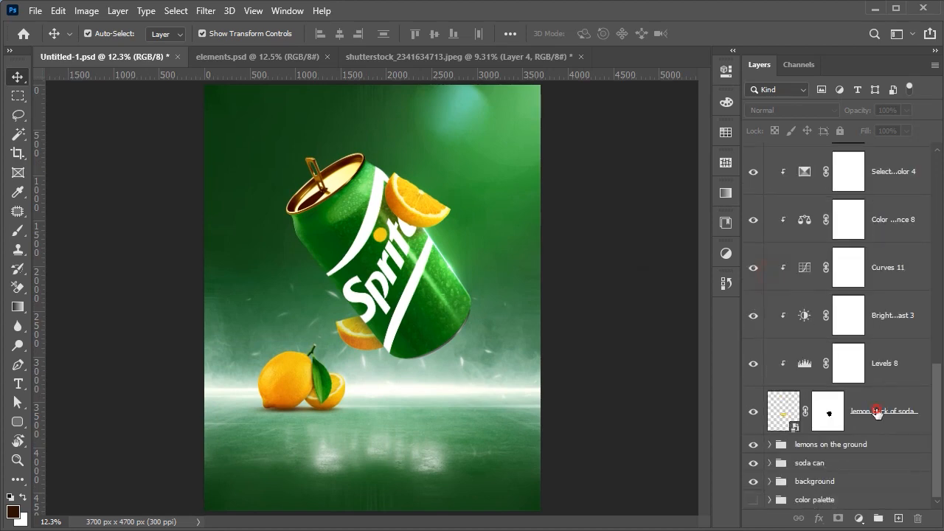
pyautogui.click(877, 413)
pyautogui.scroll(10, 878, 409)
pyautogui.keyDown('shift'); pyautogui.click(893, 171); pyautogui.keyUp('shift')
pyautogui.hotkey('ctrl', 'g')
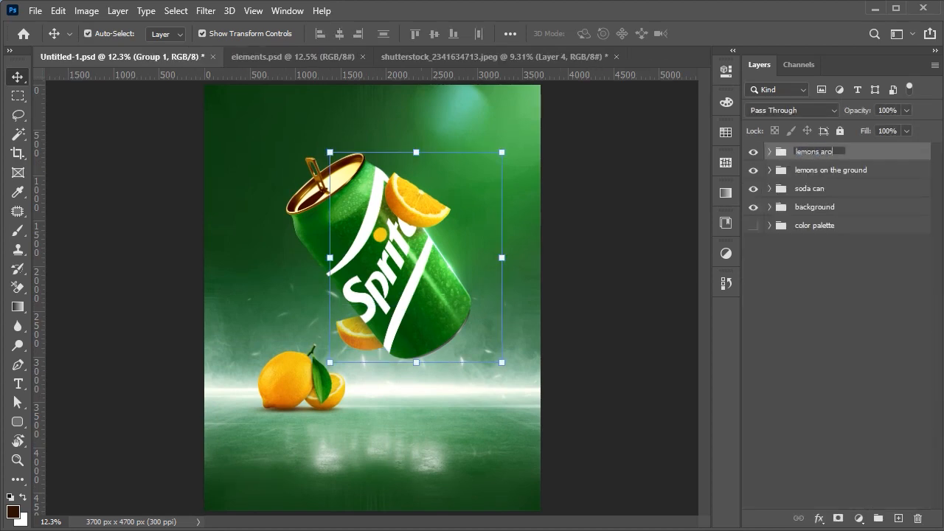
pyautogui.write('soda')
pyautogui.press('Return')
pyautogui.click(646, 256)
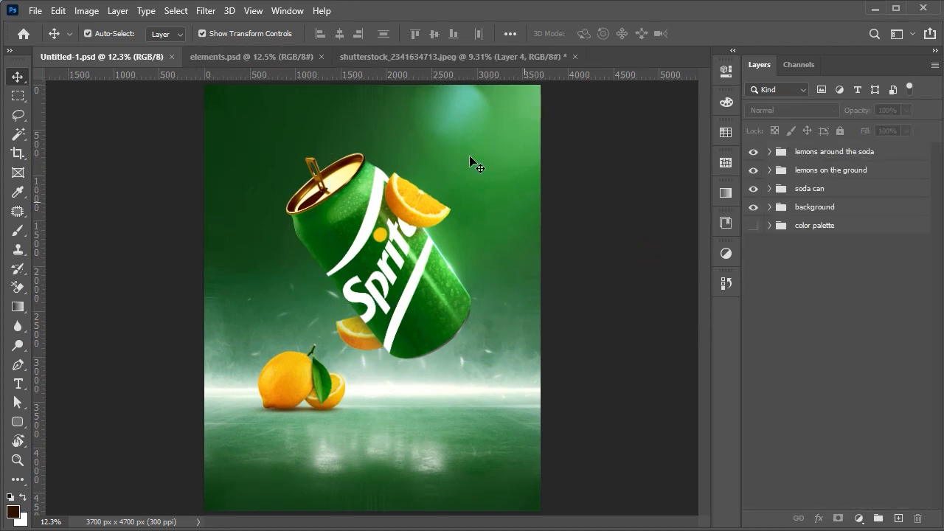
# Copy the green leaf from shutterstock_2341634713.jpeg into the poster as a smart object layer named "leaf"
pyautogui.hotkey('ctrl', 'shift', 'Tab')
pyautogui.click(520, 224)
pyautogui.moveTo(520, 223); pyautogui.dragTo(343, 223)
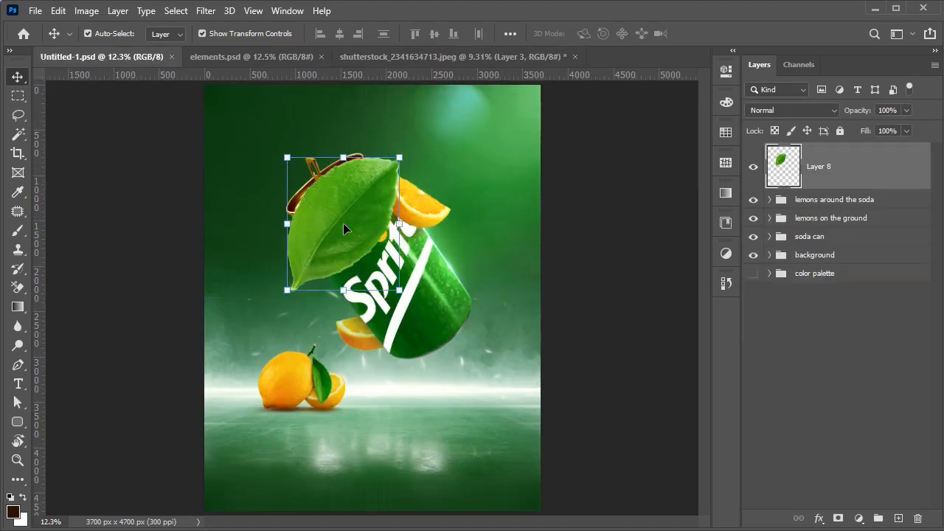
pyautogui.press('Return')
pyautogui.rightClick(826, 166)
pyautogui.click(664, 204)
# Add a clipped Levels adjustment to the leaf, deepening its shadows and darkening its midtones
pyautogui.scroll(3, 320, 82)
pyautogui.click(857, 518)
pyautogui.click(876, 323)
pyautogui.click(587, 316)
pyautogui.moveTo(612, 221); pyautogui.dragTo(626, 221)
pyautogui.moveTo(532, 221); pyautogui.dragTo(544, 221)
pyautogui.click(683, 64)
# Add a clipped Curves adjustment to the leaf and pull the curve's midpoint down to darken it
pyautogui.click(859, 519)
pyautogui.click(894, 329)
pyautogui.click(588, 316)
pyautogui.moveTo(615, 219); pyautogui.dragTo(624, 230)
pyautogui.click(682, 64)
# Flip and scale down the leaf, rotate it so its tip points up and place it at the can's upper-right rim
pyautogui.click(841, 261)
pyautogui.scroll(-3, 413, 354)
pyautogui.hotkey('ctrl', 't')
pyautogui.moveTo(461, 242); pyautogui.dragTo(424, 227)
pyautogui.rightClick(380, 284)
pyautogui.click(384, 265)
pyautogui.moveTo(384, 272); pyautogui.dragTo(420, 209)
pyautogui.moveTo(506, 212); pyautogui.dragTo(532, 239)
pyautogui.moveTo(414, 284); pyautogui.dragTo(409, 306)
pyautogui.moveTo(354, 346); pyautogui.dragTo(370, 326)
pyautogui.scroll(-3, 371, 326)
pyautogui.moveTo(348, 233); pyautogui.dragTo(354, 227)
pyautogui.scroll(5, 360, 227)
pyautogui.moveTo(374, 278); pyautogui.dragTo(394, 243)
pyautogui.press('Return')
# Move the leaf layer with its Levels and Curves adjustments below the soda can group
pyautogui.keyDown('shift'); pyautogui.click(885, 169); pyautogui.keyUp('shift')
pyautogui.moveTo(817, 267); pyautogui.dragTo(816, 341)
pyautogui.click(671, 293)
# Add a clipped Color Balance adjustment above the leaf's Curves layer, with midtones at -27 magenta-green and -11 yellow-blue
pyautogui.scroll(11, 399, 222)
pyautogui.moveTo(399, 222); pyautogui.dragTo(352, 310)
pyautogui.click(887, 224)
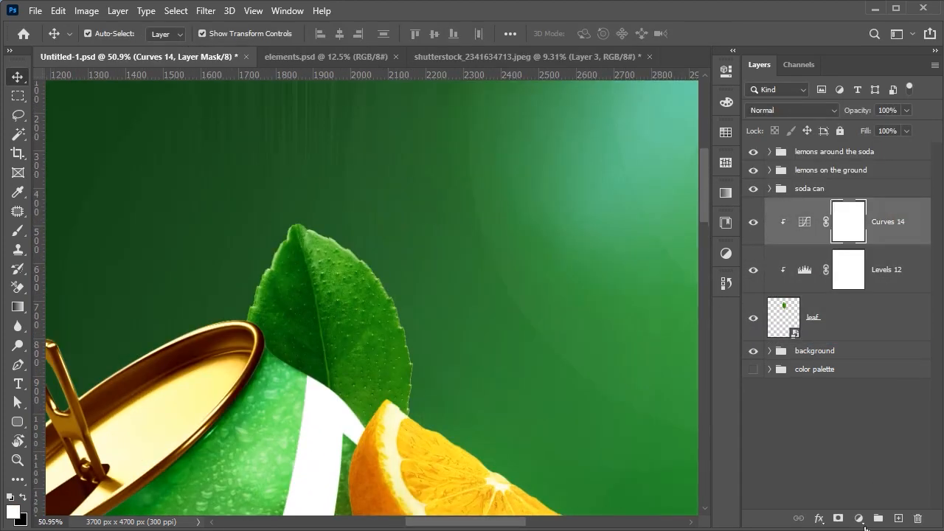
pyautogui.click(860, 519)
pyautogui.click(882, 392)
pyautogui.click(599, 316)
pyautogui.moveTo(582, 172); pyautogui.dragTo(622, 172)
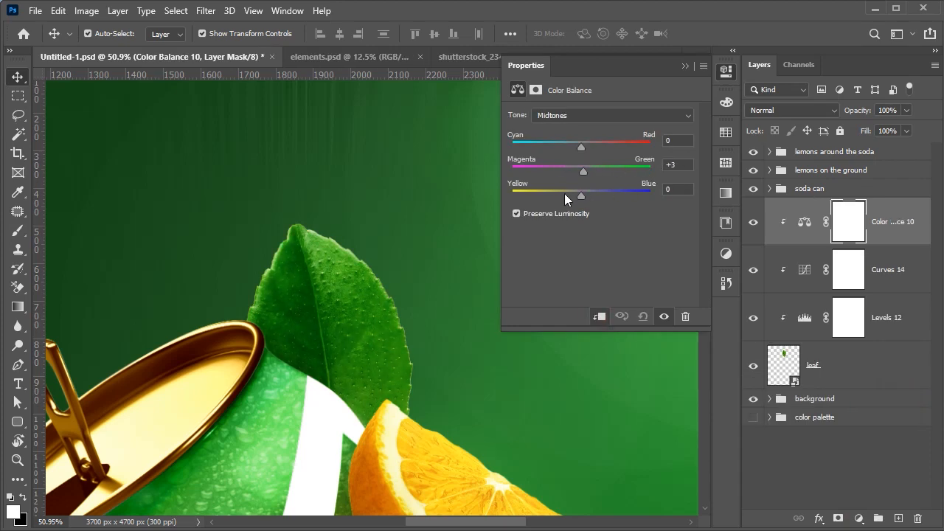
pyautogui.moveTo(583, 196); pyautogui.dragTo(573, 195)
pyautogui.click(686, 66)
# Add a clipped Curves adjustment above the leaf's Color Balance and invert its mask to black
pyautogui.click(859, 519)
pyautogui.click(882, 333)
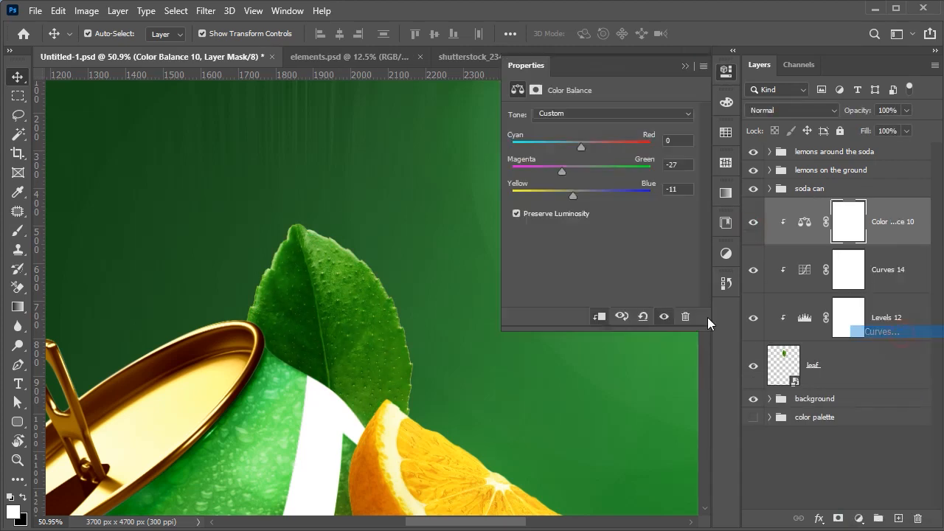
pyautogui.hotkey('ctrl', 'i')
# Paint the Curves mask over the leaf's lower part beside the can rim using a soft round 250 px brush at 10% flow
pyautogui.press('b')
pyautogui.rightClick(388, 212)
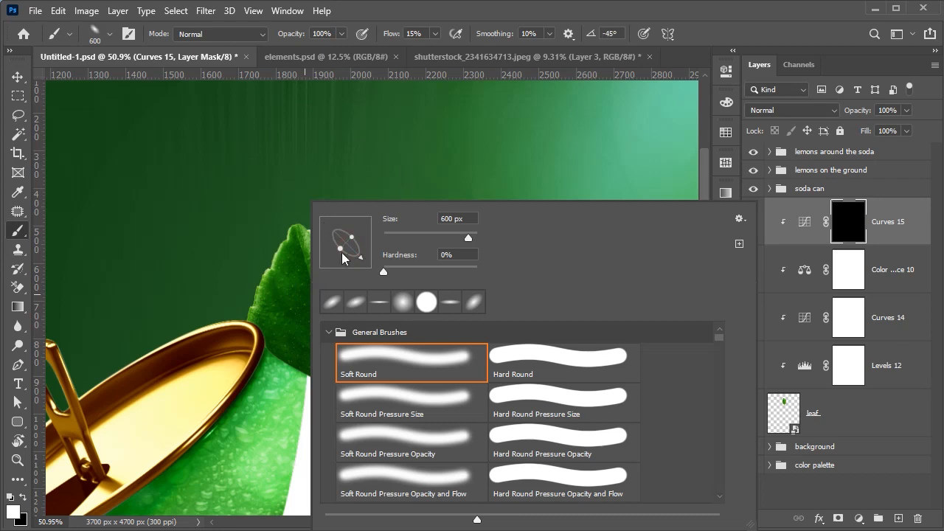
pyautogui.moveTo(340, 252); pyautogui.dragTo(331, 259)
pyautogui.click(391, 34)
pyautogui.write('10')
pyautogui.press('Return')
pyautogui.press('[')
pyautogui.press('[')
pyautogui.press('[')
pyautogui.press('[')
pyautogui.moveTo(295, 383)
pyautogui.mouseDown()
pyautogui.moveTo(339, 458)
pyautogui.moveTo(384, 457)
pyautogui.mouseUp()
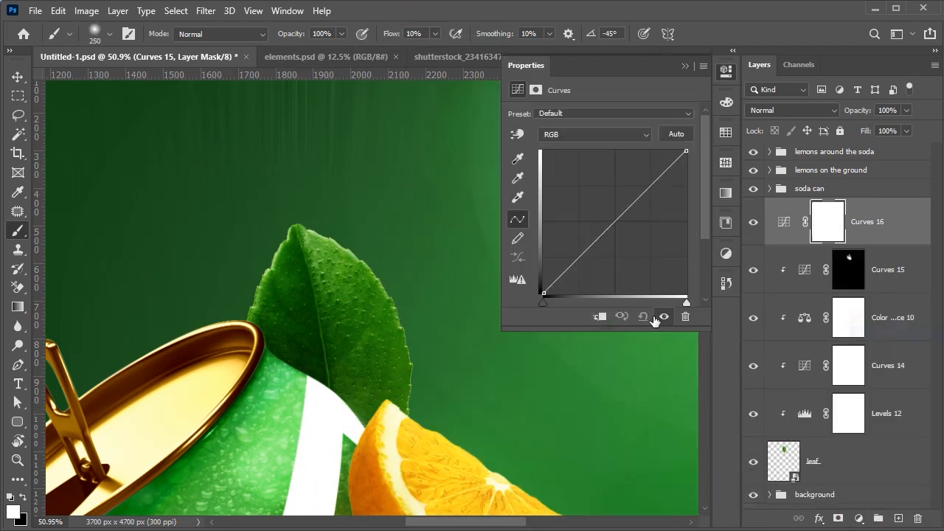
# Invert the mask of another clipped Curves adjustment and paint it in along the leaf's outer edge
pyautogui.click(684, 65)
pyautogui.hotkey('ctrl', 'i')
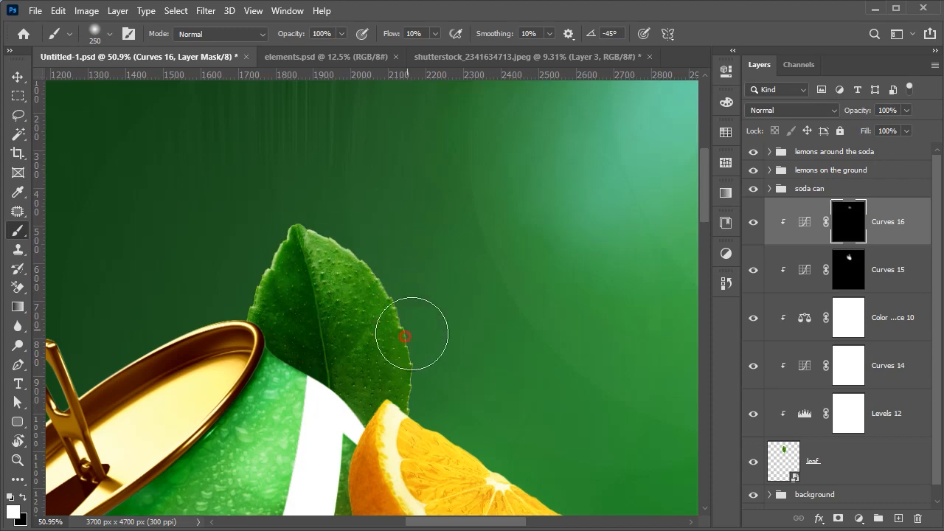
# Add a clipped Exposure adjustment above the leaf's Curves layers, adjust its sliders and invert its mask to black
pyautogui.click(858, 518)
pyautogui.click(874, 342)
pyautogui.moveTo(600, 151); pyautogui.dragTo(557, 153)
pyautogui.moveTo(601, 208); pyautogui.dragTo(612, 208)
pyautogui.click(687, 66)
pyautogui.hotkey('ctrl', 'i')
# Paint highlights along the leaf's edges on the Exposure mask, reducing the brush to 100 px at 30% flow
pyautogui.press('[')
pyautogui.press('[')
pyautogui.scroll(4, 256, 388)
pyautogui.moveTo(280, 365)
pyautogui.mouseDown()
pyautogui.moveTo(355, 451)
pyautogui.moveTo(396, 445)
pyautogui.mouseUp()
pyautogui.hotkey('shift', '3')
pyautogui.press('[')
pyautogui.press('[')
pyautogui.press('[')
pyautogui.scroll(5, 255, 306)
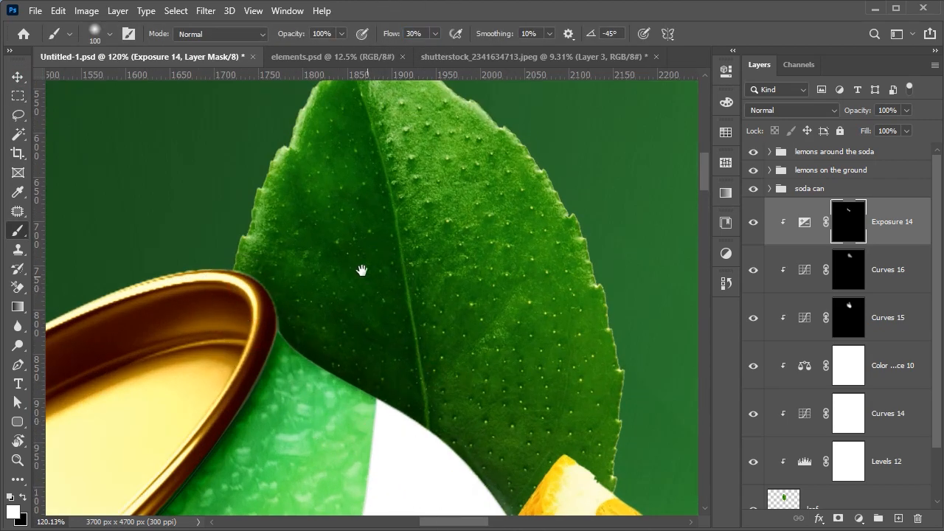
pyautogui.moveTo(367, 276); pyautogui.dragTo(269, 136)
pyautogui.scroll(-20, 255, 380)
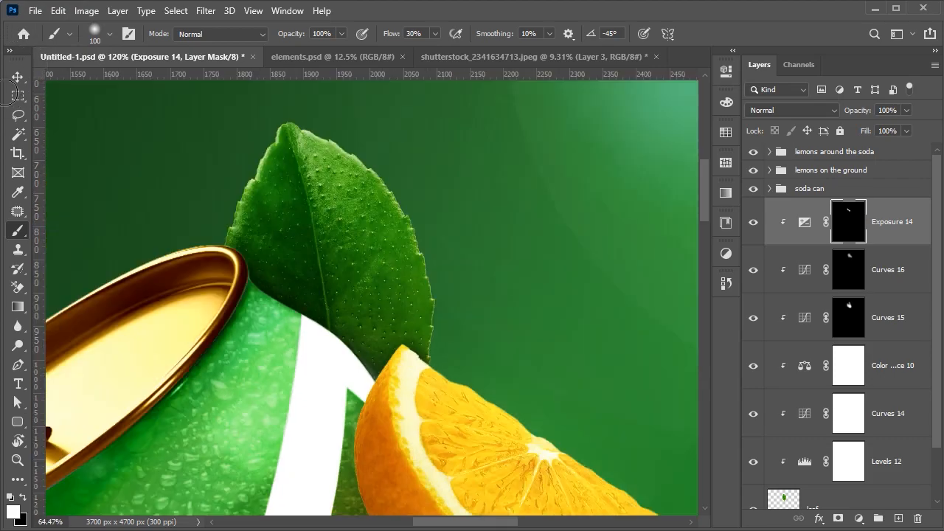
# Group the leaf layer with all its adjustments and name the group "leaf"
pyautogui.press('v')
pyautogui.click(848, 504)
pyautogui.keyDown('shift'); pyautogui.click(894, 167); pyautogui.keyUp('shift')
pyautogui.hotkey('ctrl', 'g')
pyautogui.doubleClick(811, 208)
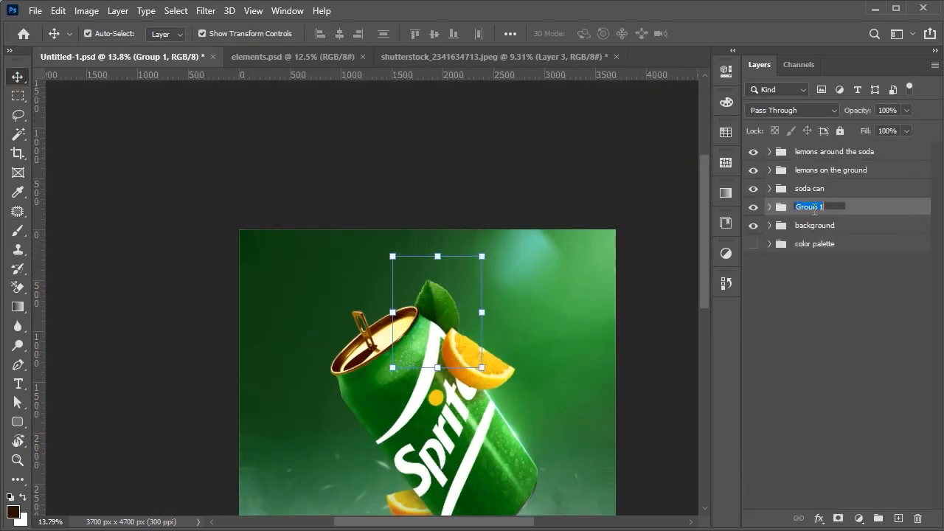
pyautogui.write('leaf')
pyautogui.press('Return')
# Fit the poster in view, save it and close the shutterstock_2341634713.jpeg document
pyautogui.click(667, 297)
pyautogui.hotkey('ctrl', '0')
pyautogui.hotkey('ctrl', 's')
pyautogui.click(442, 60)
pyautogui.click(575, 57)
pyautogui.click(467, 214)
# In elements.psd, hide the blue light streak layer and show the spiral water splash layer
pyautogui.click(251, 57)
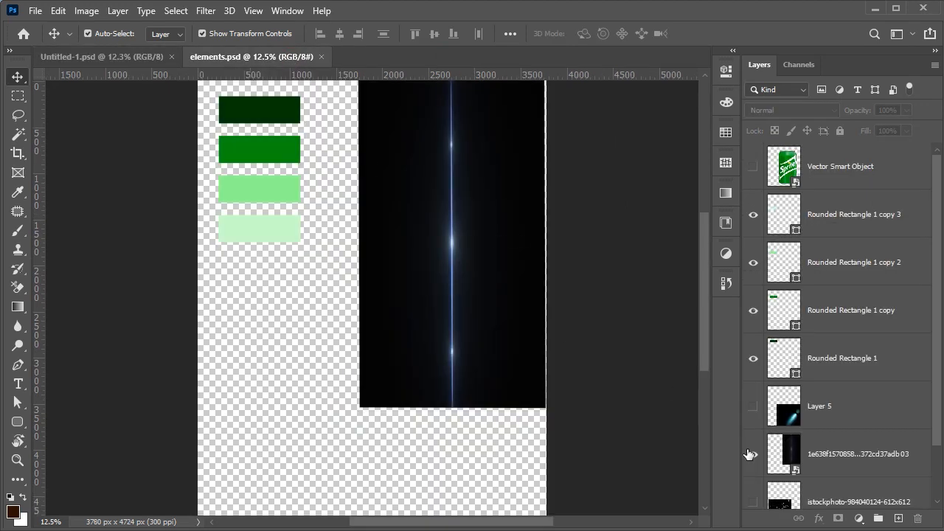
pyautogui.scroll(-2, 839, 295)
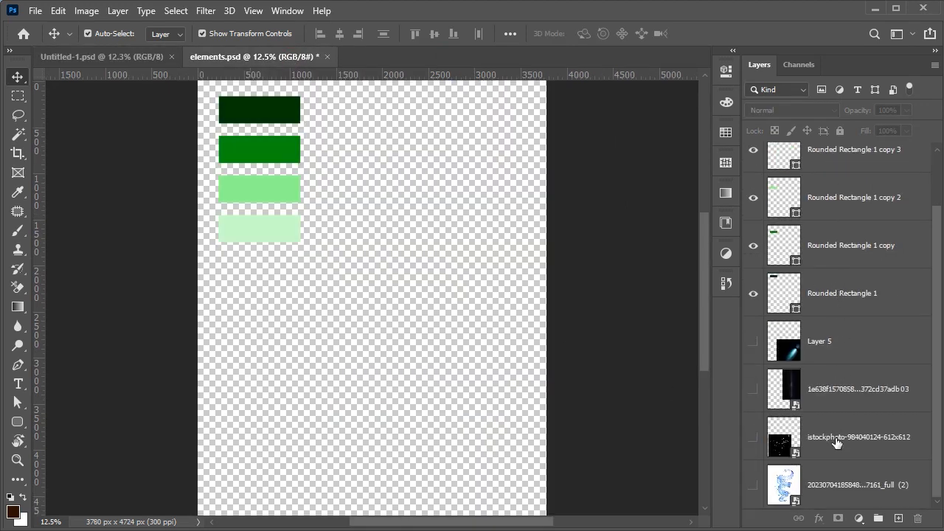
pyautogui.click(841, 480)
pyautogui.click(753, 484)
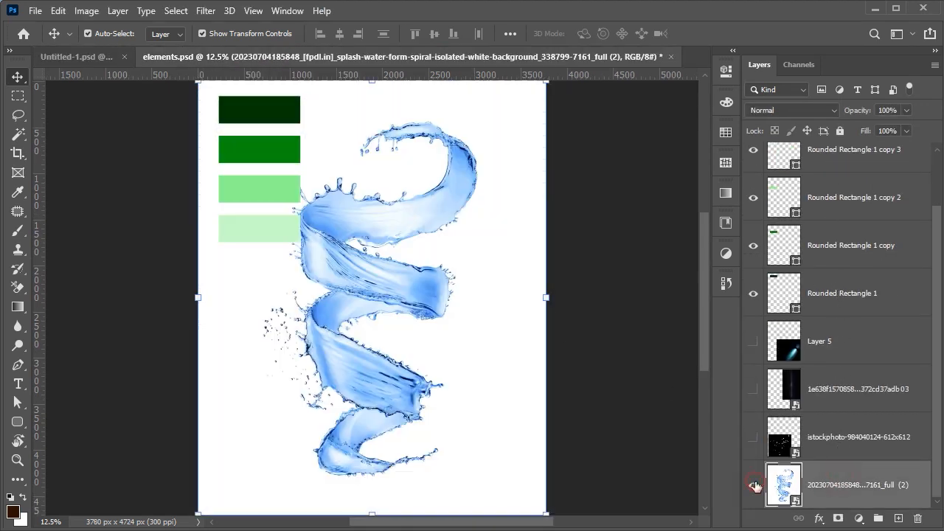
# Copy the spiral water splash image from elements.psd into the poster document
pyautogui.scroll(-2, 432, 337)
pyautogui.moveTo(361, 288); pyautogui.dragTo(391, 265)
pyautogui.scroll(-2, 362, 252)
# Flip the water splash horizontally, then rotate, scale and position it so the spiral runs diagonally over the tilted can
pyautogui.hotkey('ctrl', 't')
pyautogui.moveTo(516, 121); pyautogui.dragTo(354, 113)
pyautogui.moveTo(326, 269); pyautogui.dragTo(343, 254)
pyautogui.rightClick(361, 248)
pyautogui.click(368, 192)
pyautogui.rightClick(368, 192)
pyautogui.click(392, 429)
pyautogui.moveTo(468, 168); pyautogui.dragTo(409, 137)
pyautogui.moveTo(402, 250)
pyautogui.mouseDown()
pyautogui.moveTo(590, 289)
pyautogui.moveTo(407, 259)
pyautogui.mouseUp()
pyautogui.click(709, 34)
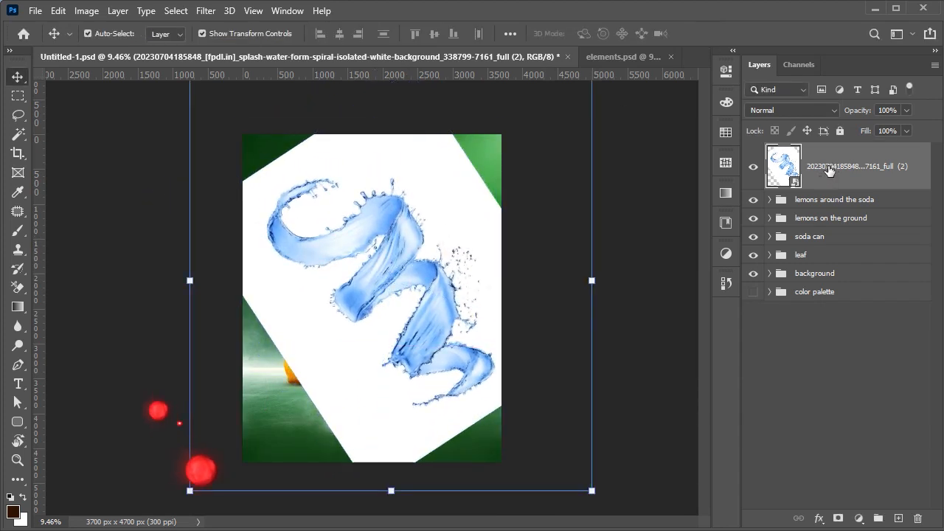
# Add a white Solid Color fill layer directly below the water splash layer
pyautogui.click(833, 199)
pyautogui.click(859, 519)
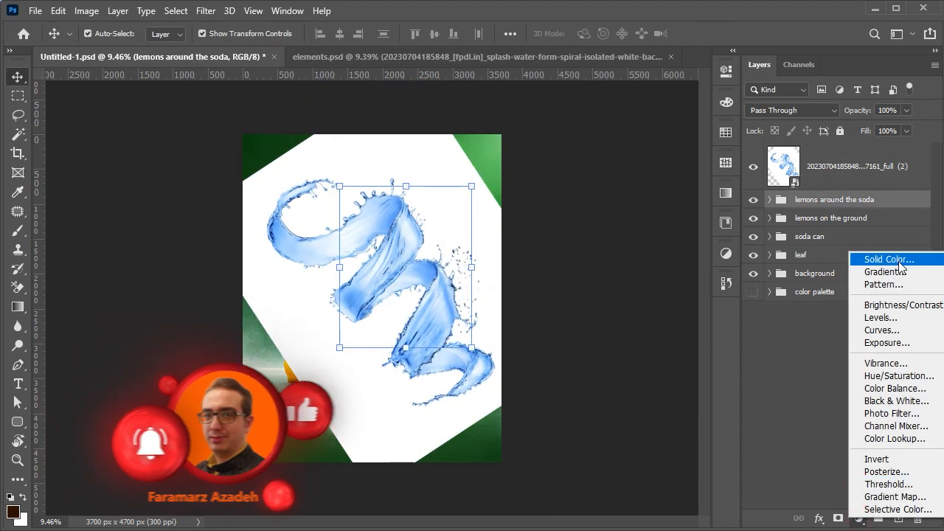
pyautogui.click(874, 259)
pyautogui.moveTo(590, 272); pyautogui.dragTo(525, 124)
pyautogui.click(883, 133)
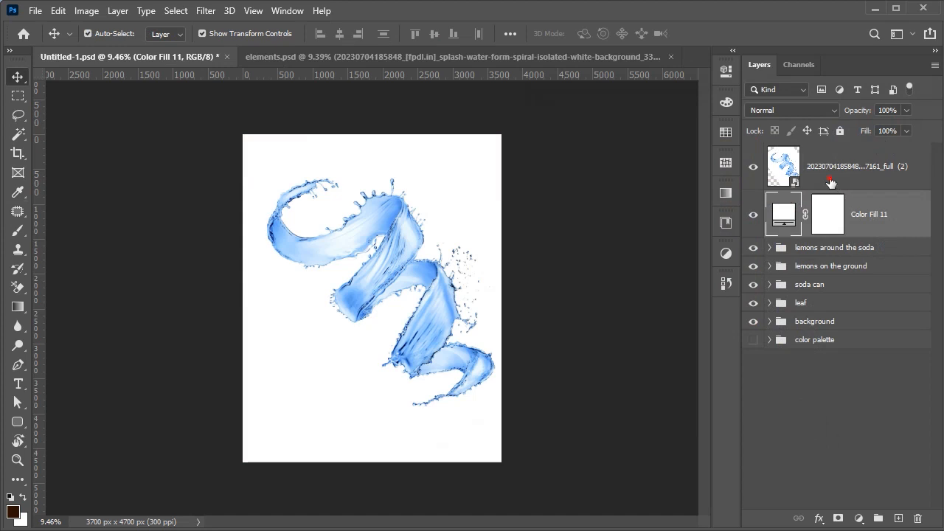
# Copy the water splash image and paste it into the white fill layer's mask
pyautogui.click(802, 168)
pyautogui.keyDown('ctrl'); pyautogui.click(787, 164); pyautogui.keyUp('ctrl')
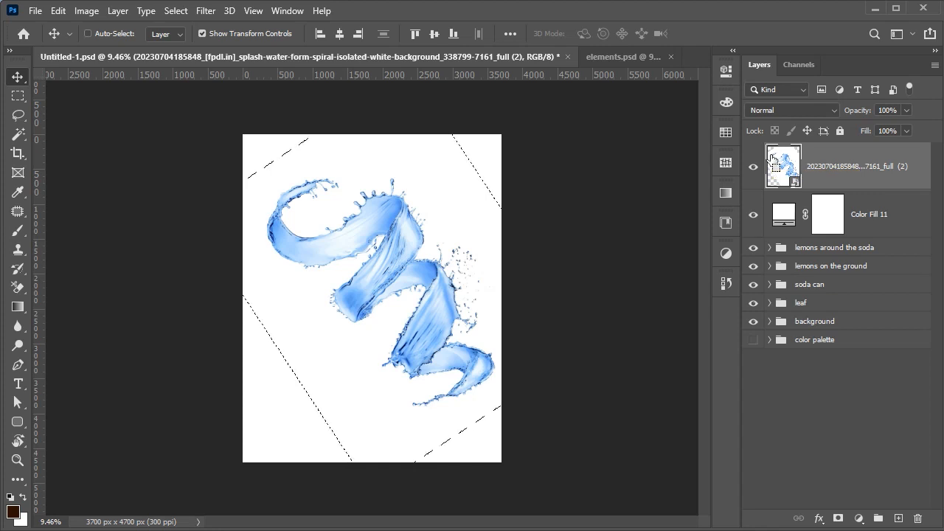
pyautogui.hotkey('ctrl', 'd')
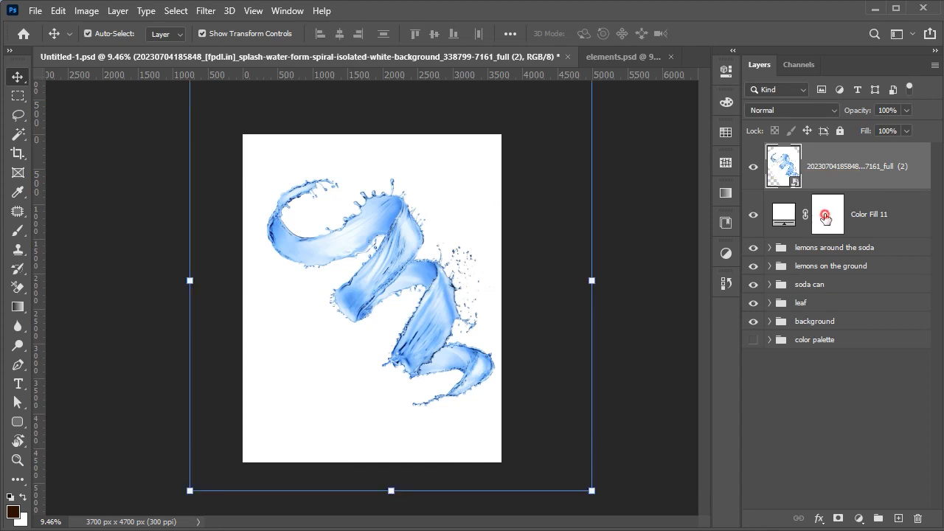
pyautogui.click(826, 216)
pyautogui.keyDown('alt'); pyautogui.click(825, 216); pyautogui.keyUp('alt')
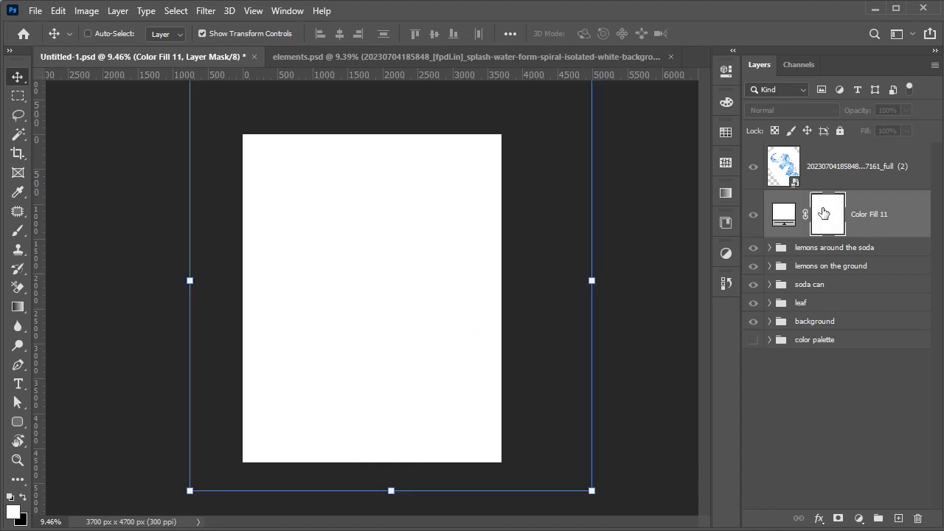
pyautogui.hotkey('ctrl', 'v')
# Hide the original splash layer, clear the selection and invert the white fill's mask so only the splash is filled
pyautogui.click(754, 216)
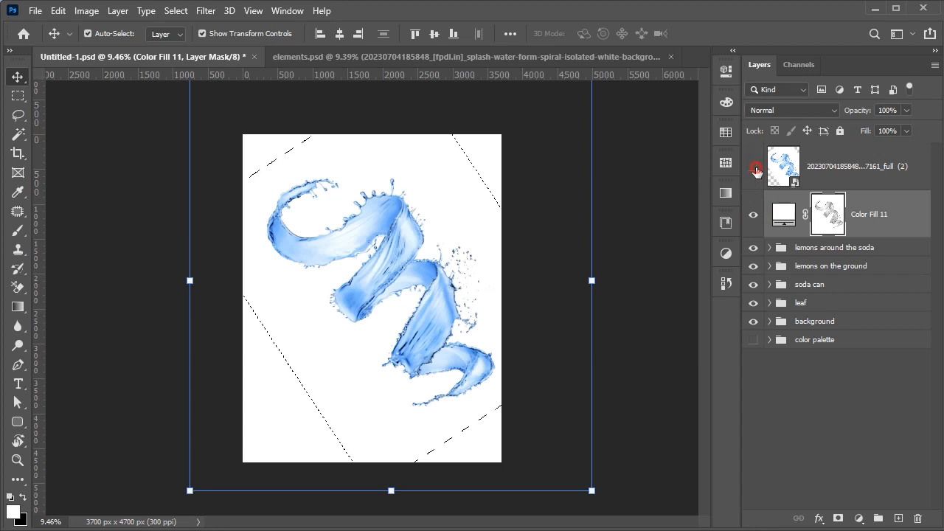
pyautogui.click(754, 169)
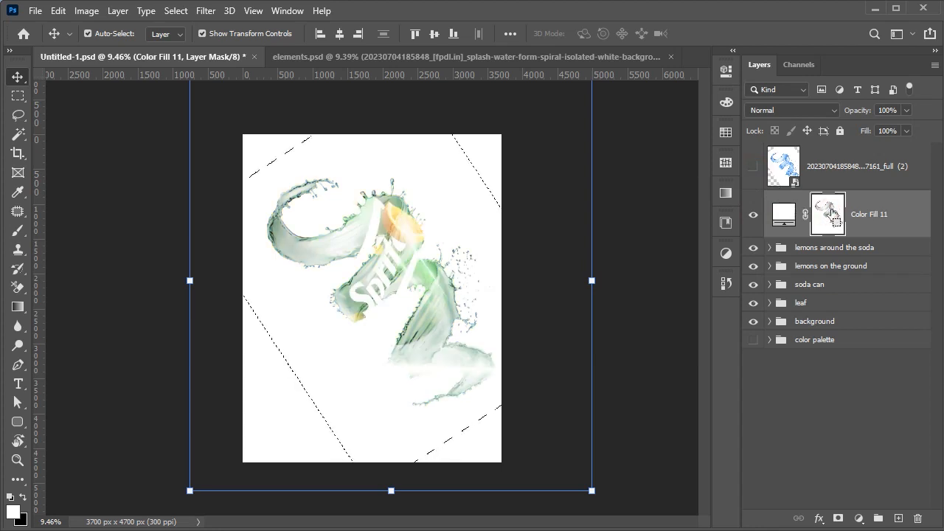
pyautogui.hotkey('ctrl', 'd')
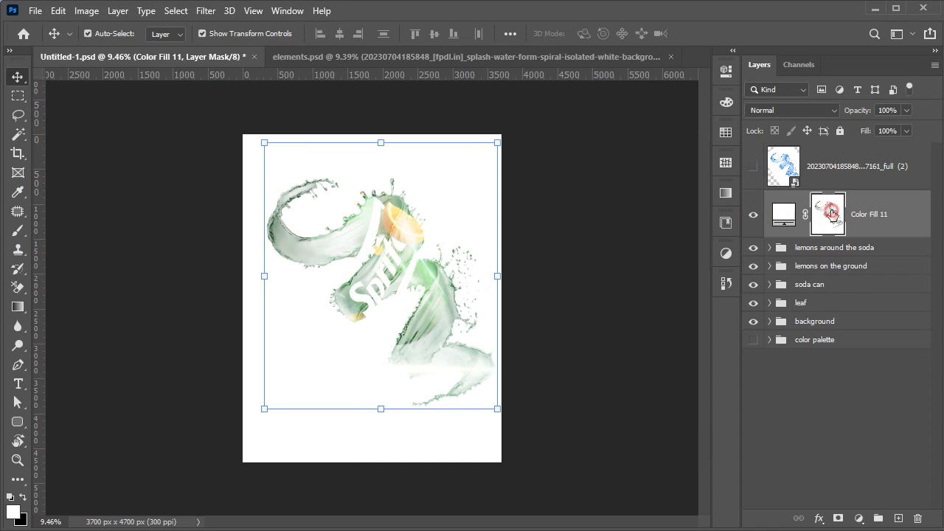
pyautogui.hotkey('ctrl', 'i')
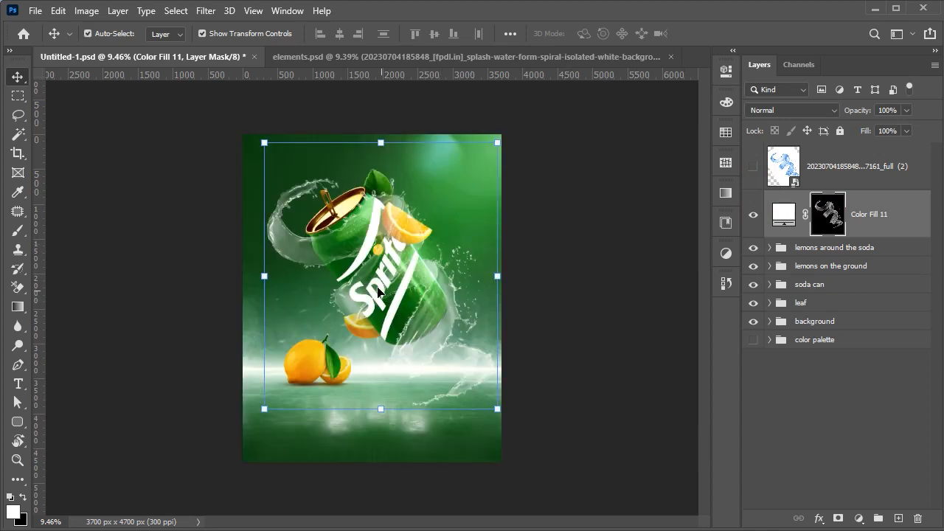
# Delete the original blue water splash layer
pyautogui.scroll(3, 379, 293)
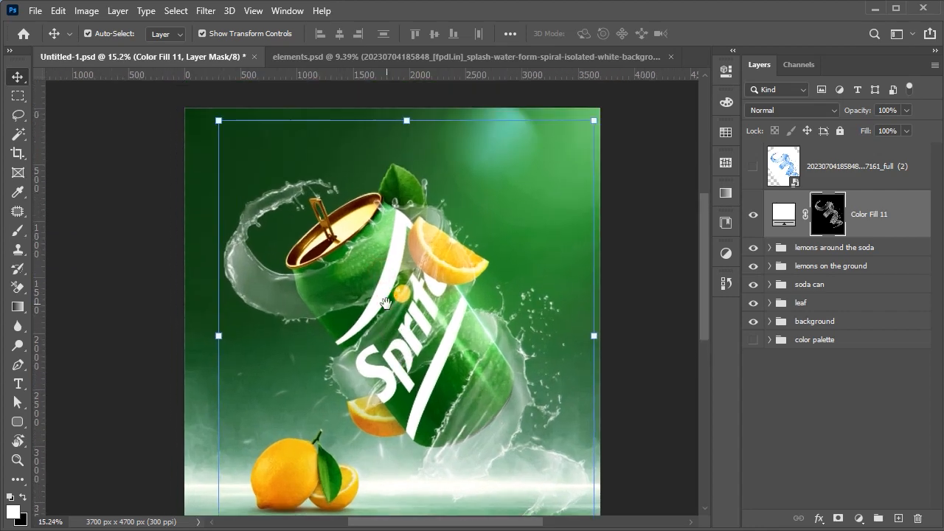
pyautogui.scroll(4, 391, 295)
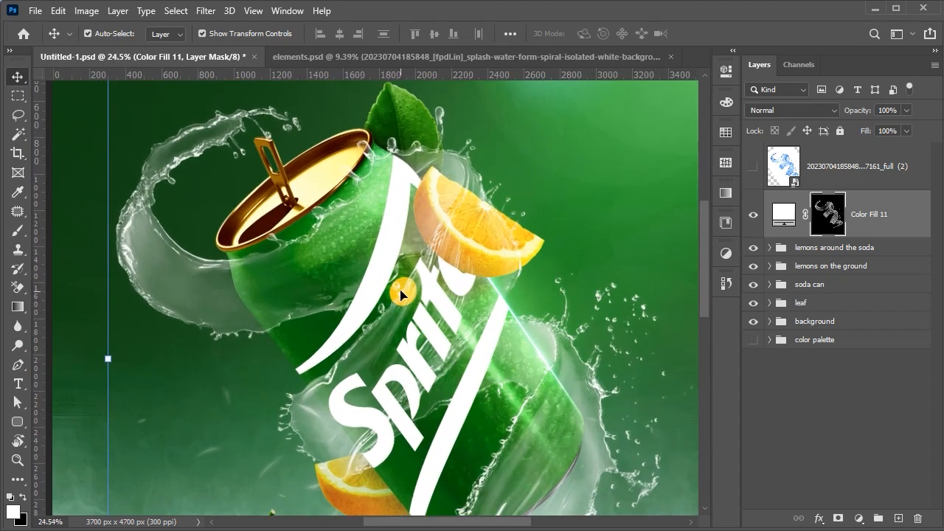
pyautogui.click(846, 173)
pyautogui.press('Delete')
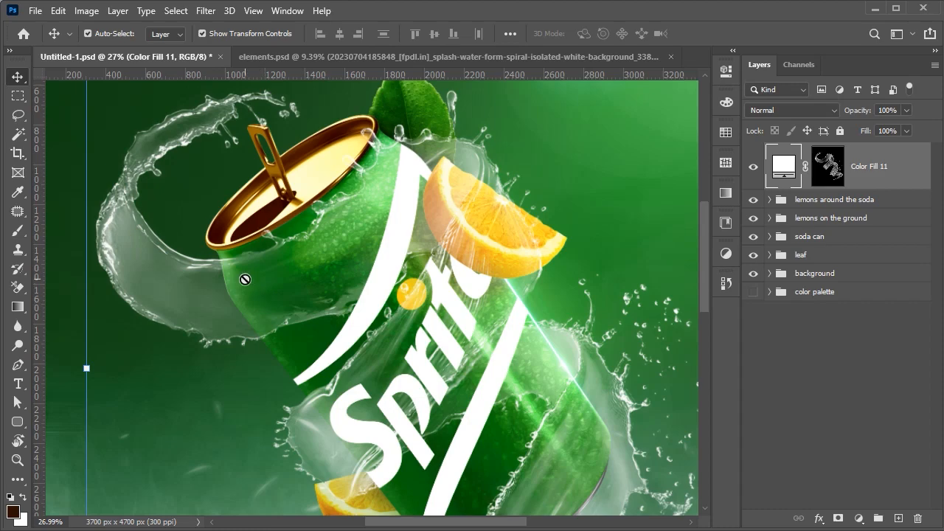
# Draw a pen path along the can's upper edge and around the splash curl beside its lid, and convert it to a selection
pyautogui.press('p')
pyautogui.scroll(2, 244, 278)
pyautogui.scroll(3, 245, 221)
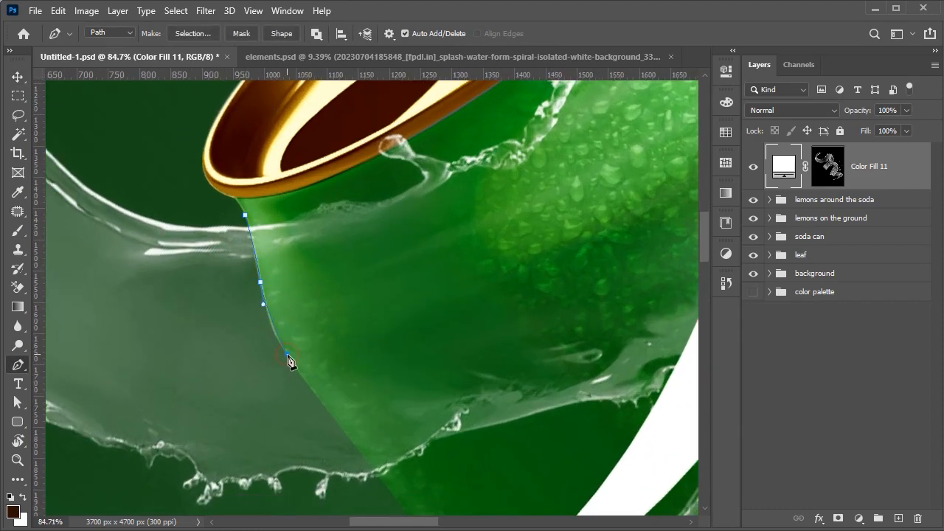
pyautogui.scroll(2, 290, 362)
pyautogui.moveTo(316, 399); pyautogui.dragTo(327, 420)
pyautogui.scroll(-8, 445, 376)
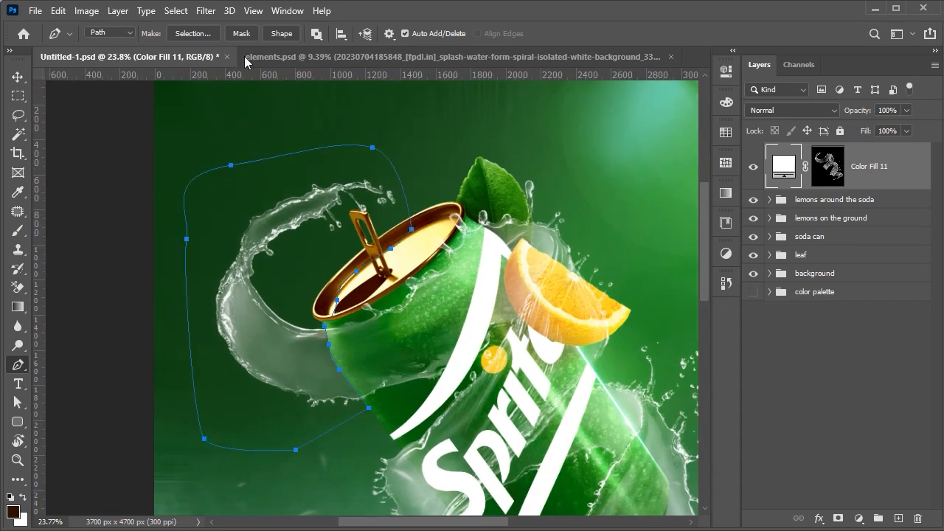
pyautogui.click(193, 33)
pyautogui.press('Return')
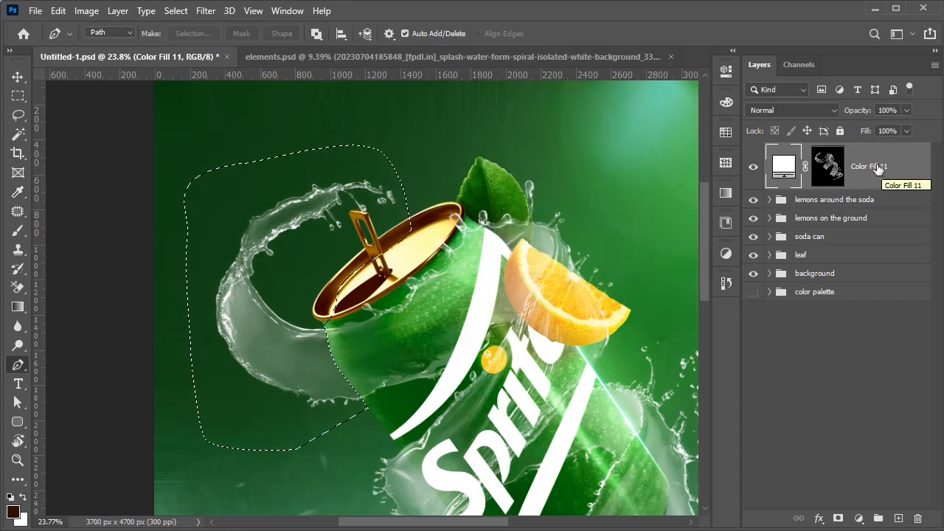
# Rasterize the white fill layer with its mask applied and put the selected splash curl on a new layer
pyautogui.rightClick(834, 167)
pyautogui.click(822, 157)
pyautogui.rightClick(864, 168)
pyautogui.click(825, 225)
pyautogui.rightClick(828, 171)
pyautogui.click(832, 213)
pyautogui.hotkey('ctrl', 'j')
pyautogui.click(753, 215)
pyautogui.click(753, 215)
# On the Color Fill 11 layer, trace a pen path from the can's upper edge across the orange slice and down the splash edge
pyautogui.scroll(5, 611, 327)
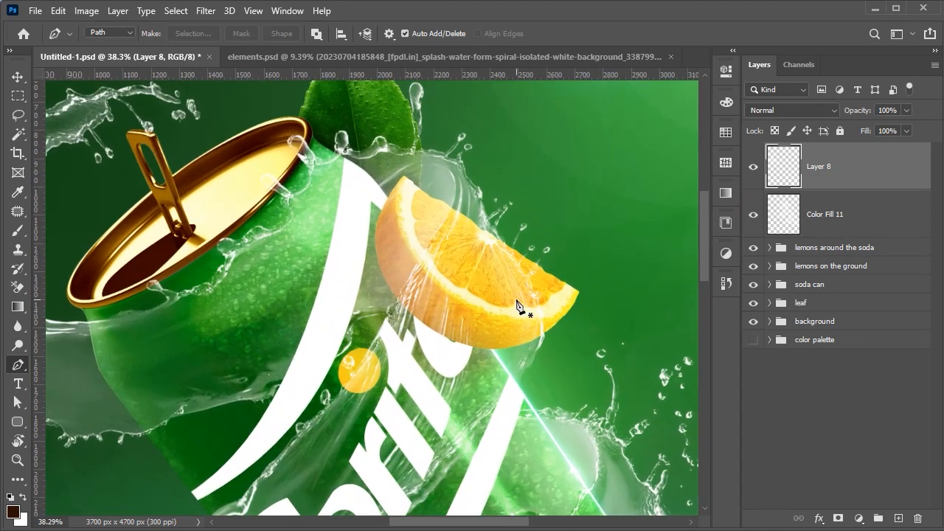
pyautogui.scroll(4, 413, 286)
pyautogui.moveTo(382, 206); pyautogui.dragTo(430, 265)
pyautogui.click(753, 214)
pyautogui.click(753, 215)
pyautogui.click(826, 215)
pyautogui.scroll(4, 386, 208)
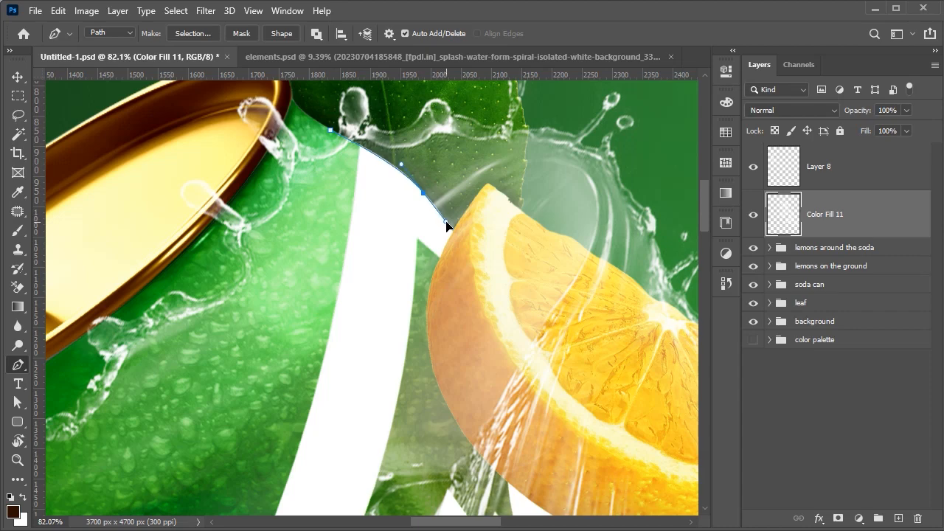
pyautogui.scroll(-1, 451, 258)
pyautogui.scroll(-2, 445, 250)
pyautogui.moveTo(416, 312); pyautogui.dragTo(434, 328)
pyautogui.click(451, 276)
pyautogui.click(449, 283)
pyautogui.moveTo(445, 292); pyautogui.dragTo(443, 295)
pyautogui.click(411, 353)
pyautogui.click(406, 360)
pyautogui.click(398, 369)
pyautogui.click(385, 383)
pyautogui.scroll(-10, 381, 392)
pyautogui.moveTo(381, 393); pyautogui.dragTo(472, 290)
pyautogui.scroll(-3, 472, 291)
pyautogui.scroll(8, 472, 291)
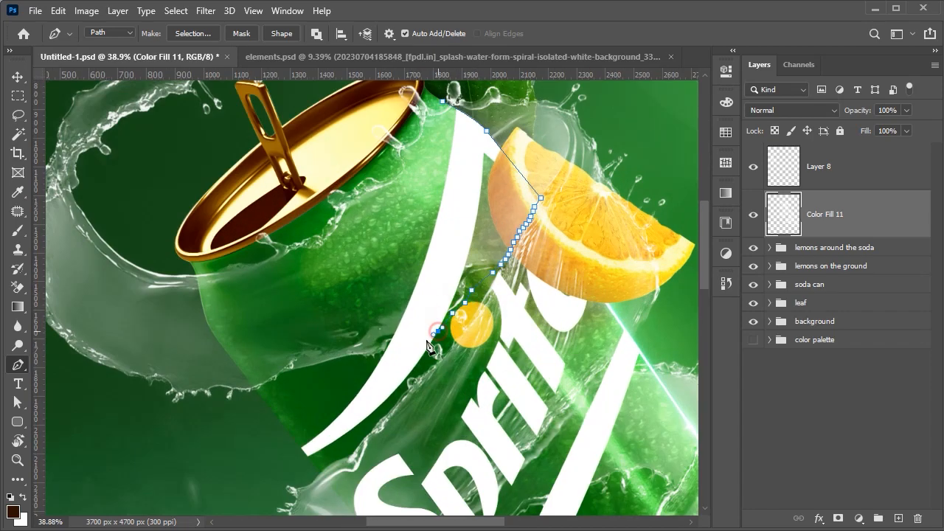
# Continue the path along the splash past the can's white stripe and left edge, then around the lower orange slice
pyautogui.click(438, 331)
pyautogui.click(419, 344)
pyautogui.moveTo(372, 374); pyautogui.dragTo(362, 383)
pyautogui.moveTo(346, 400); pyautogui.dragTo(340, 406)
pyautogui.moveTo(304, 429); pyautogui.dragTo(306, 269)
pyautogui.moveTo(456, 454); pyautogui.dragTo(474, 432)
pyautogui.moveTo(500, 410); pyautogui.dragTo(530, 388)
pyautogui.moveTo(540, 375); pyautogui.dragTo(346, 403)
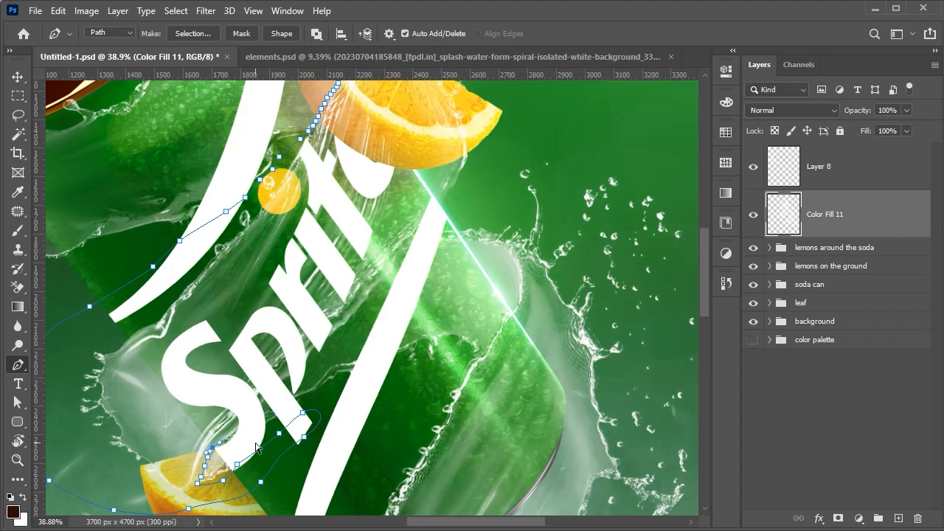
# Undo the last path points and retrace the splash edge from the lower orange slice up across the Sprite lettering
pyautogui.hotkey('ctrl', 'z')
pyautogui.hotkey('ctrl', 'z')
pyautogui.hotkey('ctrl', 'z')
pyautogui.hotkey('ctrl', 'z')
pyautogui.scroll(5, 198, 485)
pyautogui.moveTo(198, 485); pyautogui.dragTo(237, 461)
pyautogui.moveTo(226, 445); pyautogui.dragTo(228, 439)
pyautogui.click(234, 427)
pyautogui.click(239, 412)
pyautogui.moveTo(242, 407); pyautogui.dragTo(244, 402)
pyautogui.click(253, 391)
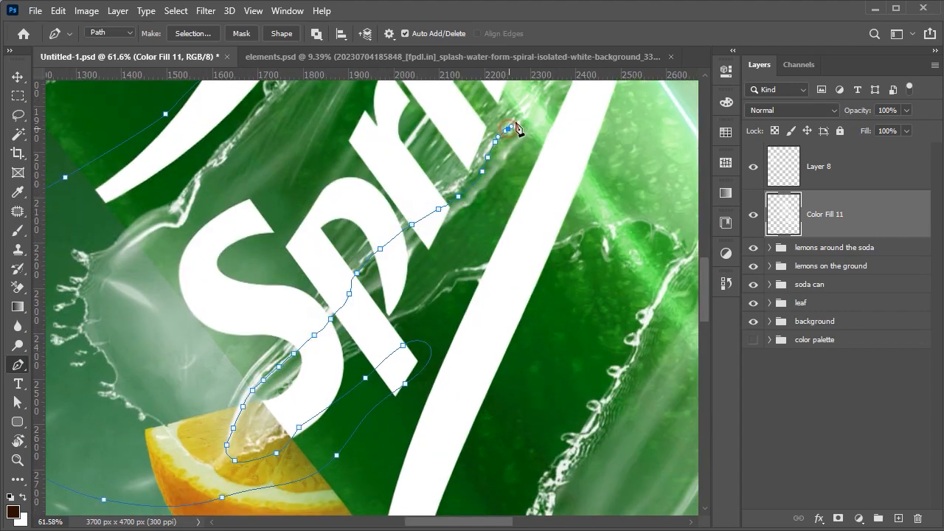
pyautogui.moveTo(508, 130); pyautogui.dragTo(418, 365)
pyautogui.scroll(-3, 541, 267)
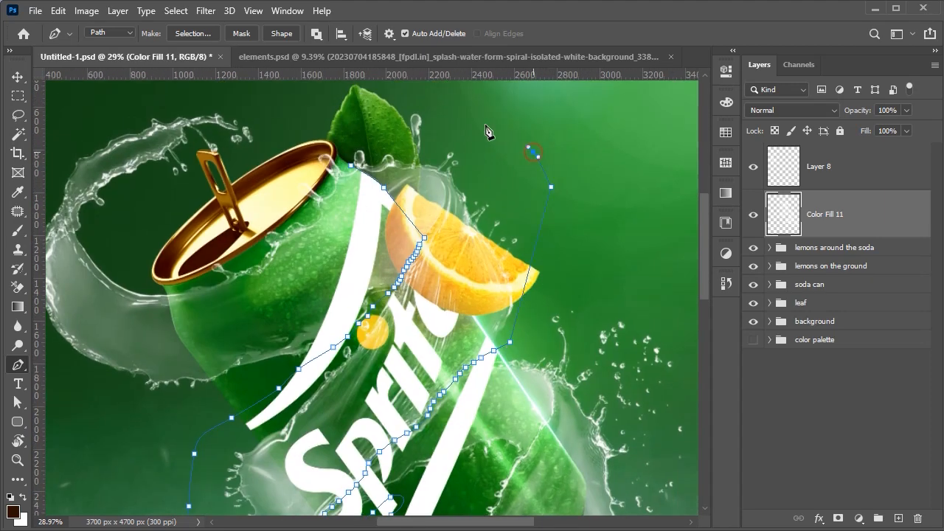
# Close the path around the upper orange slice, convert it to a selection and put the enclosed middle splash on a new layer
pyautogui.click(533, 152)
pyautogui.moveTo(447, 111); pyautogui.dragTo(444, 225)
pyautogui.moveTo(444, 186); pyautogui.dragTo(400, 187)
pyautogui.click(369, 195)
pyautogui.click(348, 280)
pyautogui.rightClick(354, 280)
pyautogui.click(395, 328)
pyautogui.click(578, 132)
pyautogui.hotkey('ctrl', 'j')
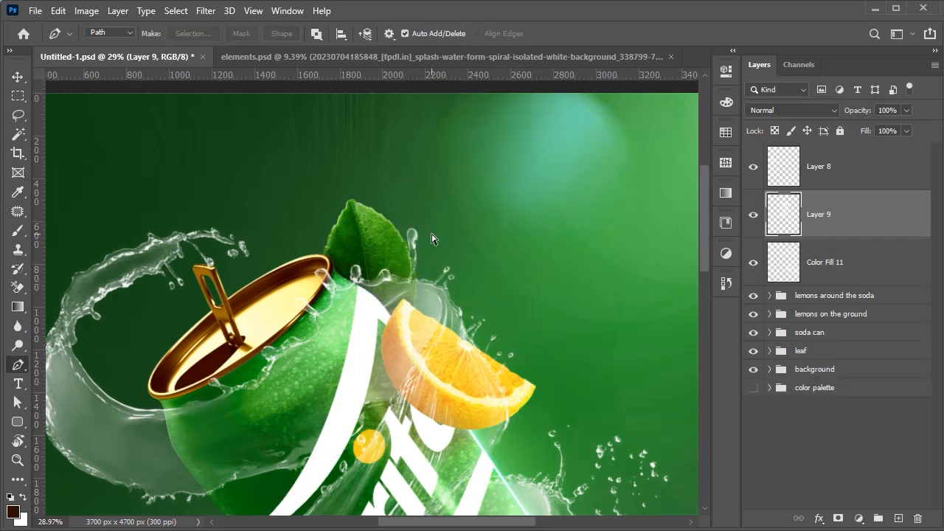
# Inspect the separated splash pieces with Color Fill 11 hidden, then hide Layer 8 and Layer 9 and show only Color Fill 11
pyautogui.scroll(-3, 486, 278)
pyautogui.click(754, 264)
pyautogui.scroll(2, 561, 383)
pyautogui.moveTo(562, 383); pyautogui.dragTo(516, 220)
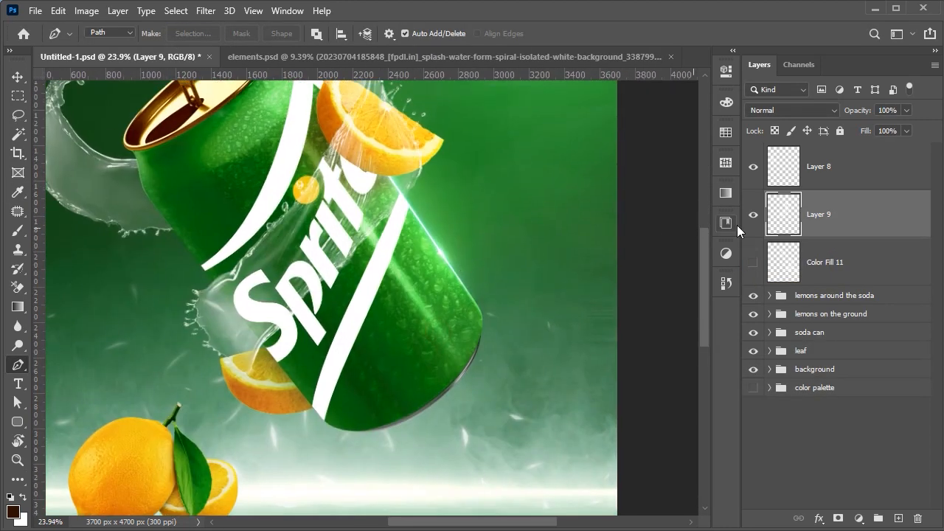
pyautogui.moveTo(753, 214); pyautogui.dragTo(753, 168)
pyautogui.click(753, 262)
pyautogui.moveTo(425, 353); pyautogui.dragTo(421, 291)
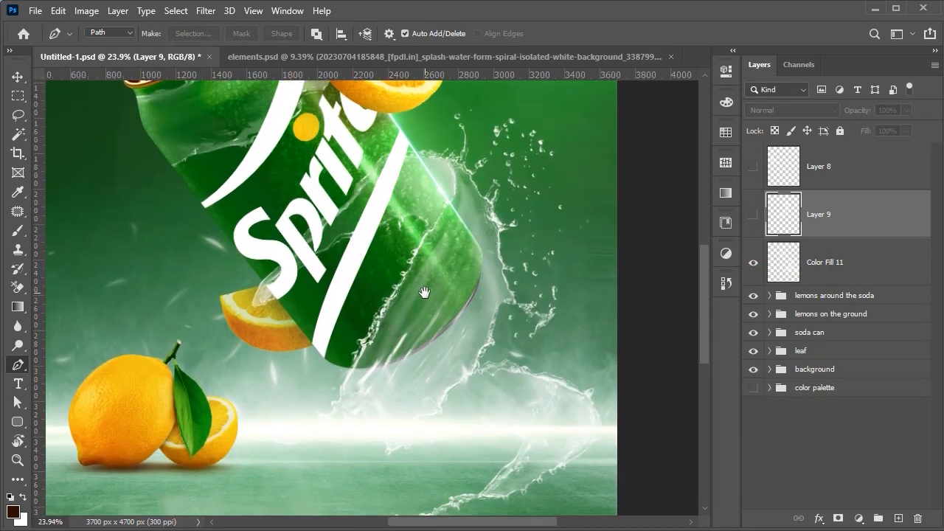
# On Color Fill 11, outline the splash remnants over the Sprite lettering up to the can's right edge and delete them
pyautogui.scroll(3, 432, 281)
pyautogui.scroll(4, 463, 242)
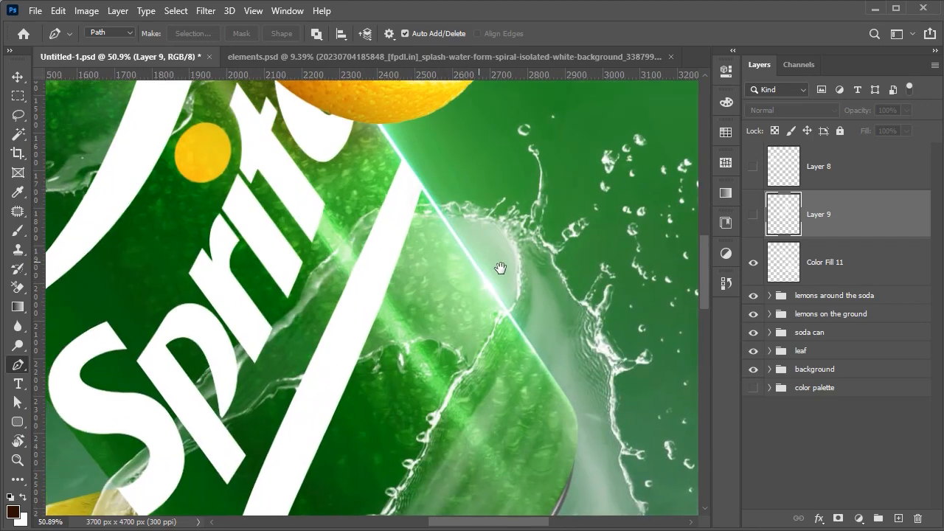
pyautogui.hotkey('alt', '[')
pyautogui.scroll(3, 435, 208)
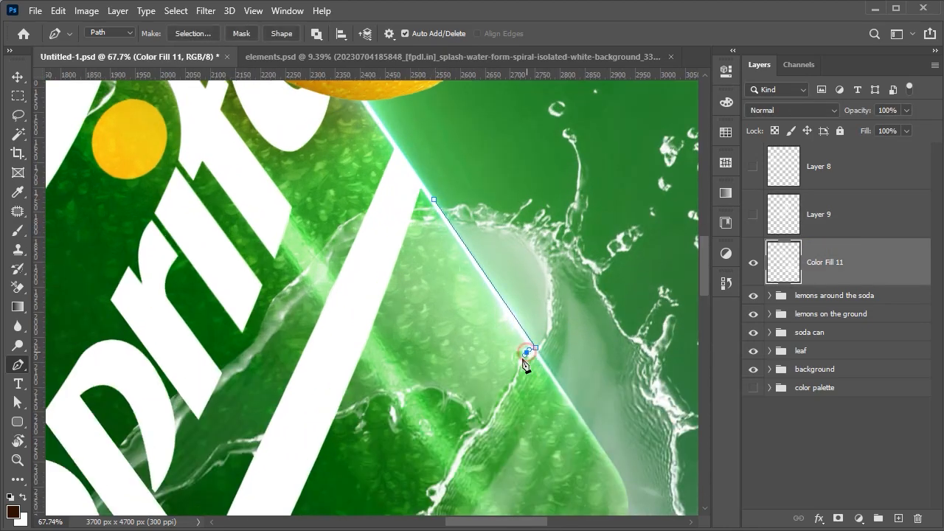
pyautogui.scroll(-9, 450, 402)
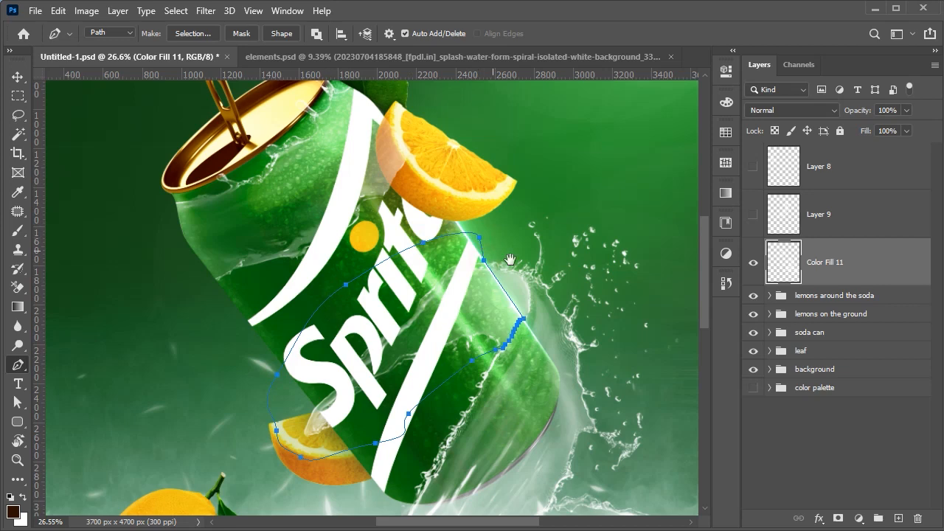
pyautogui.moveTo(510, 260); pyautogui.dragTo(465, 166)
# Draw a pen path around the lower splash curl on the ground, convert it to a selection, delete its contents and deselect
pyautogui.scroll(5, 448, 335)
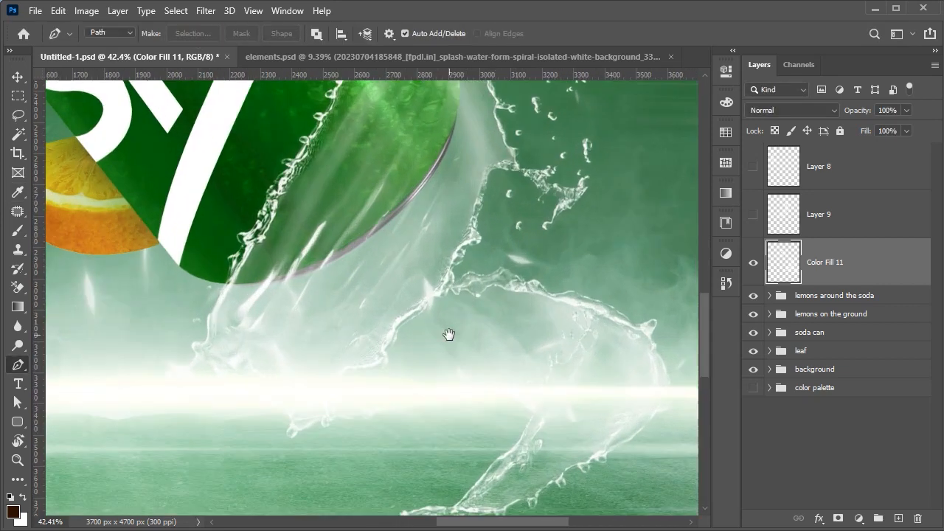
pyautogui.moveTo(449, 335); pyautogui.dragTo(482, 275)
pyautogui.click(353, 368)
pyautogui.click(355, 360)
pyautogui.moveTo(360, 348); pyautogui.dragTo(364, 334)
pyautogui.click(490, 216)
pyautogui.scroll(-2, 560, 199)
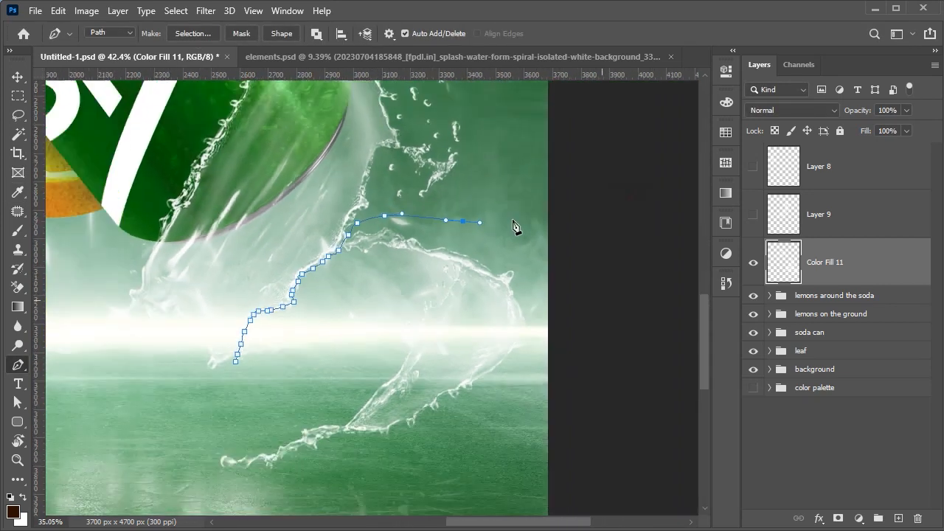
pyautogui.click(495, 464)
pyautogui.click(226, 447)
pyautogui.click(282, 338)
pyautogui.click(193, 33)
pyautogui.click(576, 131)
pyautogui.press('Delete')
pyautogui.hotkey('ctrl', 'd')
pyautogui.scroll(-5, 523, 267)
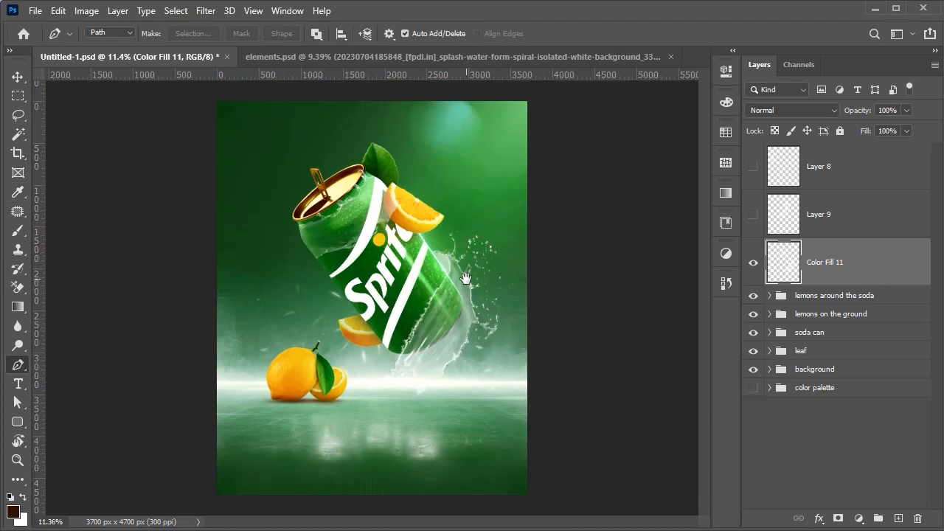
# Toggle the visibility of Layer 9 and Layer 8 to compare the splash pieces around the can
pyautogui.scroll(2, 497, 296)
pyautogui.click(753, 215)
pyautogui.click(753, 167)
pyautogui.click(753, 167)
pyautogui.scroll(2, 536, 224)
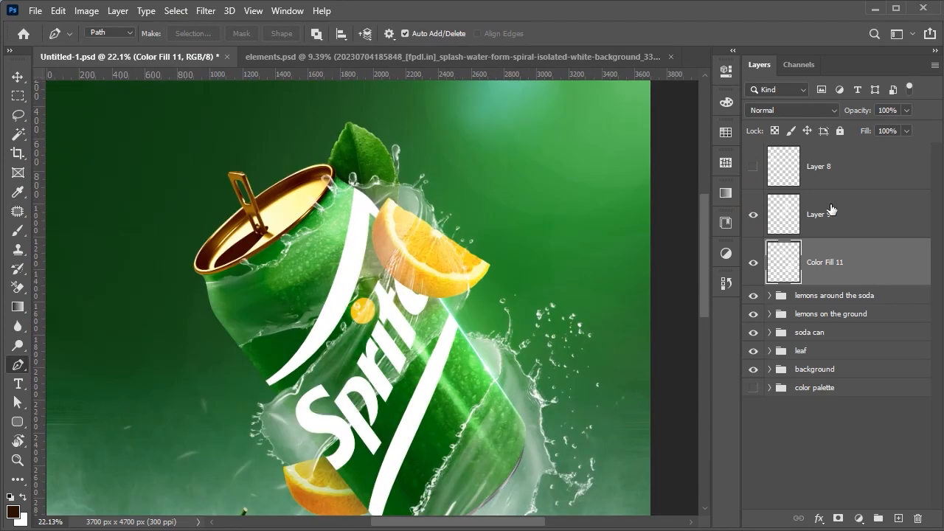
pyautogui.click(833, 214)
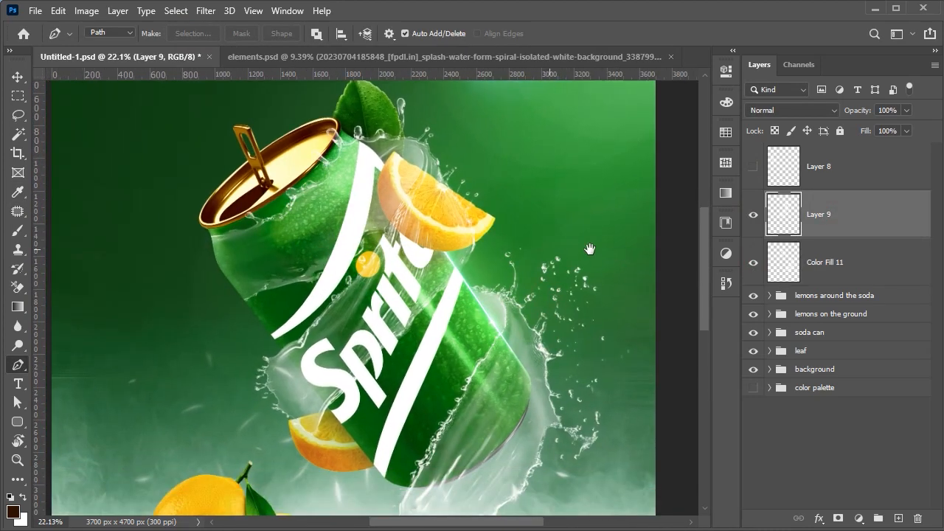
pyautogui.click(753, 215)
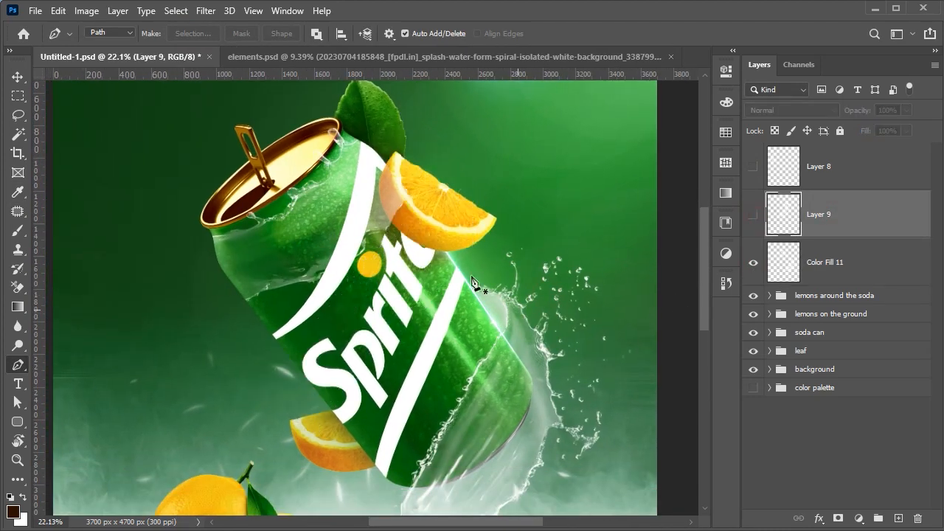
# On Color Fill 11, outline the splash remnants on the can's upper part, delete them and clear the selection
pyautogui.click(843, 263)
pyautogui.scroll(-3, 468, 320)
pyautogui.moveTo(457, 235); pyautogui.dragTo(461, 298)
pyautogui.moveTo(483, 268); pyautogui.dragTo(474, 273)
pyautogui.moveTo(395, 323); pyautogui.dragTo(377, 329)
pyautogui.moveTo(321, 352); pyautogui.dragTo(265, 343)
pyautogui.moveTo(412, 149); pyautogui.dragTo(472, 184)
pyautogui.click(483, 269)
pyautogui.rightClick(462, 189)
pyautogui.press('Return')
pyautogui.press('Delete')
pyautogui.hotkey('ctrl', 'd')
pyautogui.press('v')
pyautogui.scroll(-1, 690, 291)
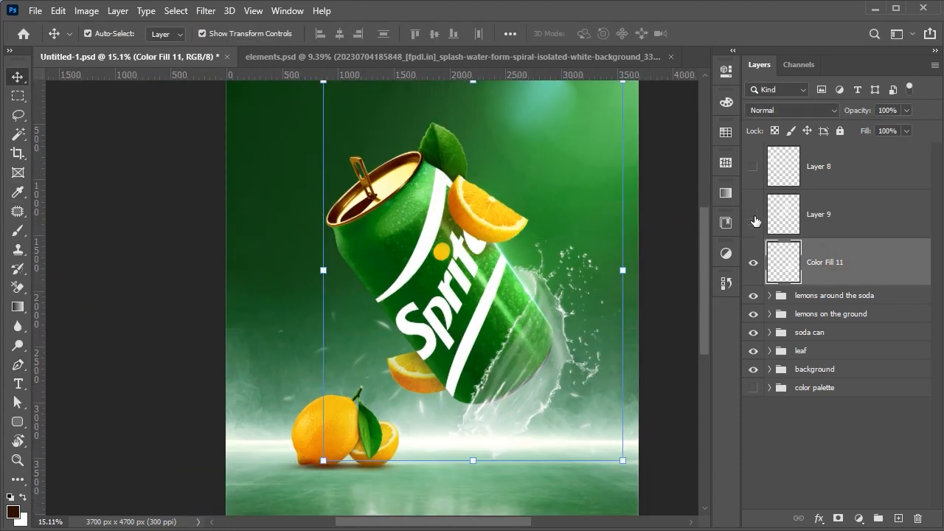
# Show Layer 8 and Layer 9 and group them with Color Fill 11 as "water splashes around the soda"
pyautogui.click(753, 214)
pyautogui.click(753, 166)
pyautogui.scroll(-1, 651, 292)
pyautogui.scroll(-2, 657, 299)
pyautogui.click(833, 263)
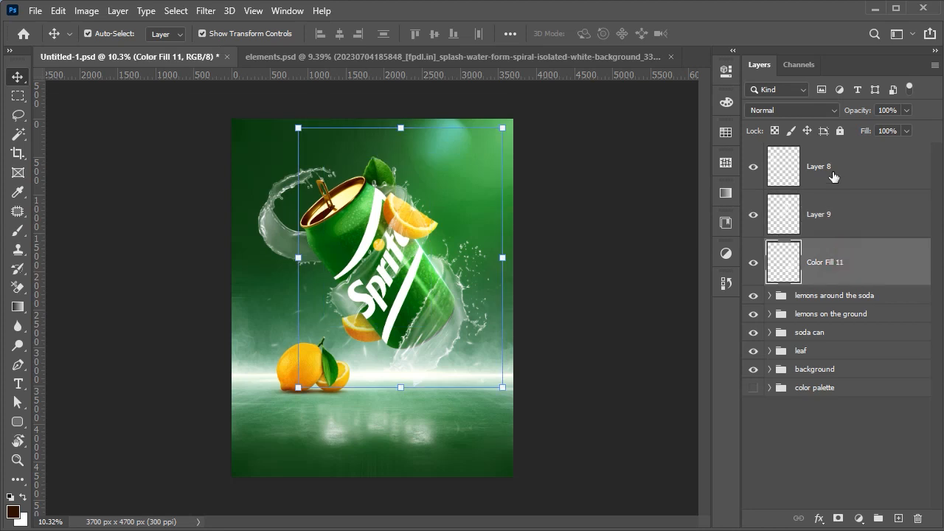
pyautogui.keyDown('shift'); pyautogui.click(824, 169); pyautogui.keyUp('shift')
pyautogui.hotkey('ctrl', 'g')
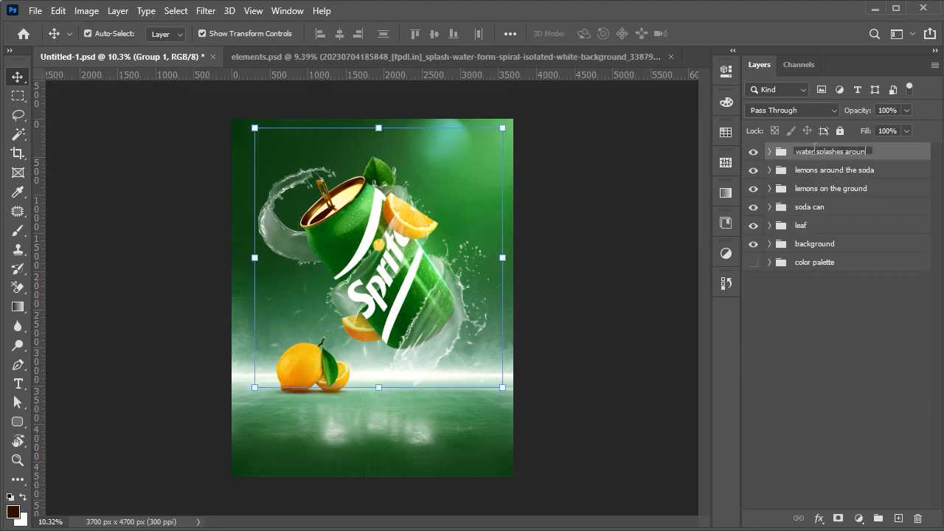
pyautogui.press('Return')
# Move the "water splashes around the soda" group between the "lemons on the ground" and "soda can" groups
pyautogui.hotkey('ctrl', '[')
pyautogui.hotkey('ctrl', '[')
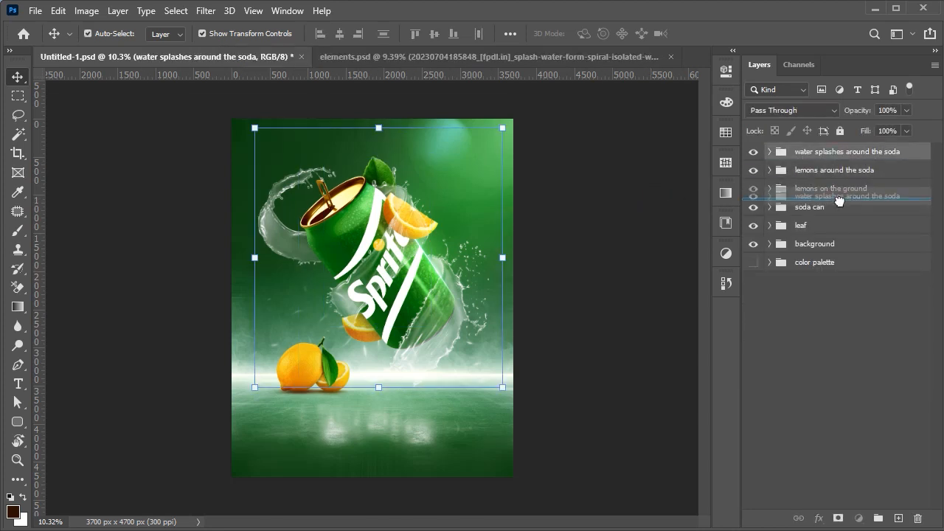
pyautogui.click(653, 236)
pyautogui.scroll(1, 651, 233)
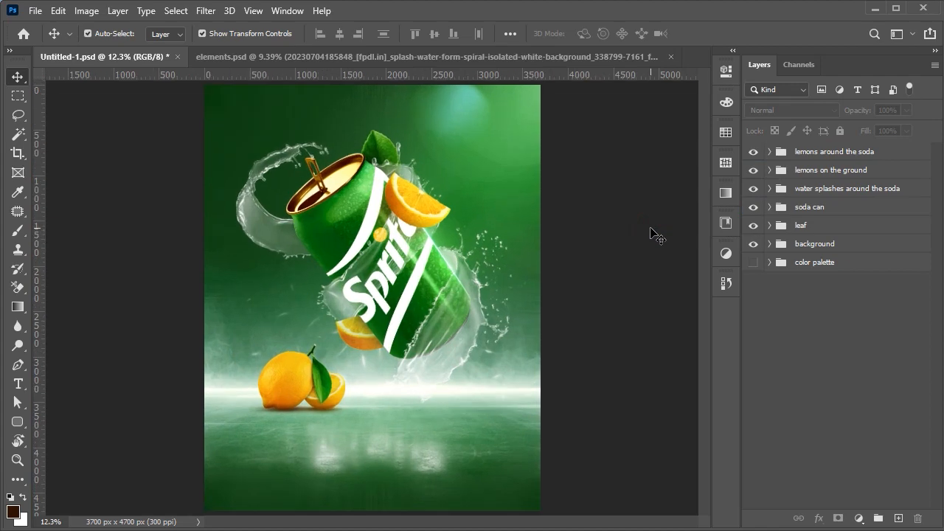
pyautogui.click(560, 58)
pyautogui.click(753, 487)
pyautogui.click(599, 282)
pyautogui.hotkey('ctrl', '0')
pyautogui.click(753, 437)
pyautogui.moveTo(335, 375); pyautogui.dragTo(467, 355)
# Enlarge and rotate the droplets image so that it covers the poster's lower-right corner
pyautogui.hotkey('ctrl', 't')
pyautogui.rightClick(429, 340)
pyautogui.click(465, 327)
pyautogui.moveTo(476, 391); pyautogui.dragTo(475, 356)
pyautogui.moveTo(597, 214); pyautogui.dragTo(413, 499)
pyautogui.moveTo(442, 411); pyautogui.dragTo(503, 454)
pyautogui.scroll(-4, 516, 369)
pyautogui.moveTo(480, 385); pyautogui.dragTo(483, 390)
pyautogui.click(708, 34)
# Duplicate the droplets layer, hide the copy and set the original's blend mode to Screen
pyautogui.hotkey('ctrl', 'j')
pyautogui.click(753, 166)
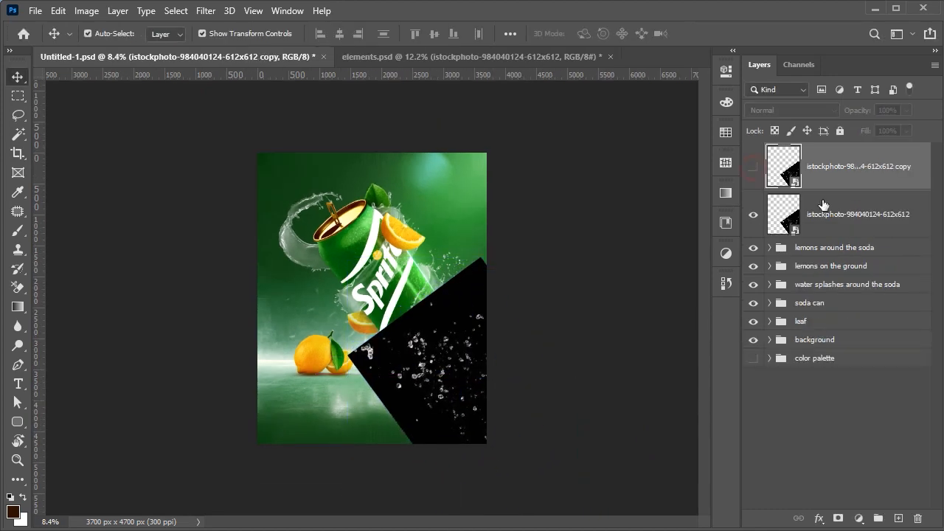
pyautogui.click(826, 210)
pyautogui.click(794, 110)
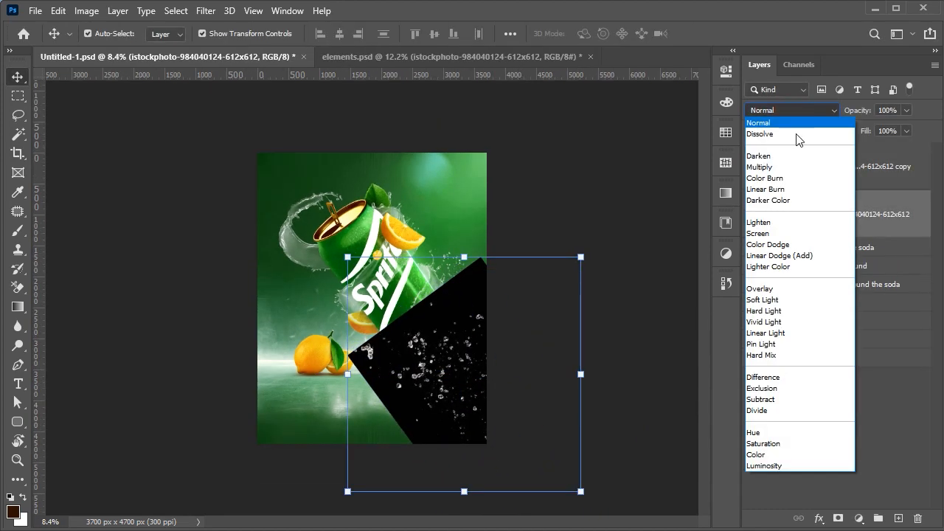
pyautogui.click(782, 233)
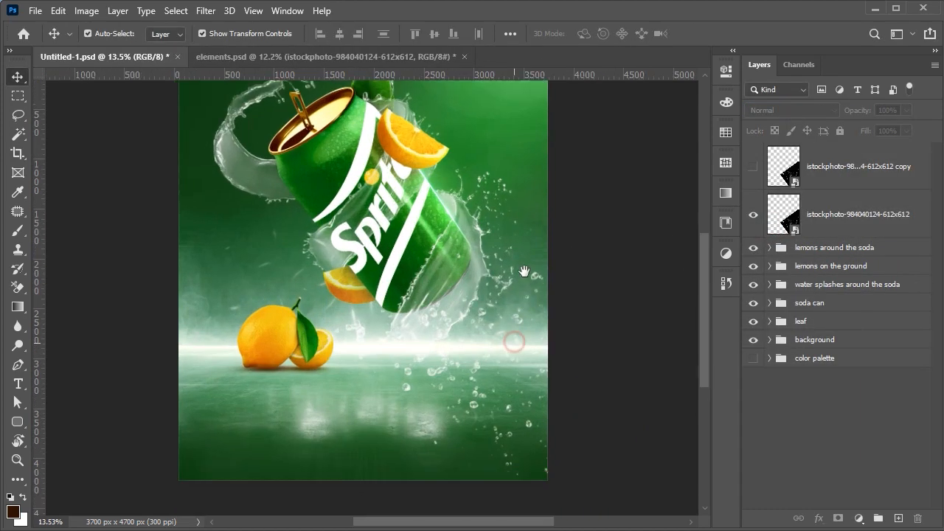
pyautogui.moveTo(524, 272); pyautogui.dragTo(524, 275)
# Show the droplets copy, rotate and scale it to about 610% over the poster's left half, and set its blend mode to Screen
pyautogui.click(840, 178)
pyautogui.click(753, 166)
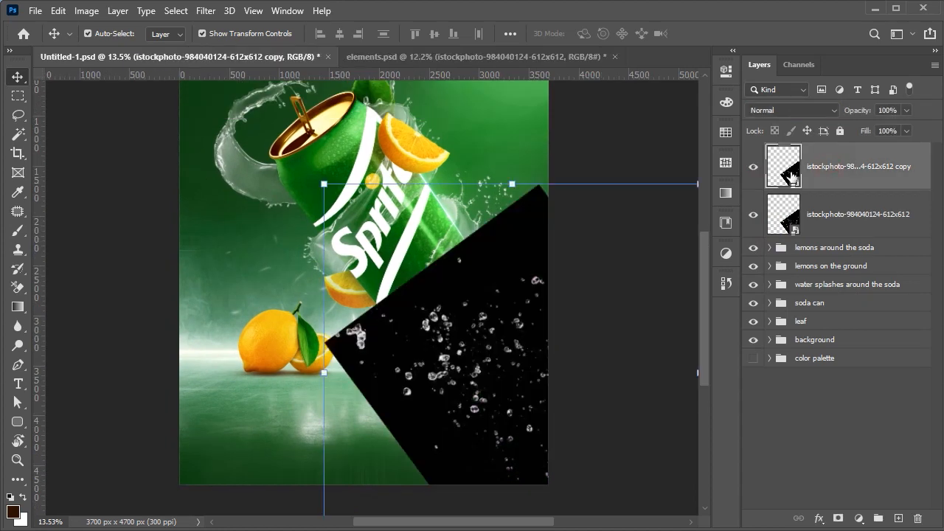
pyautogui.scroll(-5, 472, 332)
pyautogui.hotkey('ctrl', 't')
pyautogui.moveTo(442, 353); pyautogui.dragTo(354, 303)
pyautogui.moveTo(400, 323); pyautogui.dragTo(391, 356)
pyautogui.moveTo(301, 382); pyautogui.dragTo(317, 443)
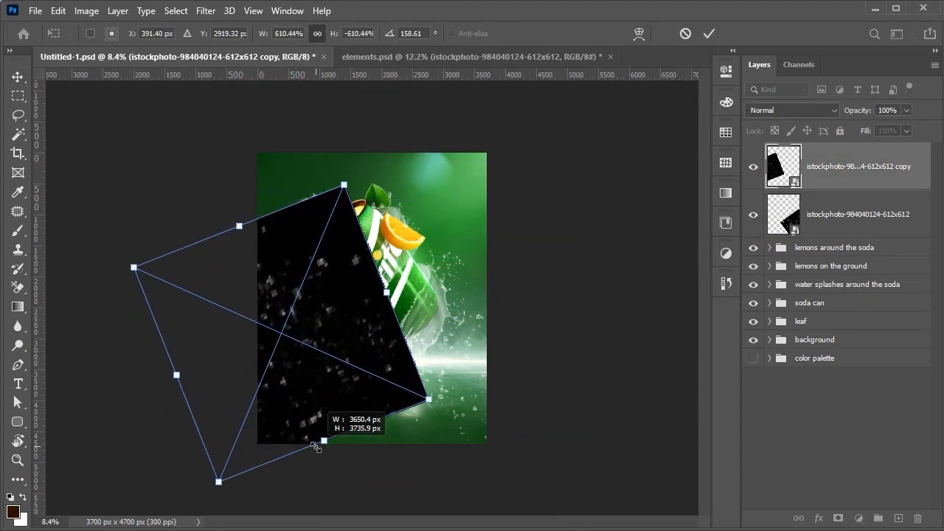
pyautogui.click(708, 33)
pyautogui.click(792, 110)
pyautogui.click(785, 233)
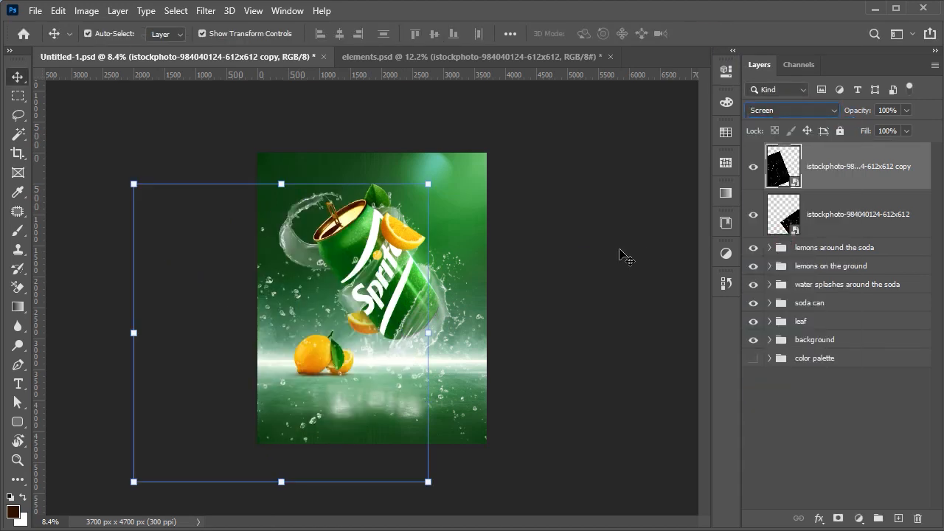
# Group the two droplets layers and name the group "water splashes front"
pyautogui.click(848, 214)
pyautogui.keyDown('shift'); pyautogui.click(853, 169); pyautogui.keyUp('shift')
pyautogui.hotkey('ctrl', 'g')
pyautogui.click(814, 152)
pyautogui.write('water splashes front')
pyautogui.press('Return')
pyautogui.click(627, 131)
pyautogui.hotkey('ctrl', '0')
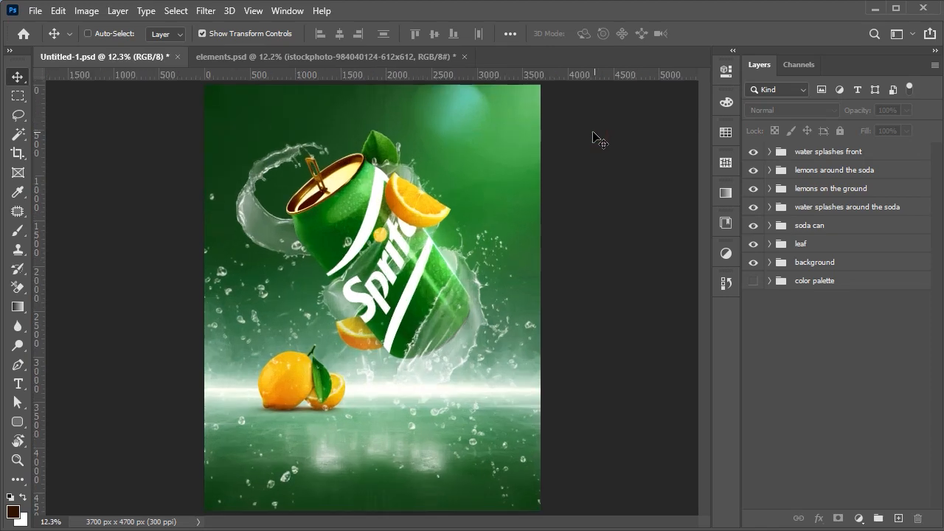
# Close the elements.psd document
pyautogui.click(415, 60)
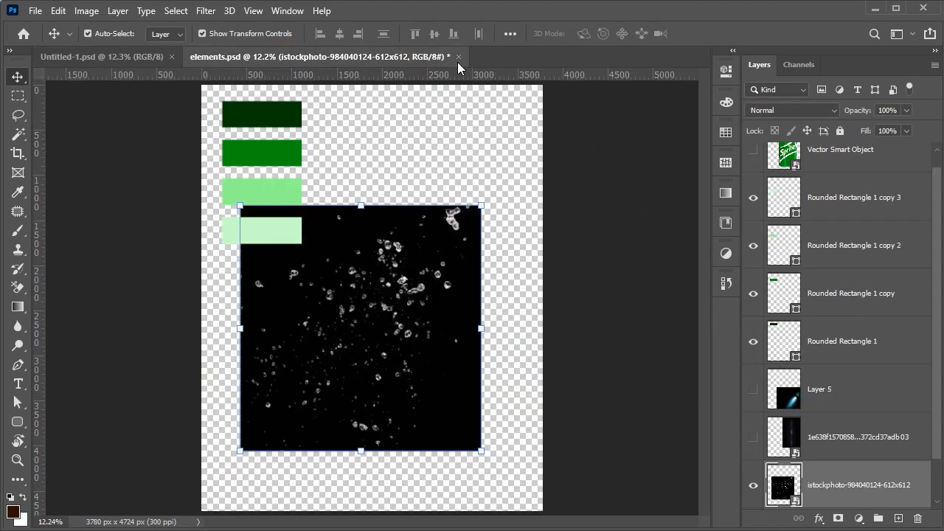
pyautogui.click(458, 56)
pyautogui.click(468, 214)
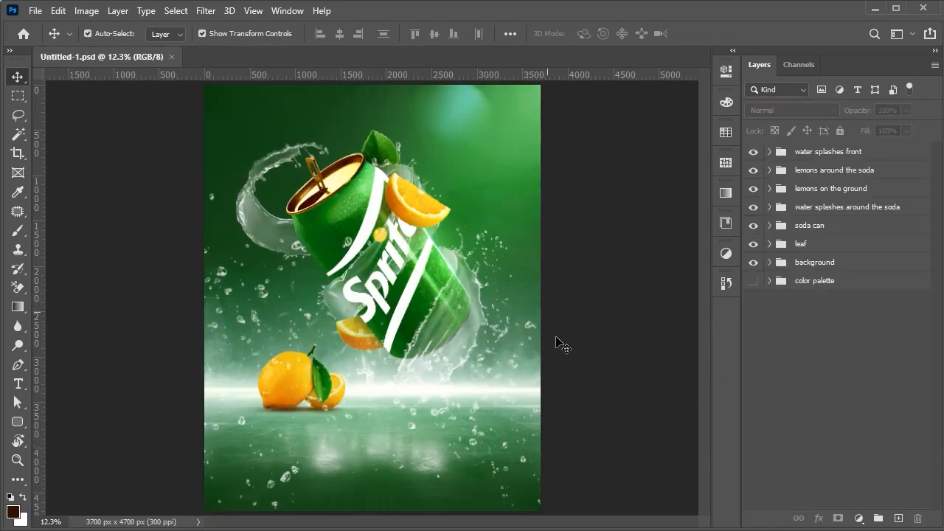
# Open shutterstock_2221423871.jpg from the sprite folder as its own document and unlock its Background layer
pyautogui.hotkey('alt', 'Tab')
pyautogui.click(827, 222)
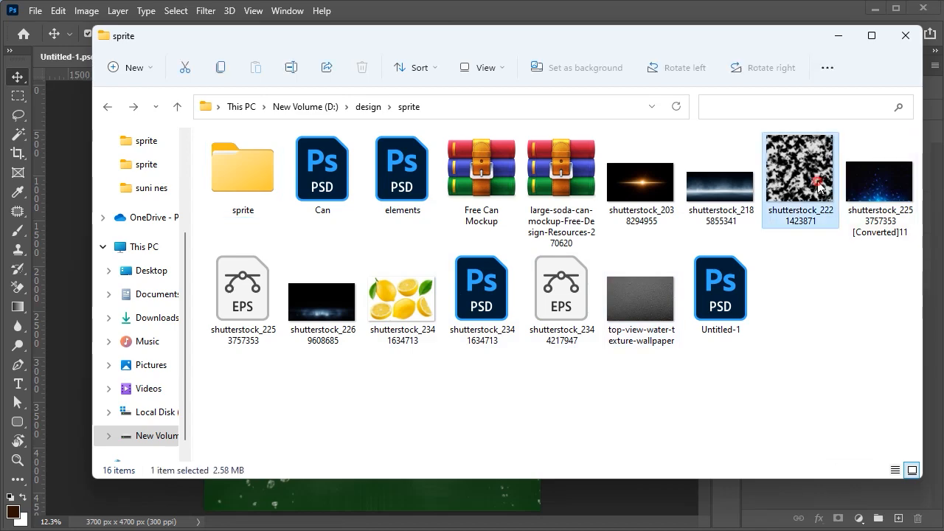
pyautogui.moveTo(811, 184); pyautogui.dragTo(483, 8)
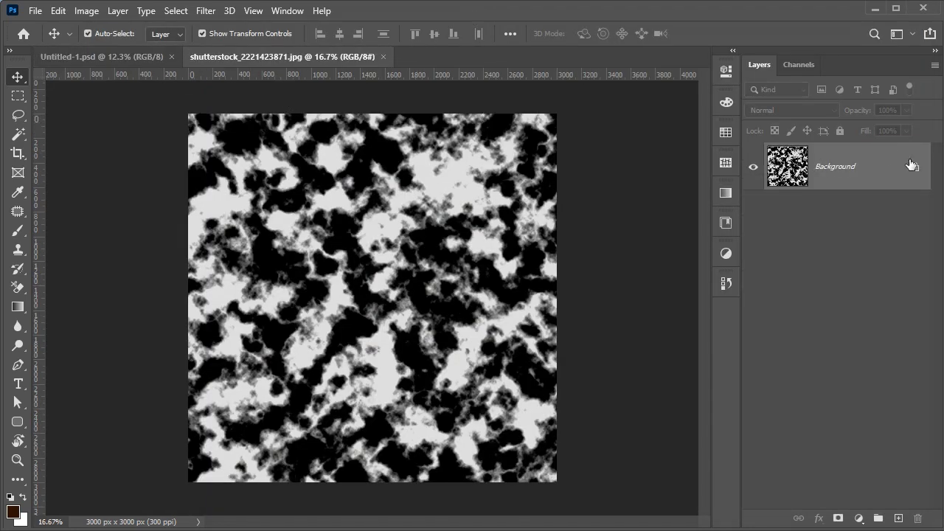
pyautogui.click(913, 166)
# Duplicate the "lemons on the ground" group in the poster document
pyautogui.click(128, 56)
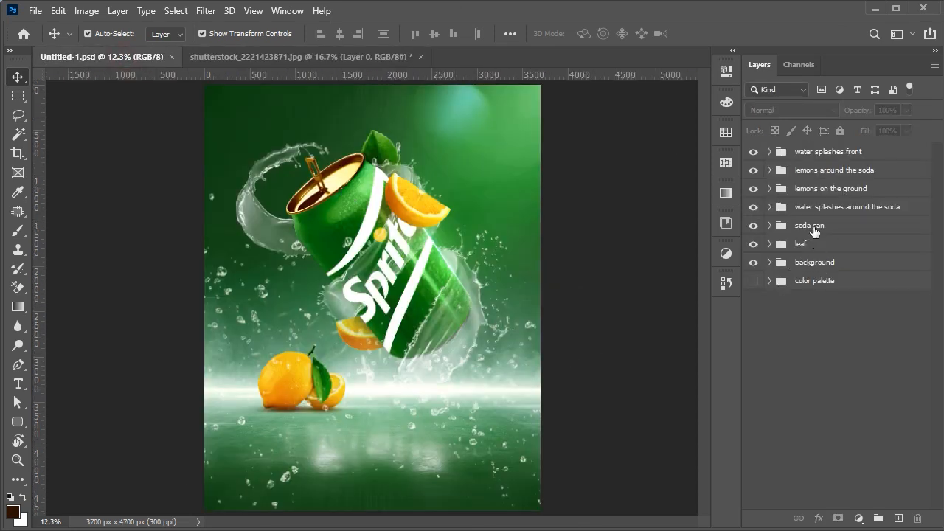
pyautogui.click(824, 190)
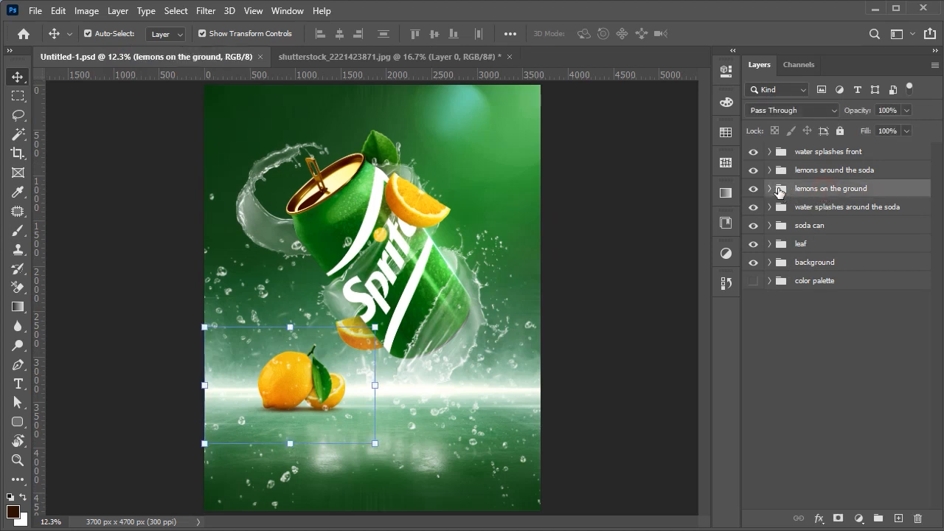
pyautogui.hotkey('ctrl', 'j')
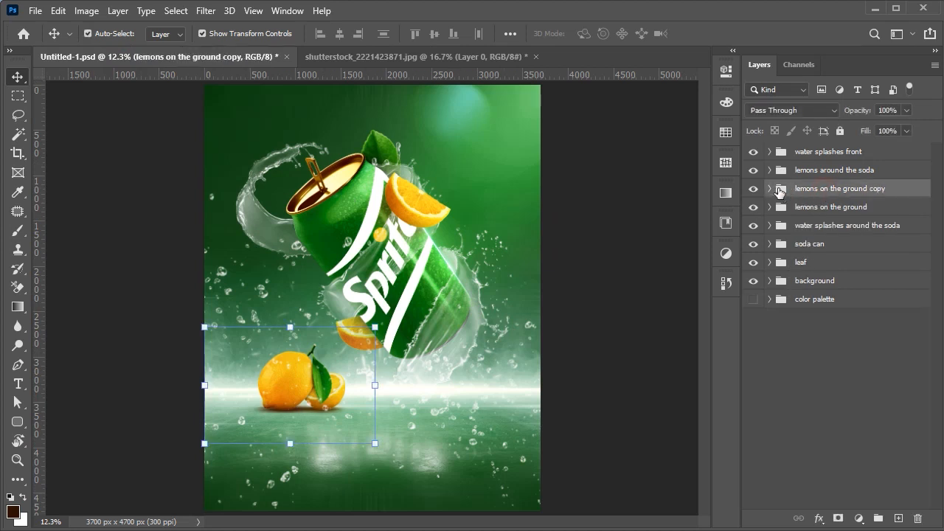
# Delete the two lowest layers, below the half lemon, from the copied lemons group
pyautogui.click(770, 189)
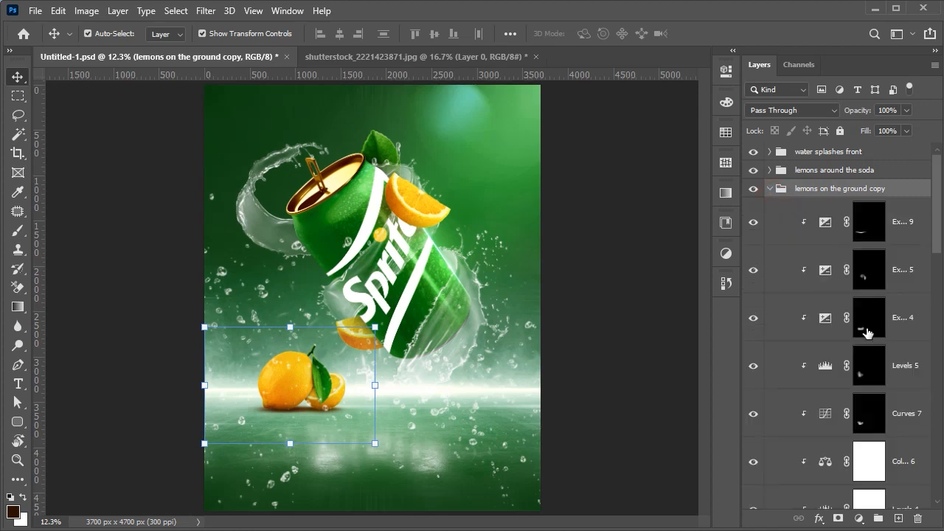
pyautogui.scroll(-6, 867, 334)
pyautogui.click(843, 384)
pyautogui.scroll(-3, 838, 340)
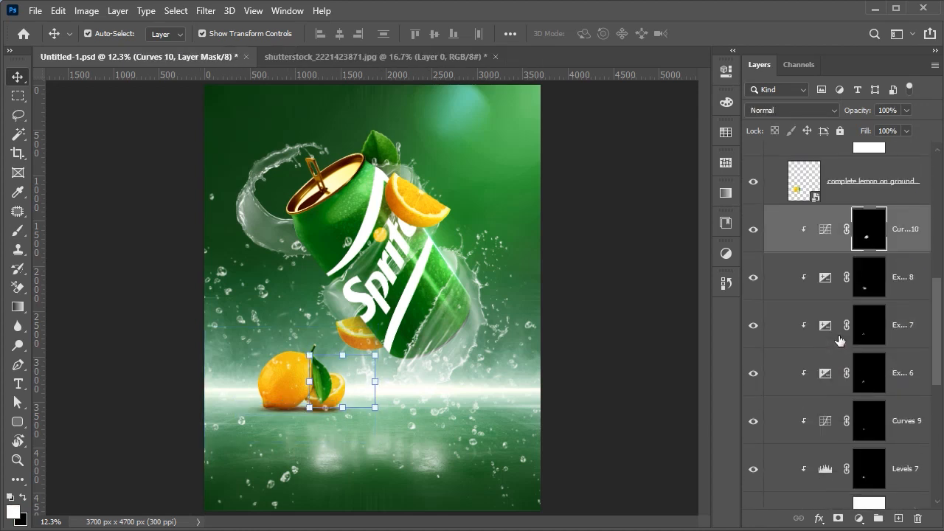
pyautogui.scroll(-6, 838, 346)
pyautogui.click(850, 400)
pyautogui.press('Delete')
pyautogui.press('Delete')
pyautogui.scroll(10, 843, 322)
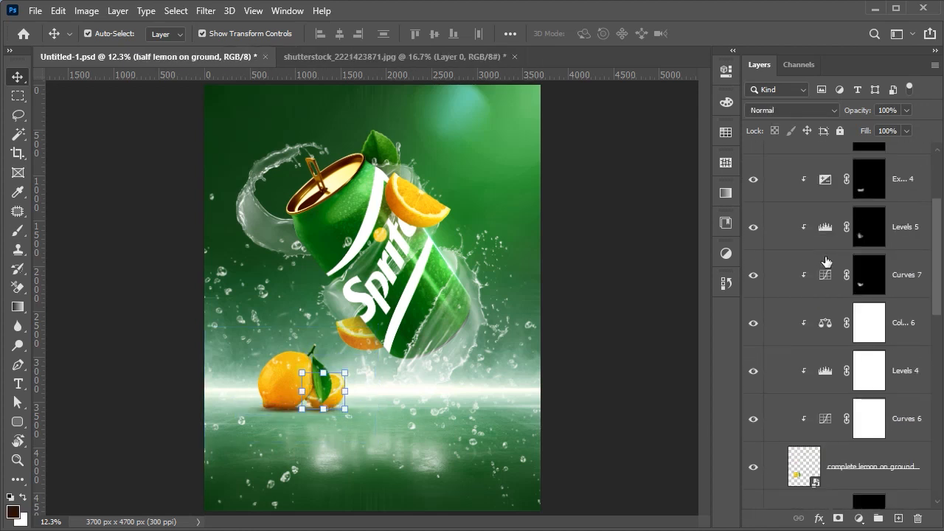
# Collapse the copied lemons group and merge it into a single layer
pyautogui.scroll(5, 826, 262)
pyautogui.click(770, 185)
pyautogui.hotkey('ctrl', 'e')
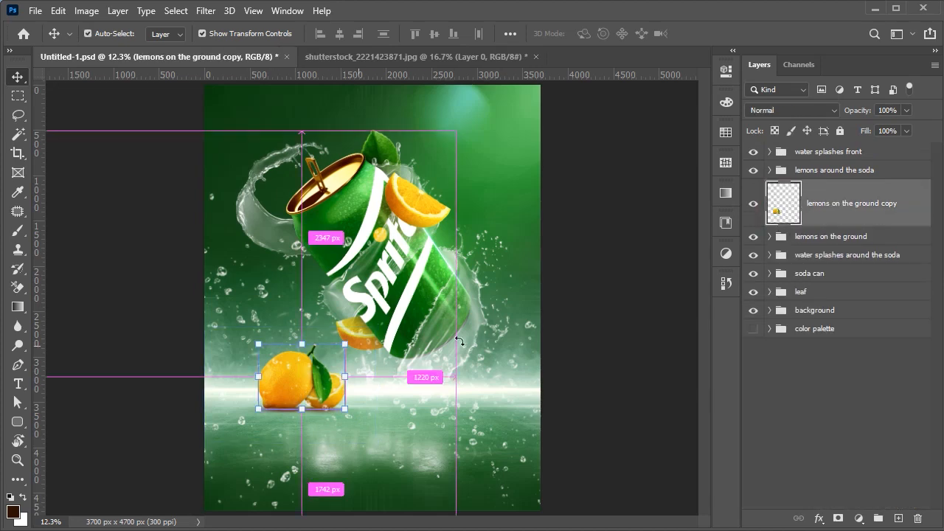
# Flip the merged lemons vertically, place them directly below the original lemons as a reflection and reduce their height
pyautogui.rightClick(834, 204)
pyautogui.press('Escape')
pyautogui.hotkey('ctrl', 't')
pyautogui.rightClick(288, 382)
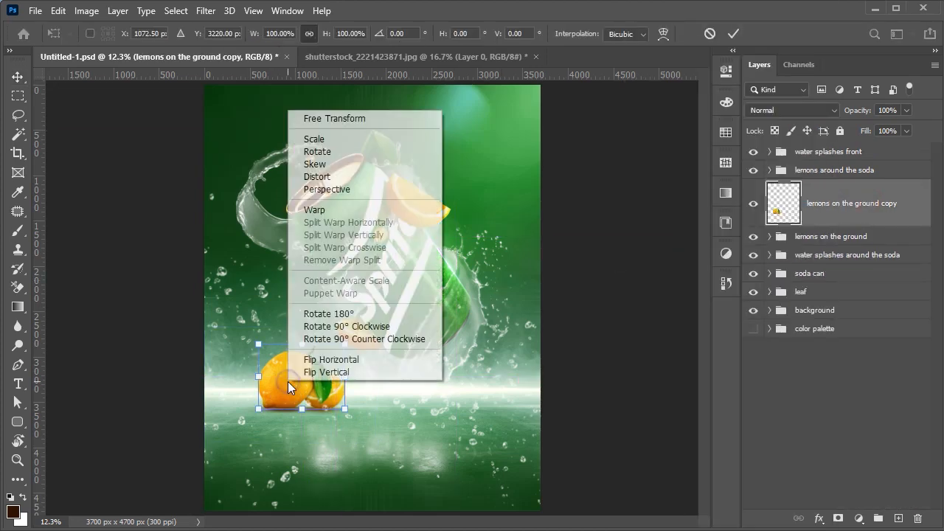
pyautogui.click(318, 372)
pyautogui.scroll(2, 280, 373)
pyautogui.moveTo(301, 364); pyautogui.dragTo(301, 460)
pyautogui.moveTo(316, 509); pyautogui.dragTo(317, 471)
pyautogui.press('Return')
pyautogui.scroll(-8, 350, 398)
pyautogui.click(566, 348)
pyautogui.hotkey('ctrl', '0')
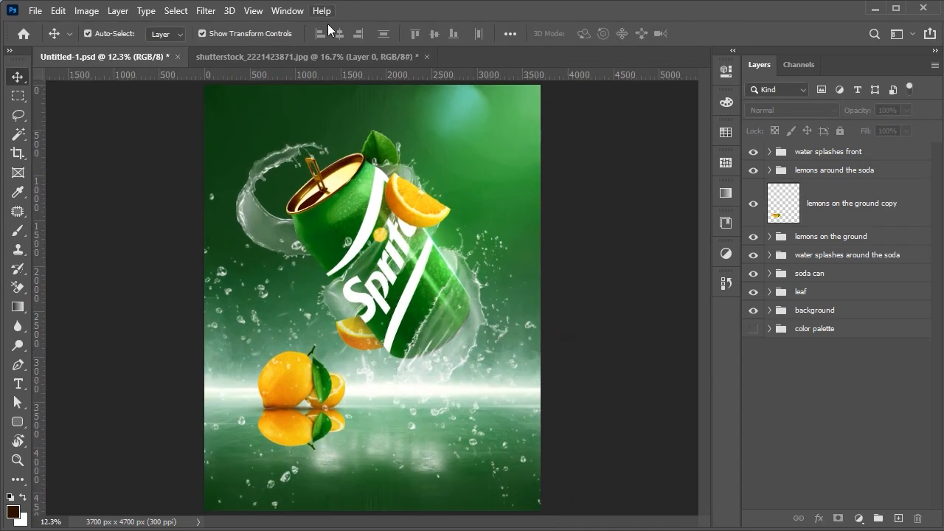
# Copy the black-and-white texture from shutterstock_2221423871.jpg into the poster document, over its lower part
pyautogui.click(323, 57)
pyautogui.scroll(-4, 438, 291)
pyautogui.moveTo(438, 290); pyautogui.dragTo(370, 380)
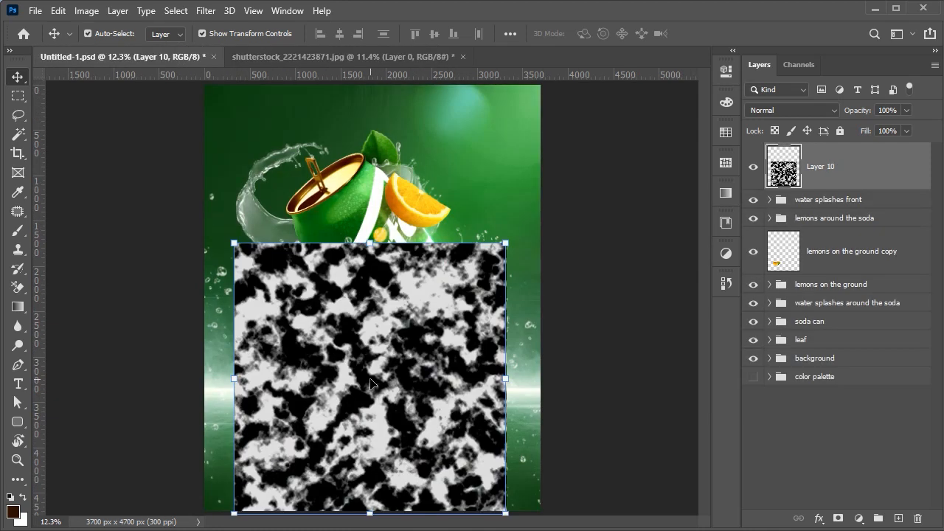
# Rotate the texture -90°, squash it to about 64% and place it over the ground from just below the lemons
pyautogui.scroll(-2, 371, 379)
pyautogui.hotkey('ctrl', 't')
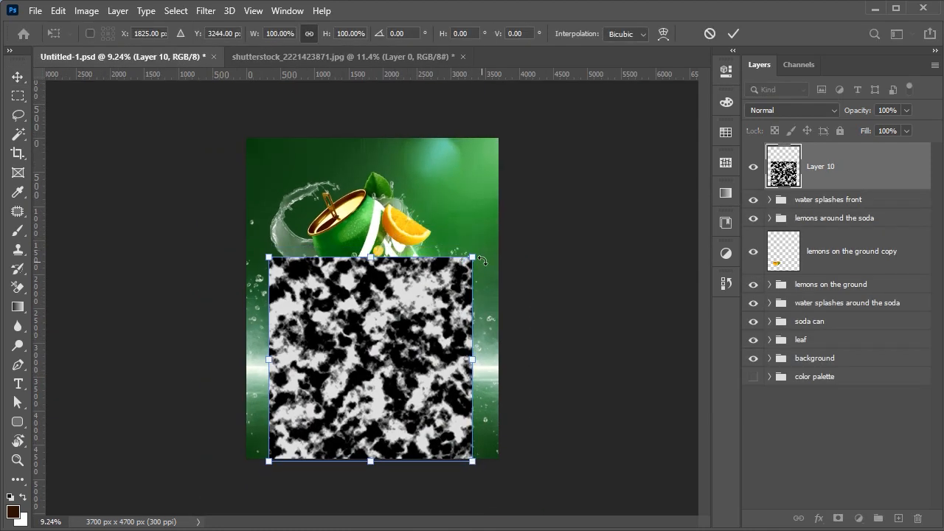
pyautogui.moveTo(484, 251); pyautogui.dragTo(279, 257)
pyautogui.moveTo(354, 356)
pyautogui.mouseDown()
pyautogui.moveTo(363, 485)
pyautogui.moveTo(346, 361)
pyautogui.mouseUp()
pyautogui.moveTo(362, 465); pyautogui.dragTo(335, 500)
pyautogui.scroll(-2, 346, 452)
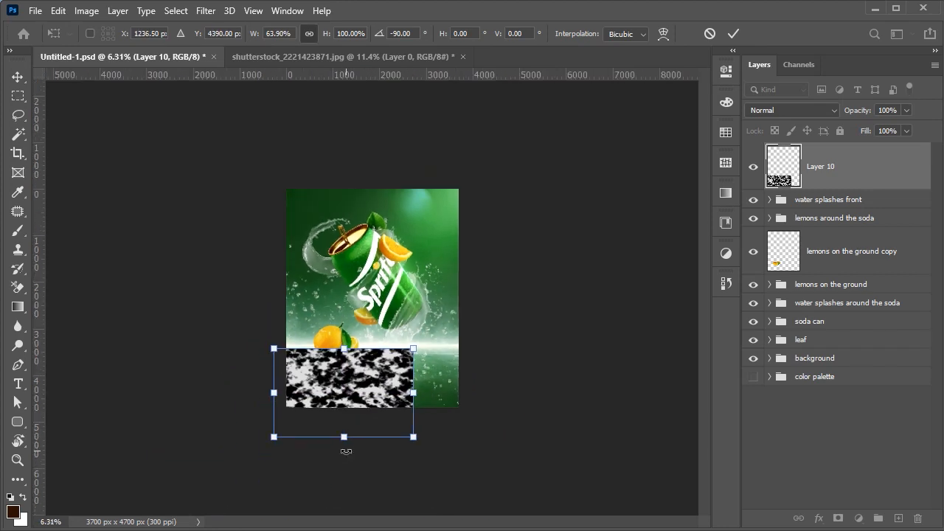
# Apply a Perspective transform to the texture, widening its near edge so it lies flat across the ground
pyautogui.rightClick(360, 376)
pyautogui.click(443, 182)
pyautogui.moveTo(413, 436); pyautogui.dragTo(615, 377)
pyautogui.moveTo(371, 385); pyautogui.dragTo(395, 389)
pyautogui.press('Return')
# Move the texture layer down the layer stack to just above the "lemons on the ground copy" layer
pyautogui.click(573, 248)
pyautogui.moveTo(838, 168); pyautogui.dragTo(844, 229)
pyautogui.click(609, 226)
pyautogui.hotkey('ctrl', '0')
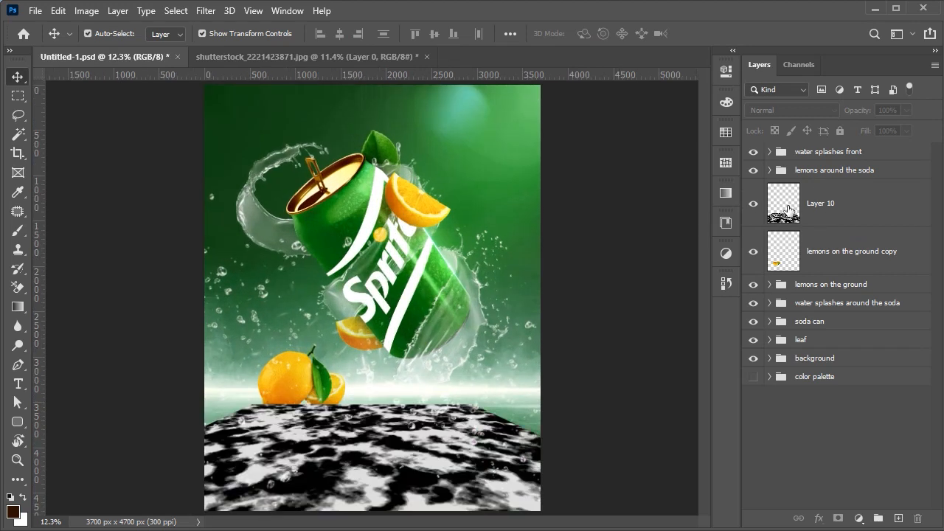
# Add a layer mask to "lemons on the ground copy" and paste the texture layer's content into the mask
pyautogui.click(788, 210)
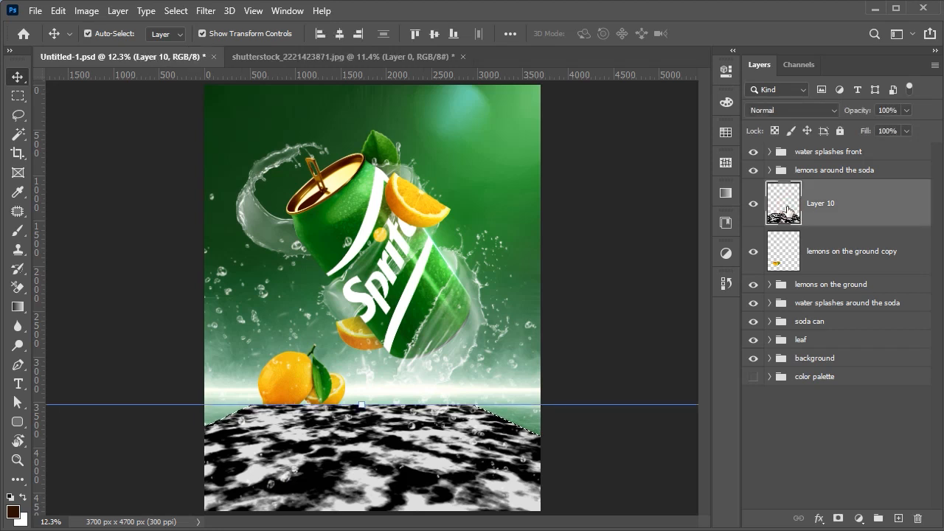
pyautogui.click(787, 259)
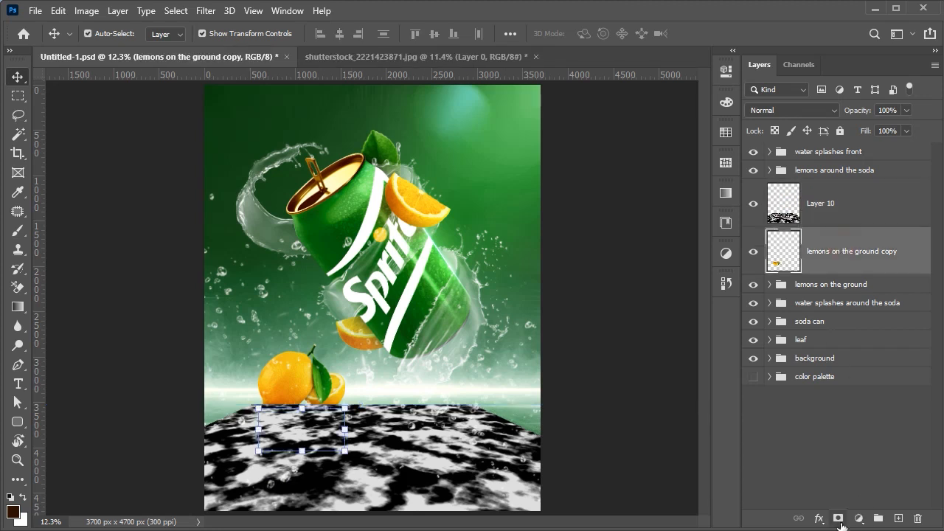
pyautogui.click(838, 520)
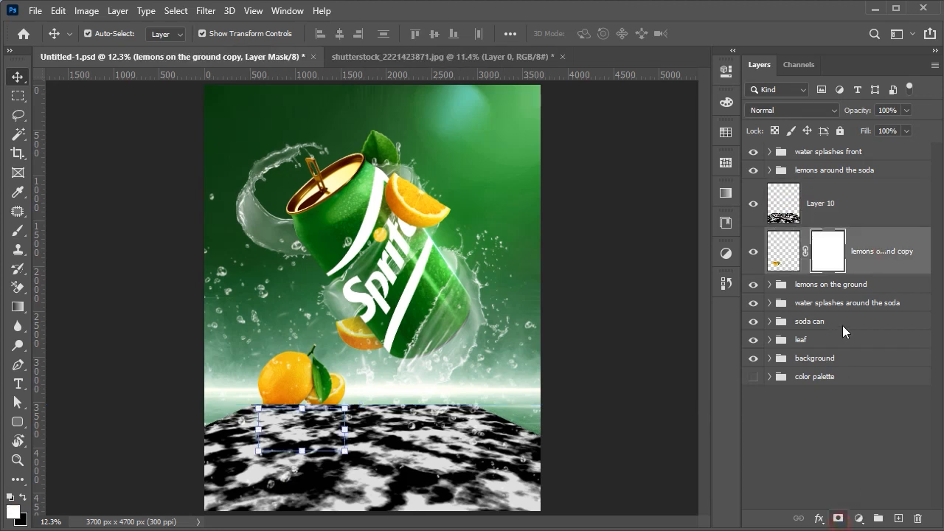
pyautogui.keyDown('alt'); pyautogui.click(831, 256); pyautogui.keyUp('alt')
pyautogui.hotkey('ctrl', 'v')
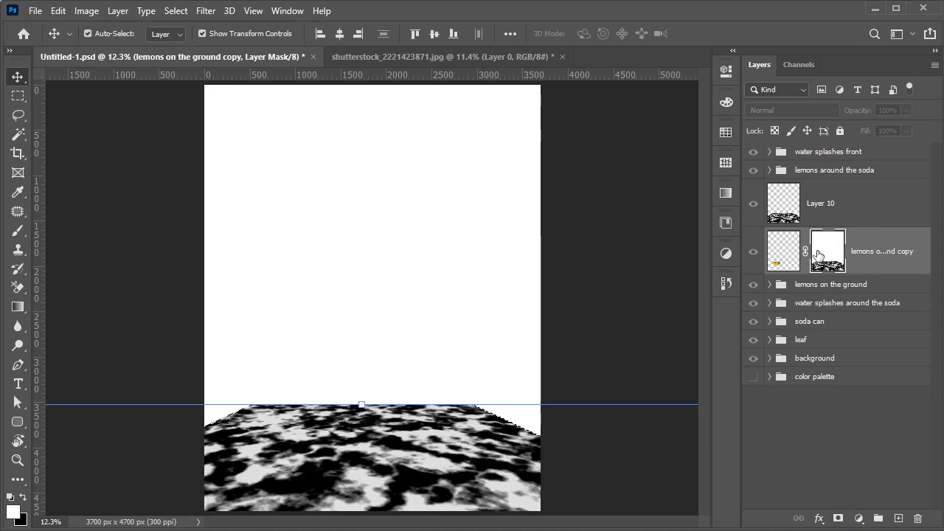
# Return from the mask view to the poster, hide the texture layer and clear the selection
pyautogui.click(758, 253)
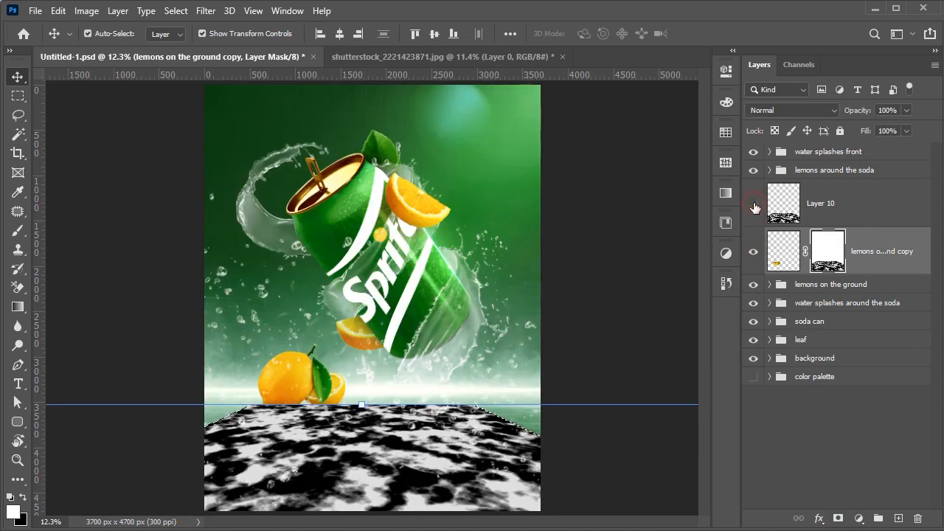
pyautogui.click(753, 207)
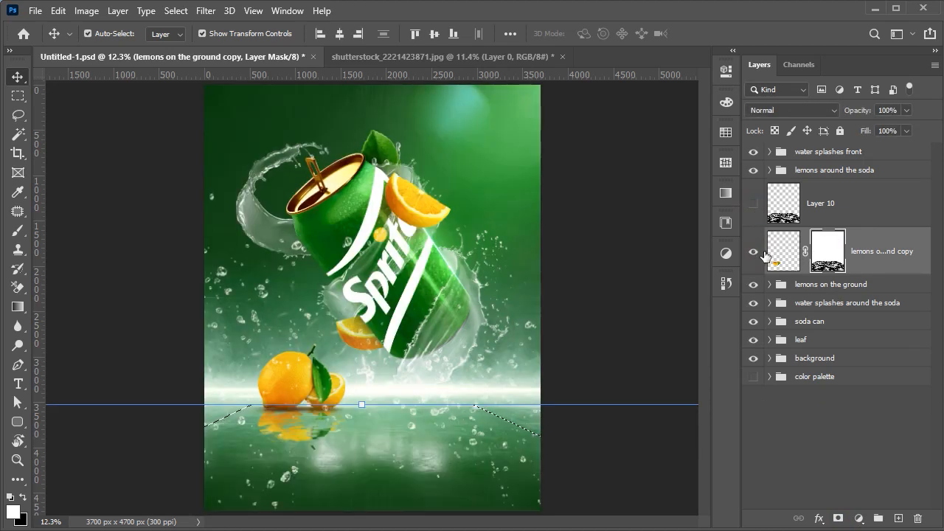
pyautogui.hotkey('ctrl', 'd')
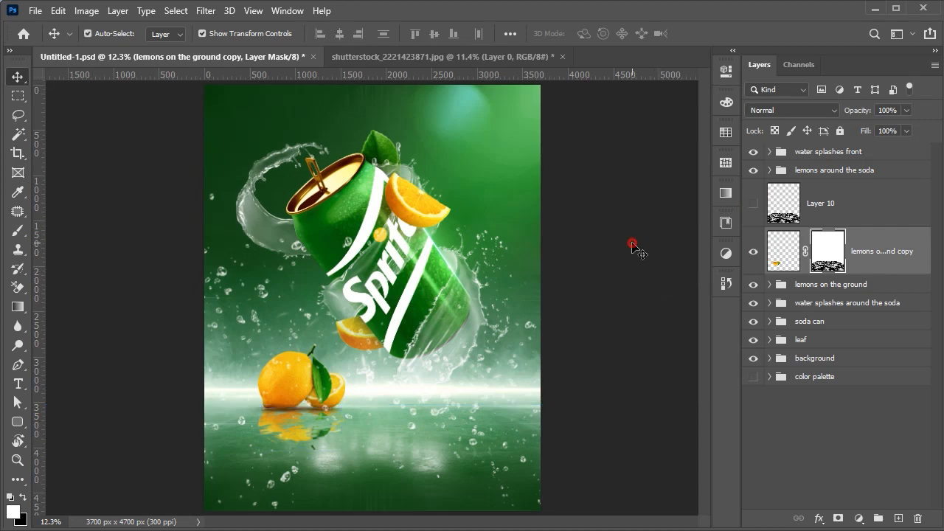
pyautogui.click(632, 245)
# Set the brush flow to 35% and paint black on the reflection's mask to soften the whole lemon's outer edge
pyautogui.scroll(5, 284, 453)
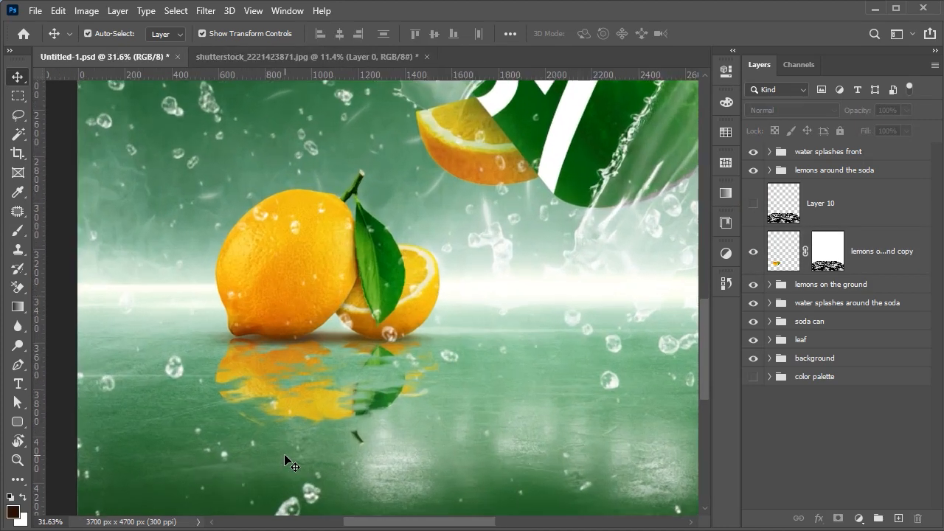
pyautogui.scroll(2, 284, 453)
pyautogui.moveTo(309, 385)
pyautogui.mouseDown()
pyautogui.moveTo(285, 427)
pyautogui.moveTo(300, 402)
pyautogui.mouseUp()
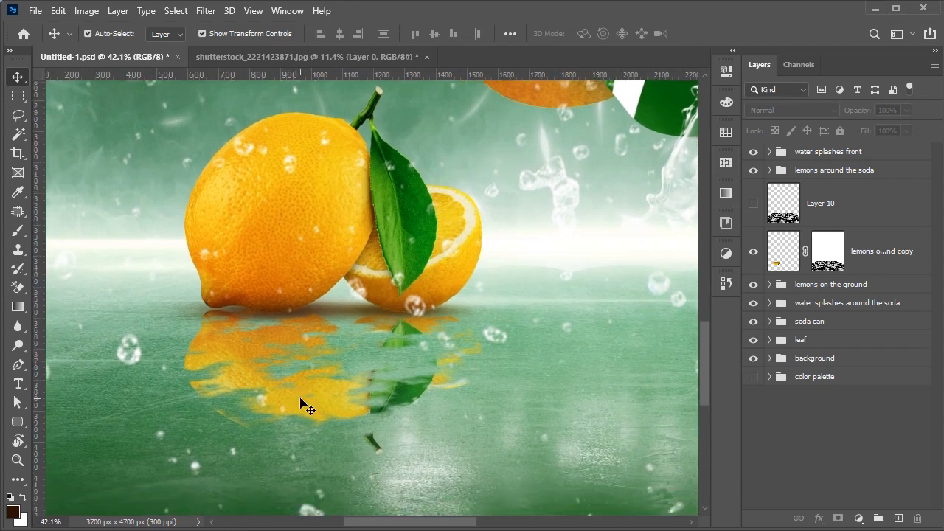
pyautogui.click(841, 255)
pyautogui.press('b')
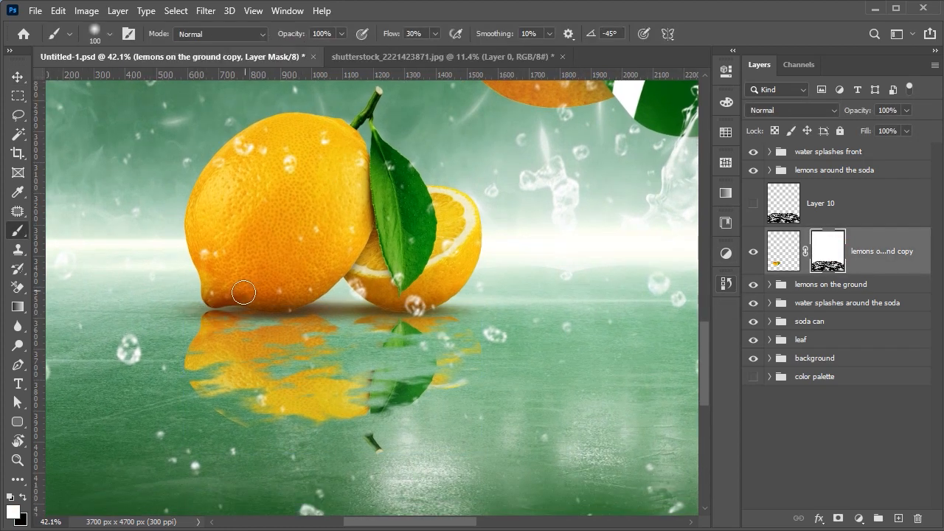
pyautogui.moveTo(424, 33); pyautogui.dragTo(390, 38)
pyautogui.write('35')
pyautogui.press('Return')
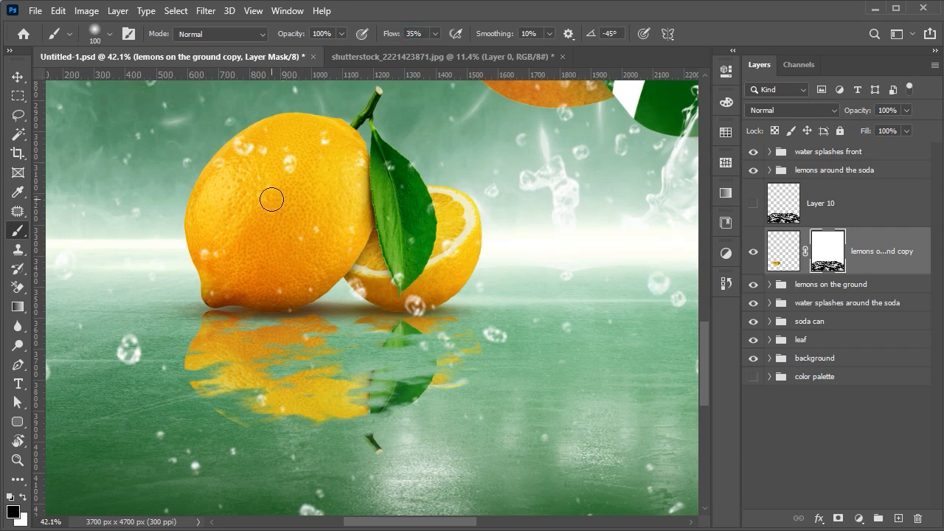
pyautogui.press('[')
pyautogui.moveTo(286, 421)
pyautogui.mouseDown()
pyautogui.moveTo(176, 390)
pyautogui.moveTo(160, 361)
pyautogui.mouseUp()
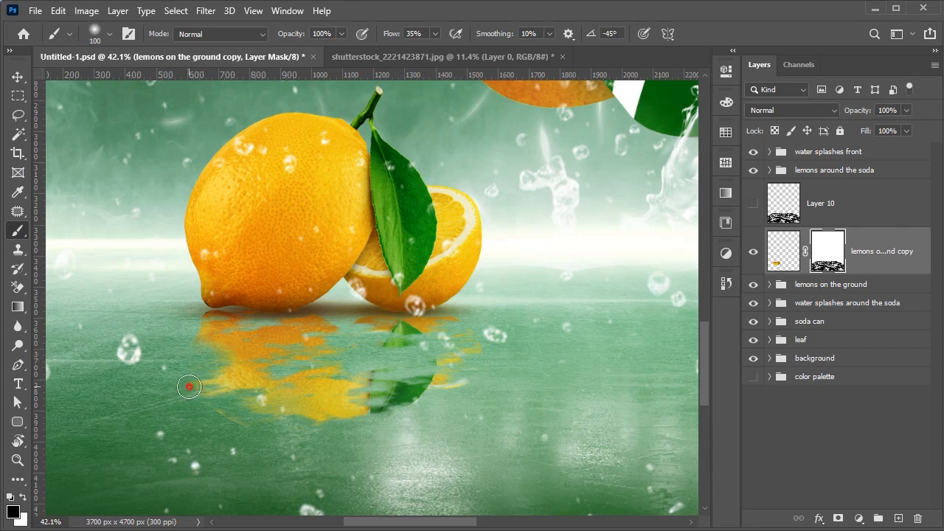
pyautogui.scroll(-2, 239, 432)
pyautogui.scroll(5, 394, 440)
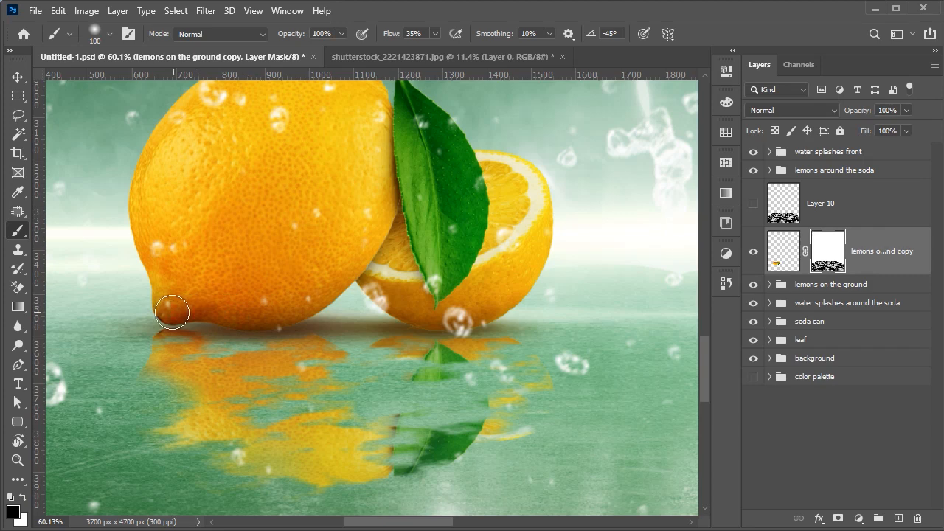
pyautogui.scroll(-2, 468, 398)
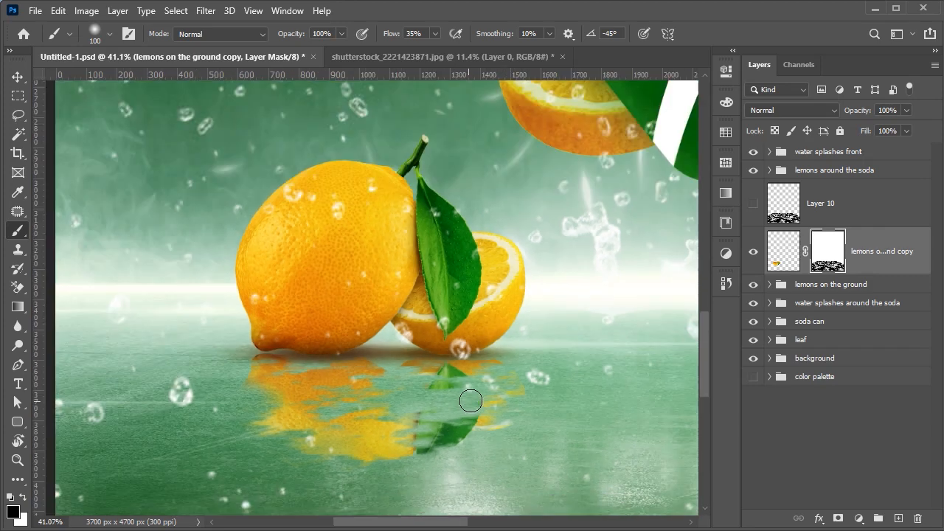
# Enlarge the brush to 250 px and fade the lower edge of the lemon and leaf reflection on the mask
pyautogui.press(']')
pyautogui.press(']')
pyautogui.click(471, 431)
pyautogui.click(403, 480)
pyautogui.click(432, 467)
pyautogui.click(380, 483)
pyautogui.scroll(-5, 380, 480)
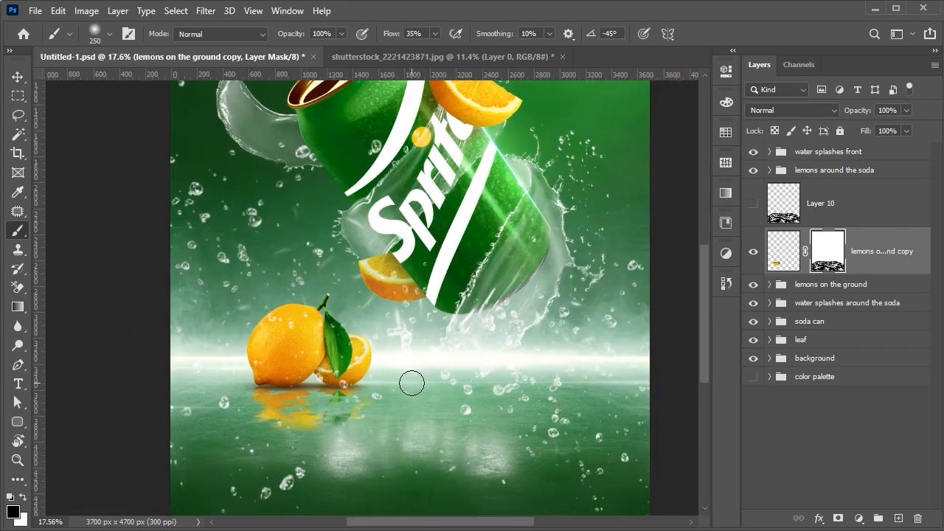
pyautogui.press('v')
pyautogui.click(630, 328)
pyautogui.hotkey('ctrl', '0')
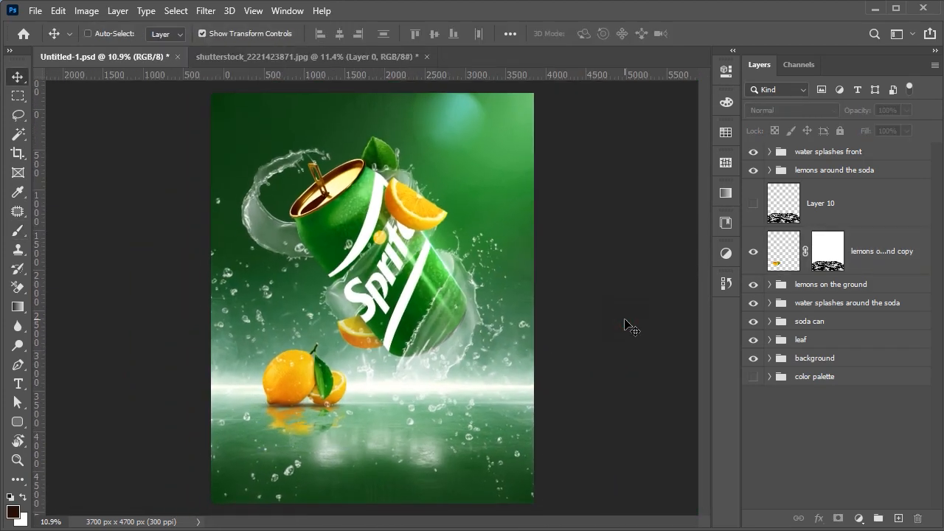
# Duplicate the "soda can" group and expand the copy, leaving the texture layer hidden
pyautogui.click(753, 206)
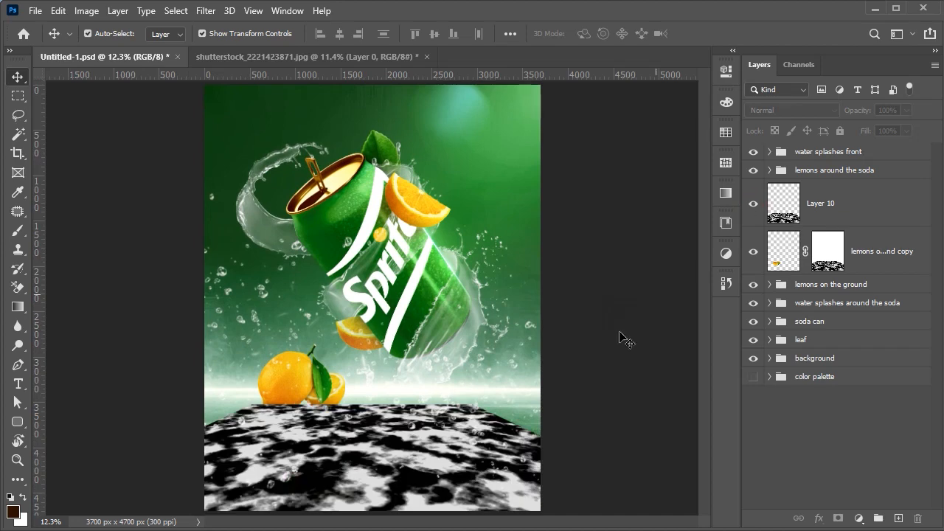
pyautogui.click(753, 207)
pyautogui.click(810, 322)
pyautogui.hotkey('ctrl', 'j')
pyautogui.click(770, 322)
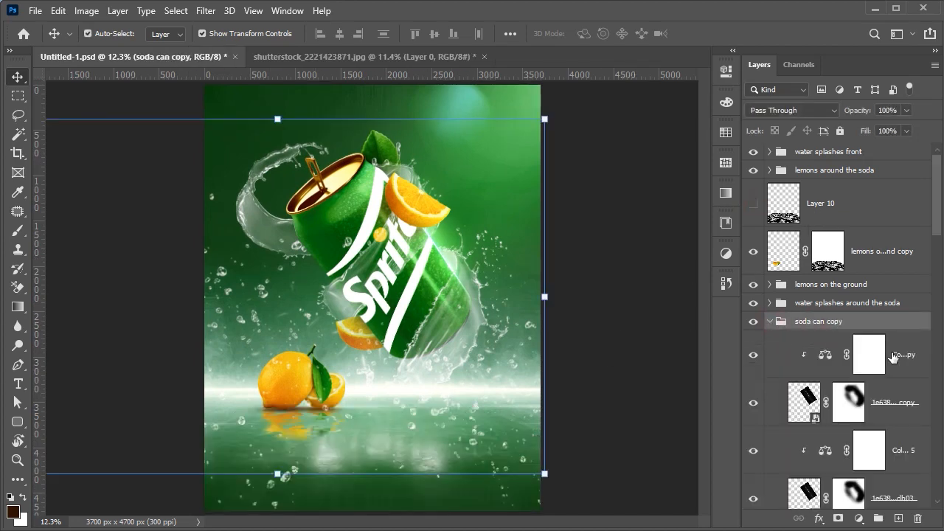
pyautogui.scroll(-3, 891, 362)
pyautogui.scroll(-5, 839, 362)
pyautogui.click(894, 348)
pyautogui.keyDown('shift'); pyautogui.click(904, 209); pyautogui.keyUp('shift')
pyautogui.click(897, 348)
pyautogui.scroll(-5, 888, 354)
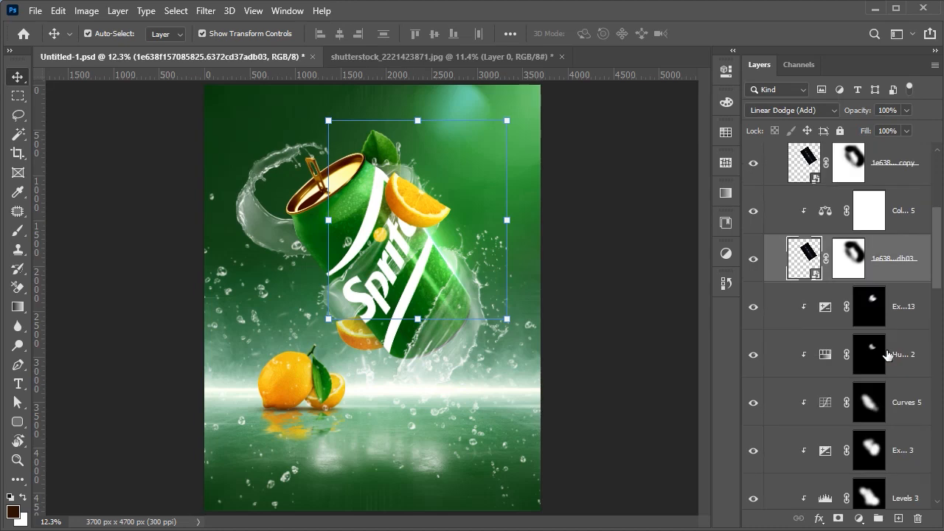
pyautogui.scroll(-9, 891, 369)
pyautogui.moveTo(936, 318); pyautogui.dragTo(936, 151)
pyautogui.click(770, 322)
pyautogui.click(816, 324)
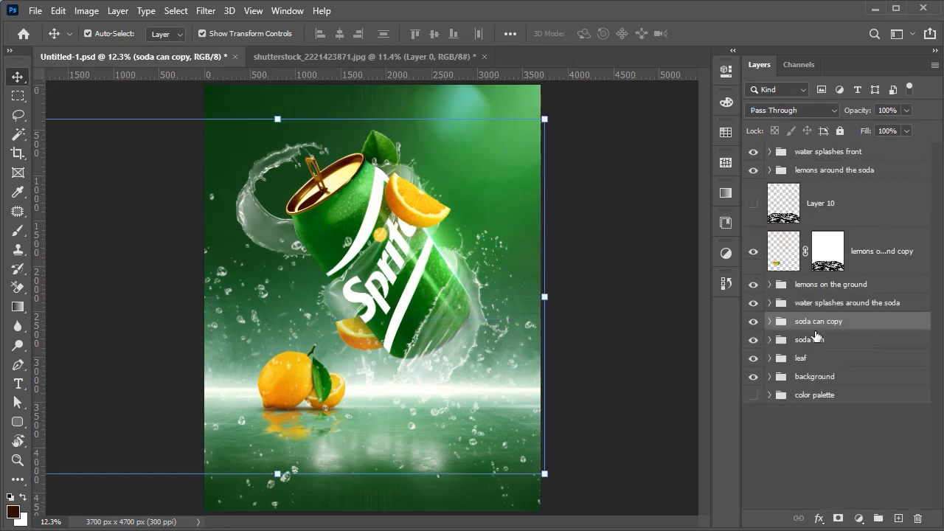
pyautogui.hotkey('ctrl', 'e')
pyautogui.hotkey('ctrl', 'z')
# Delete the two linear-dodge light layers and their color balance adjustments from the "soda can copy" group, and merge the group into one layer
pyautogui.click(770, 322)
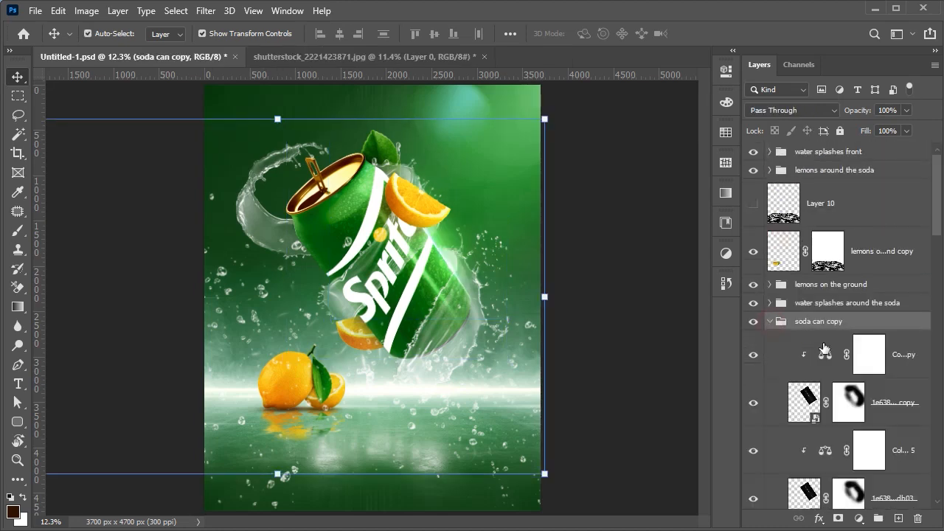
pyautogui.scroll(-2, 885, 413)
pyautogui.click(893, 425)
pyautogui.keyDown('shift'); pyautogui.click(896, 282); pyautogui.keyUp('shift')
pyautogui.press('Delete')
pyautogui.click(770, 247)
pyautogui.click(836, 325)
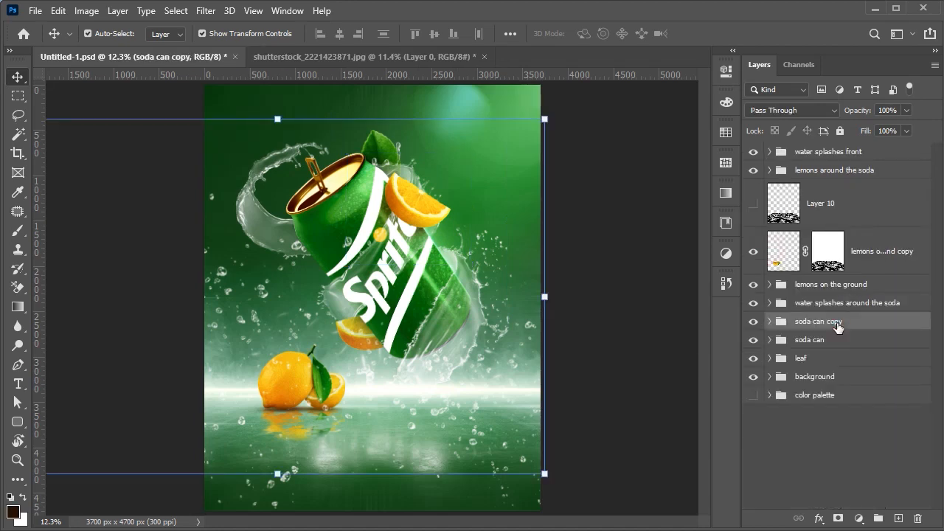
pyautogui.hotkey('ctrl', 'e')
# Flip the can copy vertically, place it on the ground below the can and squash it to about 1200 px high
pyautogui.scroll(-1, 375, 326)
pyautogui.hotkey('ctrl', 't')
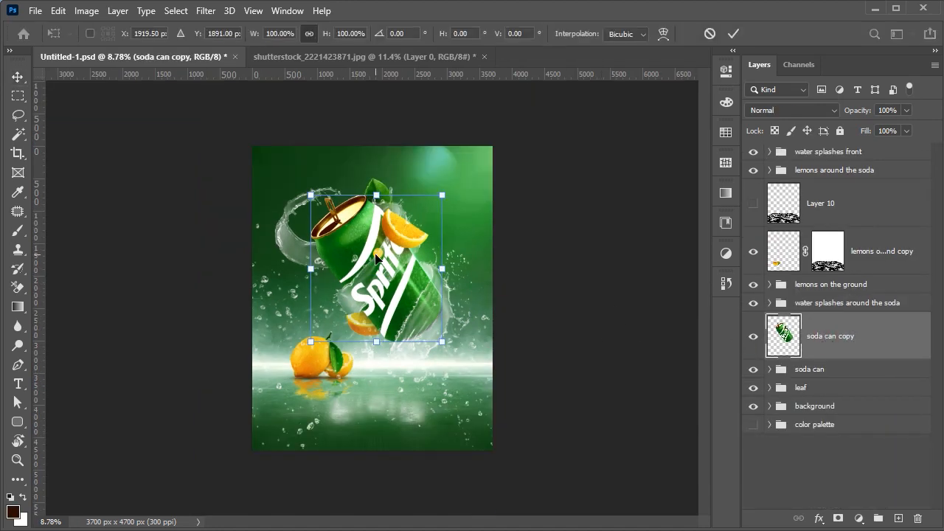
pyautogui.rightClick(376, 289)
pyautogui.click(428, 517)
pyautogui.moveTo(398, 277); pyautogui.dragTo(374, 412)
pyautogui.scroll(-1, 376, 458)
pyautogui.scroll(4, 388, 396)
pyautogui.moveTo(376, 375); pyautogui.dragTo(377, 379)
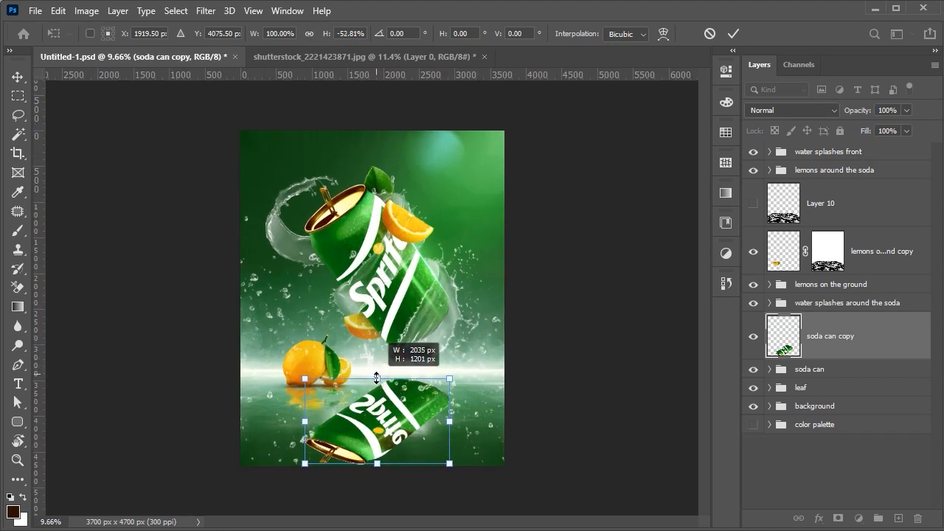
pyautogui.press('Return')
pyautogui.click(579, 341)
# Show the Layer 10 texture, place it directly above the soda can copy, copy its contents and clear the selection
pyautogui.click(753, 204)
pyautogui.moveTo(783, 205); pyautogui.dragTo(783, 290)
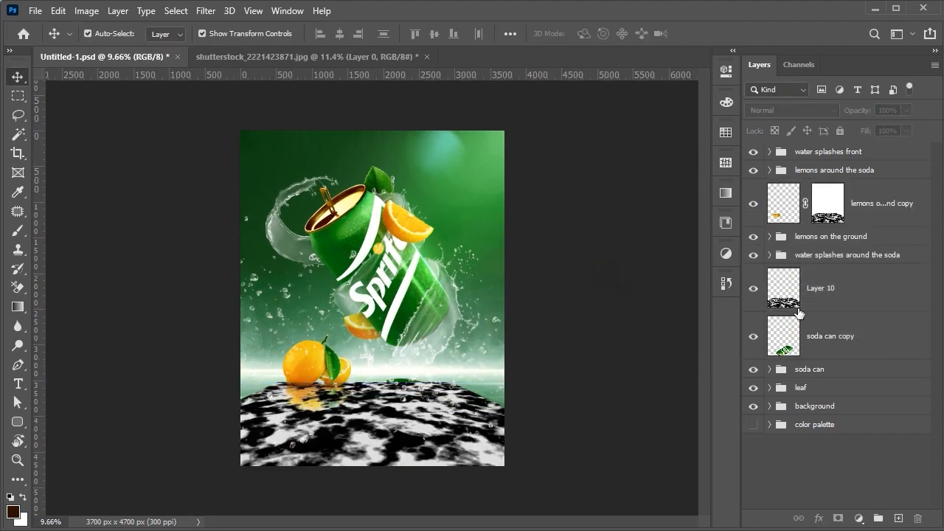
pyautogui.hotkey('ctrl', 'c')
pyautogui.hotkey('ctrl', 'd')
# Add a layer mask to the soda can copy, paste the texture into it and hide Layer 10
pyautogui.click(858, 344)
pyautogui.click(838, 518)
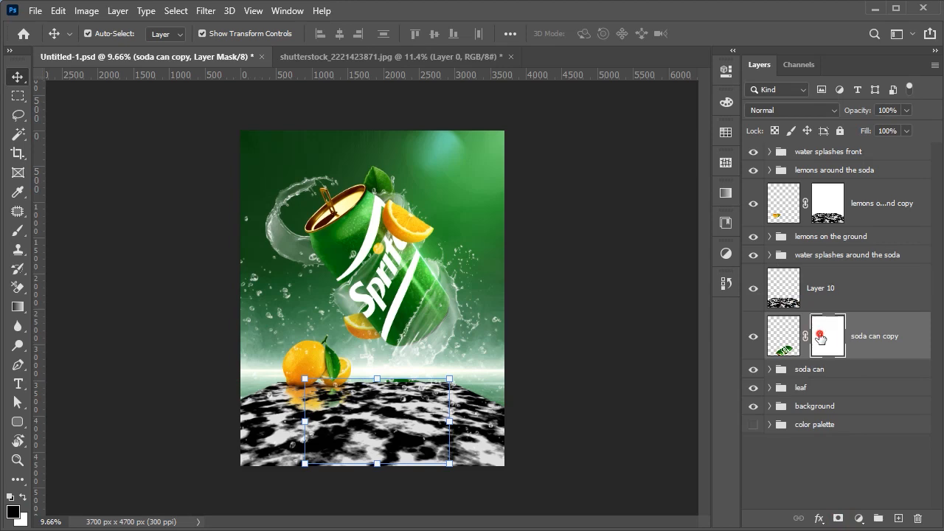
pyautogui.keyDown('alt'); pyautogui.click(822, 338); pyautogui.keyUp('alt')
pyautogui.hotkey('ctrl', 'v')
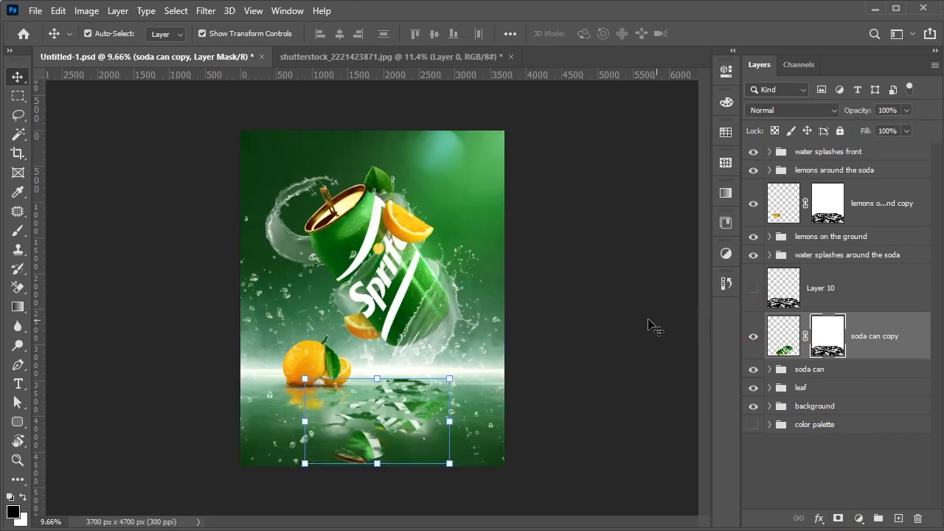
# Start fading the can reflection on its mask with the Brush tool, setting the brush to 300 px and 52% flow
pyautogui.scroll(3, 487, 324)
pyautogui.scroll(2, 481, 324)
pyautogui.click(828, 337)
pyautogui.scroll(3, 390, 297)
pyautogui.press('b')
pyautogui.press(']')
pyautogui.press(']')
pyautogui.moveTo(456, 274); pyautogui.dragTo(412, 273)
pyautogui.click(392, 34)
pyautogui.moveTo(316, 59); pyautogui.dragTo(335, 53)
pyautogui.press('[')
pyautogui.press('[')
# Paint black on the can reflection's mask to soften its outer edges and fade the lower part into the ground
pyautogui.moveTo(463, 294); pyautogui.dragTo(397, 287)
pyautogui.moveTo(503, 273)
pyautogui.mouseDown()
pyautogui.moveTo(580, 186)
pyautogui.moveTo(588, 126)
pyautogui.mouseUp()
pyautogui.moveTo(436, 400)
pyautogui.mouseDown()
pyautogui.moveTo(372, 409)
pyautogui.moveTo(322, 374)
pyautogui.moveTo(430, 416)
pyautogui.moveTo(340, 368)
pyautogui.moveTo(410, 388)
pyautogui.moveTo(429, 404)
pyautogui.moveTo(379, 377)
pyautogui.mouseUp()
pyautogui.moveTo(611, 310); pyautogui.dragTo(455, 375)
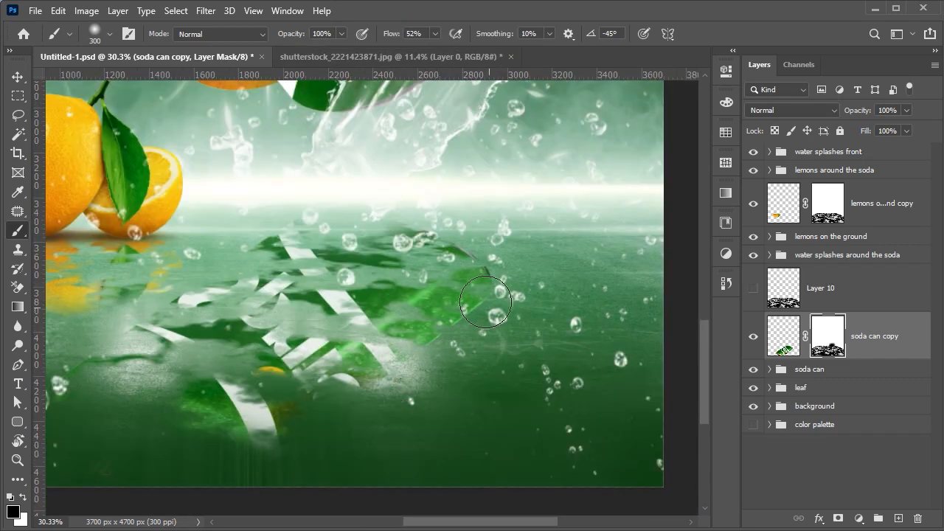
pyautogui.scroll(-2, 247, 297)
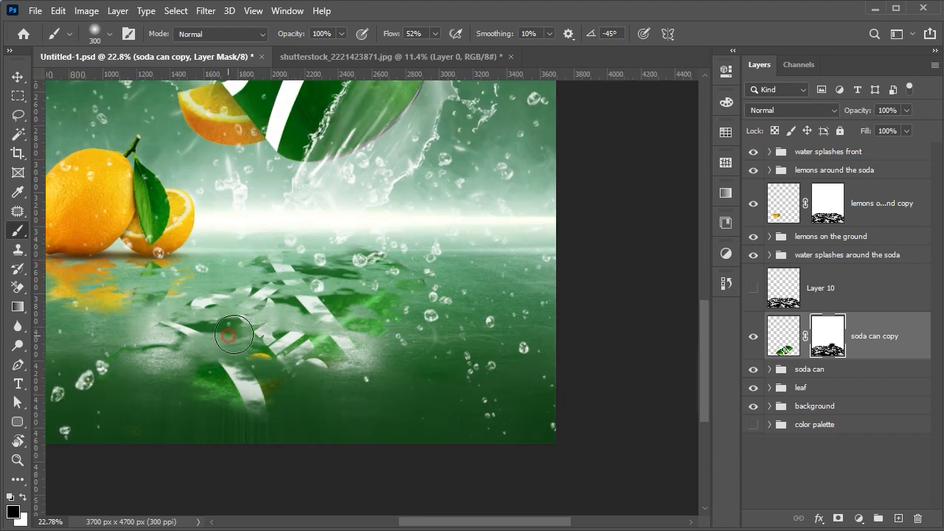
pyautogui.scroll(-4, 125, 362)
pyautogui.scroll(4, 110, 350)
# Set the can reflection layer to Soft Light blending and adjust its opacity
pyautogui.click(784, 336)
pyautogui.moveTo(857, 113); pyautogui.dragTo(843, 115)
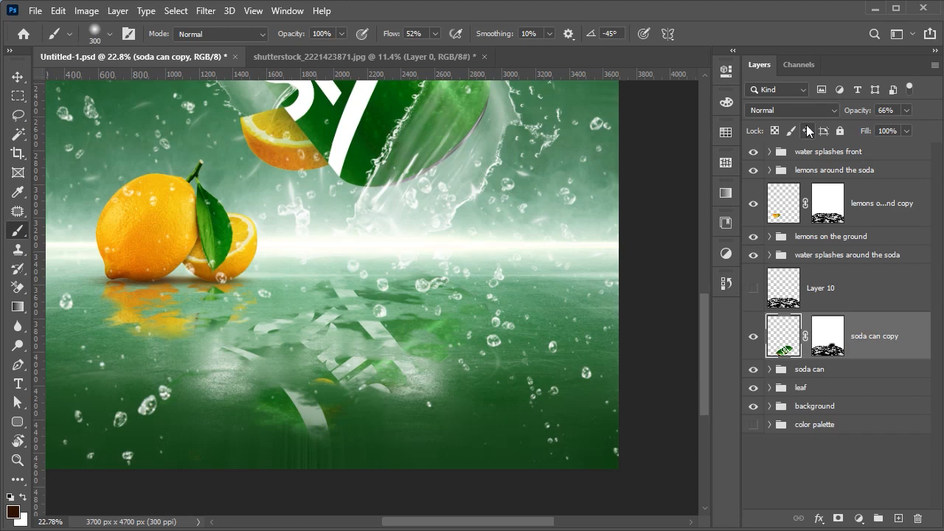
pyautogui.click(807, 112)
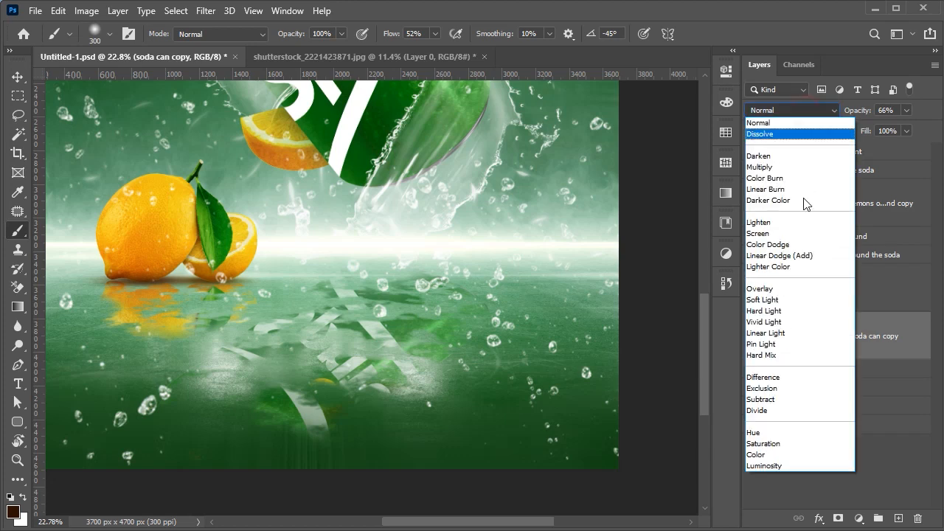
pyautogui.click(804, 301)
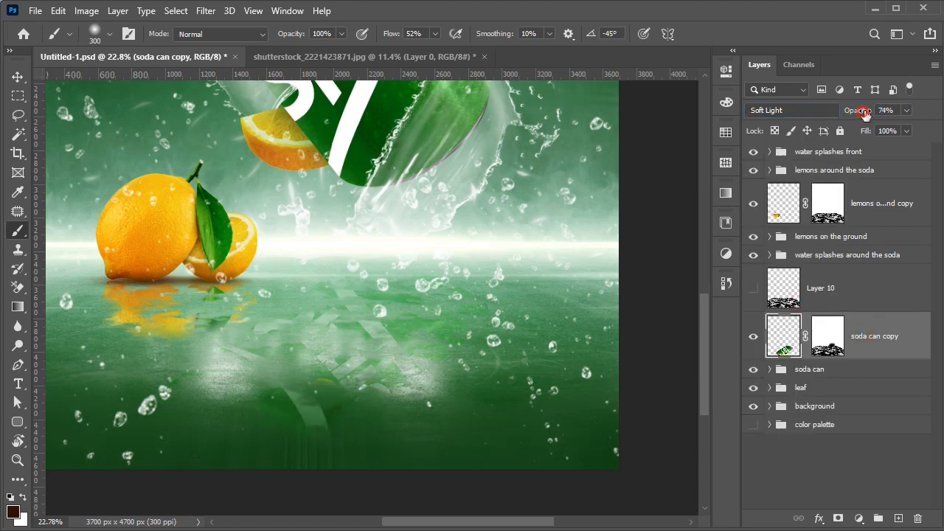
# Delete the Layer 10 texture and place the lemon reflection layer directly above the soda can copy
pyautogui.click(17, 77)
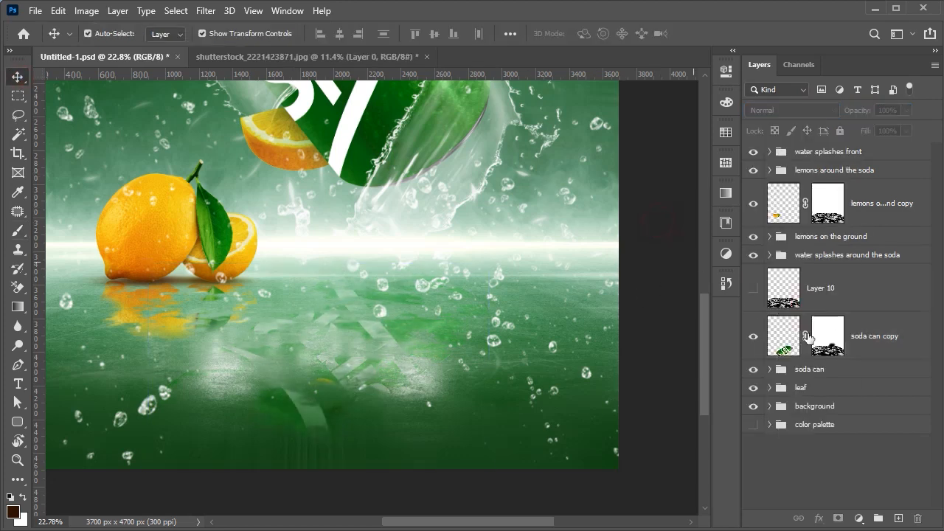
pyautogui.click(818, 298)
pyautogui.press('Delete')
pyautogui.moveTo(864, 204); pyautogui.dragTo(856, 267)
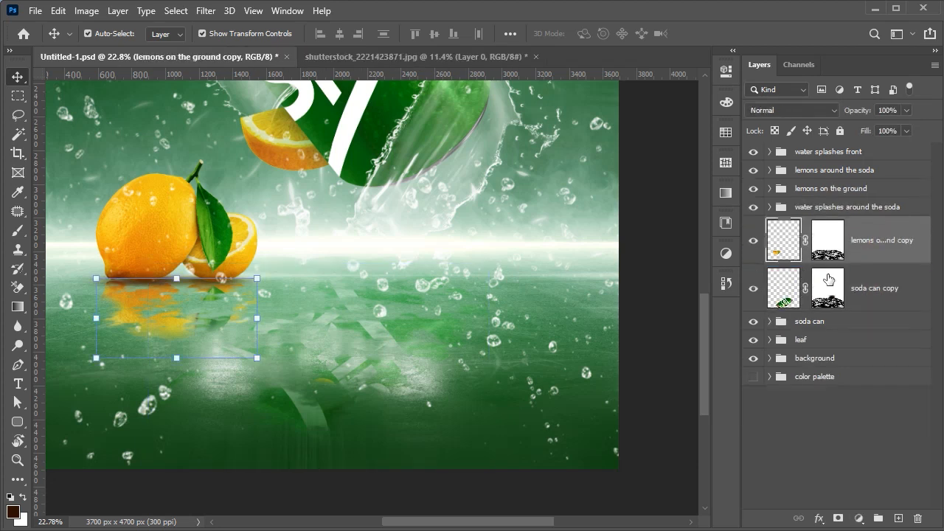
pyautogui.click(676, 250)
# Set the lemon reflection layer's blend mode to Soft Light
pyautogui.click(848, 248)
pyautogui.click(817, 113)
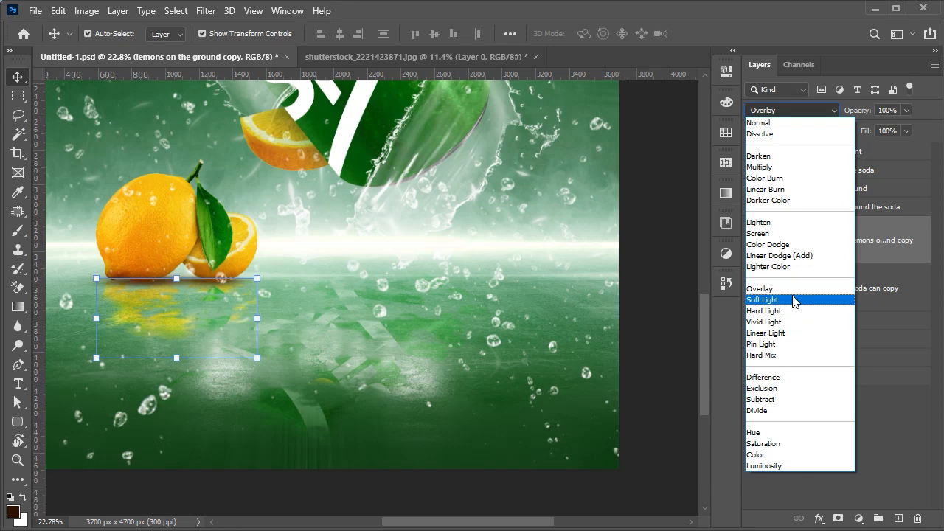
pyautogui.click(794, 299)
pyautogui.click(684, 291)
# Group the lemon and can reflection layers and name the group "pudd;e map"
pyautogui.click(812, 288)
pyautogui.keyDown('shift'); pyautogui.click(812, 233); pyautogui.keyUp('shift')
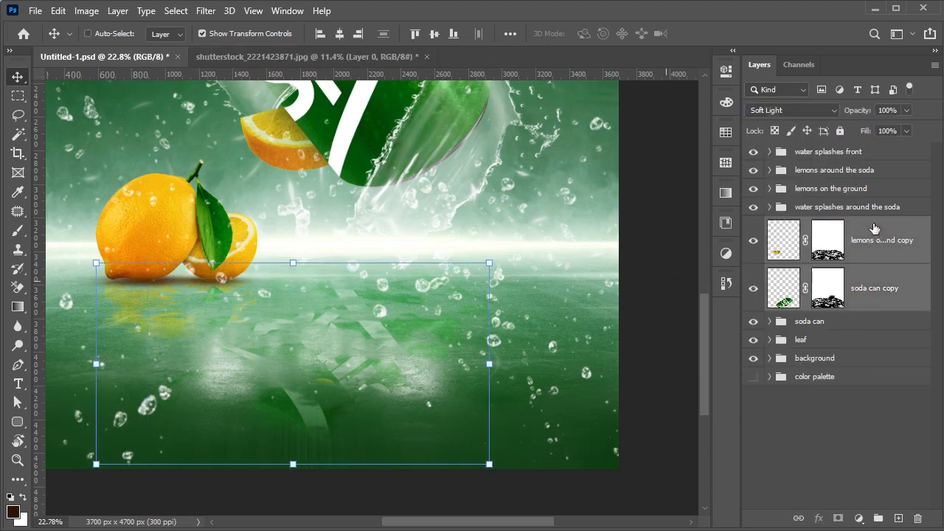
pyautogui.hotkey('ctrl', 'g')
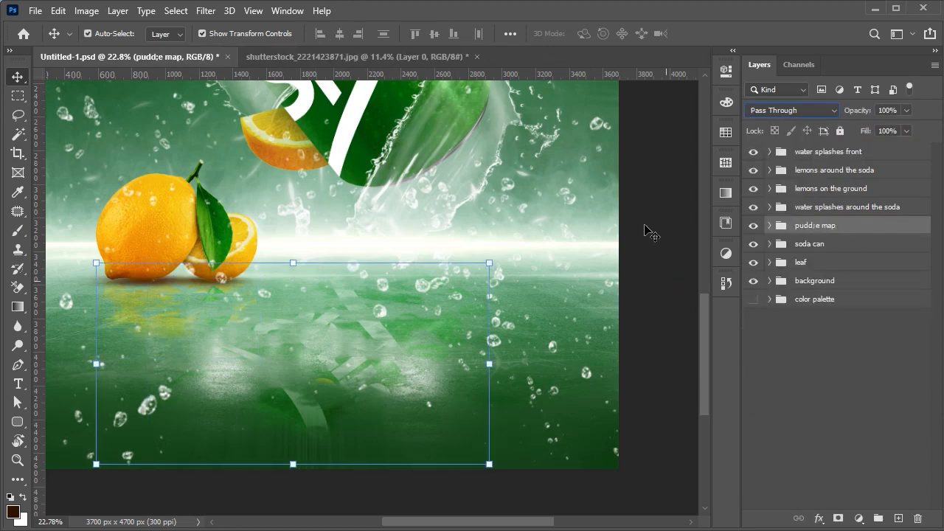
# Fit the poster to the view and close the shutterstock_2221423871.jpg texture image without saving
pyautogui.click(650, 233)
pyautogui.hotkey('ctrl', '0')
pyautogui.click(427, 57)
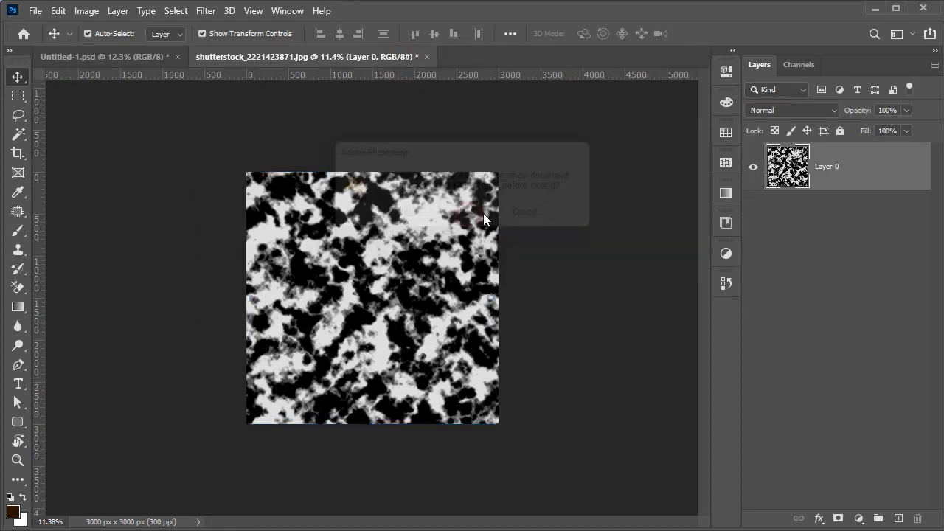
pyautogui.click(476, 213)
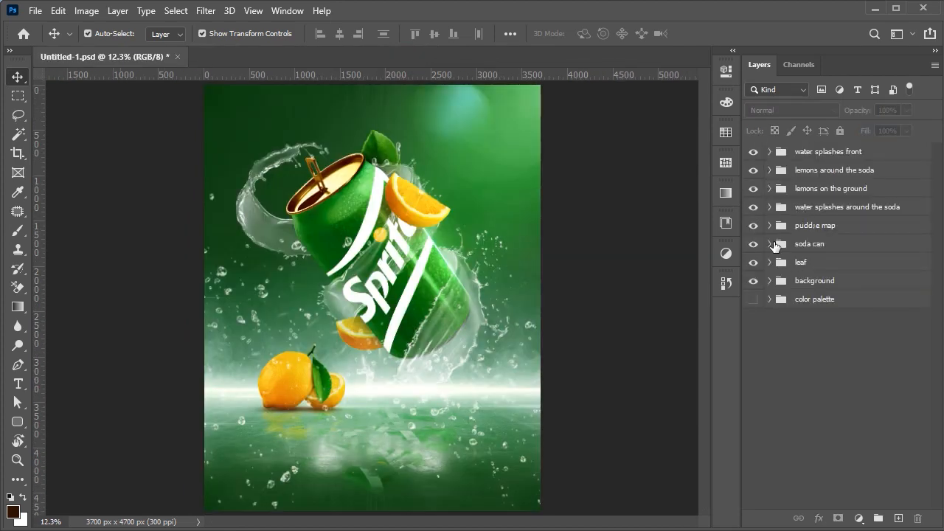
# Duplicate the whole lemon with its adjustment layers out of the "lemons on the ground" group to the top of the layer stack
pyautogui.click(770, 189)
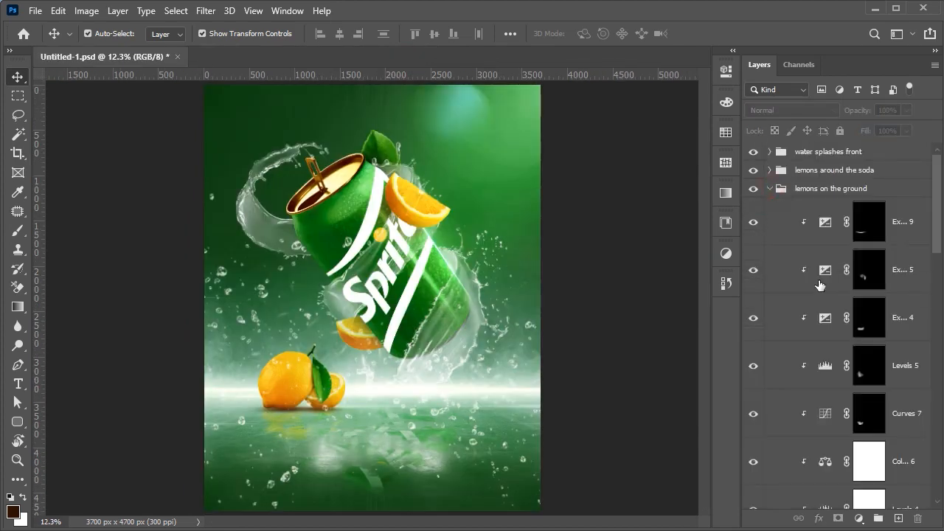
pyautogui.scroll(-5, 828, 334)
pyautogui.moveTo(865, 427); pyautogui.dragTo(883, 146)
pyautogui.scroll(-5, 670, 320)
pyautogui.click(670, 320)
# Merge the duplicated lemon and all its adjustment copies into a single layer
pyautogui.scroll(-5, 832, 278)
pyautogui.click(878, 311)
pyautogui.scroll(5, 862, 266)
pyautogui.keyDown('shift'); pyautogui.click(889, 168); pyautogui.keyUp('shift')
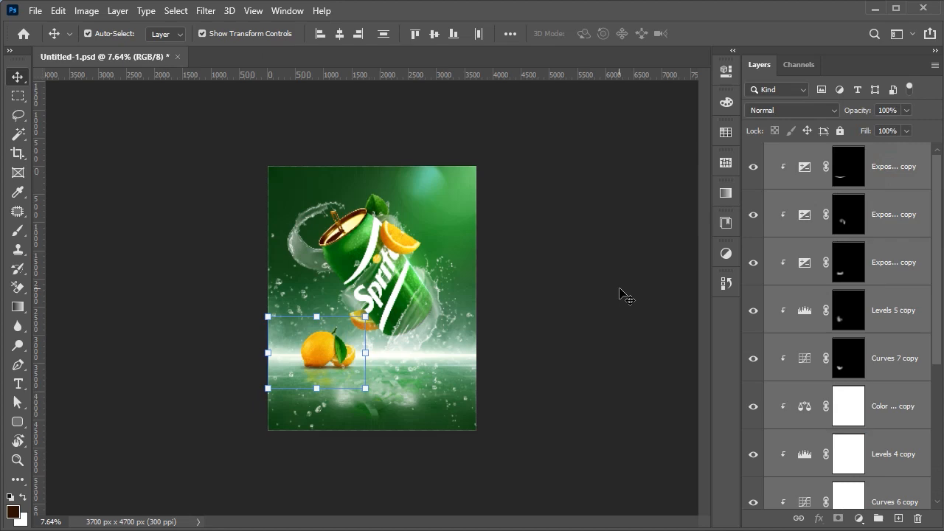
pyautogui.hotkey('ctrl', 'e')
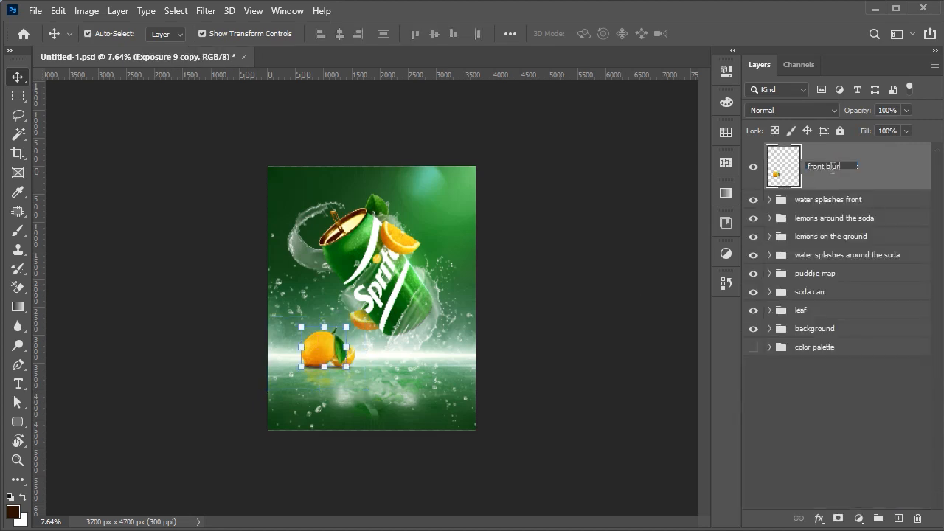
# Rename the merged layer "front blurred lemon" and convert it to a smart object
pyautogui.write('on')
pyautogui.press('Return')
pyautogui.rightClick(833, 168)
pyautogui.click(767, 204)
# Enlarge the front lemon several times over, rotate it and move it toward the poster's lower-right corner
pyautogui.scroll(2, 330, 347)
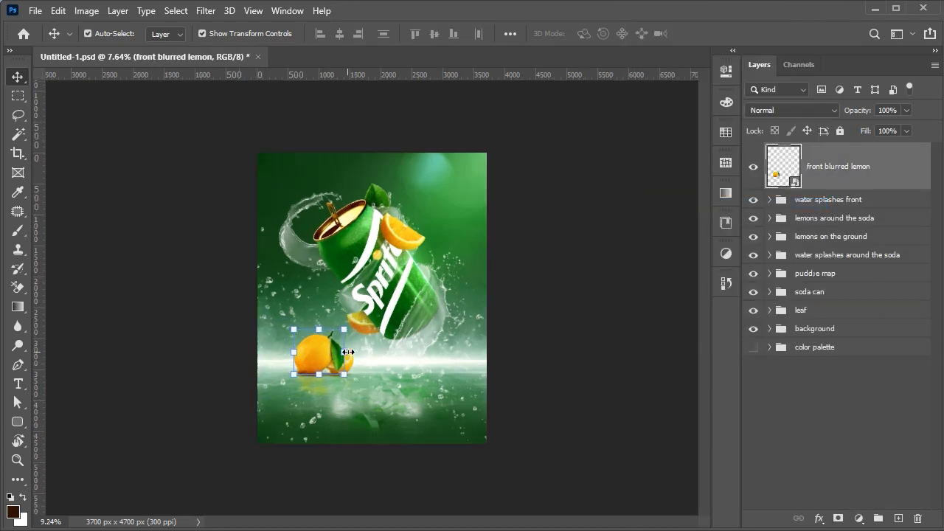
pyautogui.hotkey('ctrl', 't')
pyautogui.moveTo(364, 387); pyautogui.dragTo(400, 389)
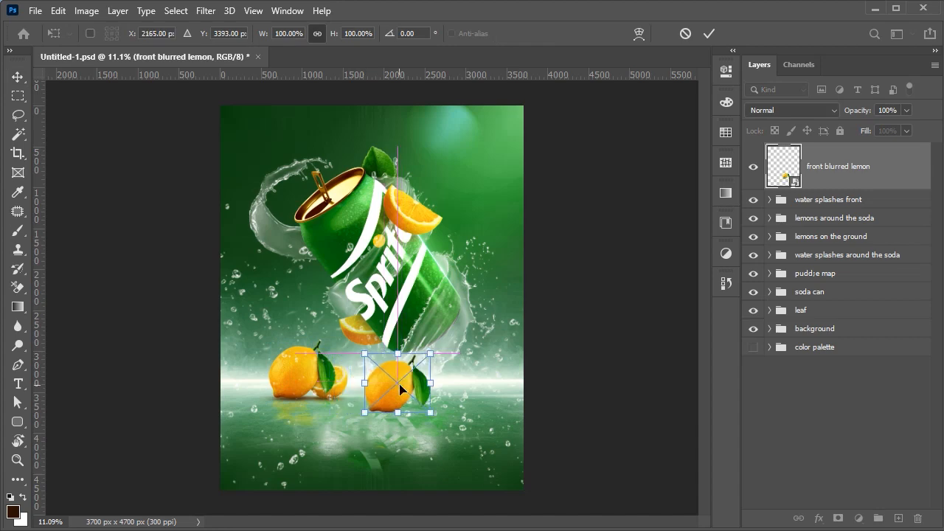
pyautogui.moveTo(399, 421); pyautogui.dragTo(401, 488)
pyautogui.moveTo(534, 267); pyautogui.dragTo(258, 489)
pyautogui.moveTo(361, 402); pyautogui.dragTo(497, 444)
pyautogui.hotkey('ctrl', '-')
pyautogui.moveTo(600, 315); pyautogui.dragTo(631, 380)
pyautogui.moveTo(458, 366); pyautogui.dragTo(462, 388)
# Refine the front lemon to about 464% scale and -147° rotation, with only its leaf and an edge of the fruit inside the lower-right corner
pyautogui.scroll(-4, 503, 432)
pyautogui.moveTo(489, 331); pyautogui.dragTo(500, 314)
pyautogui.moveTo(443, 367)
pyautogui.mouseDown()
pyautogui.moveTo(455, 361)
pyautogui.moveTo(460, 370)
pyautogui.mouseUp()
pyautogui.moveTo(529, 399); pyautogui.dragTo(524, 404)
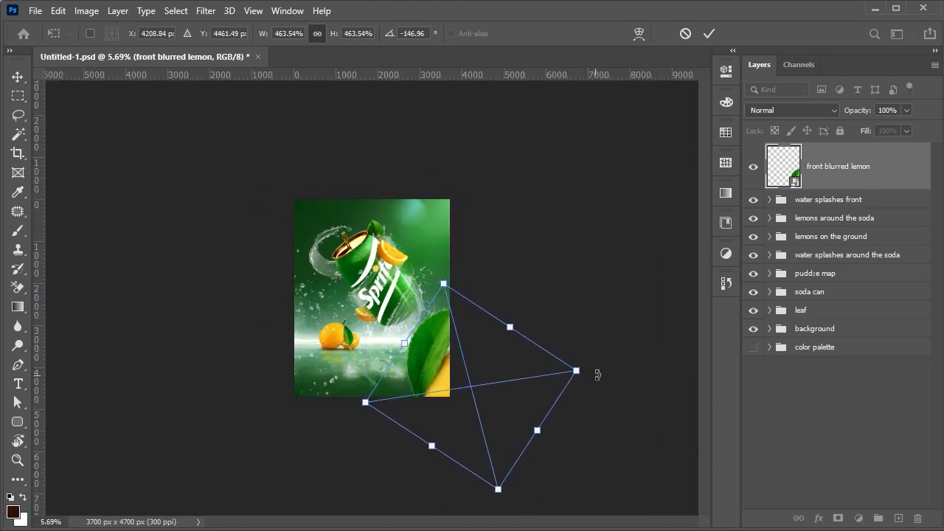
pyautogui.moveTo(433, 446); pyautogui.dragTo(430, 449)
pyautogui.moveTo(455, 382); pyautogui.dragTo(461, 382)
pyautogui.scroll(3, 444, 372)
pyautogui.press('Return')
pyautogui.click(568, 224)
pyautogui.hotkey('ctrl', '0')
# Apply a Gaussian Blur with a 27.7-pixel radius to the front blurred lemon layer
pyautogui.click(850, 170)
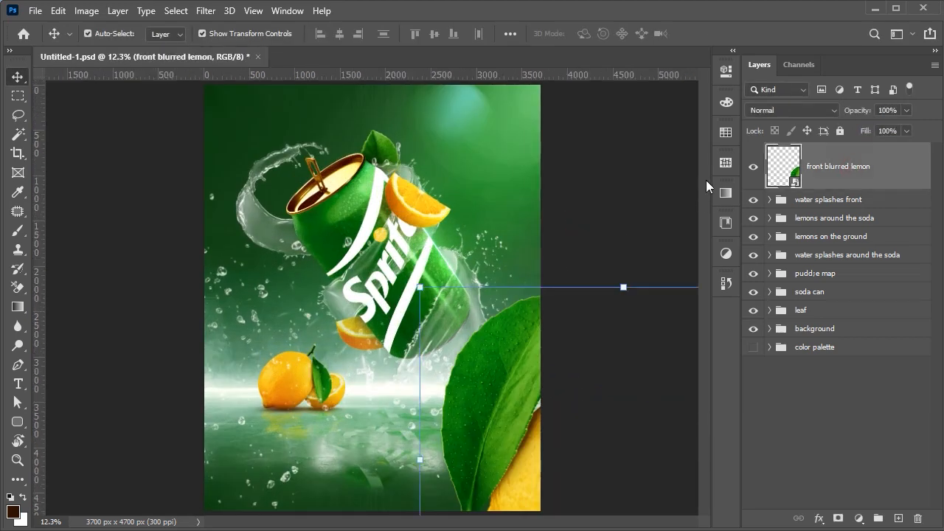
pyautogui.click(206, 10)
pyautogui.moveTo(221, 175)
pyautogui.click(428, 235)
pyautogui.moveTo(358, 134); pyautogui.dragTo(251, 124)
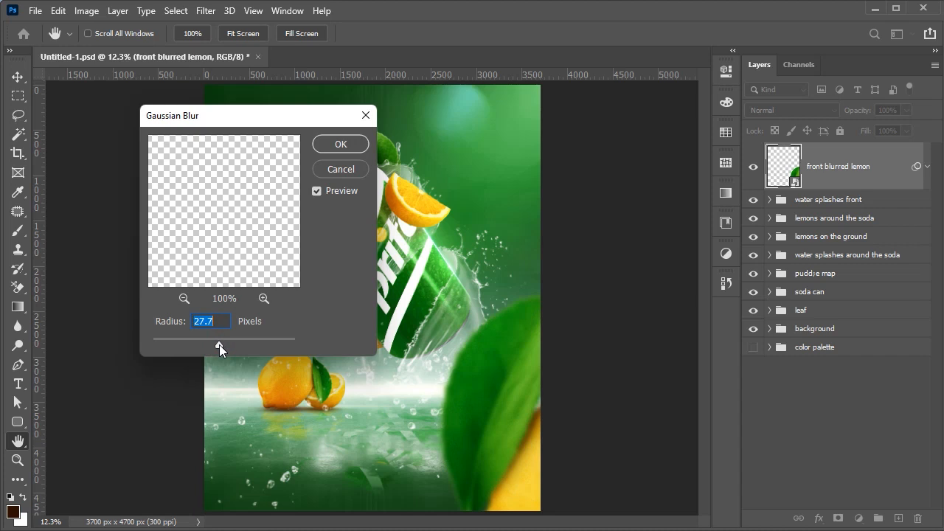
pyautogui.click(340, 144)
pyautogui.click(612, 189)
# Put the blurred lemon layer in a group named "front blurred lemon" and collapse the group
pyautogui.click(832, 180)
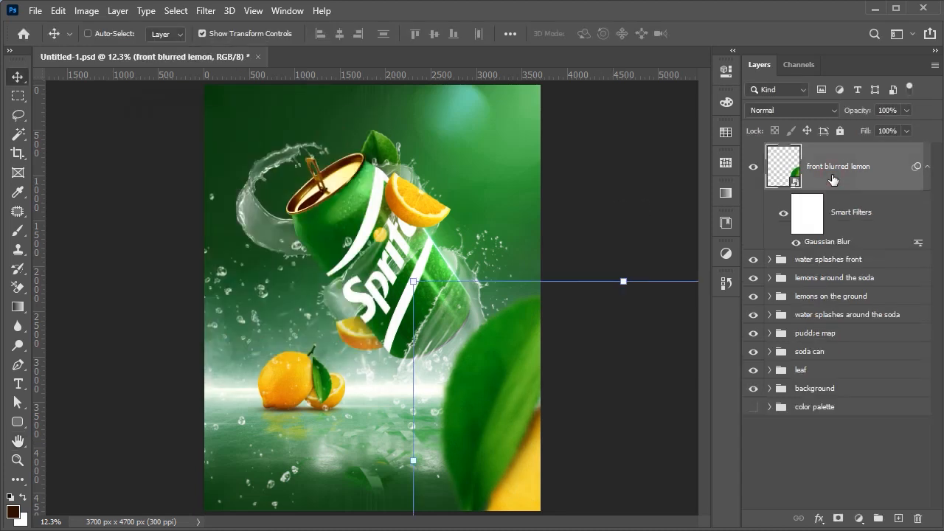
pyautogui.hotkey('ctrl', 'g')
pyautogui.doubleClick(809, 151)
pyautogui.click(770, 151)
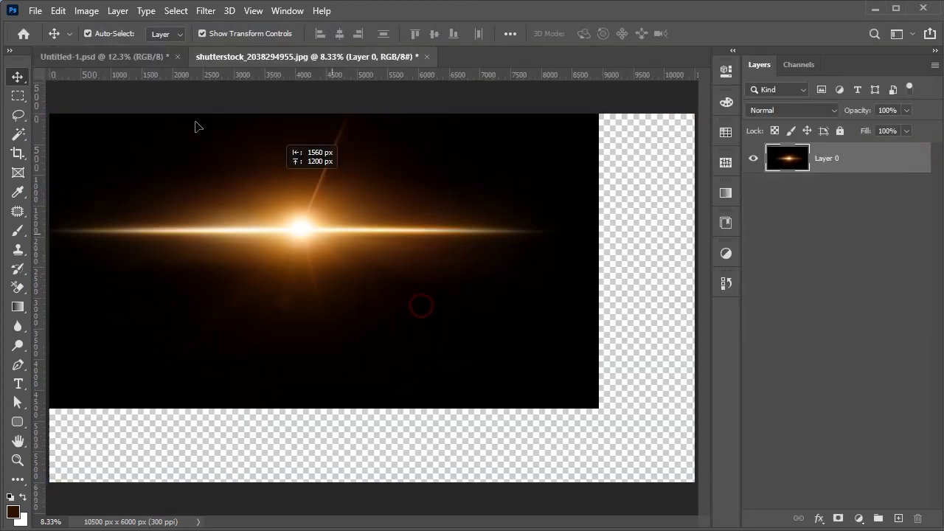
# Bring the flare from shutterstock_2038294955.jpg into the poster, name its layer "lens flare" and set its blend mode to Screen
pyautogui.moveTo(339, 241); pyautogui.dragTo(418, 310)
pyautogui.scroll(-10, 418, 310)
pyautogui.doubleClick(820, 169)
pyautogui.click(803, 116)
pyautogui.click(798, 221)
pyautogui.rightClick(825, 168)
pyautogui.click(729, 180)
# Scale down and rotate the lens flare, and place it on the front edge of the can's golden rim
pyautogui.moveTo(385, 407); pyautogui.dragTo(387, 334)
pyautogui.scroll(6, 380, 284)
pyautogui.moveTo(399, 450); pyautogui.dragTo(399, 418)
pyautogui.moveTo(408, 359); pyautogui.dragTo(333, 209)
pyautogui.scroll(3, 332, 209)
pyautogui.moveTo(513, 155); pyautogui.dragTo(413, 76)
pyautogui.moveTo(409, 323); pyautogui.dragTo(397, 313)
pyautogui.moveTo(372, 250); pyautogui.dragTo(368, 253)
pyautogui.press('Return')
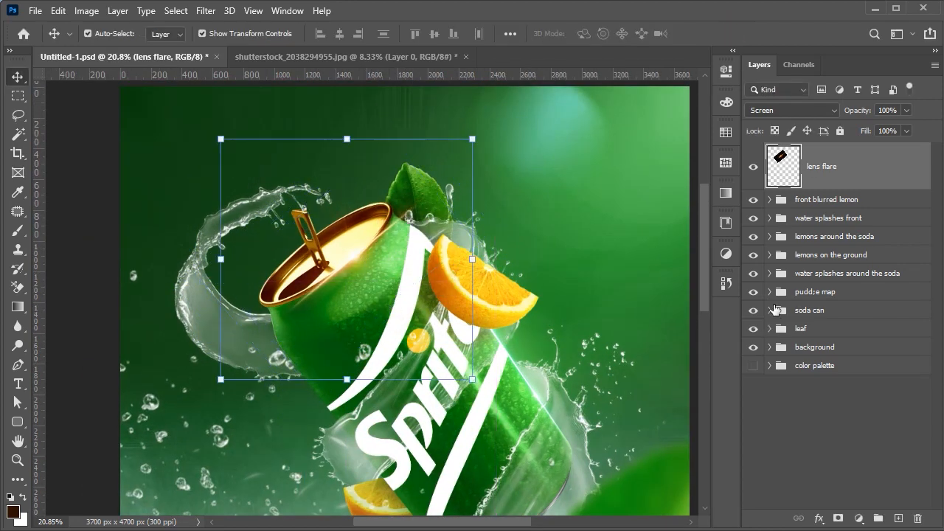
# Move the lens flare layer into the "soda can" group, fit the poster to the view and save the document
pyautogui.click(769, 310)
pyautogui.moveTo(831, 160); pyautogui.dragTo(819, 329)
pyautogui.click(769, 262)
pyautogui.hotkey('ctrl', '0')
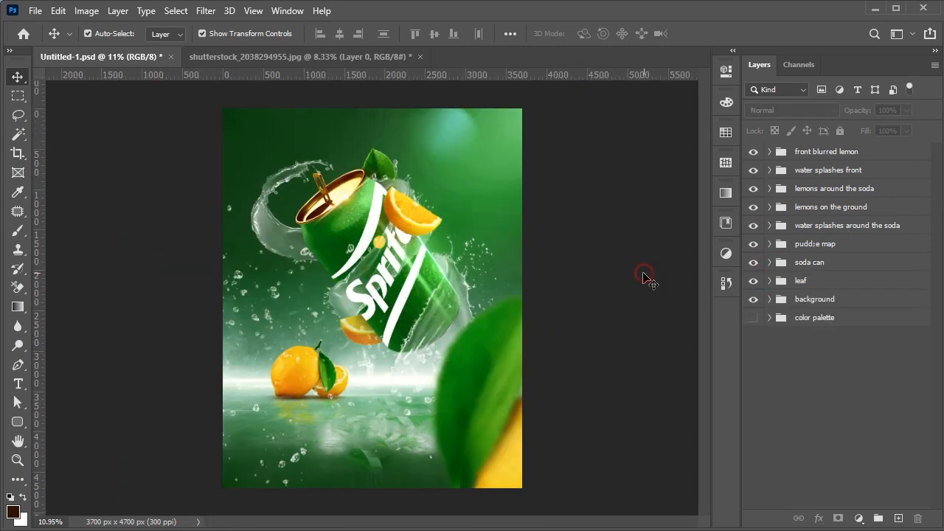
pyautogui.hotkey('ctrl', 's')
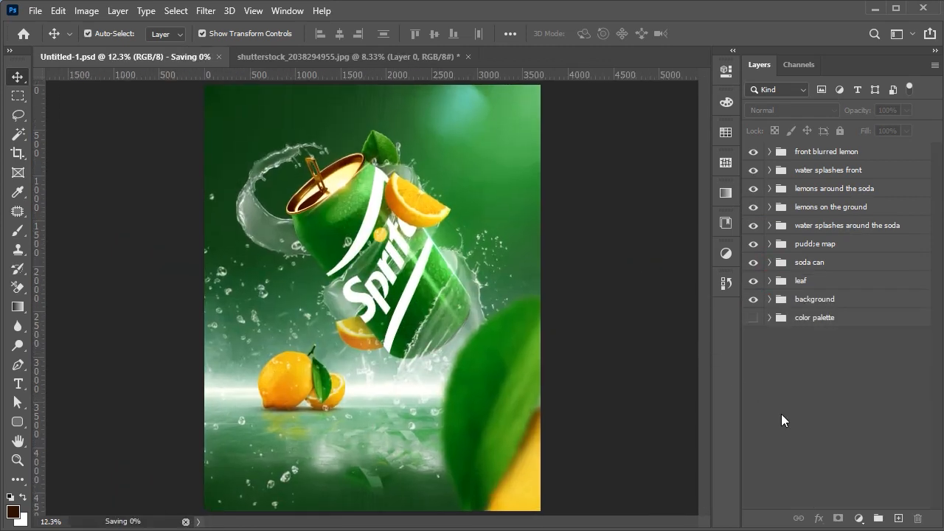